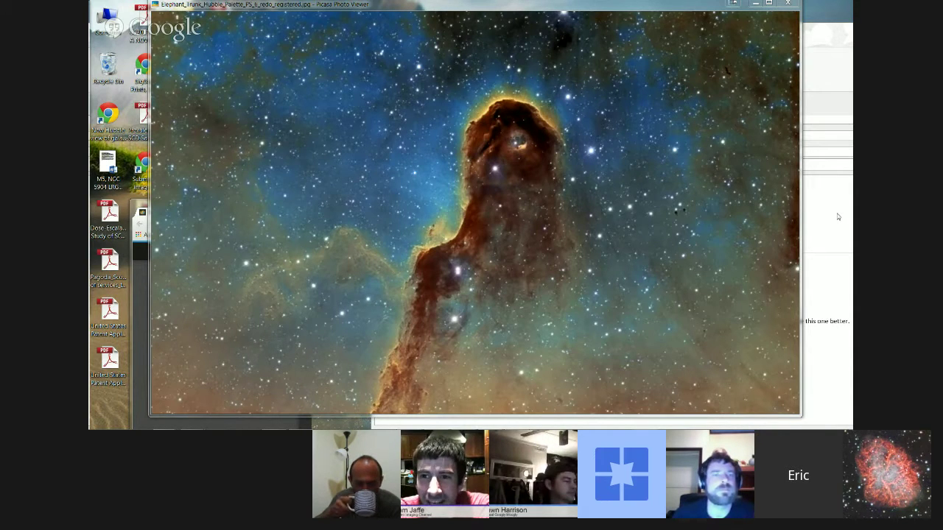
Examine the dark spots near the stars beside the nebula in the Elephant Trunk image at high magnification.
mouse_move(718, 213)
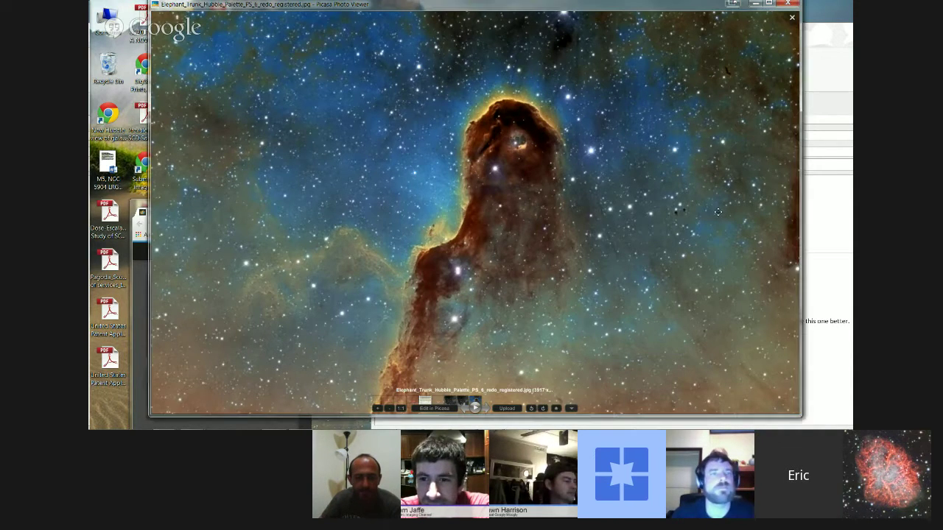
scroll(718, 212, up, 5)
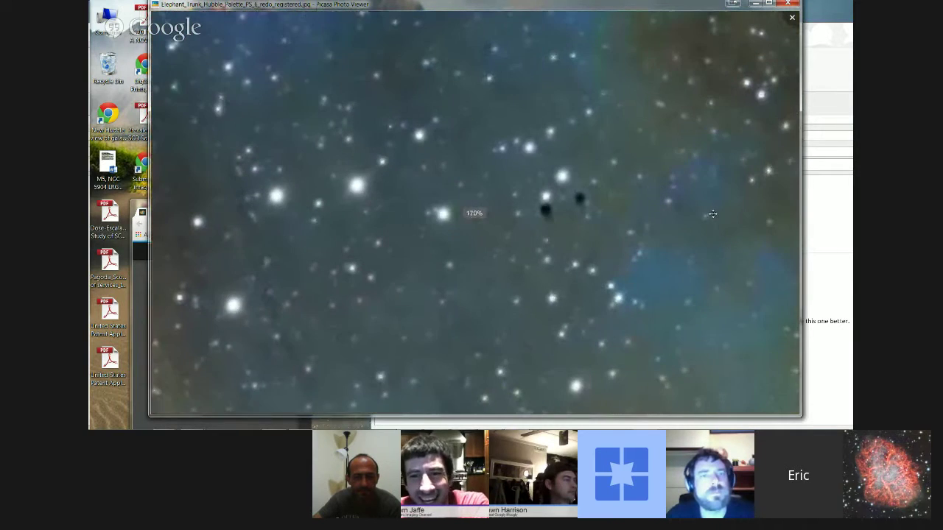
drag(695, 218, 629, 218)
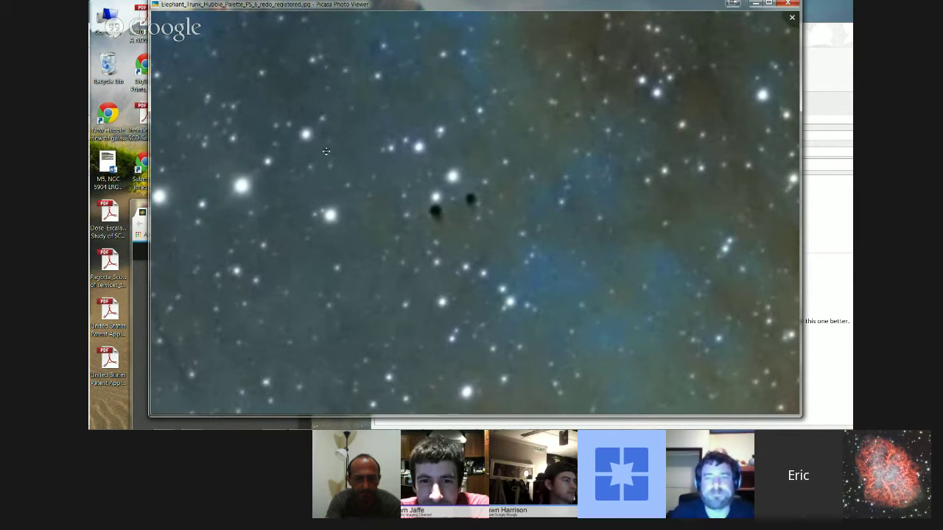
scroll(301, 168, down, 4)
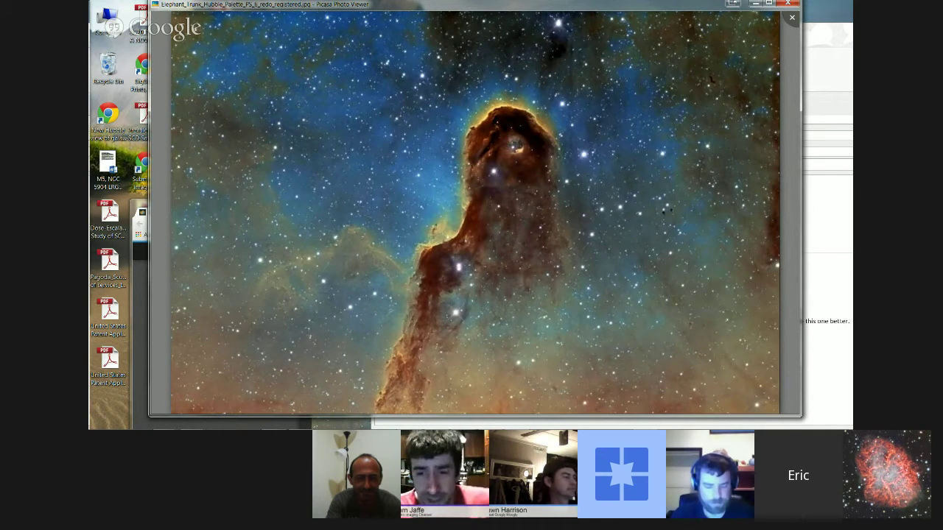
mouse_move(554, 420)
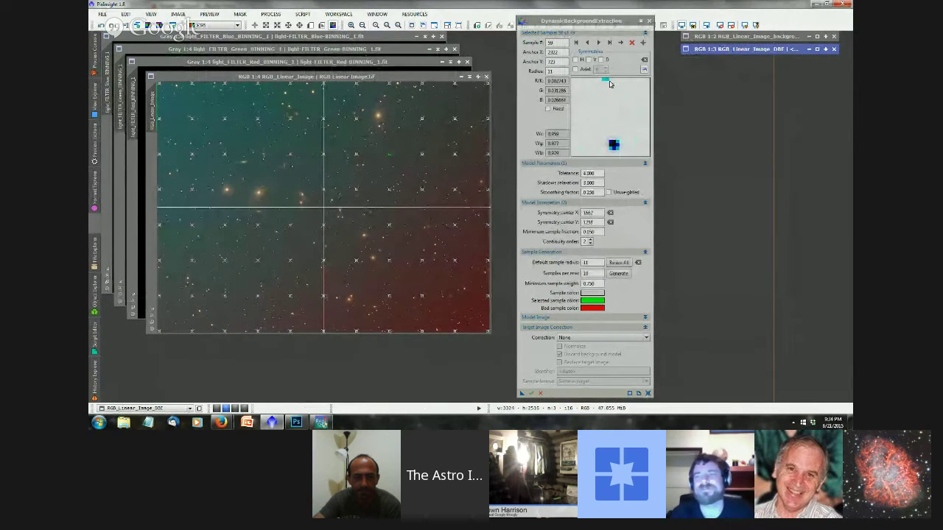
Cancel the DynamicBackgroundExtraction session and enlarge the RGB_Linear_Image window with the image at 1:2.
click(649, 20)
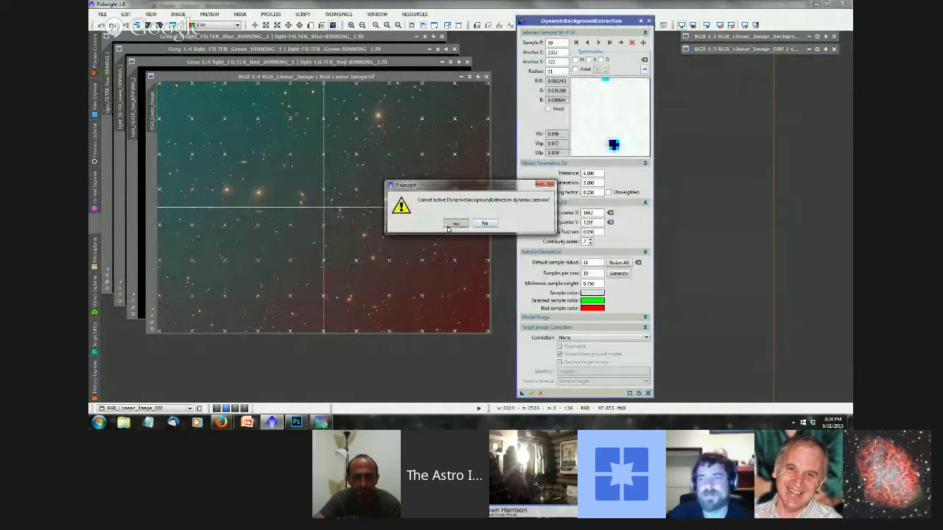
click(453, 223)
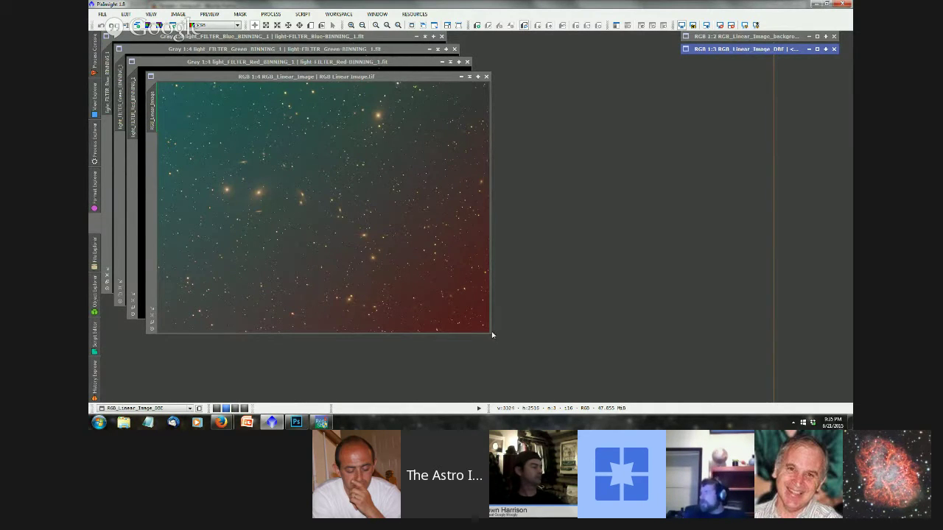
drag(489, 332, 645, 393)
key(ctrl+plus)
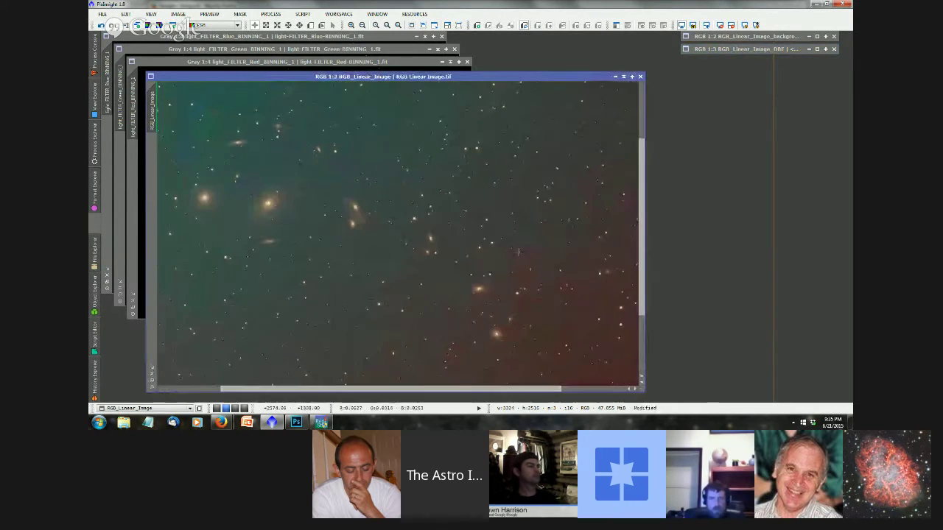
Examine the colour gradient across all areas of RGB_Linear_Image at 1:2 and 1:3 magnification.
drag(528, 393, 462, 393)
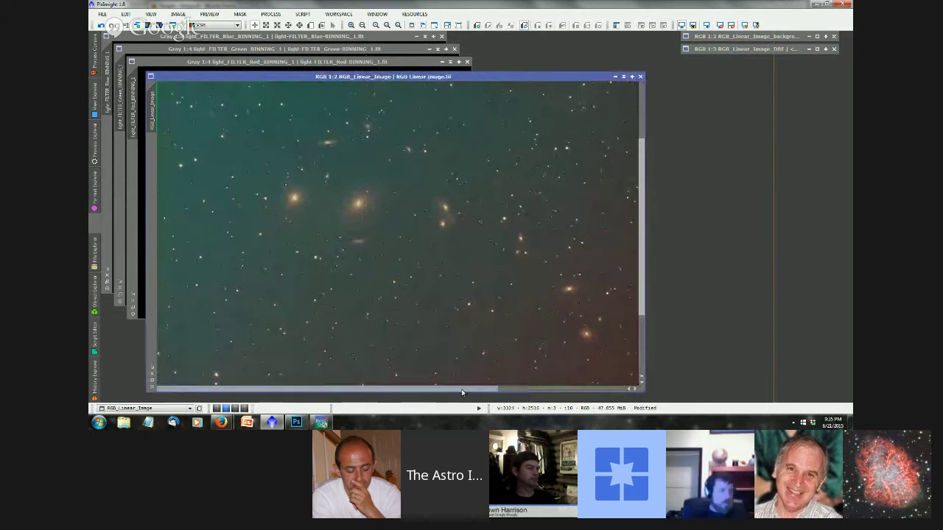
drag(642, 249, 641, 190)
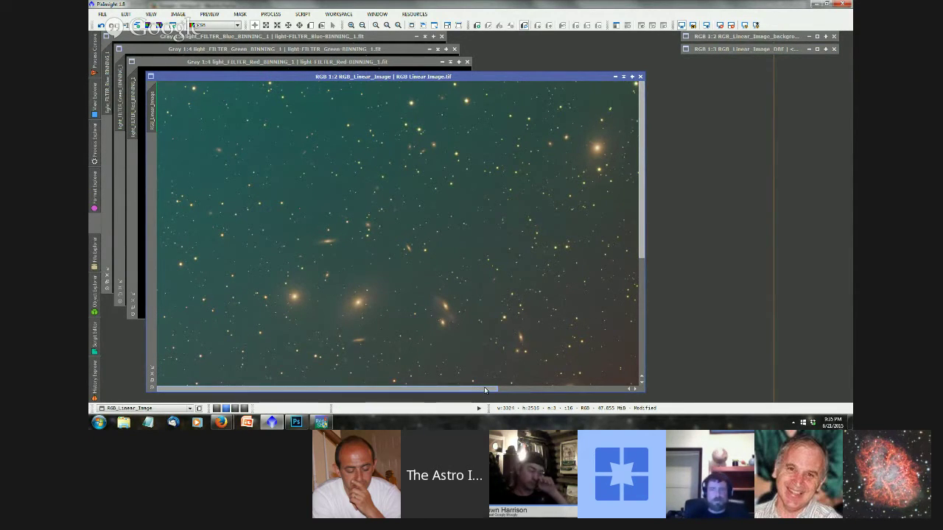
drag(485, 392, 605, 392)
drag(640, 184, 652, 347)
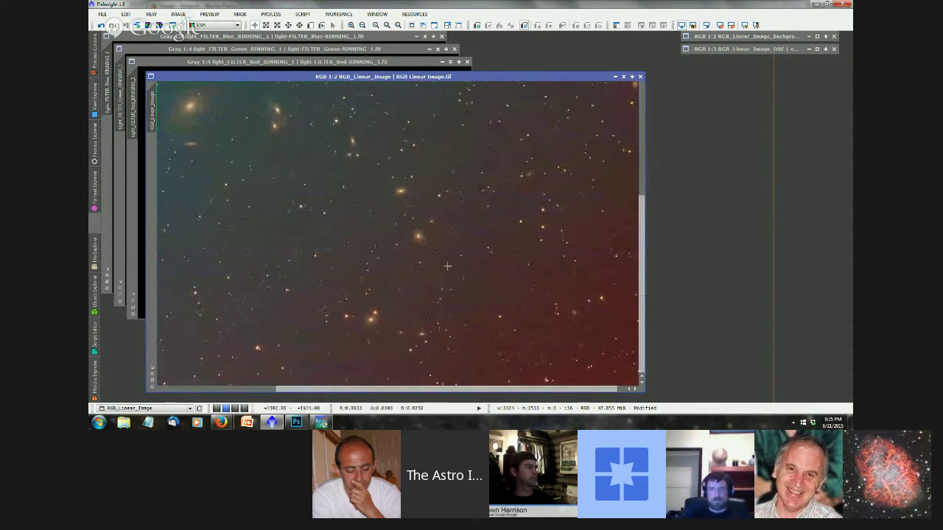
scroll(470, 268, down, 2)
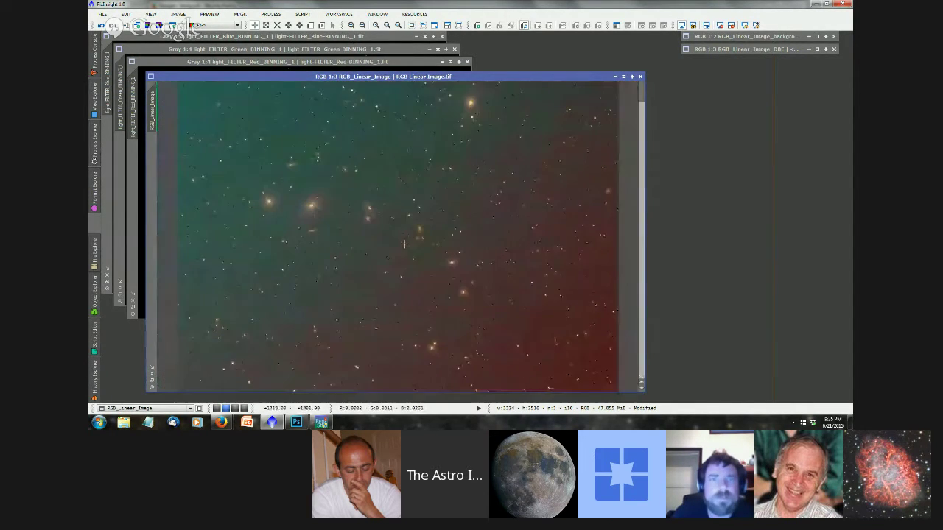
scroll(404, 245, up, 1)
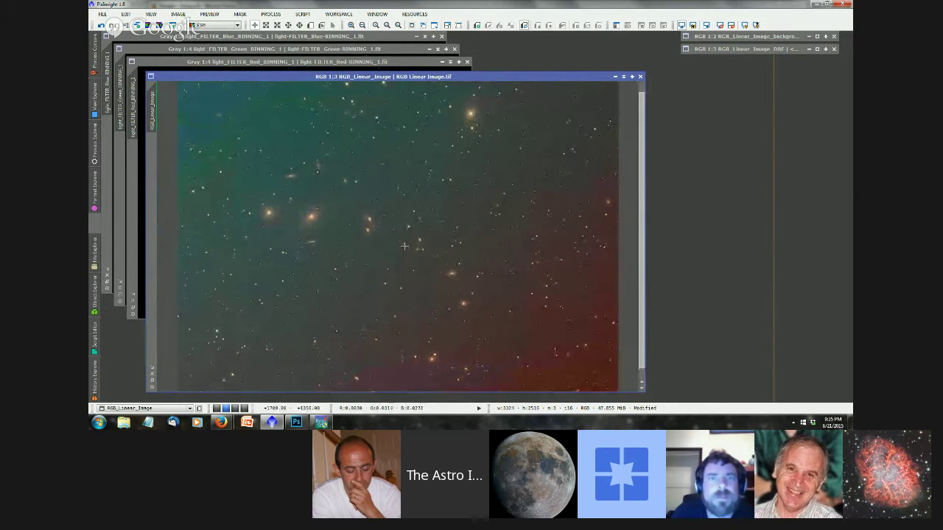
Go to the workspace with the M81 luminance frame and apply an automatic ScreenTransferFunction stretch to it.
click(235, 410)
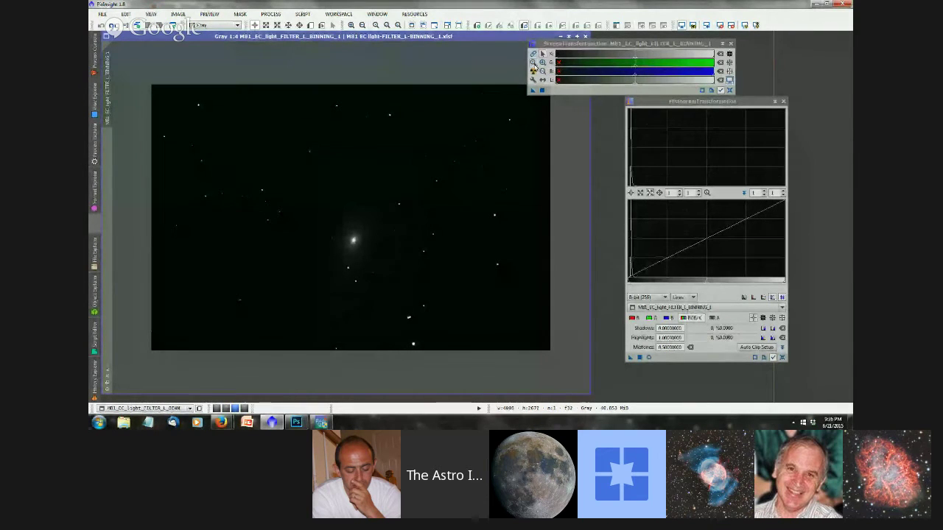
click(533, 70)
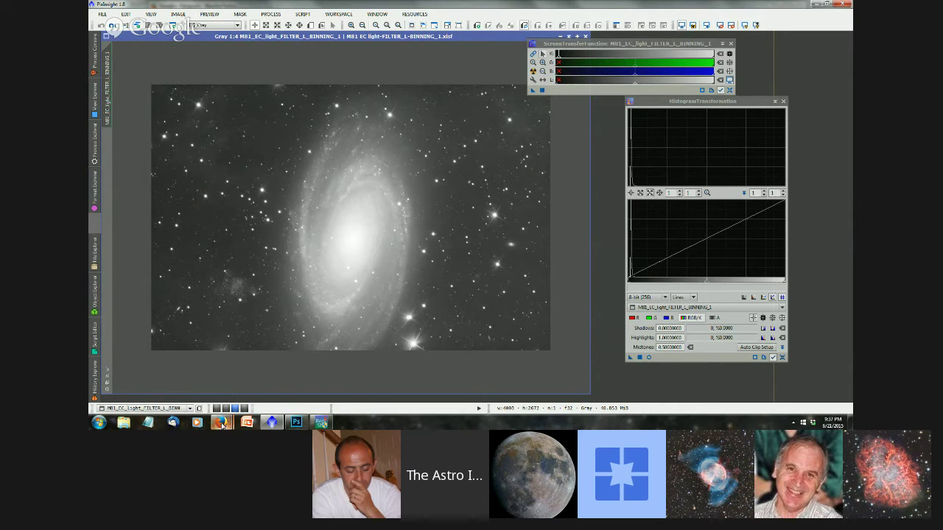
Switch to the Google+ Hangouts window in Firefox.
mouse_move(223, 425)
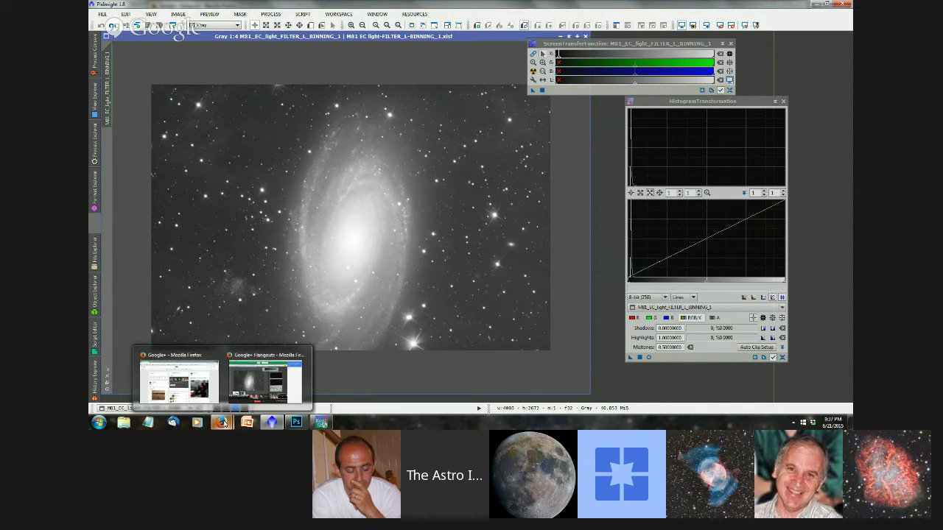
click(257, 359)
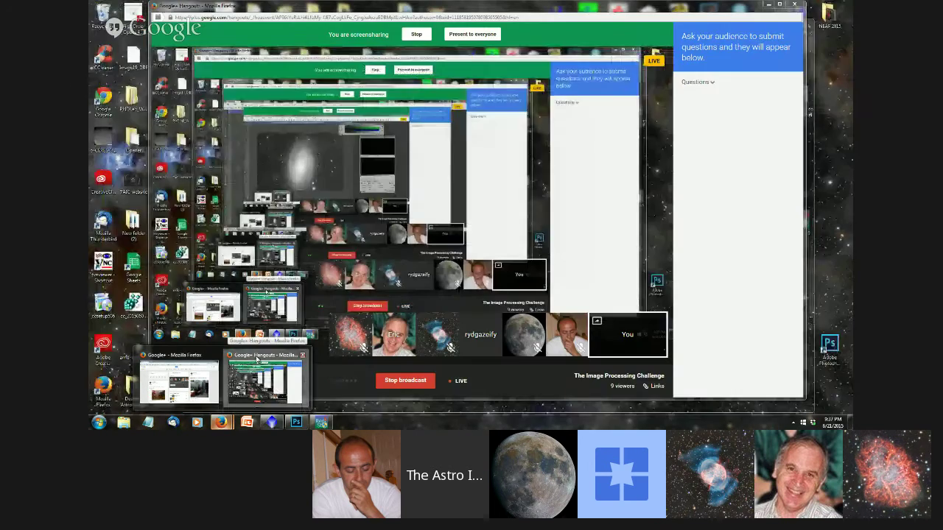
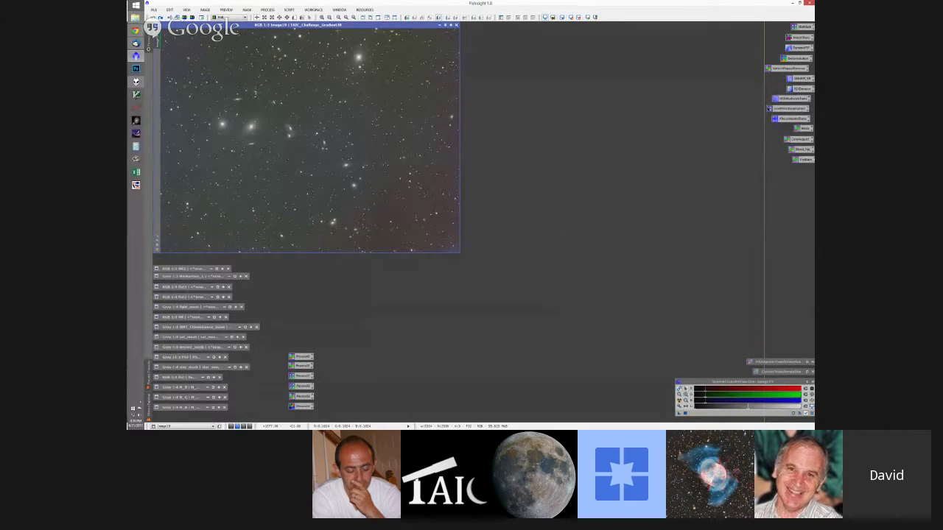
Open the blue, green and red filter frames and arrange their windows around the TAIC_Challenge_Gradient image.
click(176, 44)
drag(626, 127, 336, 121)
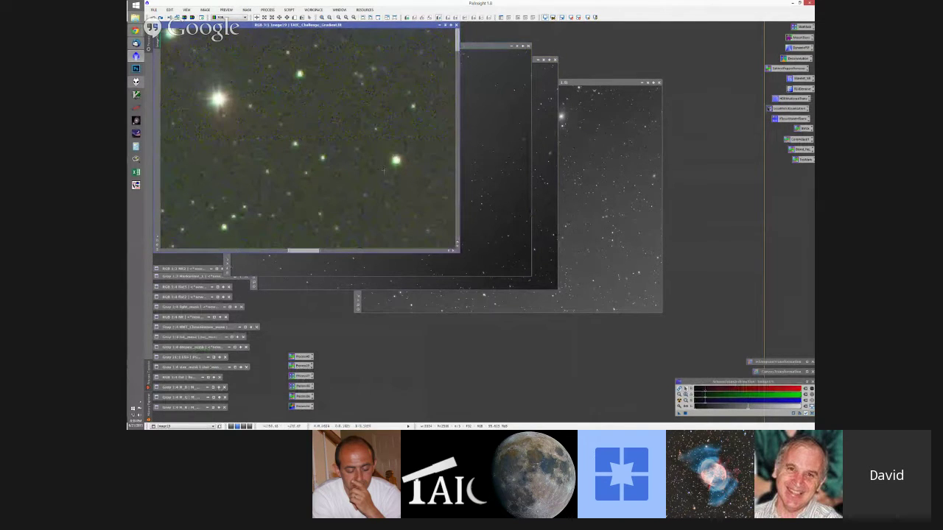
Examine the star shapes and colours along the upper and lower edges of the TAIC_Challenge_Gradient image at 3:1.
drag(306, 250, 317, 251)
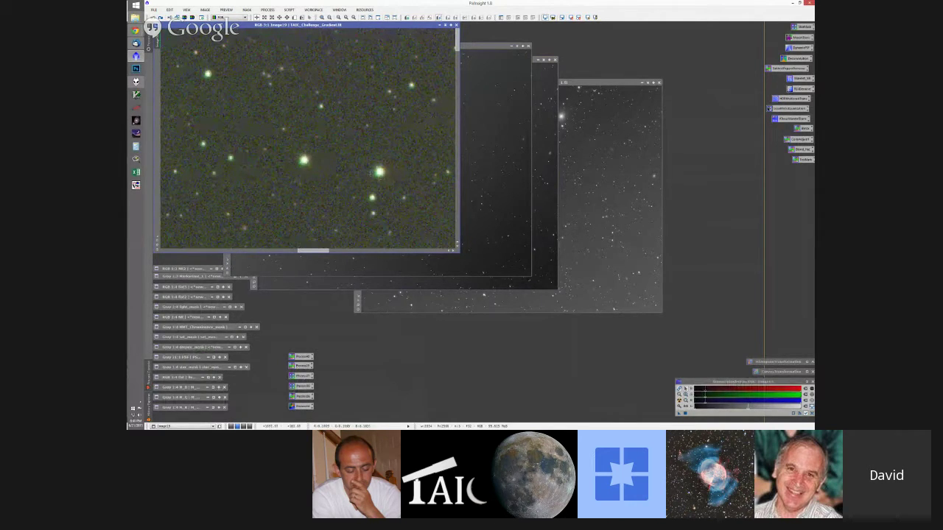
scroll(426, 148, down, 10)
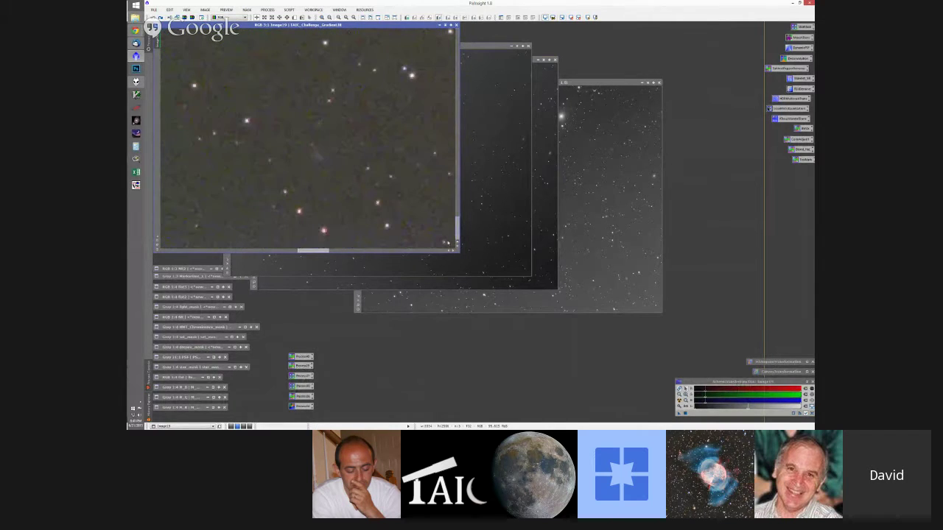
drag(340, 253, 205, 251)
scroll(394, 114, down, 4)
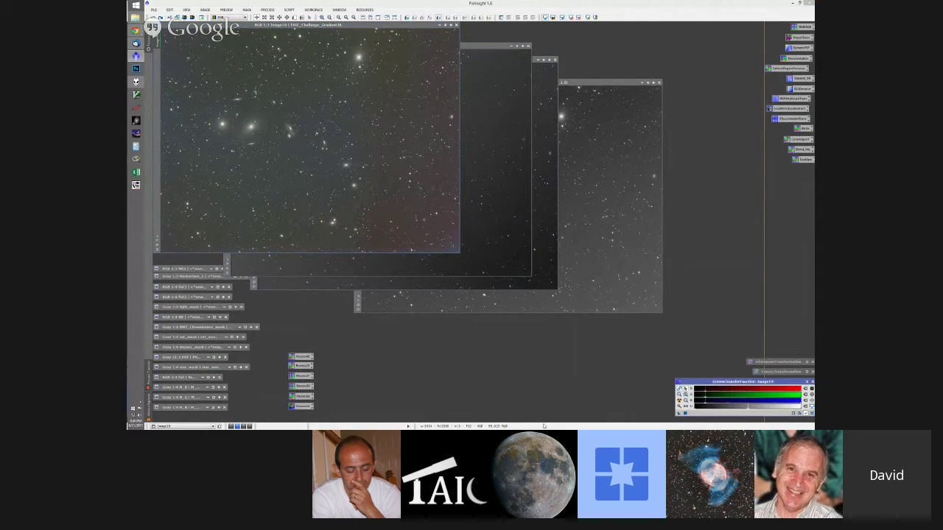
Compare the gradients in the blue, green and red filter frames with the TAIC_Challenge_Gradient colour image, moving the blue frame for a clearer view.
click(487, 46)
drag(487, 47, 535, 105)
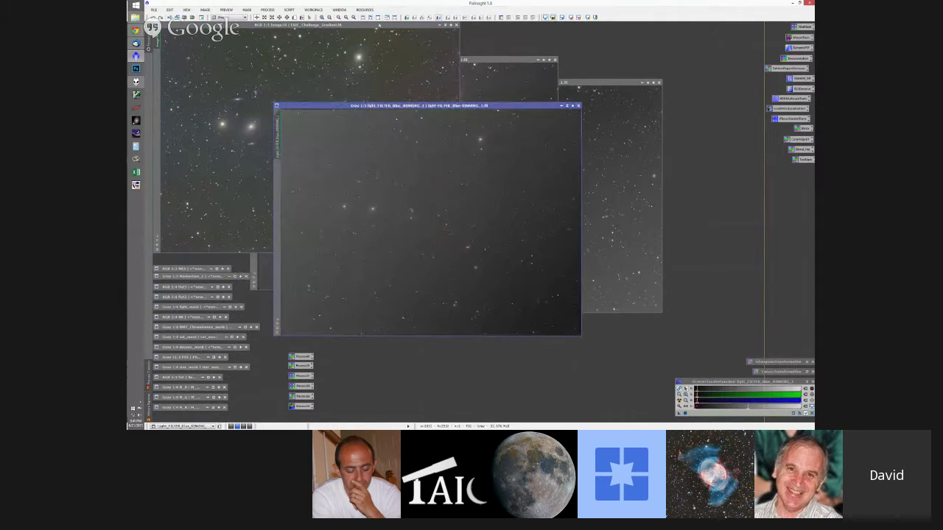
click(368, 60)
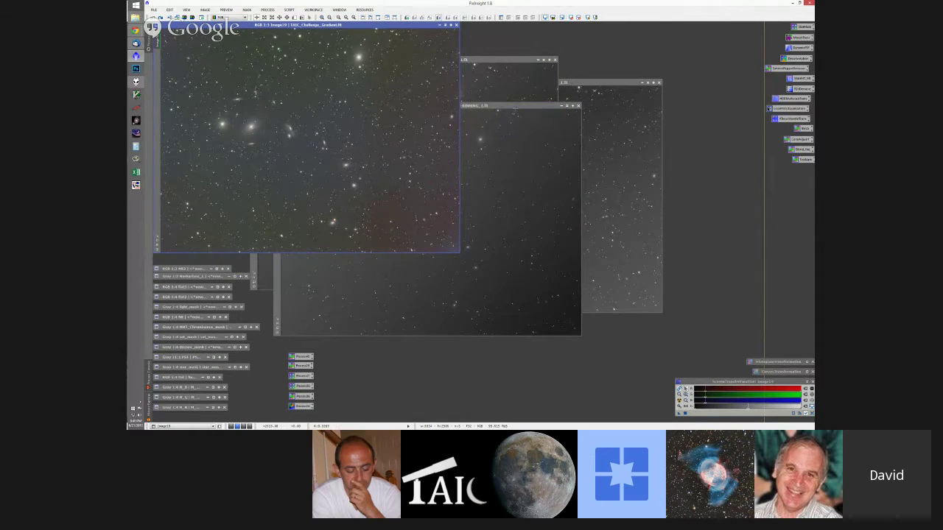
click(514, 110)
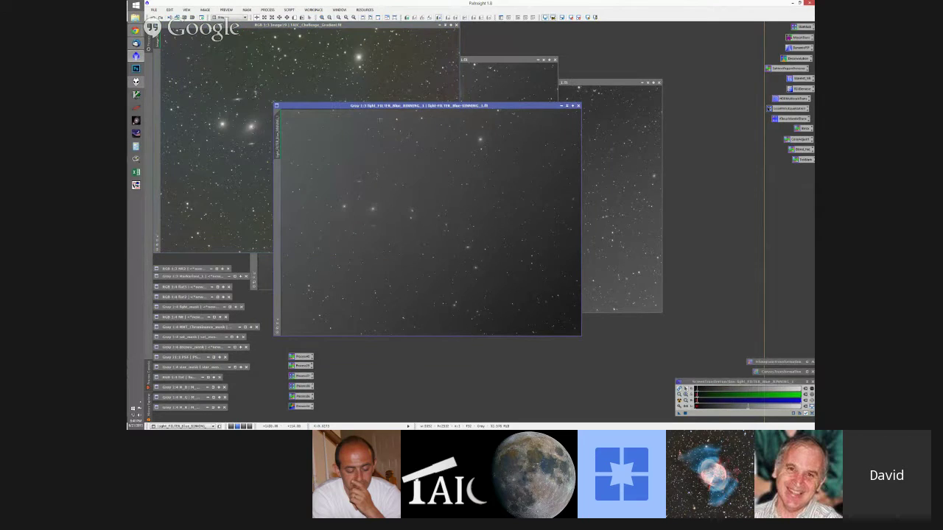
click(392, 90)
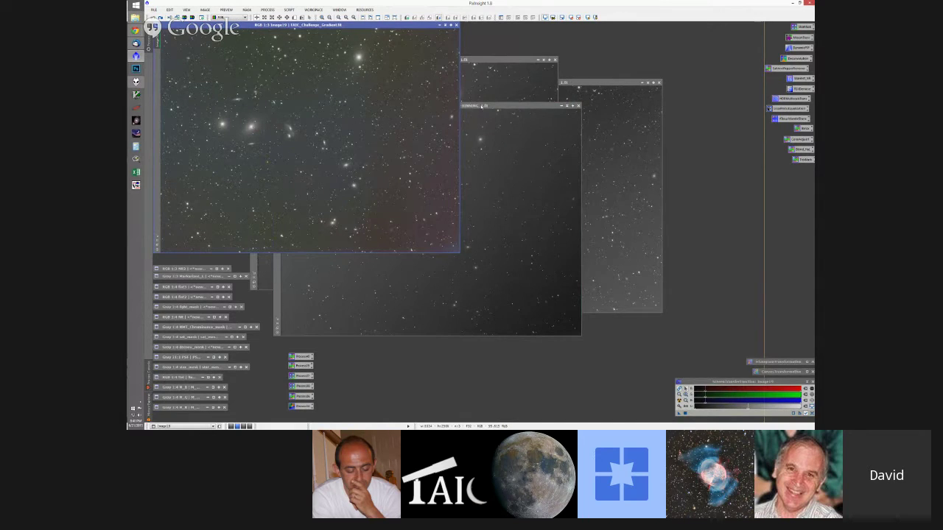
click(383, 287)
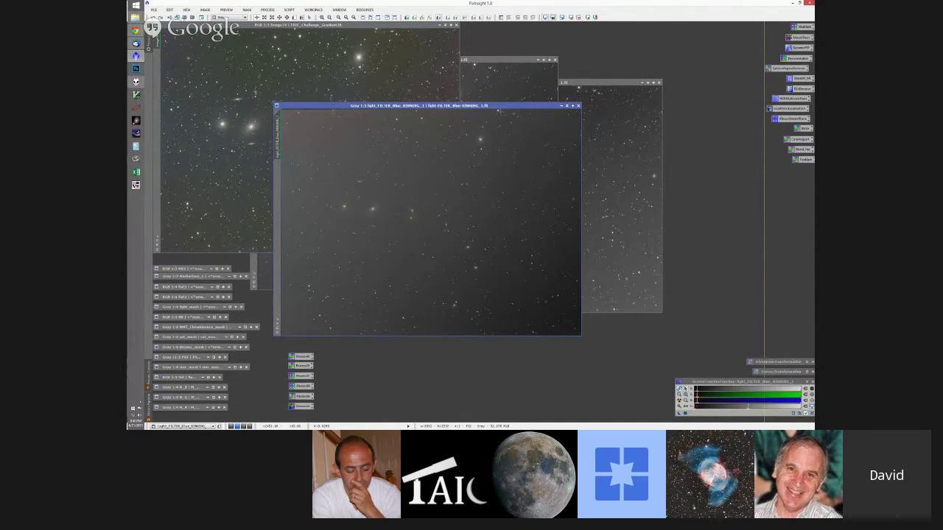
click(500, 65)
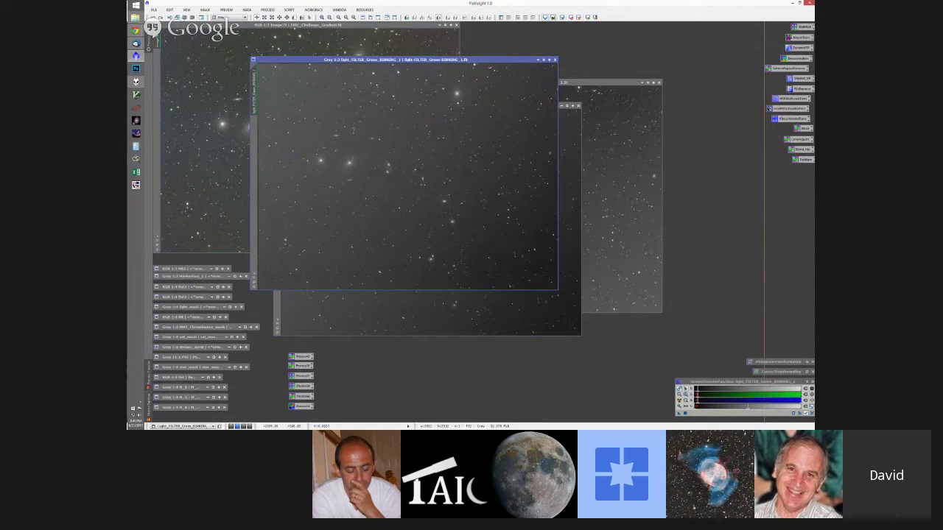
click(600, 87)
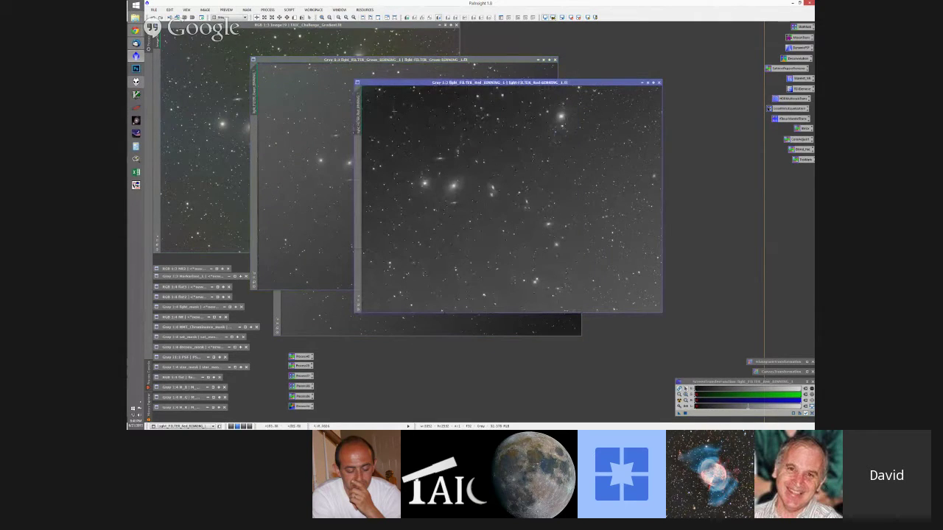
Open the StarAlignment process.
click(149, 375)
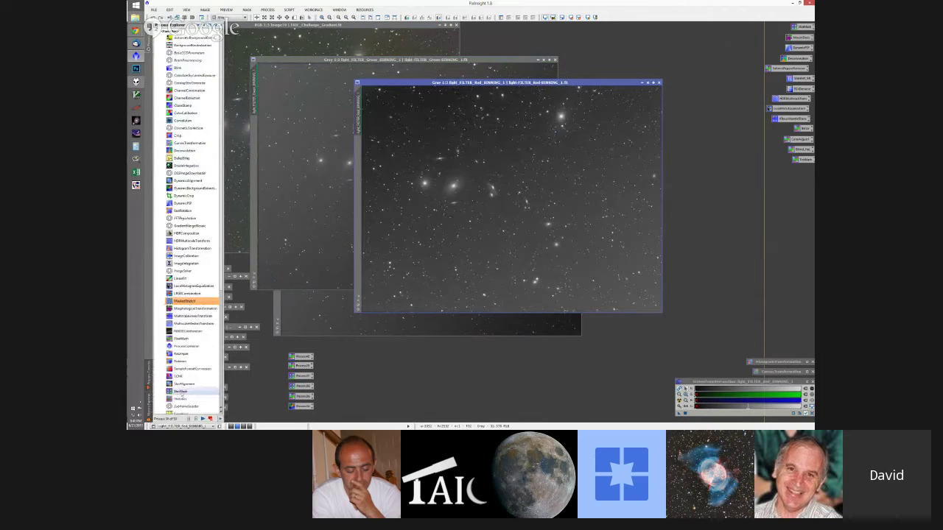
double_click(184, 385)
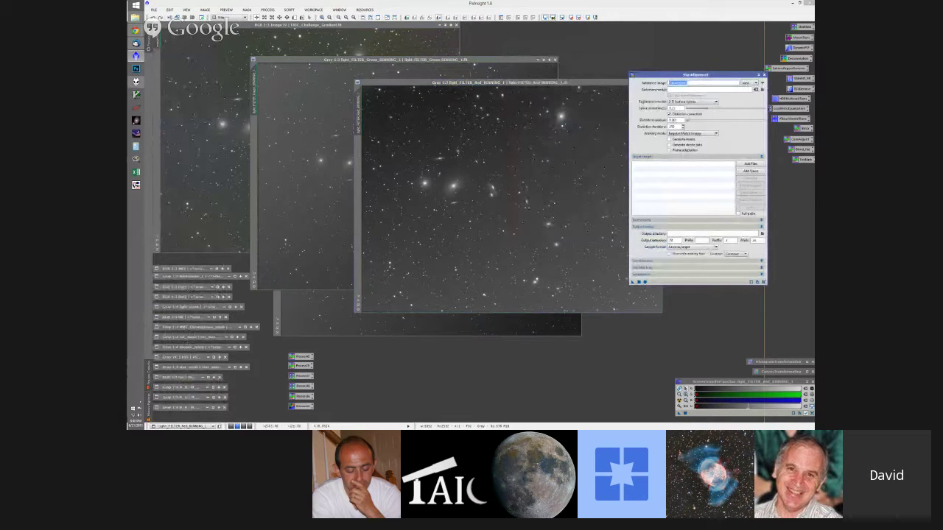
click(696, 82)
Open the Catalog Star Generator script, review its geometry and star catalogue settings, and exit without generating an image.
click(289, 9)
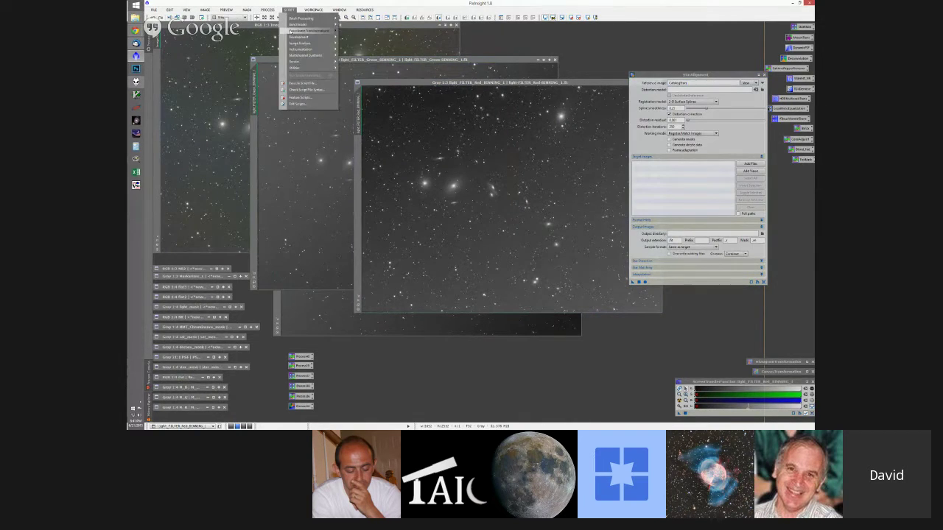
mouse_move(294, 62)
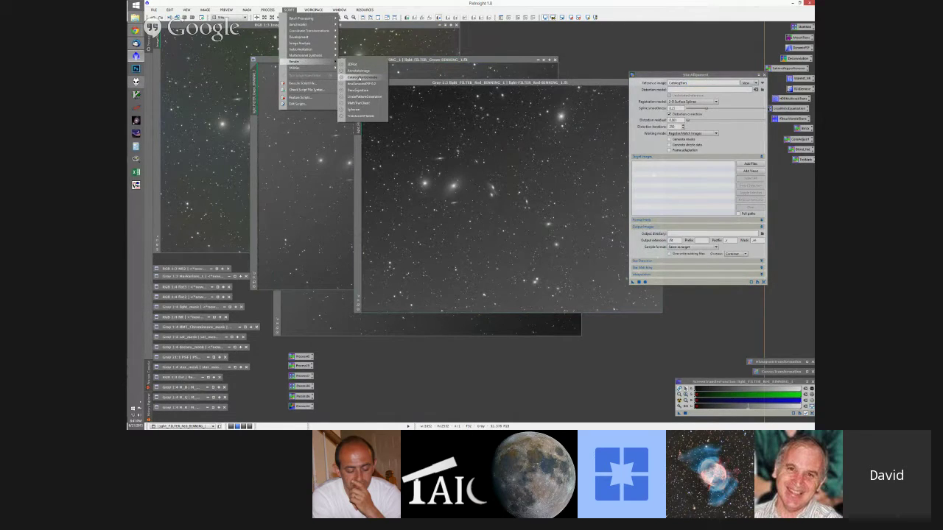
click(361, 77)
drag(486, 120, 544, 49)
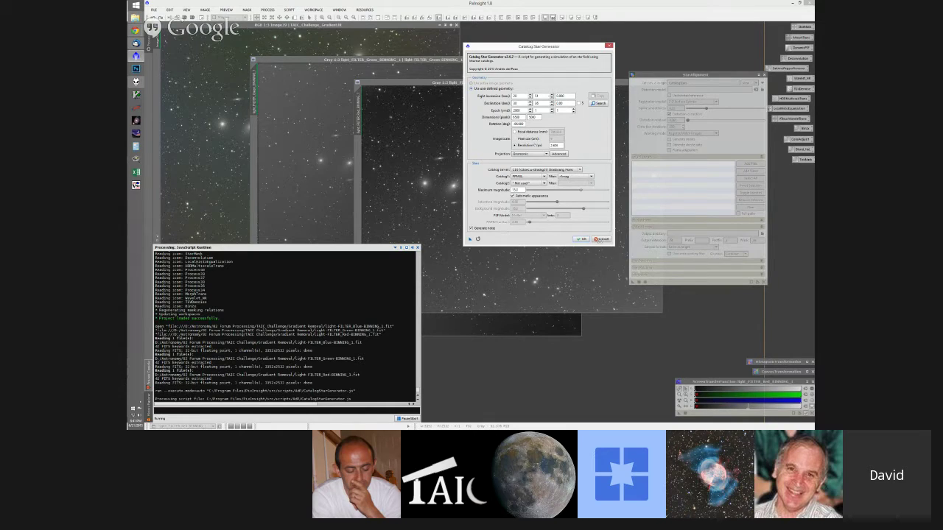
click(599, 239)
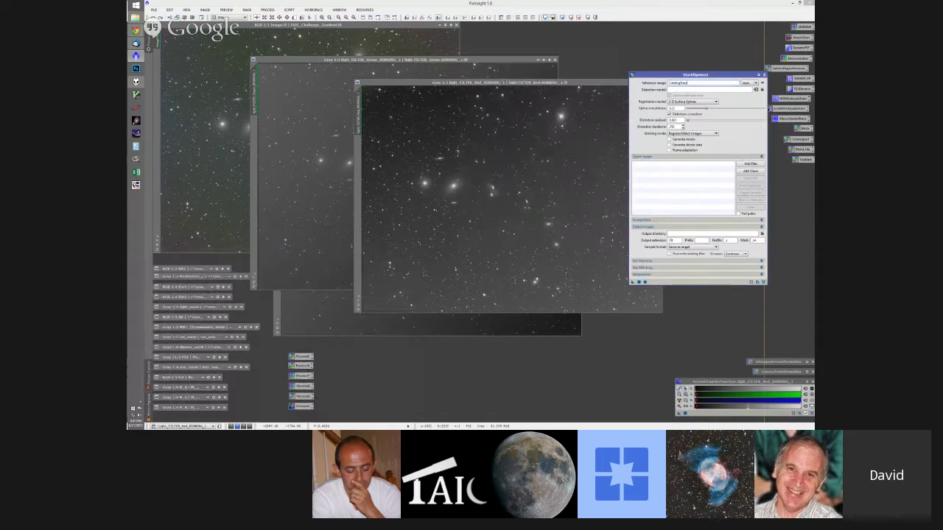
Examine StarAlignment's 2-D Surface Splines registration model and distortion correction with a 0.001 residual, keeping the red frame clear of the dialog.
drag(575, 83, 546, 90)
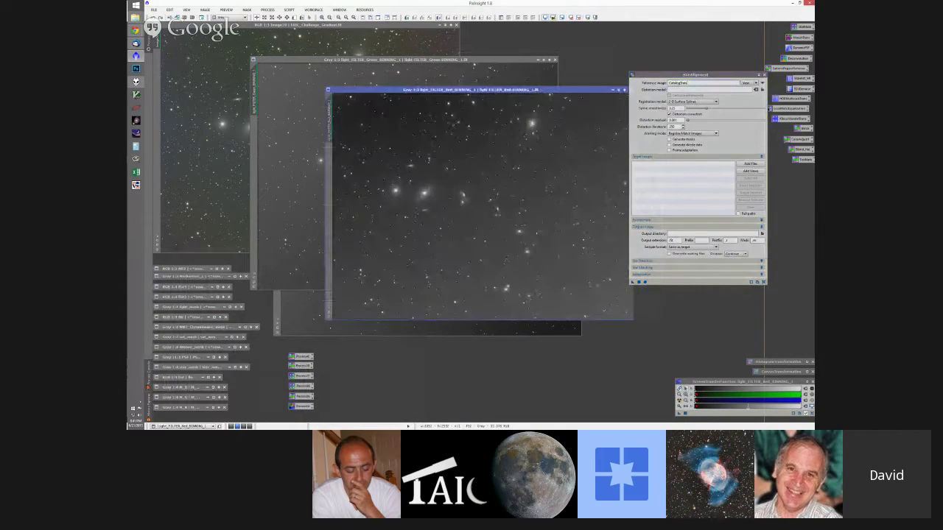
click(694, 102)
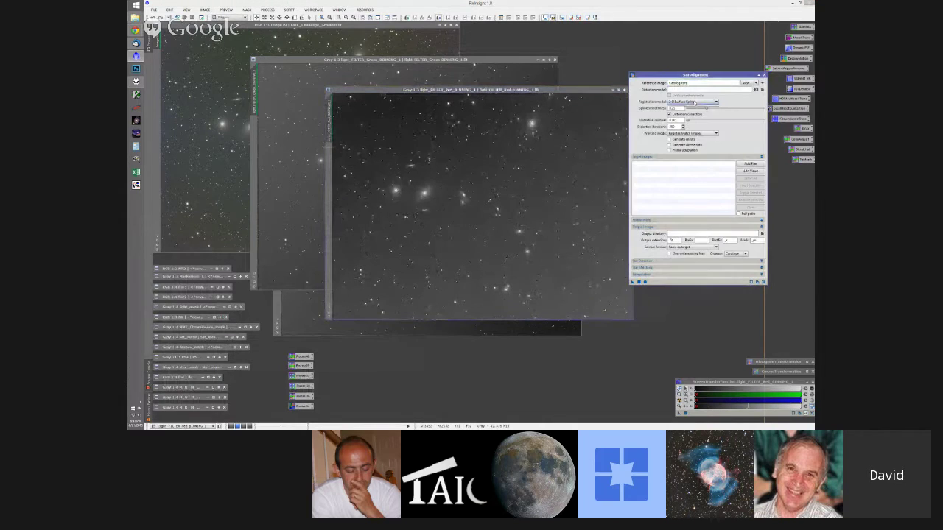
click(675, 111)
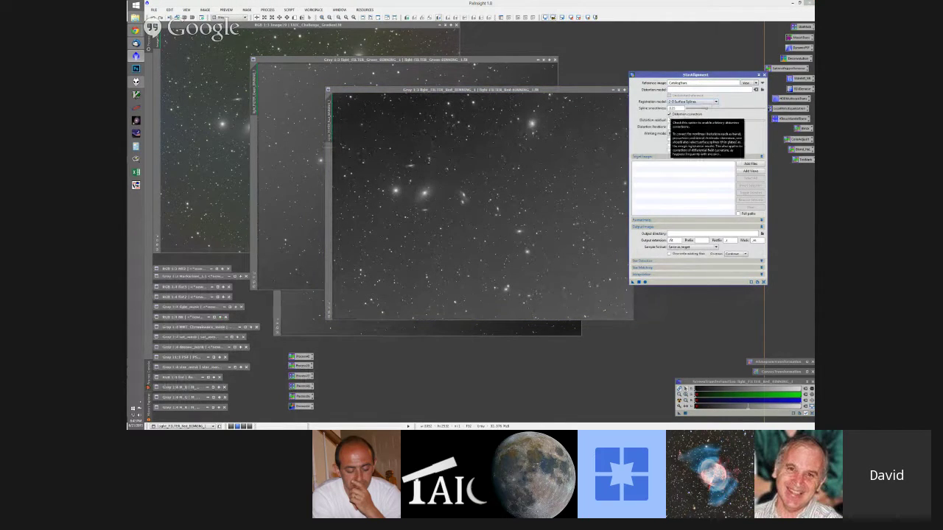
click(673, 120)
text(0.001)
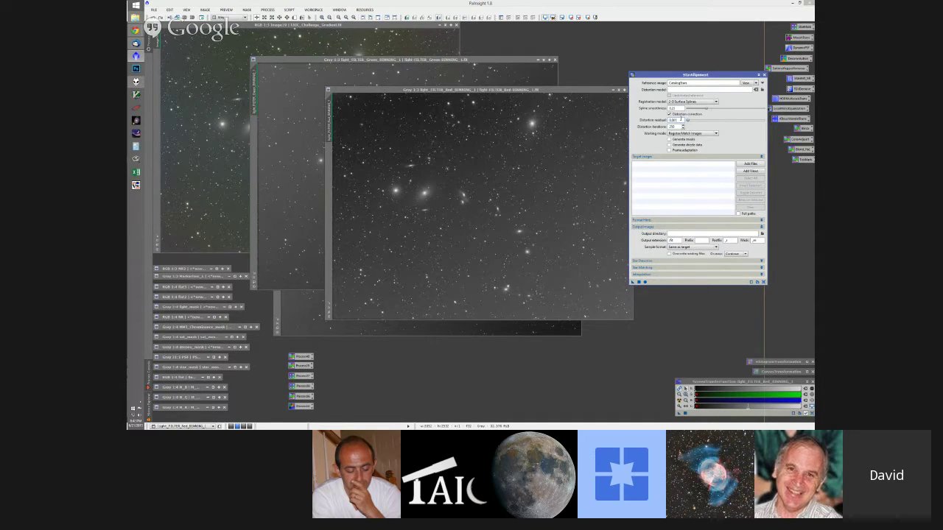
drag(478, 89, 438, 86)
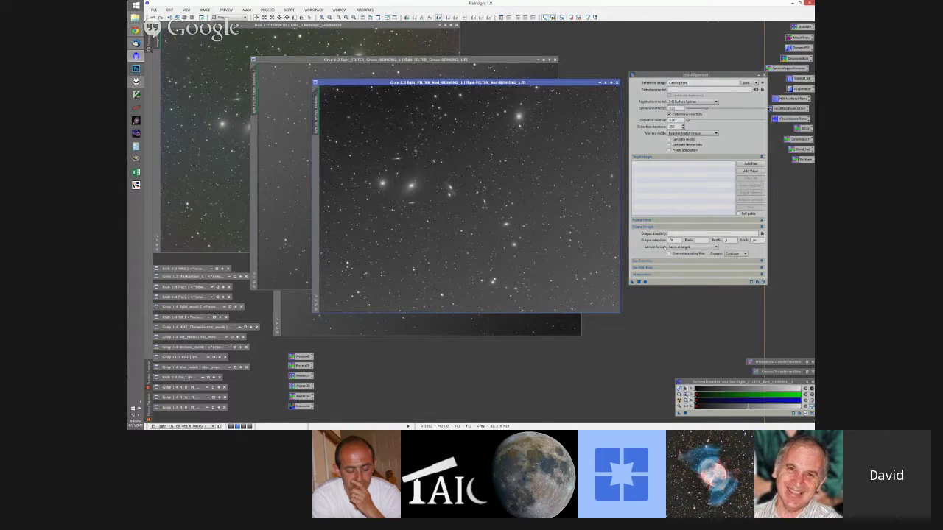
drag(695, 74, 699, 52)
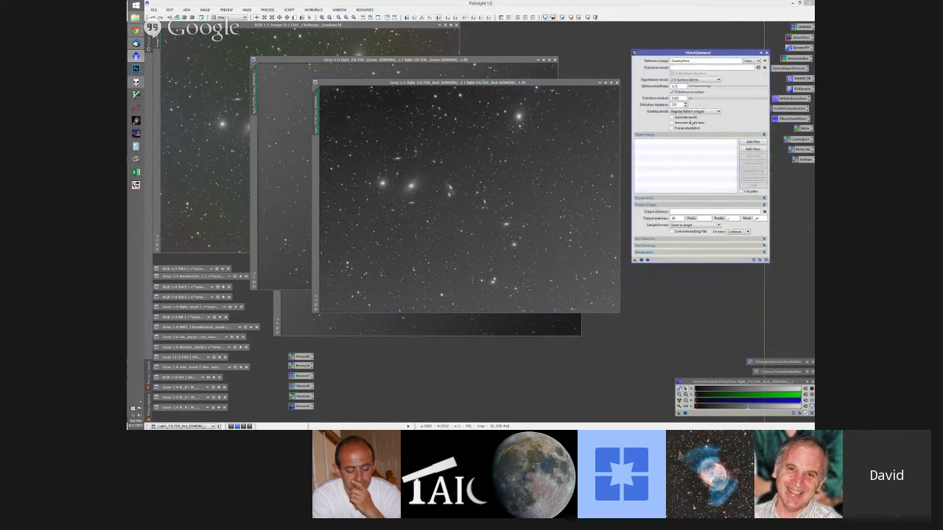
mouse_move(136, 31)
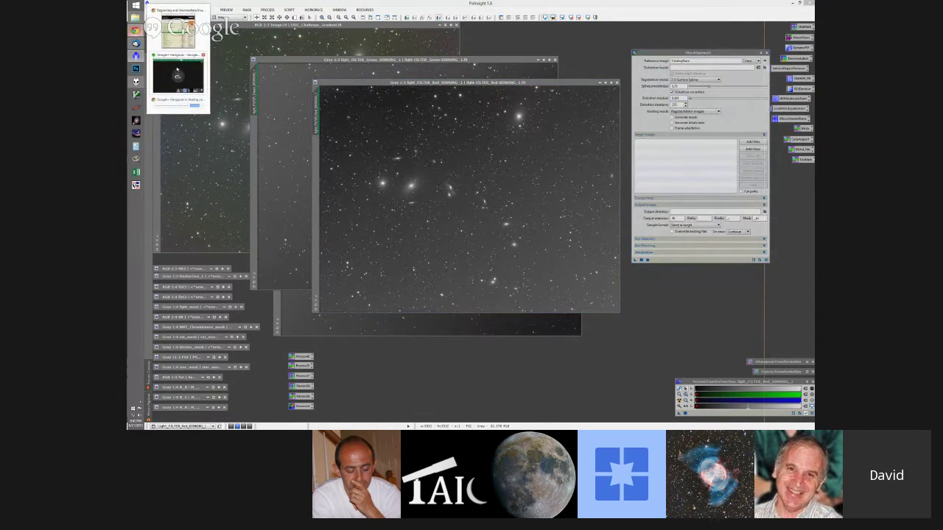
mouse_move(177, 71)
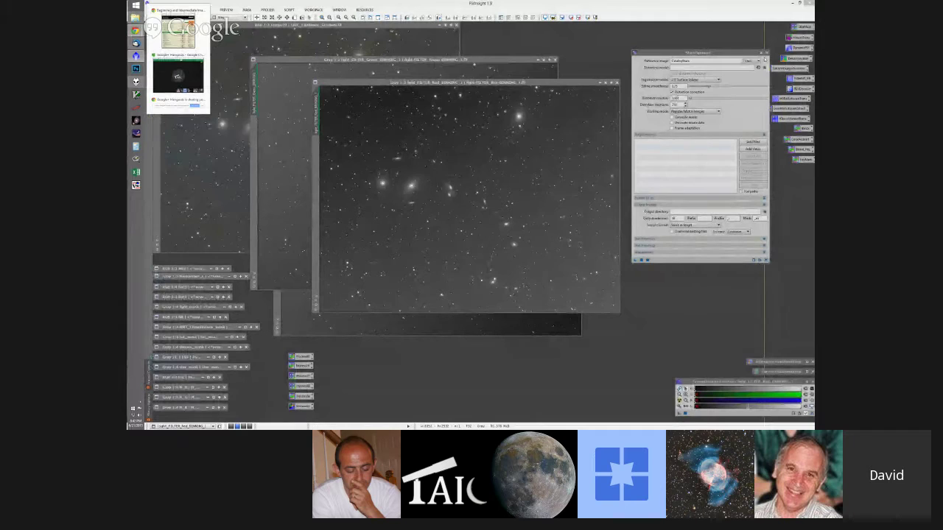
click(704, 57)
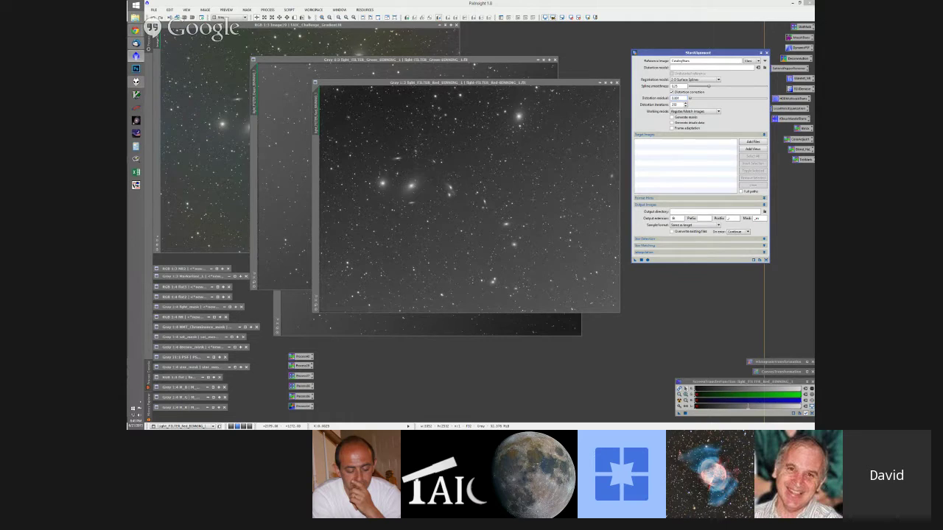
Shift the red filter frame slightly and close the StarAlignment process without running it.
drag(491, 83, 482, 83)
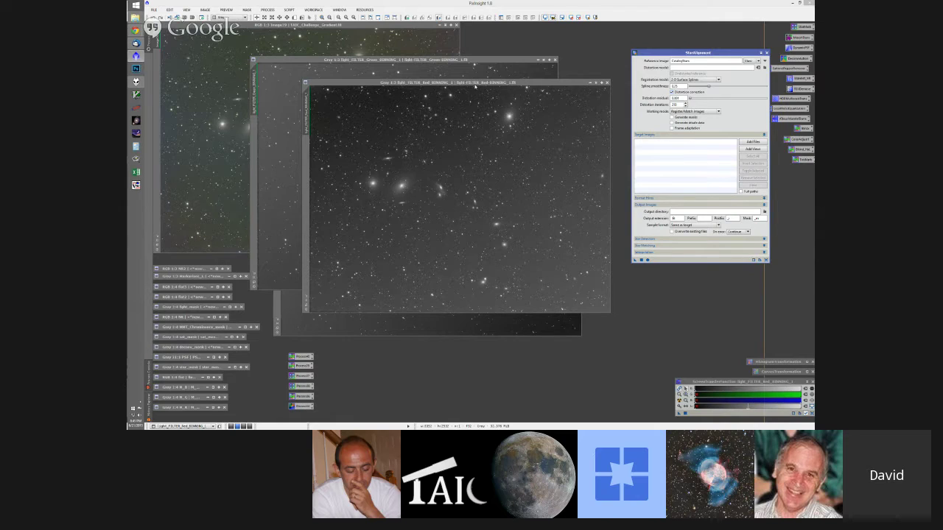
drag(718, 53, 704, 58)
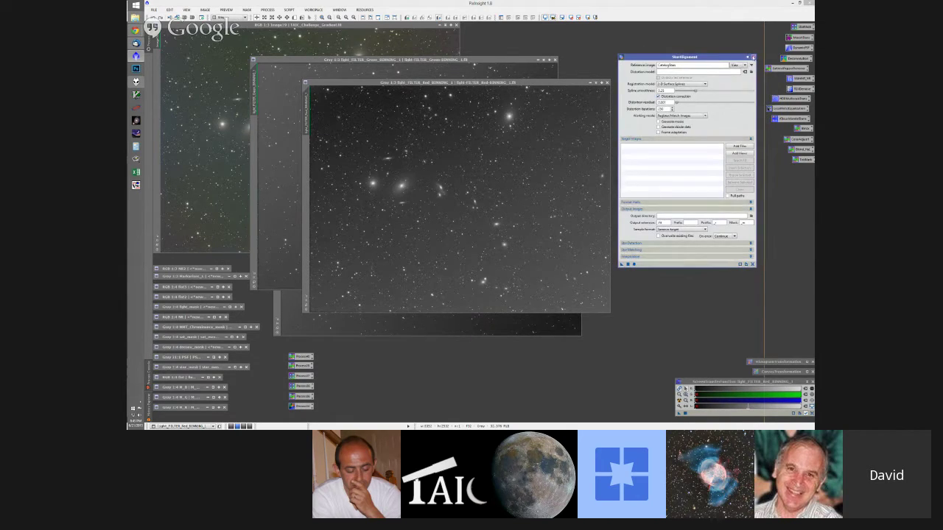
click(751, 57)
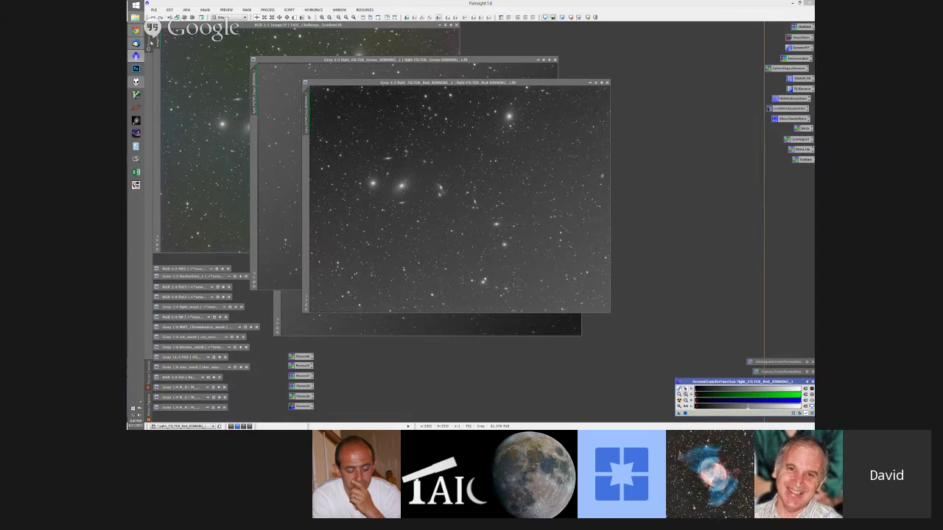
Open DynamicBackgroundExtraction beside the images and start a session on the red filter frame.
mouse_move(149, 39)
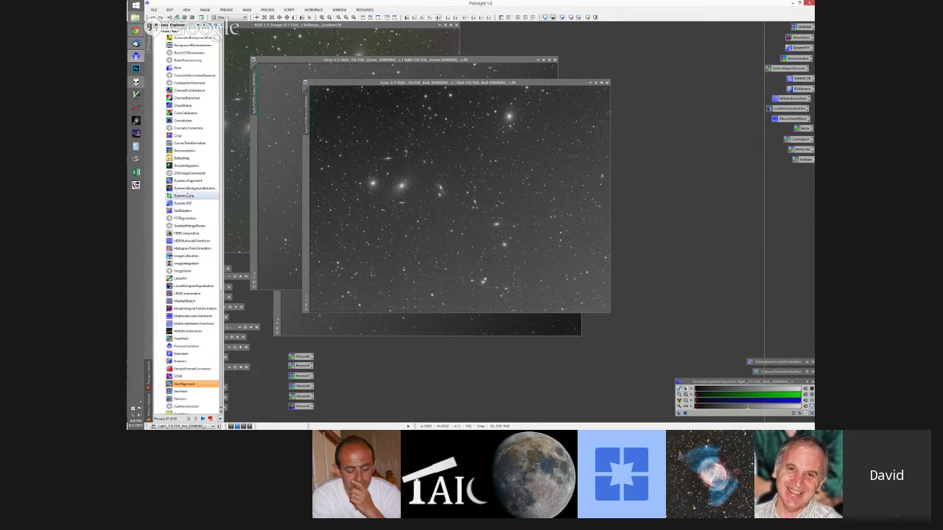
double_click(190, 189)
drag(688, 139, 685, 89)
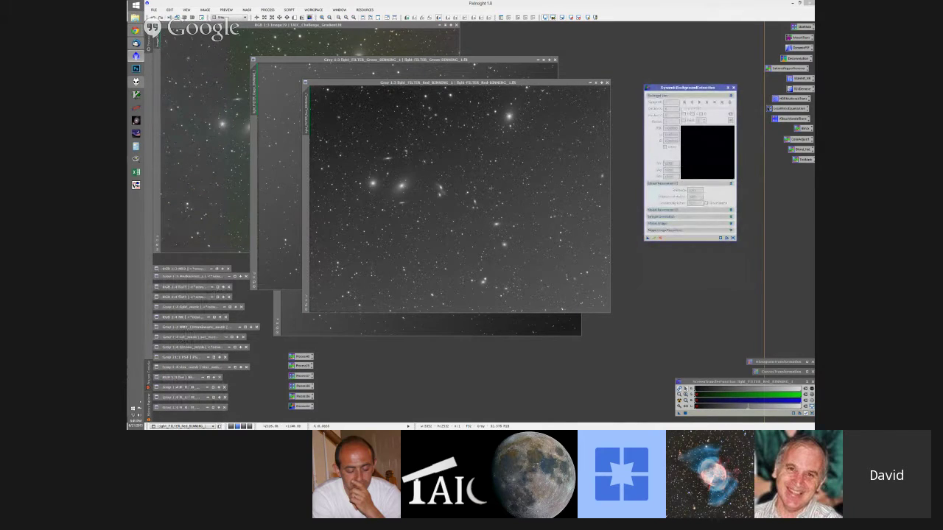
click(608, 168)
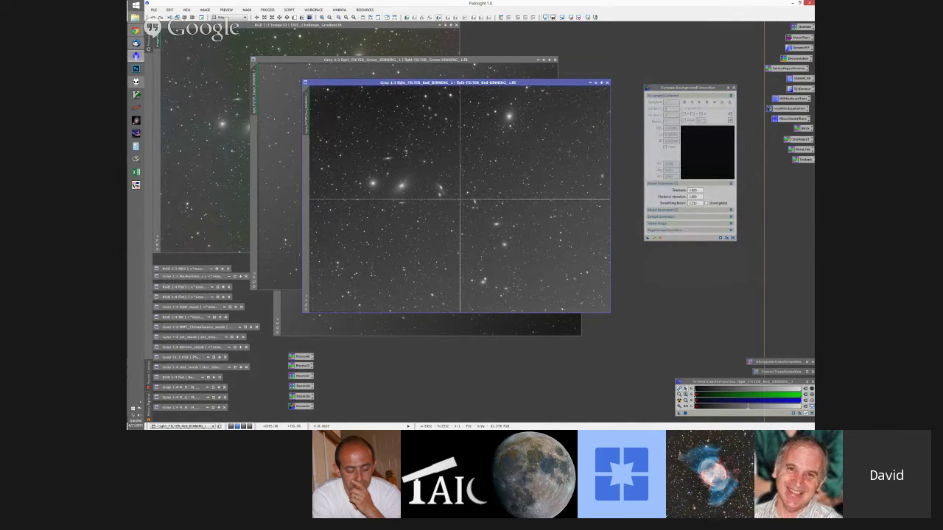
Place four background samples on the red filter frame, one near each corner.
click(326, 106)
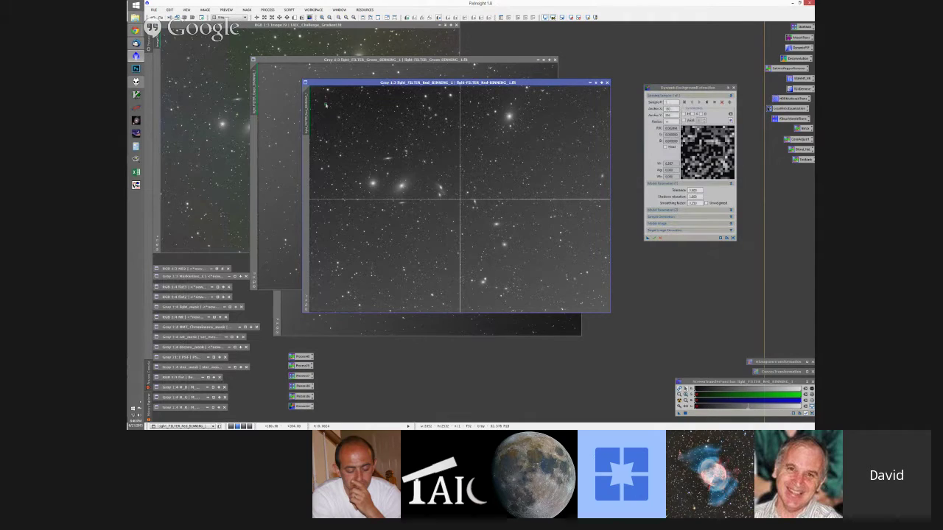
click(589, 108)
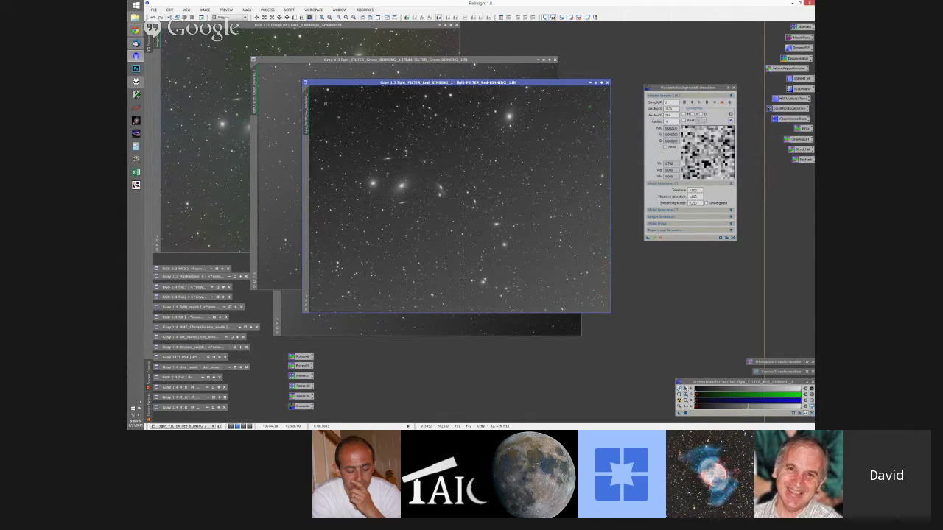
click(589, 286)
click(329, 295)
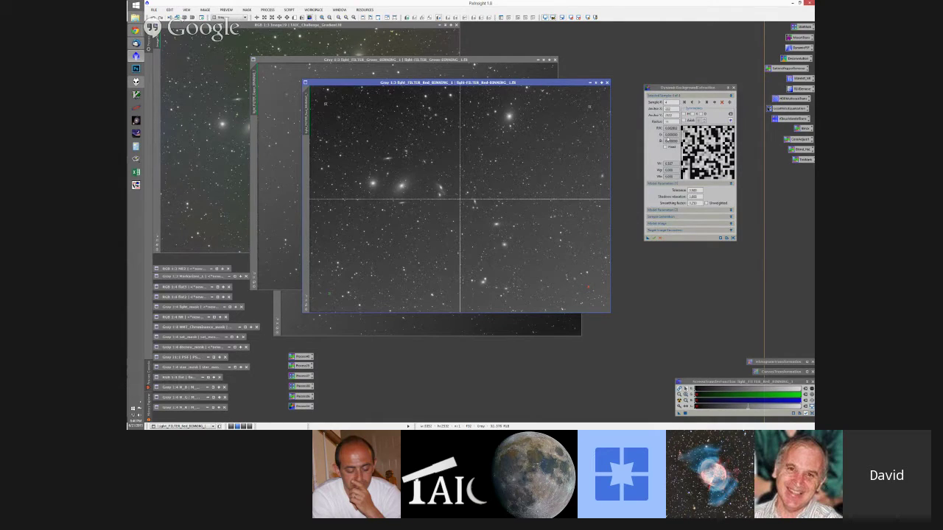
Expand the second group of model parameters and select the background sample near the red frame's upper-left corner.
click(687, 211)
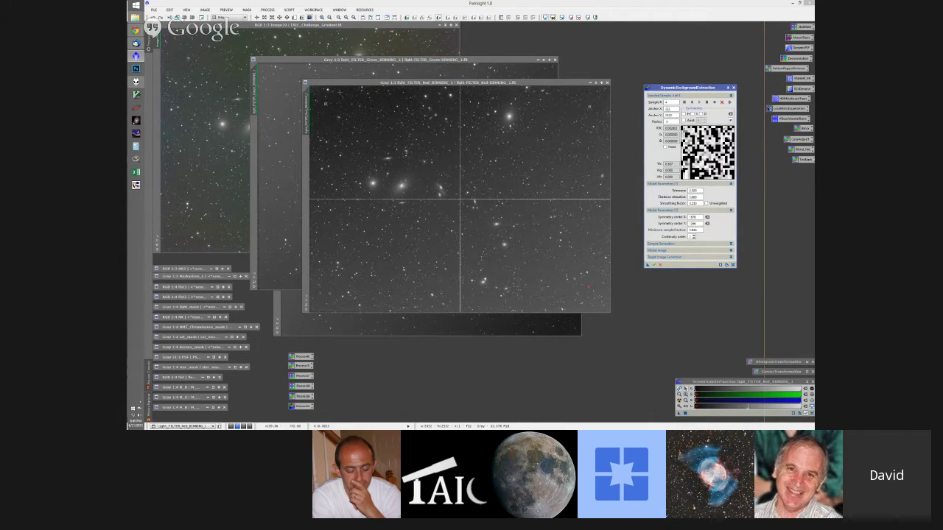
click(701, 191)
scroll(606, 231, up, 2)
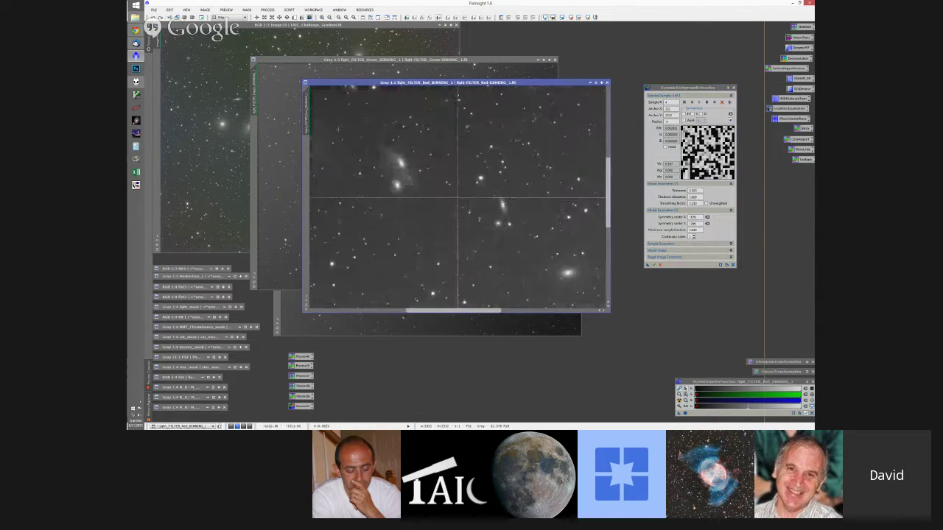
drag(607, 218, 608, 140)
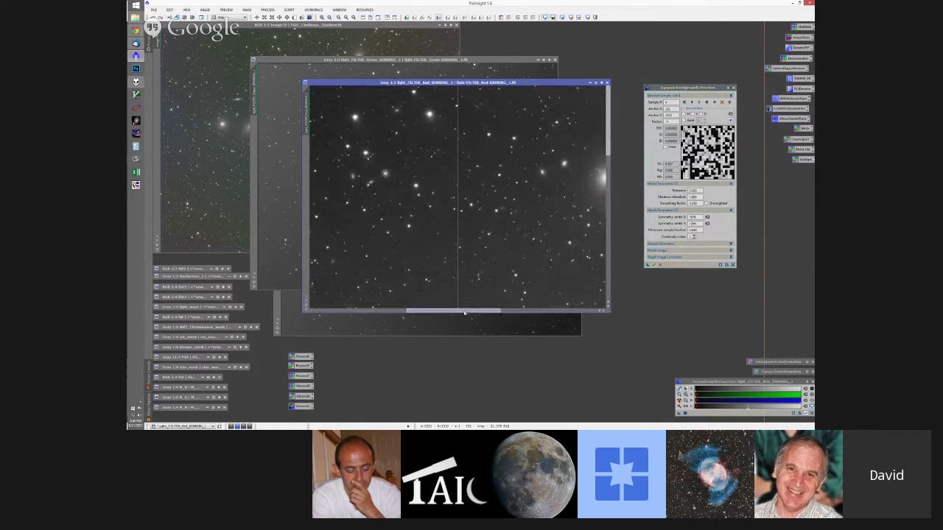
drag(423, 310, 314, 308)
click(359, 141)
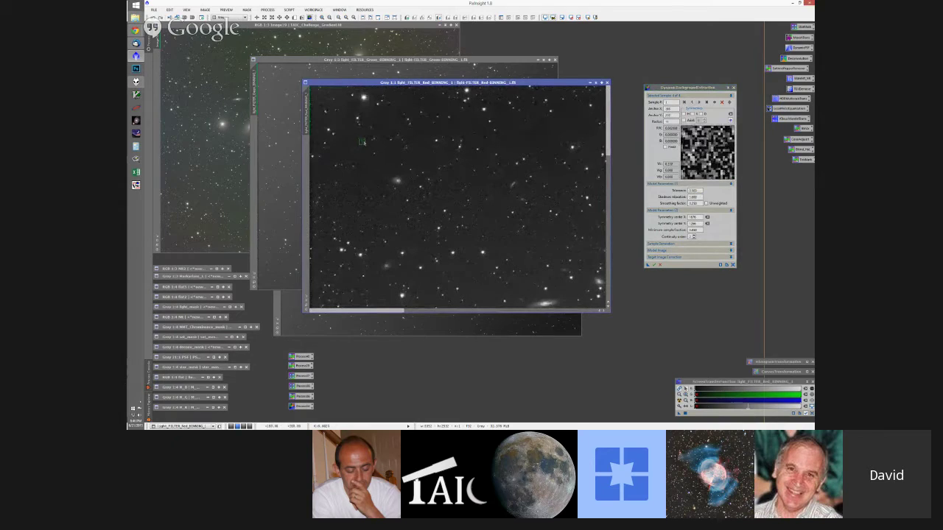
Set the background model's tolerance to 10, shadows relaxation to 100 and smoothing factor to 1.
click(701, 191)
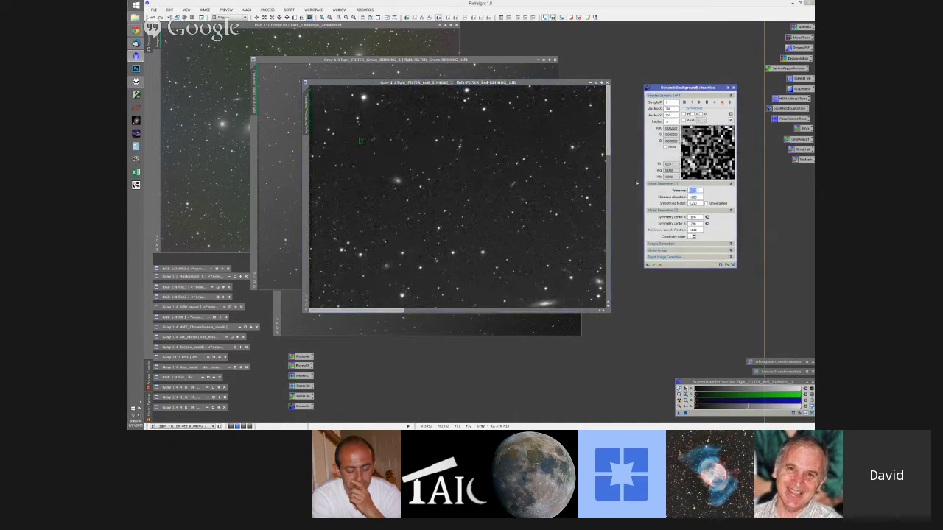
text(10)
key(Tab)
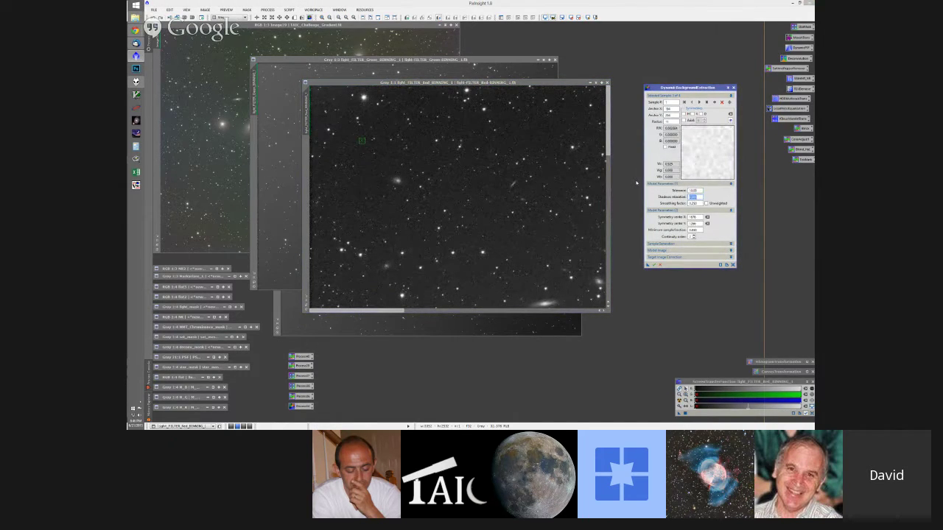
text(100)
key(Tab)
text(1)
double_click(693, 203)
scroll(482, 204, down, 2)
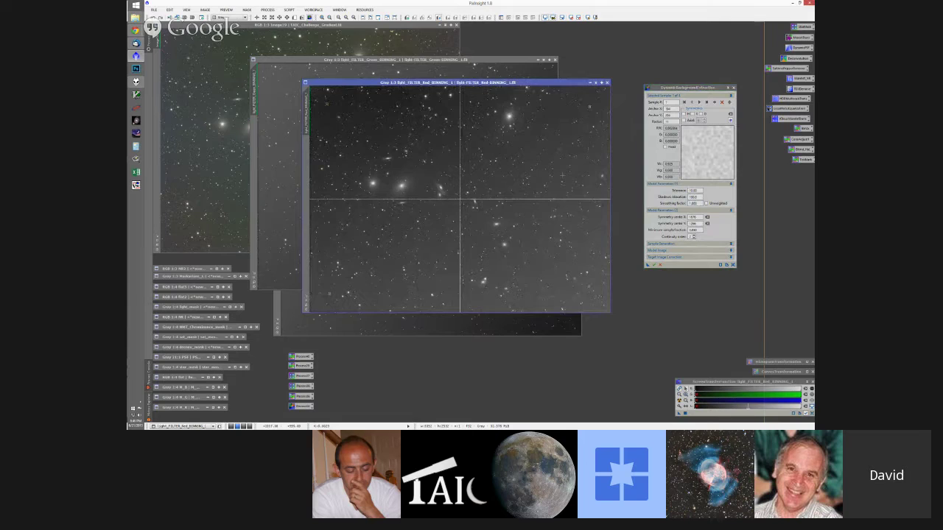
double_click(692, 203)
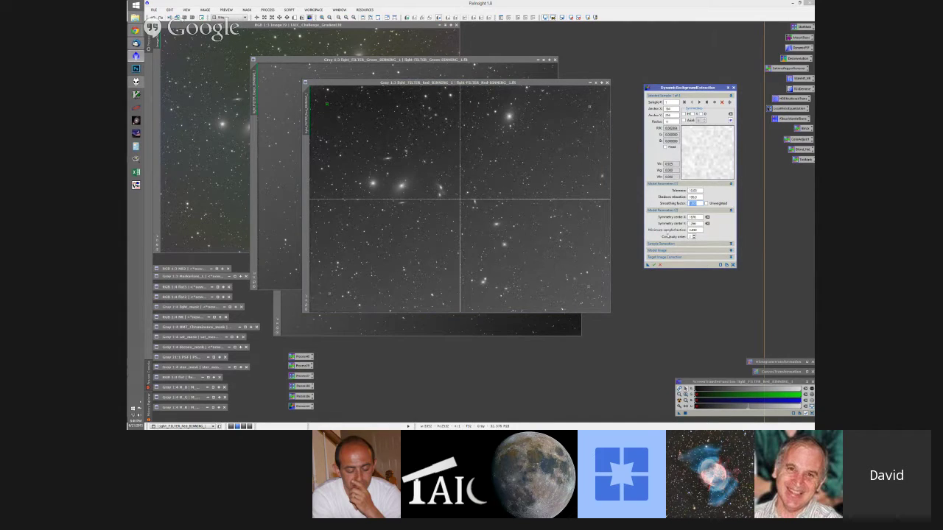
Check the sample generation and target image correction settings, and generate a background model of the red frame with correction set to None.
click(668, 250)
click(668, 250)
click(669, 243)
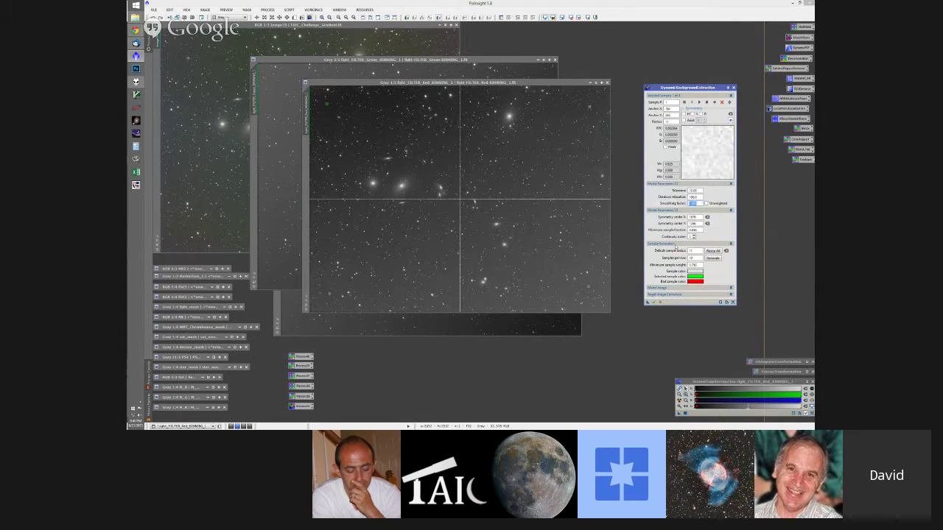
click(676, 244)
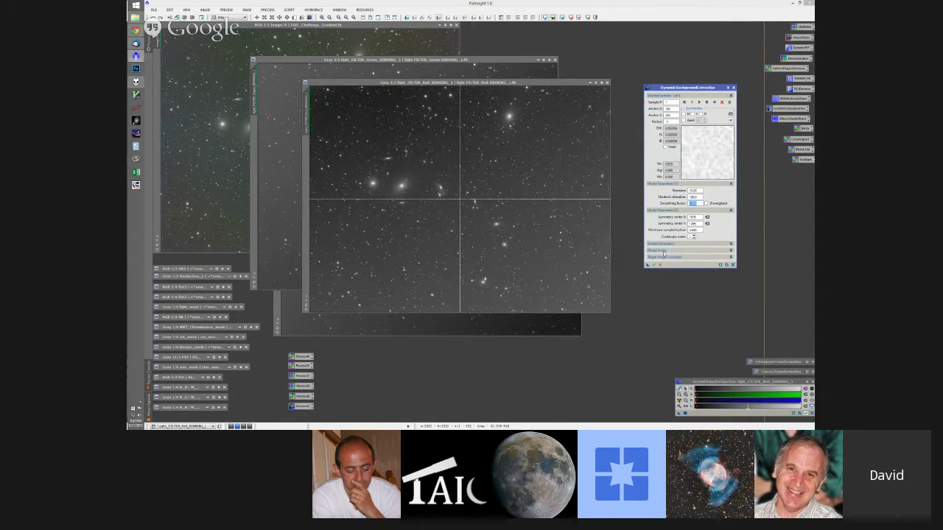
click(666, 257)
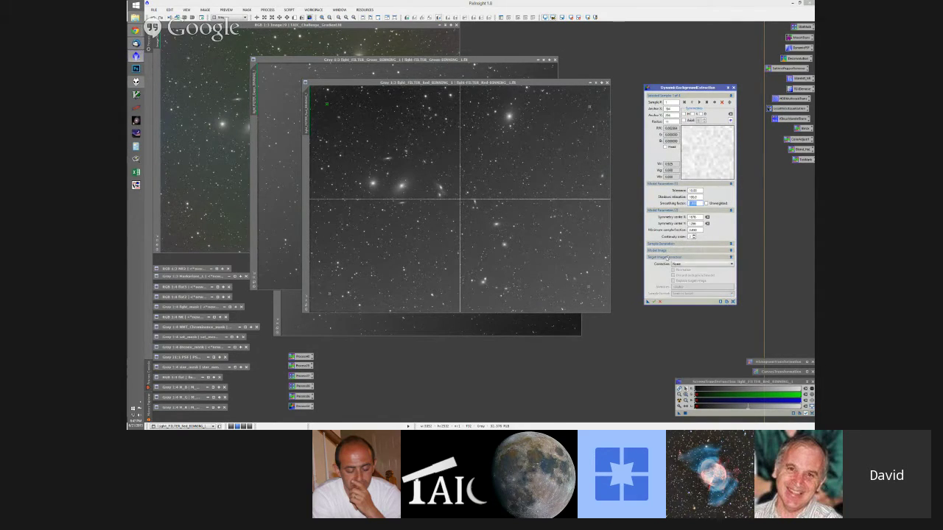
click(654, 301)
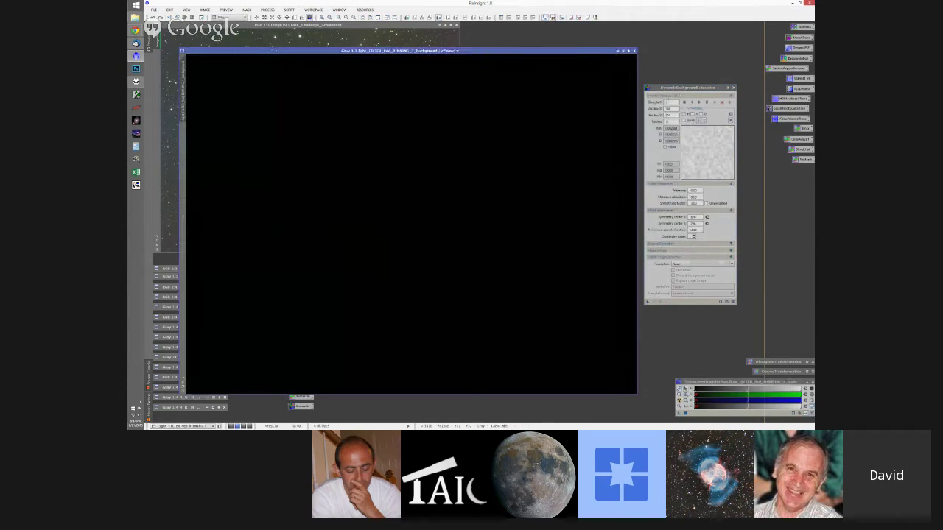
Auto-stretch the generated background model, fit its window beside the red frame to examine the gradient, and close it.
key(ctrl+a)
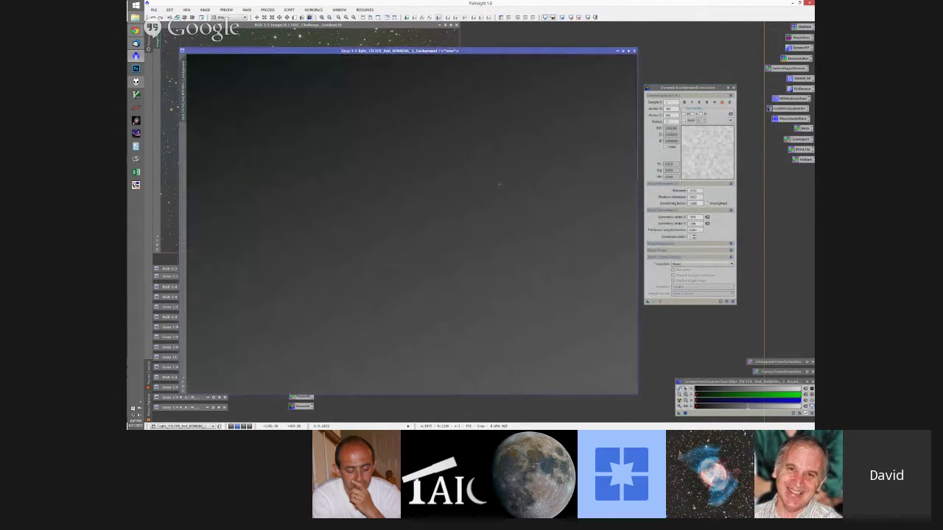
scroll(444, 243, down, 1)
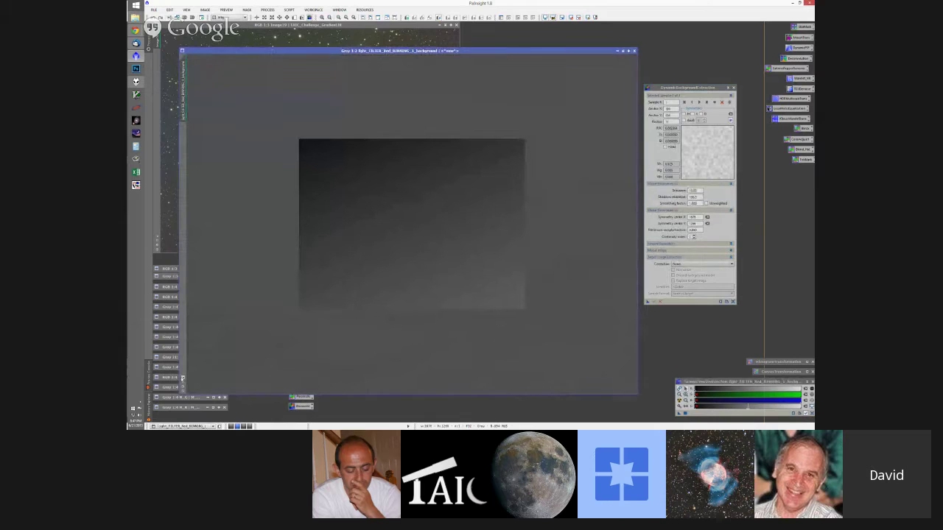
key(ctrl+f)
drag(353, 51, 562, 159)
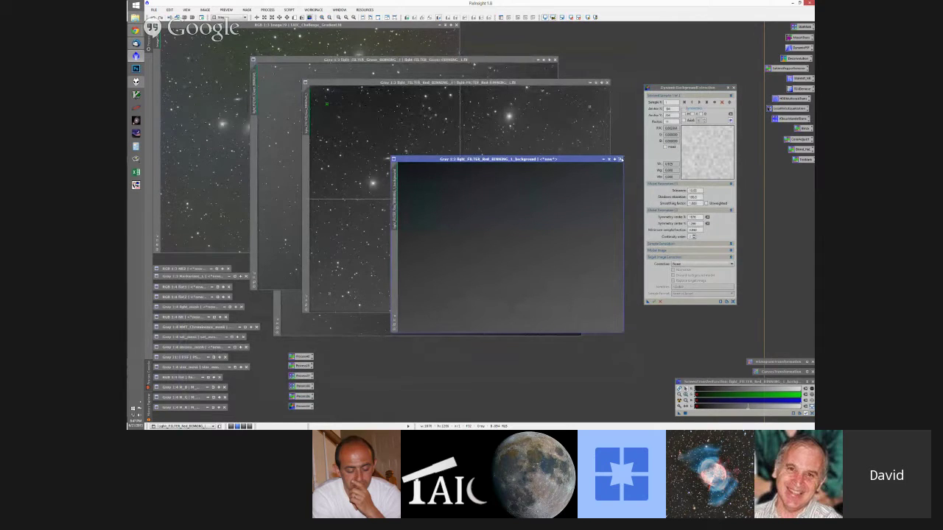
click(620, 159)
Set the target image correction to Subtraction, with the background model discarded and the target image replaced.
click(701, 264)
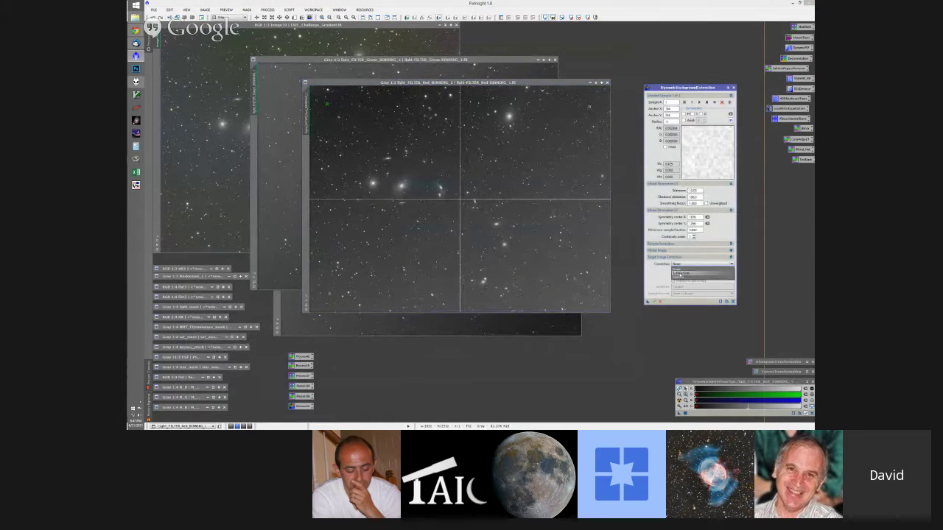
click(700, 271)
click(672, 275)
click(672, 281)
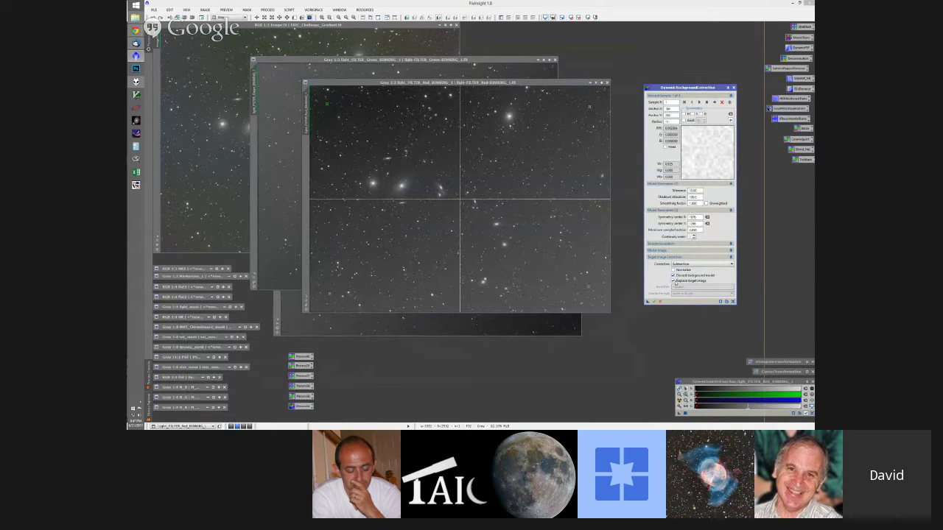
Apply the background subtraction to the red frame and end the DynamicBackgroundExtraction session.
click(654, 301)
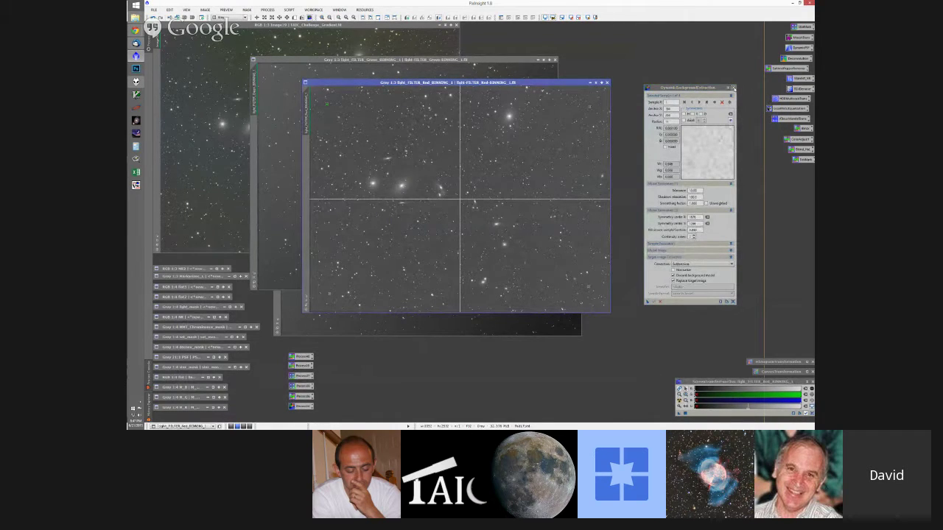
click(733, 87)
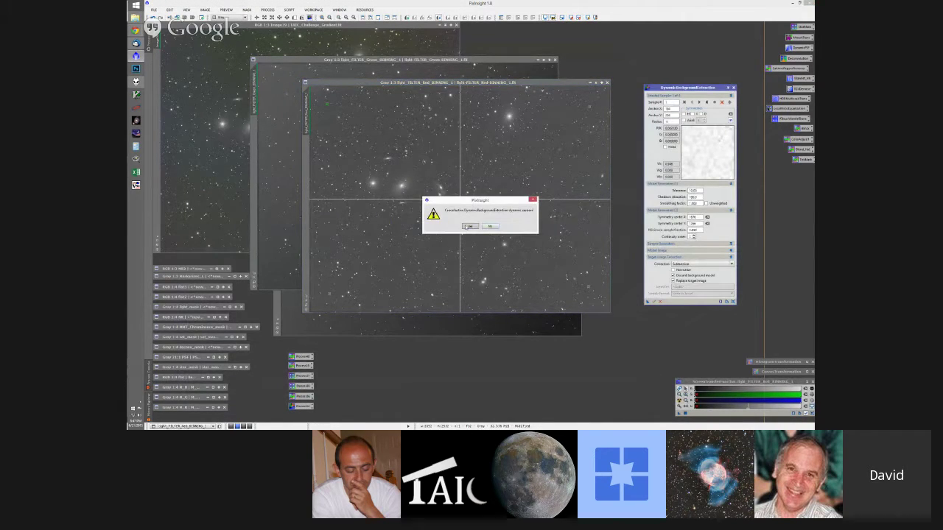
key(Return)
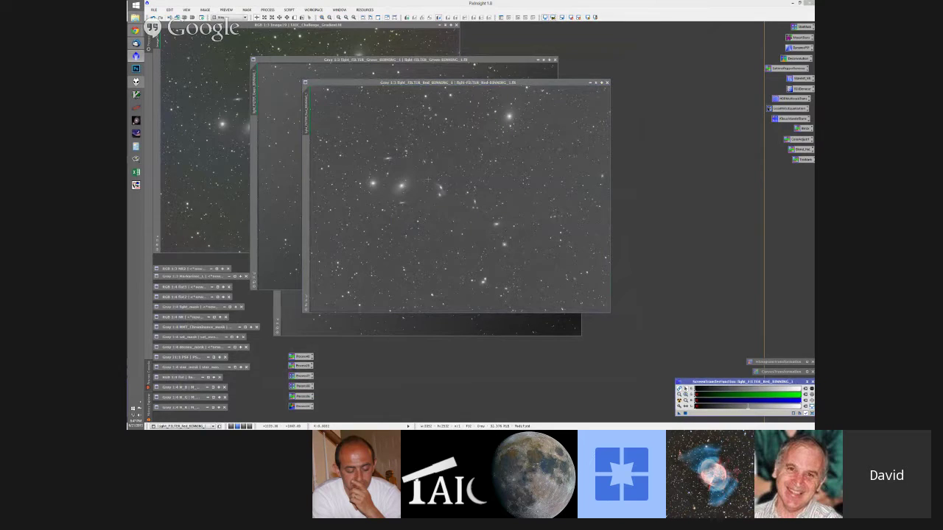
Close the red, green and blue filter frames, leaving the combined colour image open.
click(606, 82)
click(555, 59)
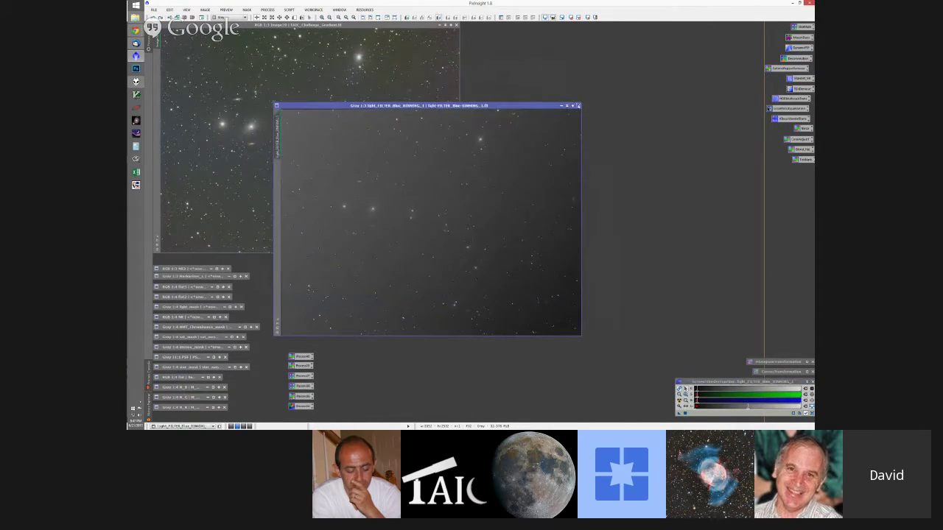
click(577, 103)
Inspect the combined colour image's background up close and at full view for colour gradients.
scroll(277, 97, up, 2)
scroll(278, 97, up, 1)
drag(457, 143, 457, 51)
drag(295, 252, 166, 221)
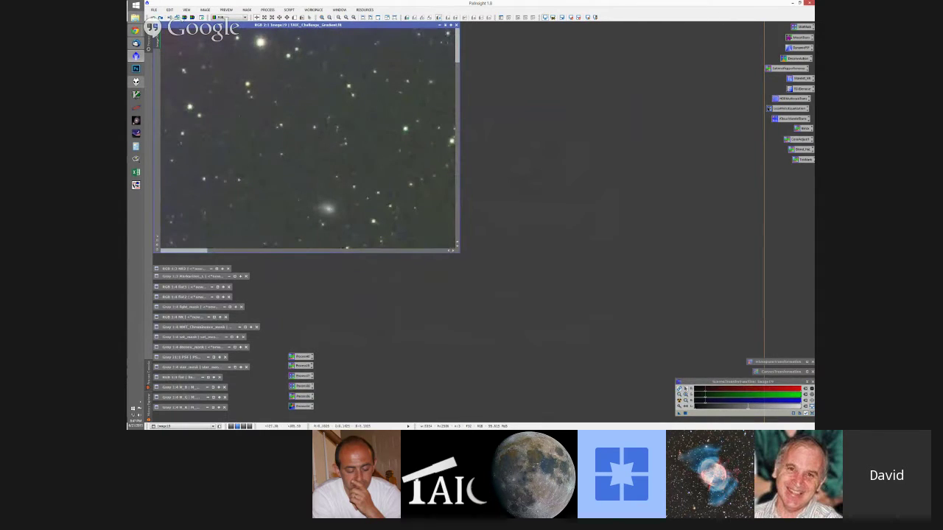
scroll(335, 129, down, 3)
scroll(335, 129, down, 1)
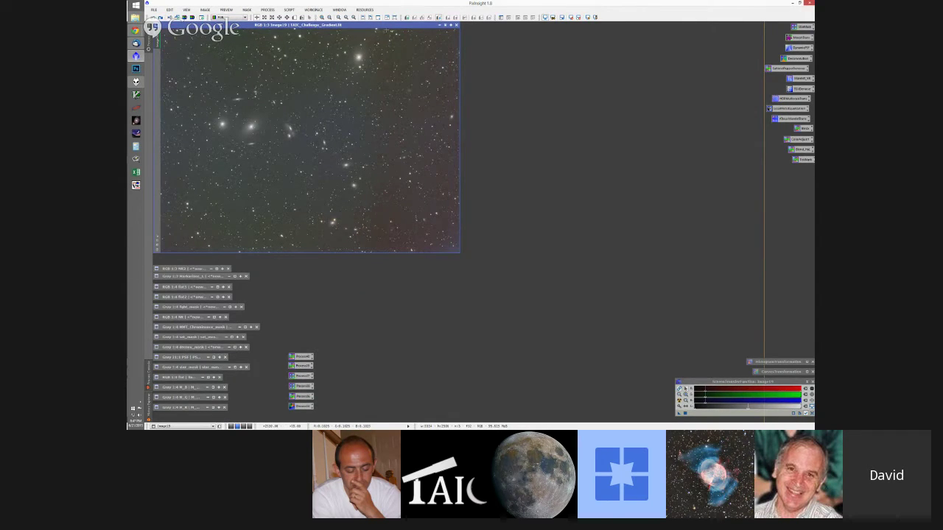
Outline the full-height vertical band between the greenish and reddish areas of the colour image with a preview, and delete all previews.
drag(374, 30, 404, 250)
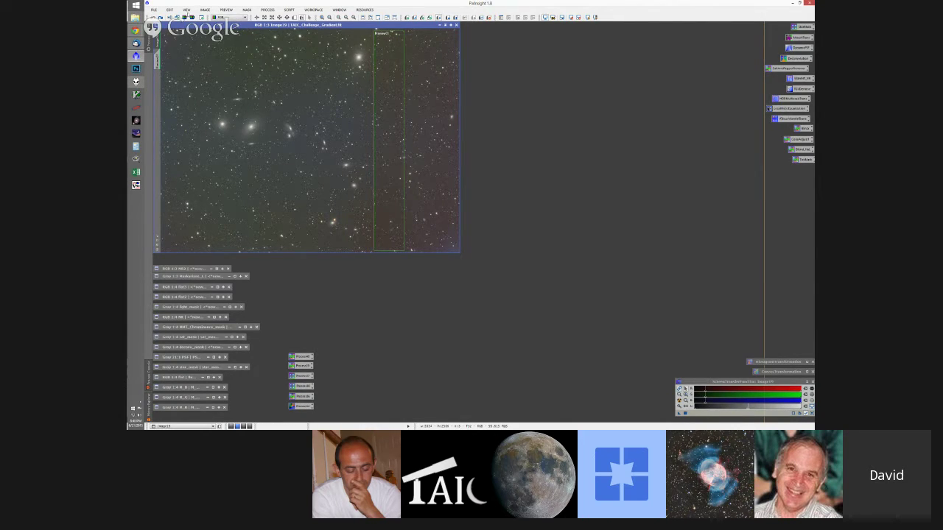
click(226, 10)
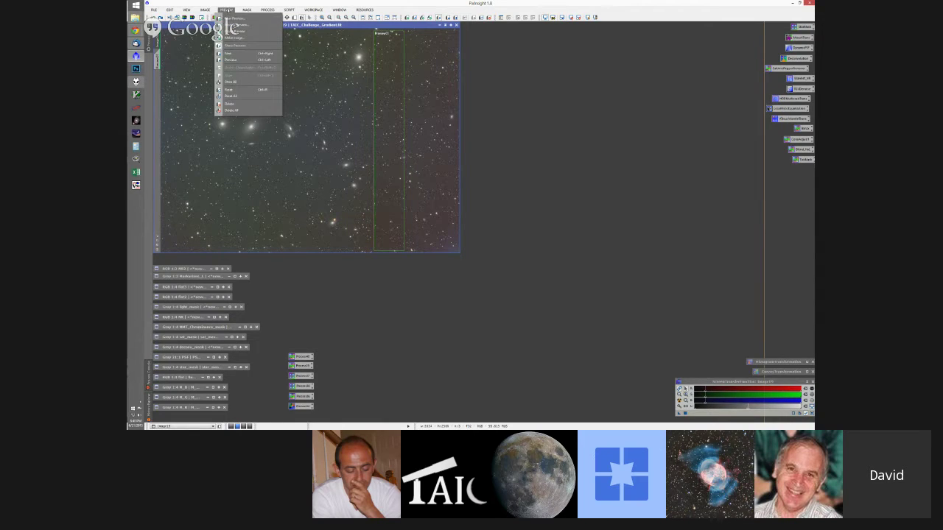
click(231, 109)
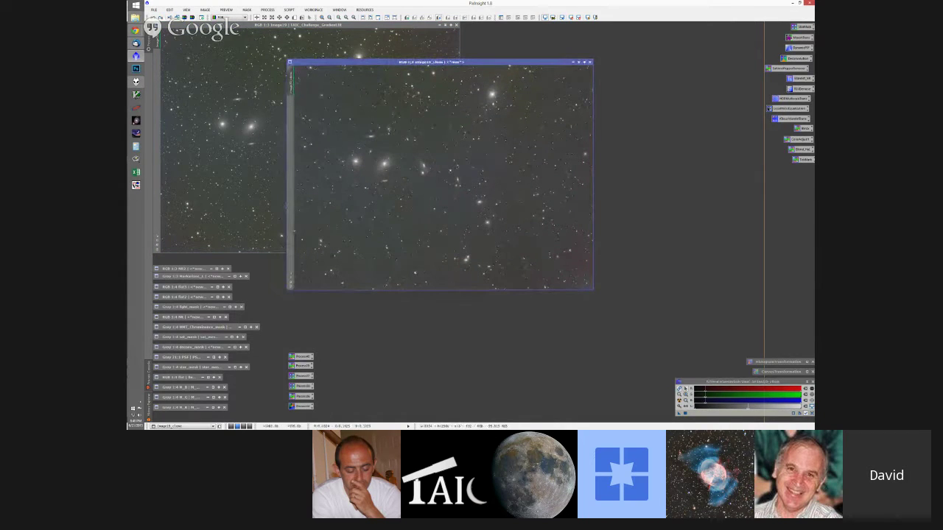
Open MultiscaleMedianTransform beside the cloned colour image, reset its parameters and set the number of layers to 6.
click(267, 10)
mouse_move(272, 18)
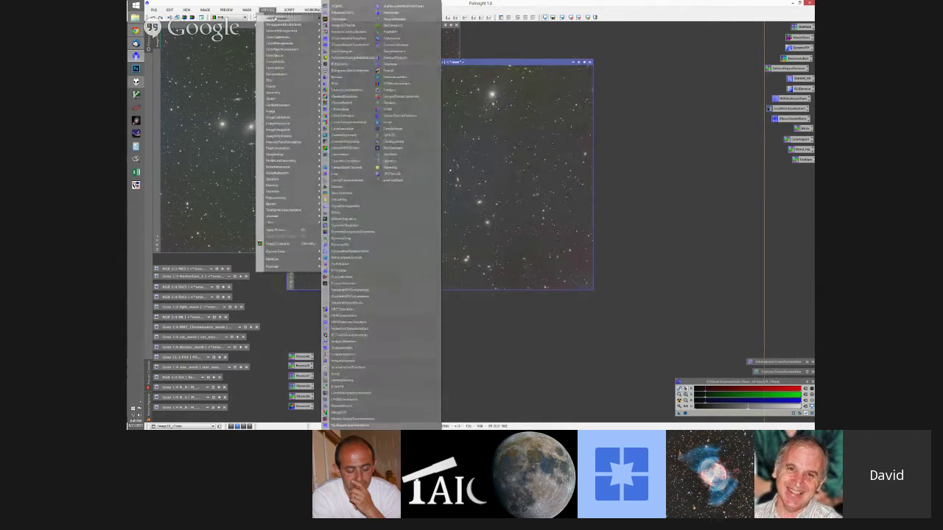
click(394, 8)
drag(581, 40, 660, 73)
click(716, 229)
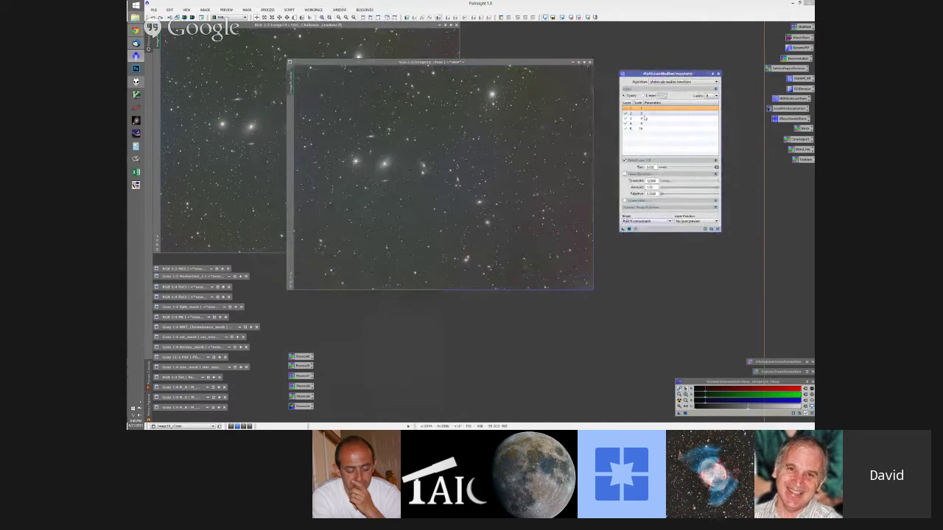
click(709, 96)
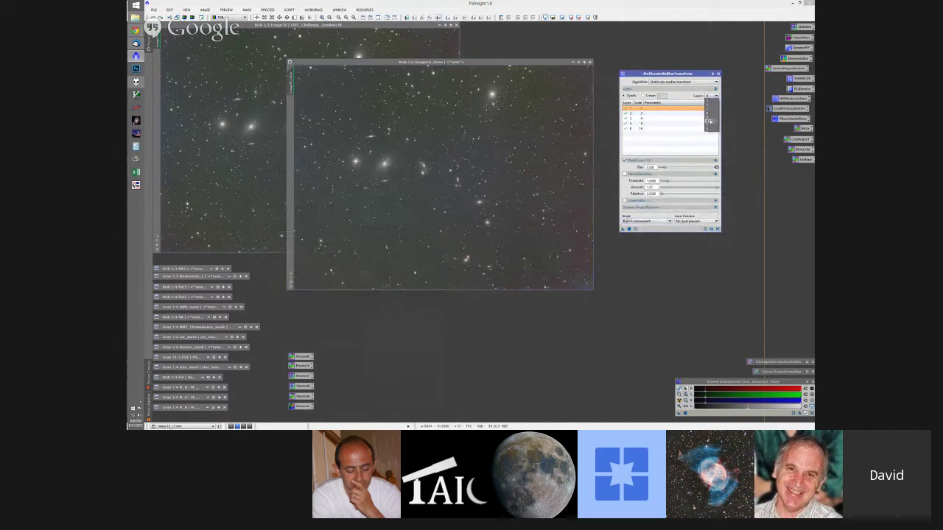
click(709, 122)
Disable detail layers 1 to 6, keeping only the residual, and apply the transform to the cloned colour image.
click(625, 108)
click(625, 113)
click(625, 118)
click(625, 123)
click(625, 128)
click(625, 133)
drag(623, 229, 409, 179)
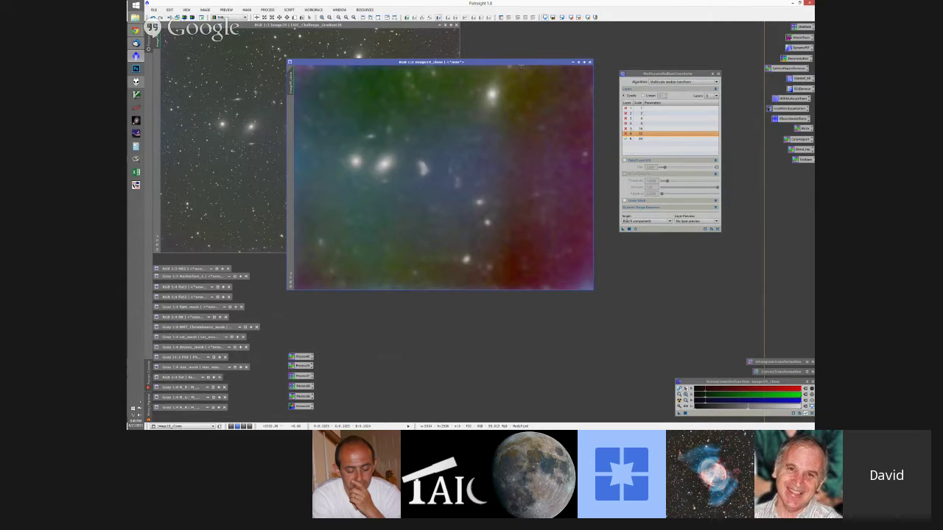
Mark the vertical edge of the red zone in the smoothed clone with a narrow full-height preview, and delete all previews.
drag(508, 66, 511, 290)
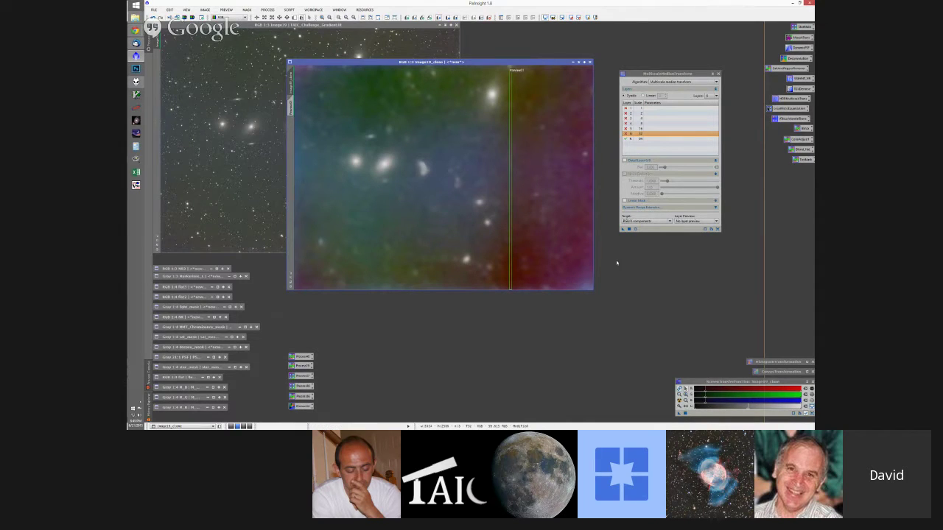
click(261, 10)
mouse_move(227, 11)
click(234, 112)
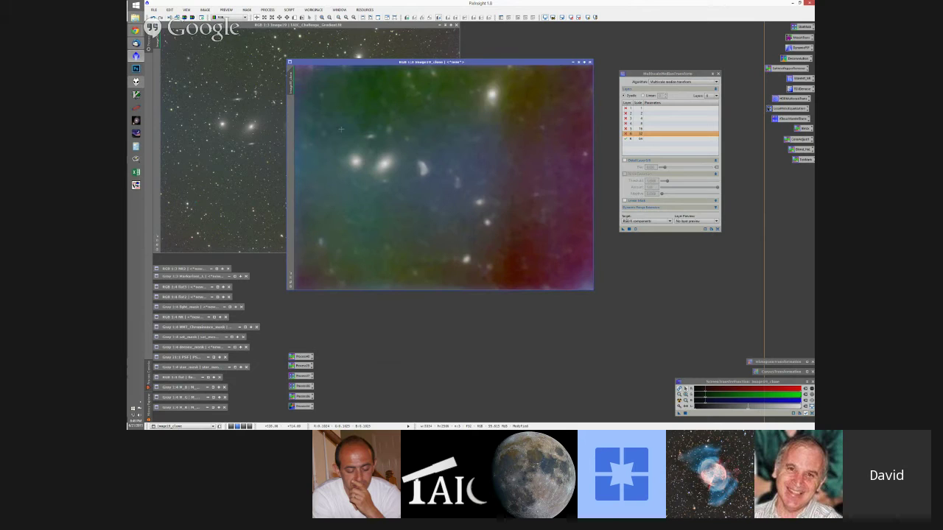
Start a CloneStamp session on the smoothed clone and enlarge the brush radius.
click(149, 38)
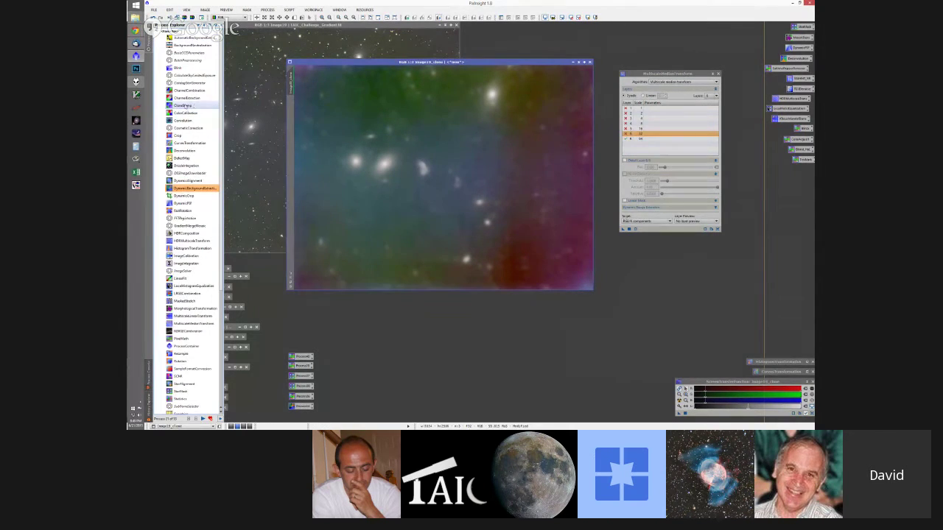
click(184, 106)
double_click(184, 106)
click(451, 192)
click(442, 190)
key(Return)
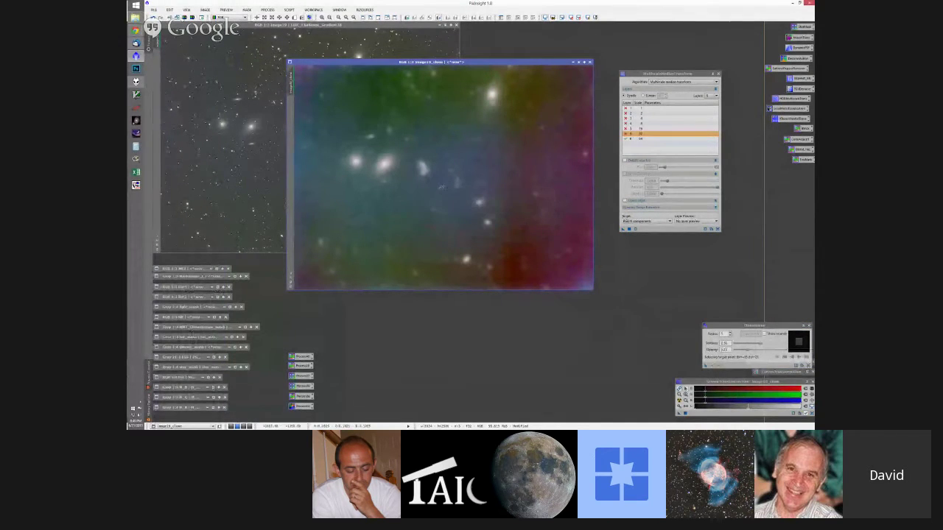
click(725, 333)
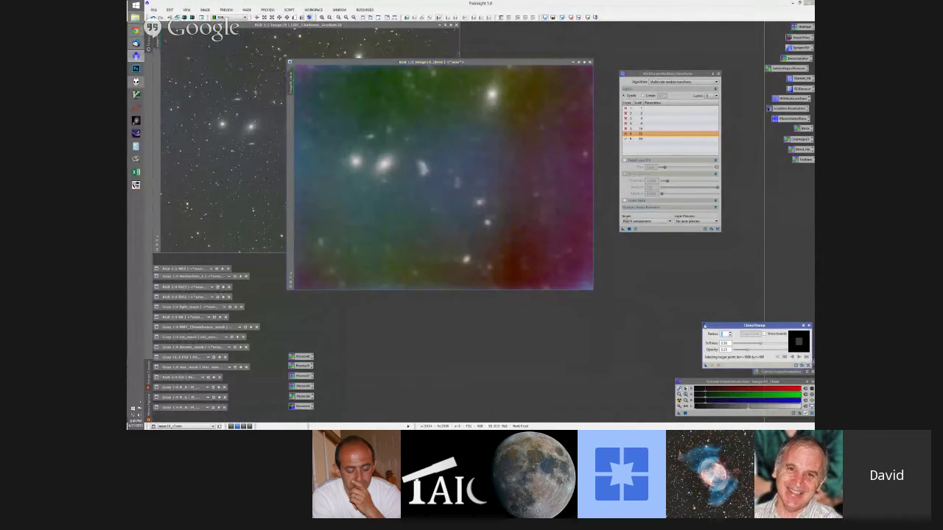
text(70)
key(Return)
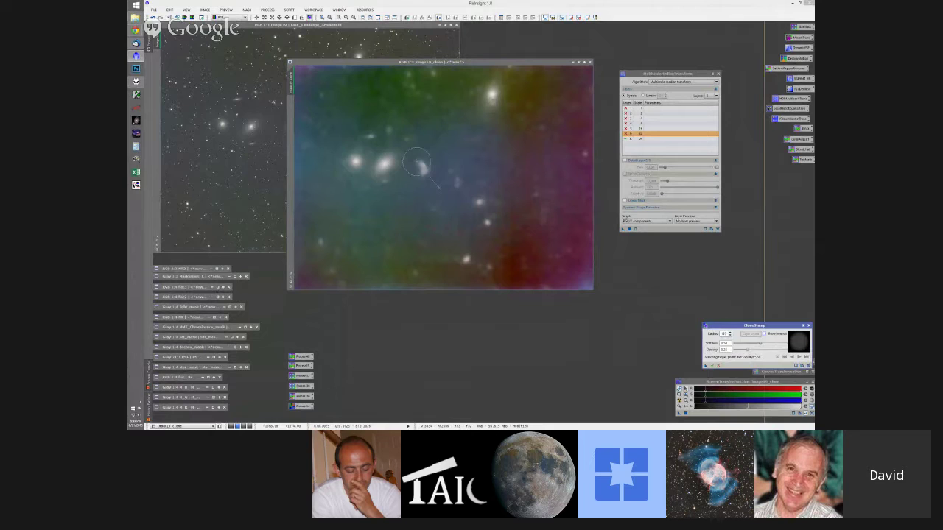
Clone nearby background over the curved galaxy near the centre and the bright star at the image's upper right.
click(423, 170)
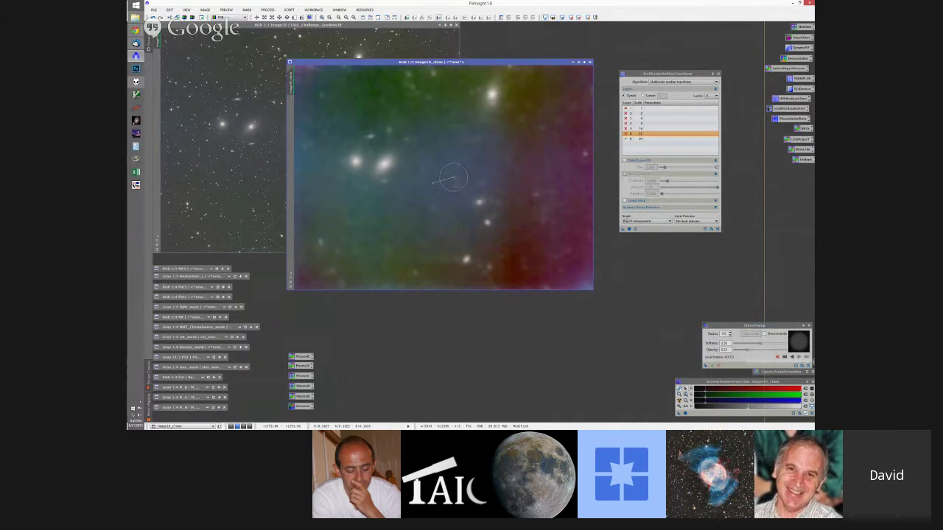
ctrl+click(475, 86)
click(486, 103)
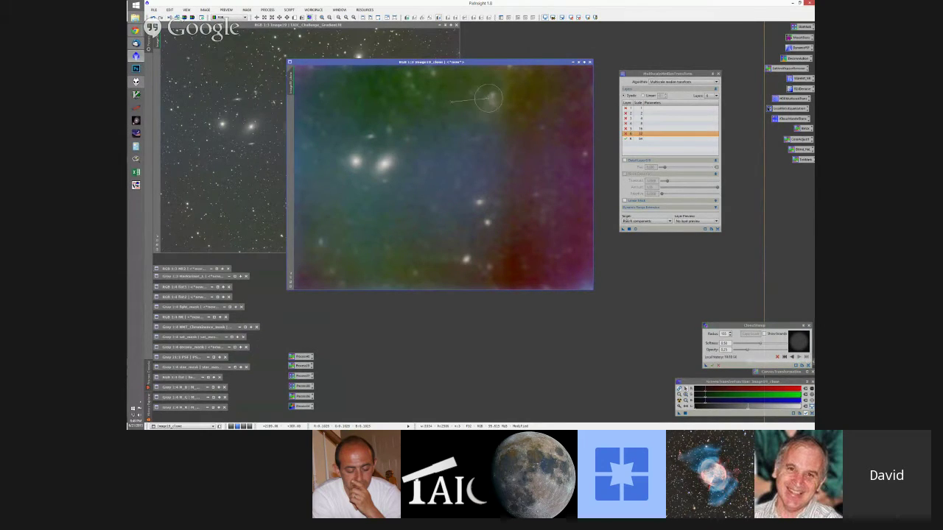
ctrl+click(460, 91)
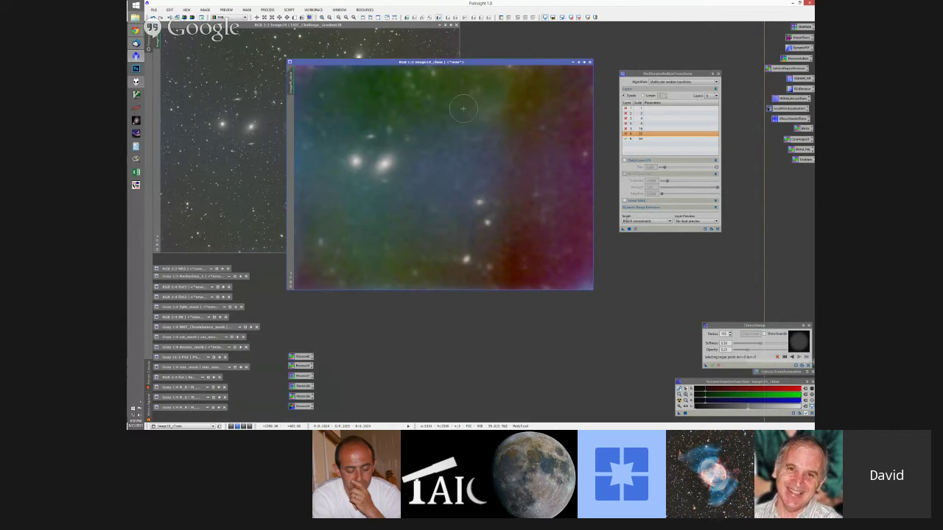
Clone out the two bright galaxies left of centre and the small spot above them using nearby background.
ctrl+click(422, 174)
click(385, 164)
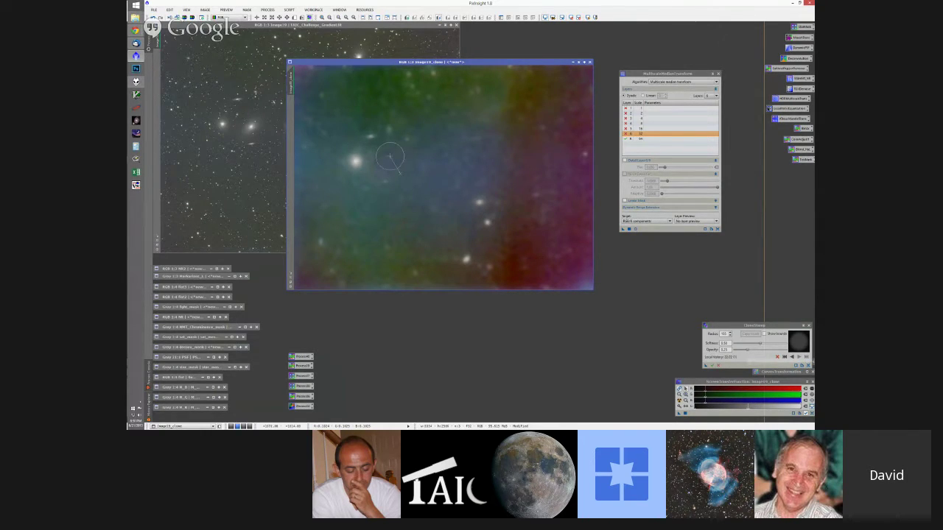
click(394, 158)
key(ctrl)
ctrl+click(333, 155)
click(356, 159)
click(346, 161)
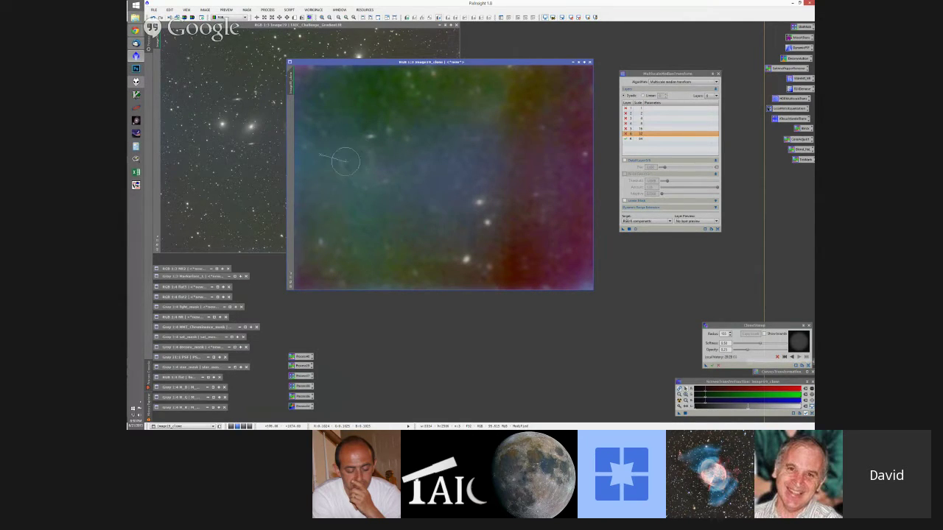
ctrl+click(404, 184)
click(371, 136)
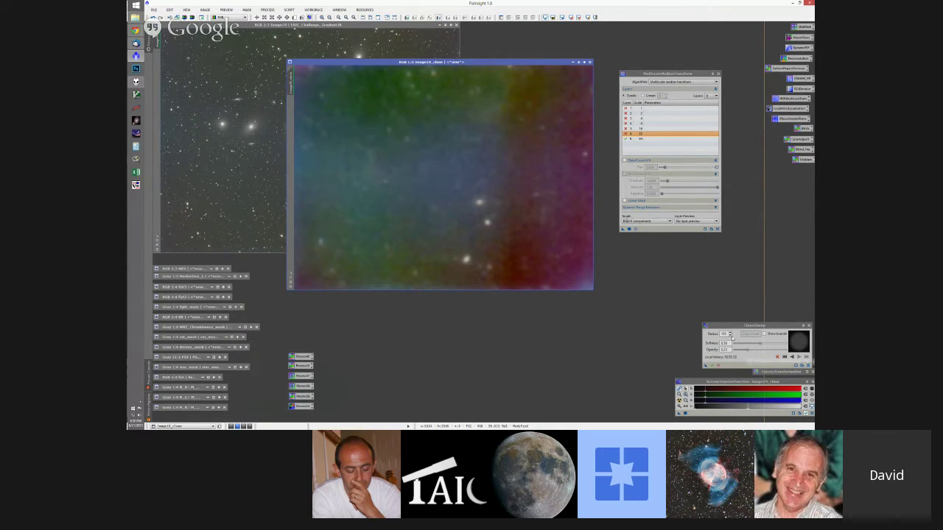
Clone out the bright spots in the image's lower right, reducing the brush radius, and step back the last stamp.
click(478, 200)
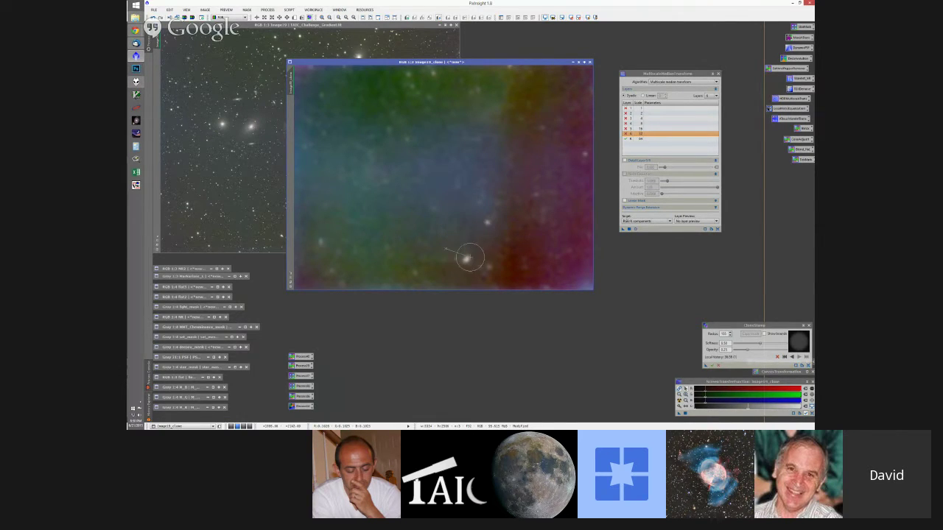
scroll(724, 333, down, 3)
click(464, 258)
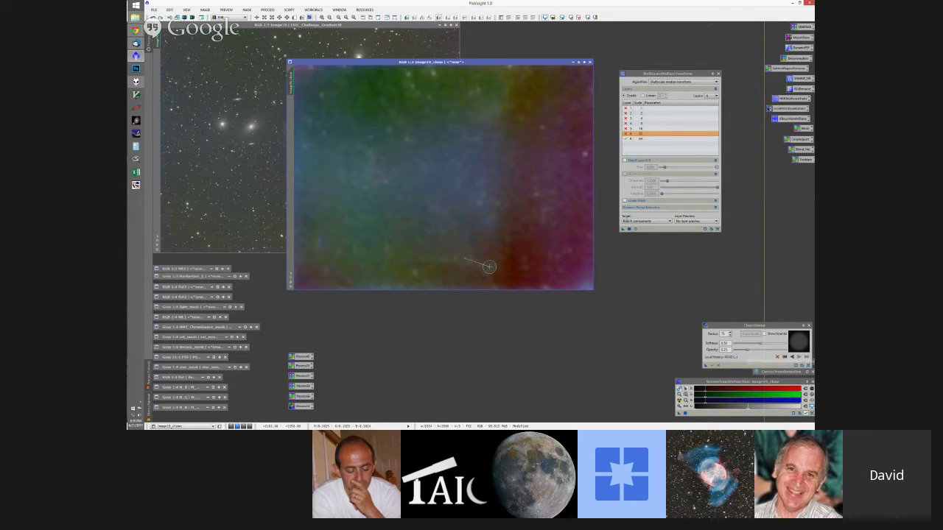
click(792, 356)
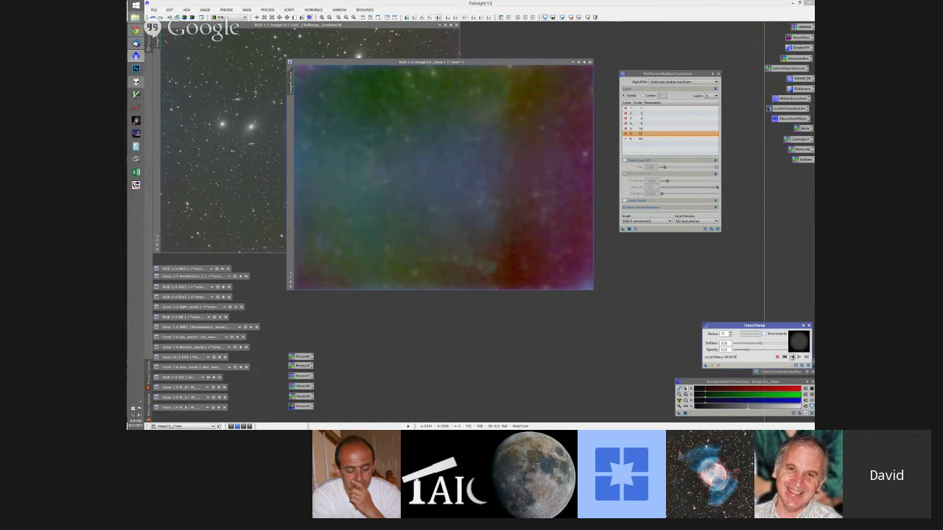
Clone nearby green background over the small bright spots along the image's upper edge.
click(442, 80)
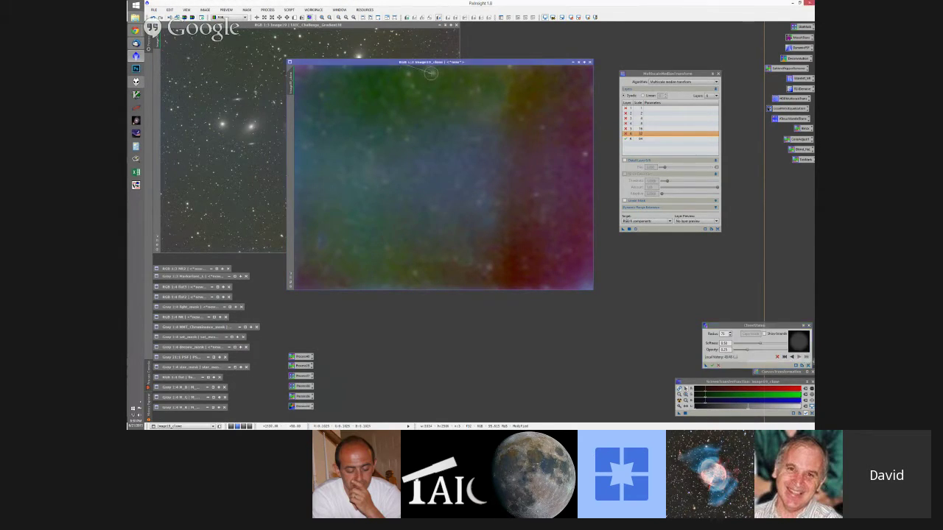
ctrl+click(442, 79)
click(409, 74)
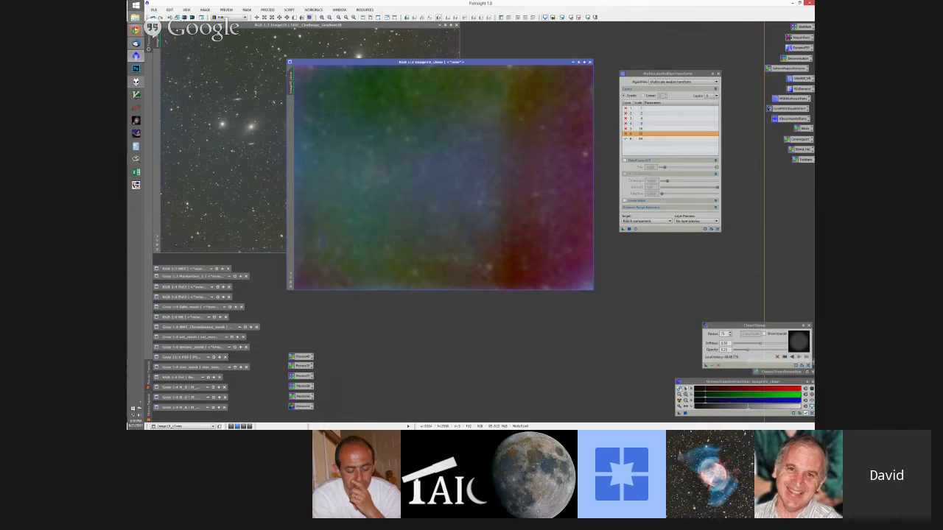
Try to change the smoothed clone's image identifier while the CloneStamp session is active.
double_click(290, 81)
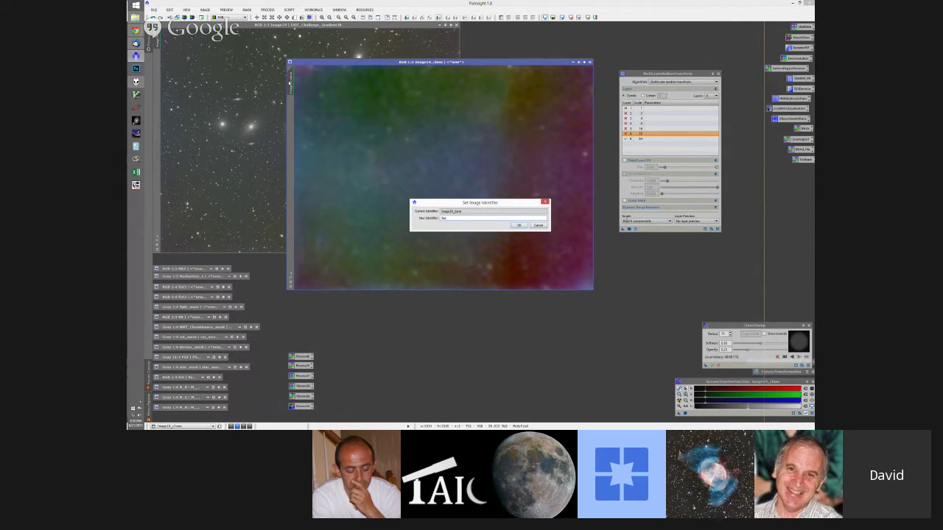
text(fwl)
key(Return)
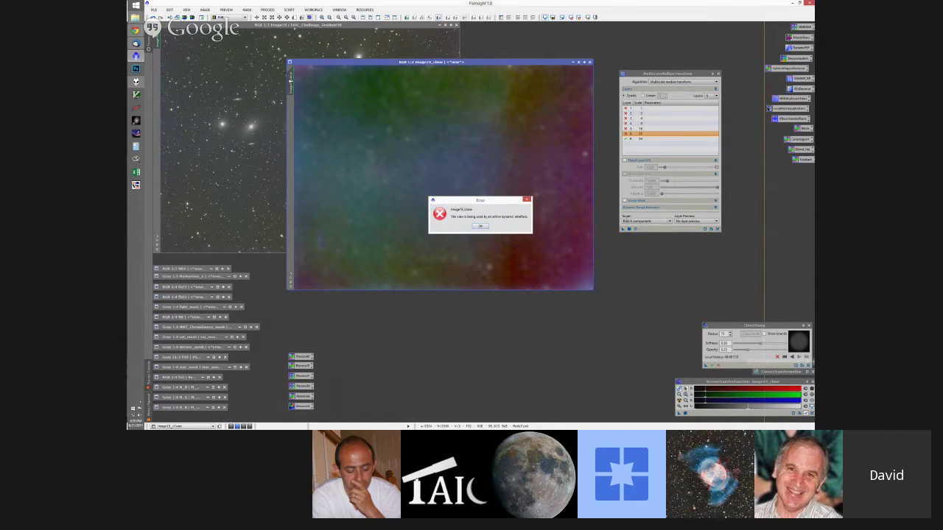
key(Return)
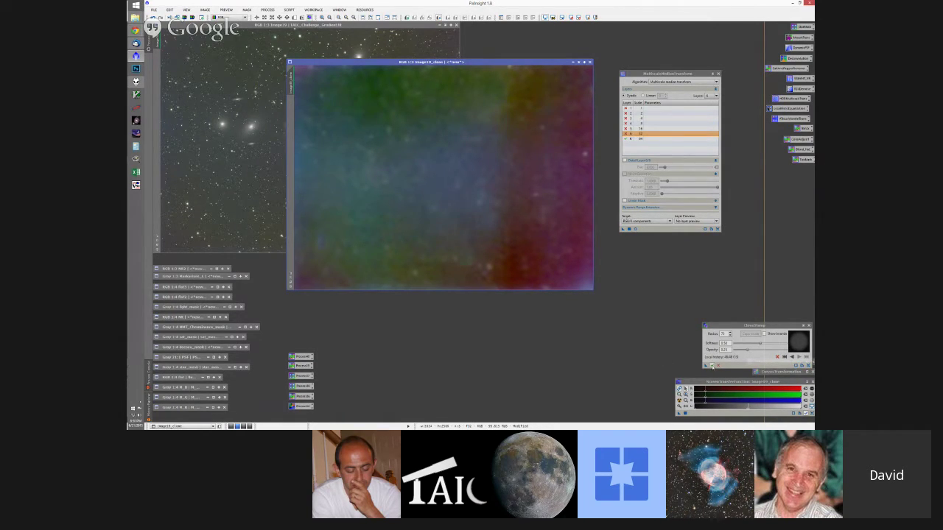
Apply the CloneStamp edits to the smoothed clone and rename its image identifier to flat_tmp.
click(711, 366)
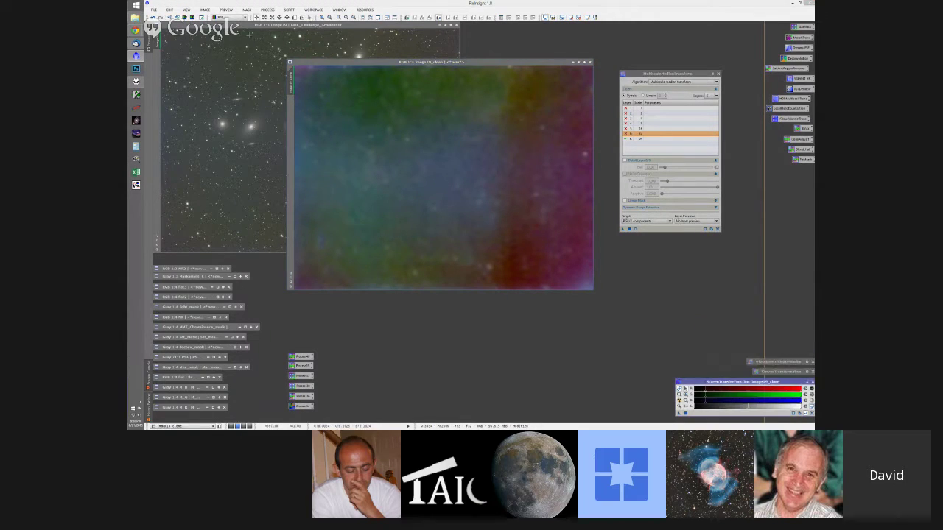
double_click(292, 84)
text(Ba_bac)
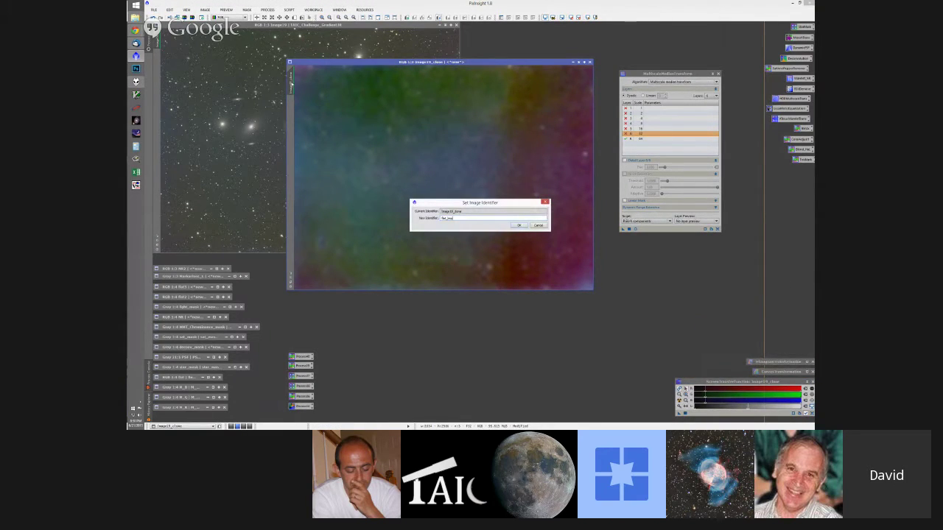
key(Return)
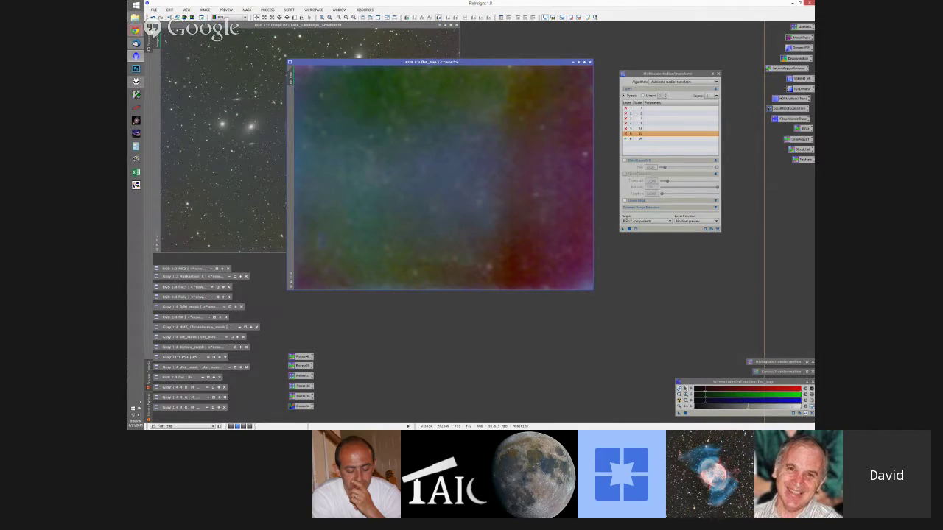
Create a fresh clone of the original colour image and arrange the clone and flat_tmp windows apart.
click(257, 52)
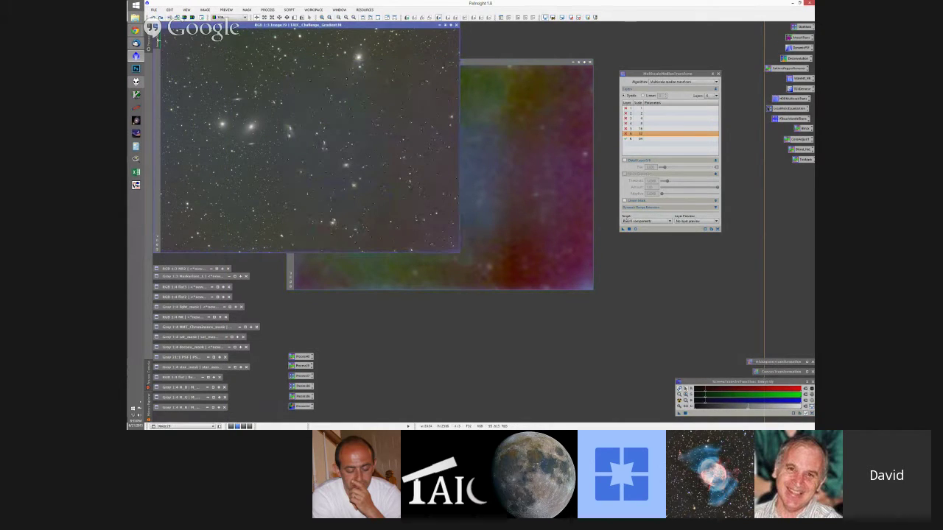
drag(515, 61, 557, 92)
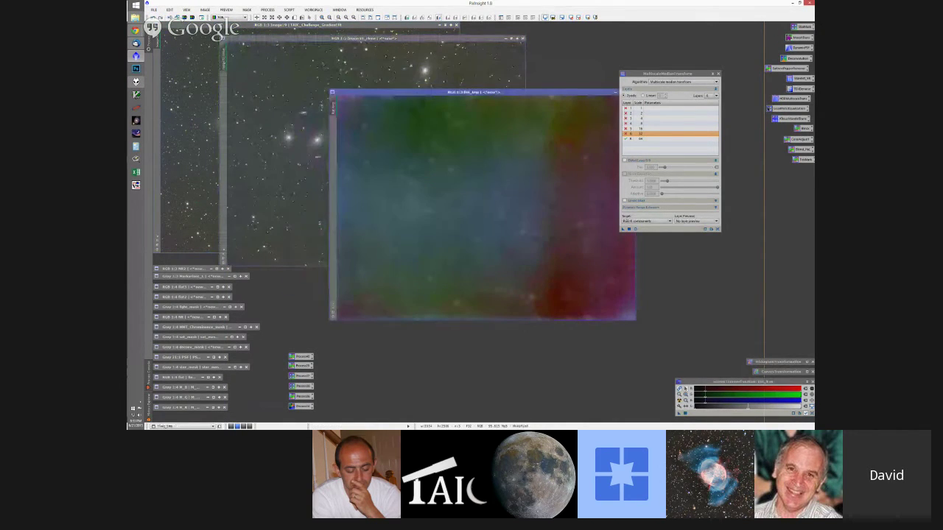
click(313, 26)
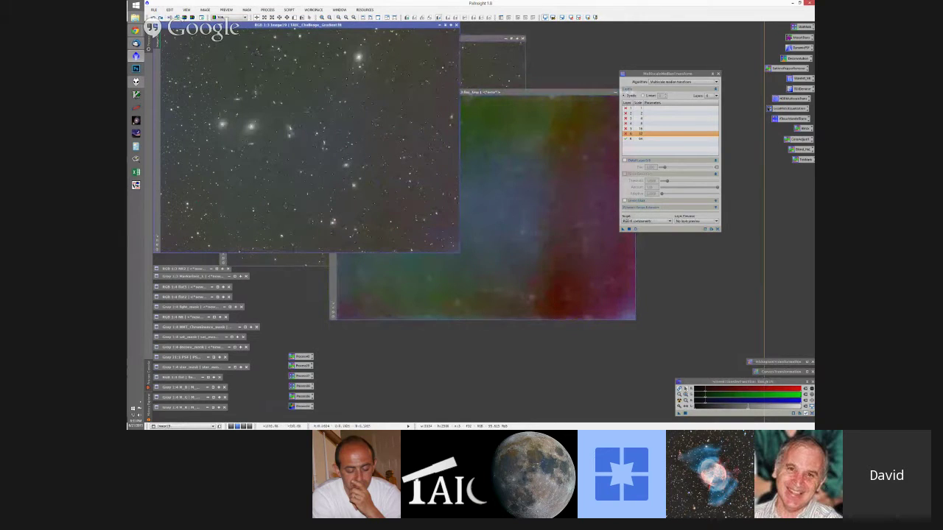
drag(483, 38, 498, 51)
drag(582, 93, 625, 94)
Open PixelMath and enter the flat-division expression $T * mean(flat_tmp) / flat_tmp.
click(147, 37)
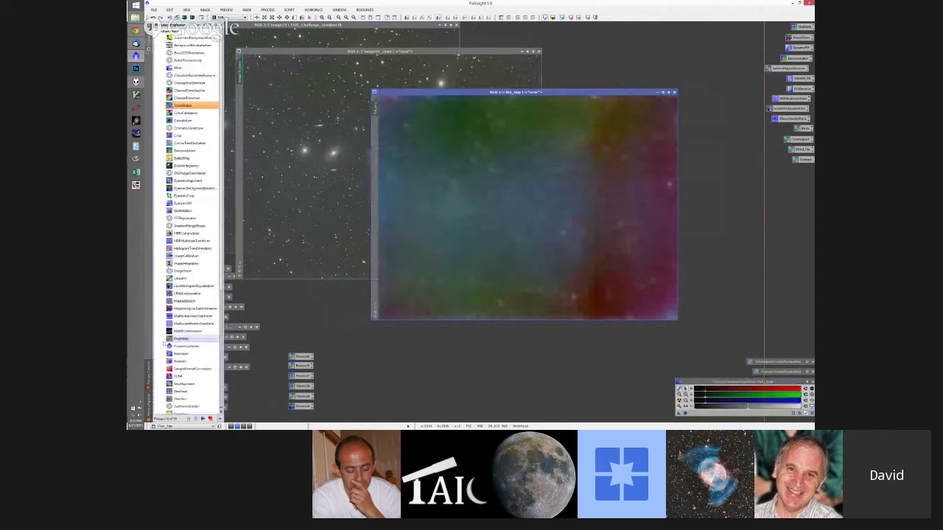
double_click(182, 339)
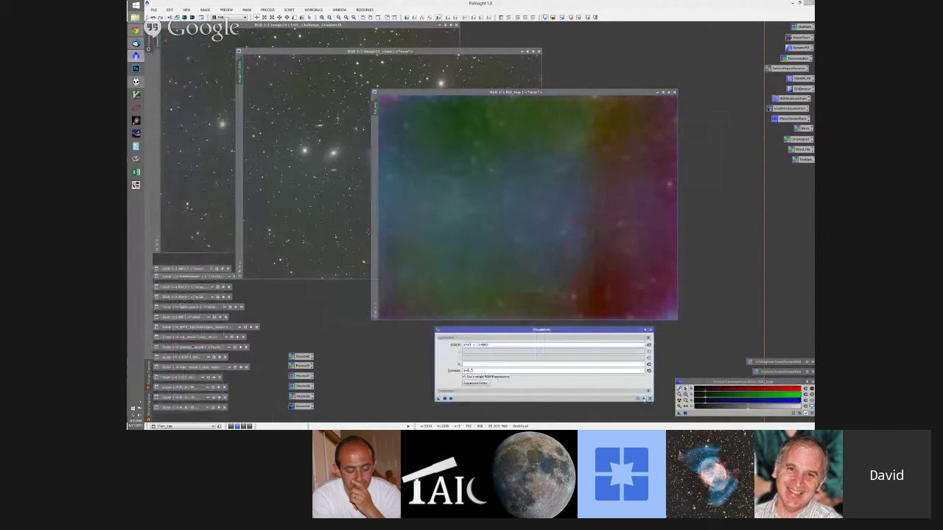
click(486, 345)
text($T)
text( * mean($T))
text(tmp) / flat_tmp)
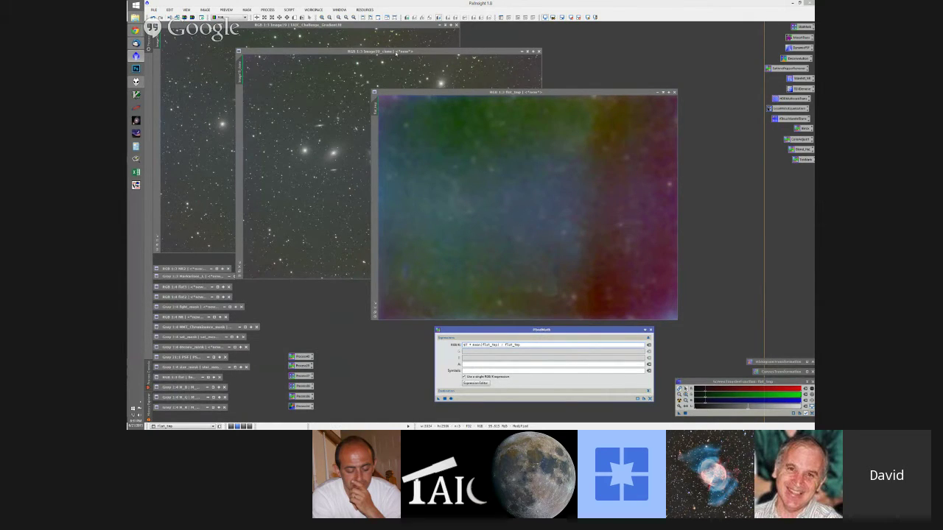
Highlight the mean(flat_tmp) term in the expression, and apply the PixelMath correction to the fresh colour clone.
click(346, 184)
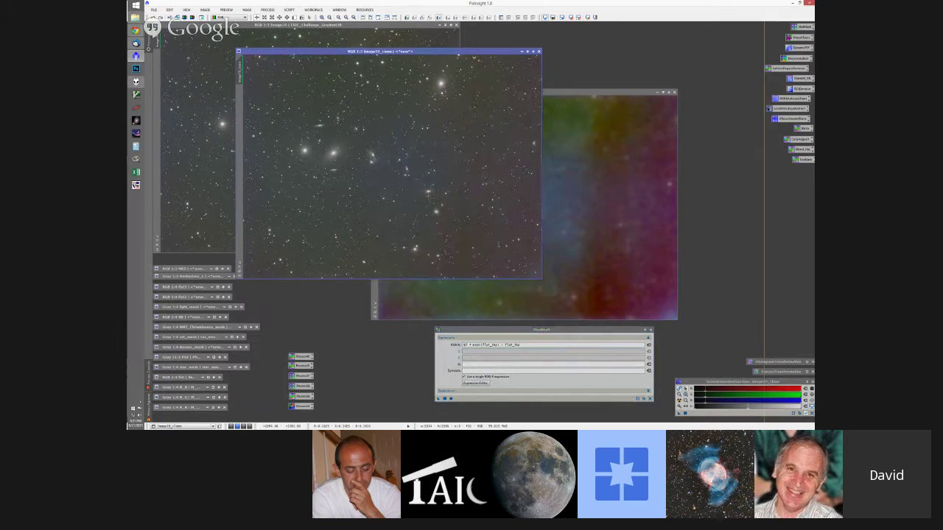
click(504, 344)
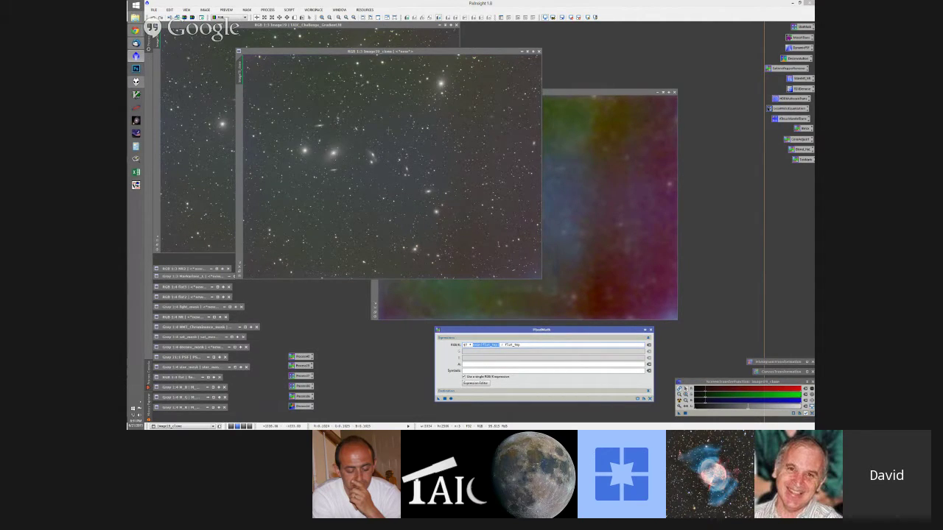
click(499, 344)
drag(429, 209, 383, 148)
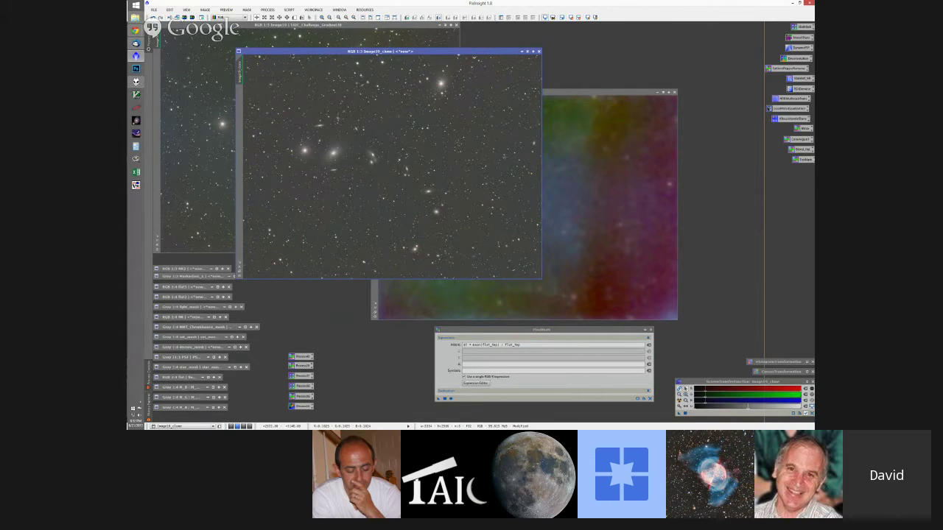
Enlarge the corrected clone's window and apply a strong screen stretch to inspect its background for leftover gradients.
scroll(370, 151, up, 1)
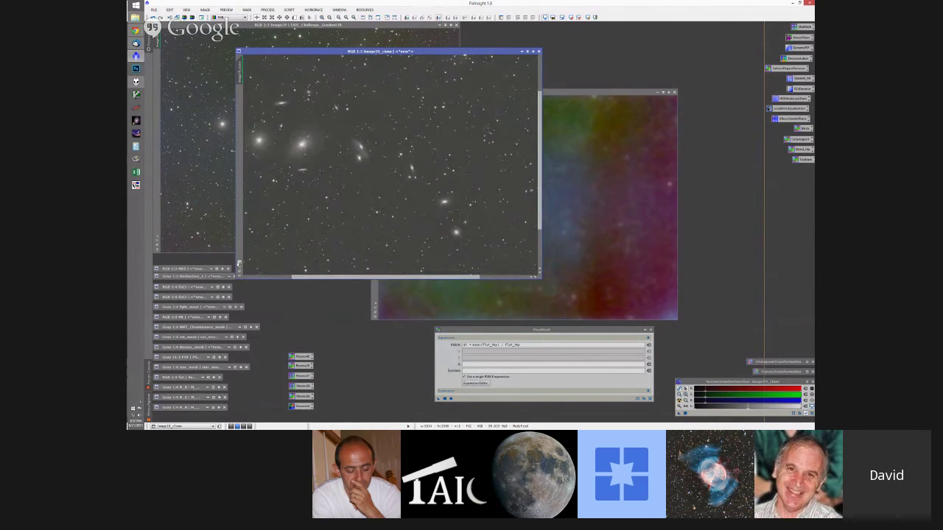
drag(542, 277, 691, 392)
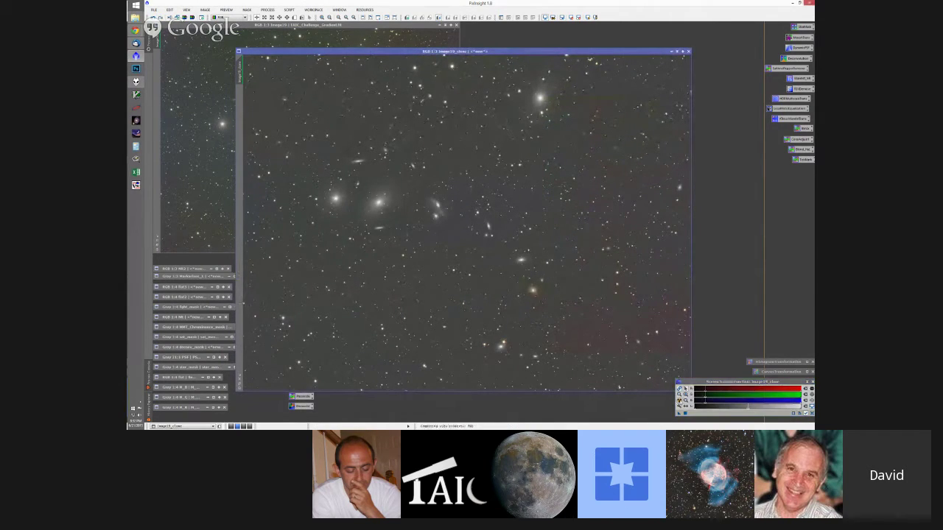
click(679, 402)
mouse_move(705, 389)
mouse_down()
mouse_move(758, 394)
mouse_move(736, 393)
mouse_up()
click(400, 67)
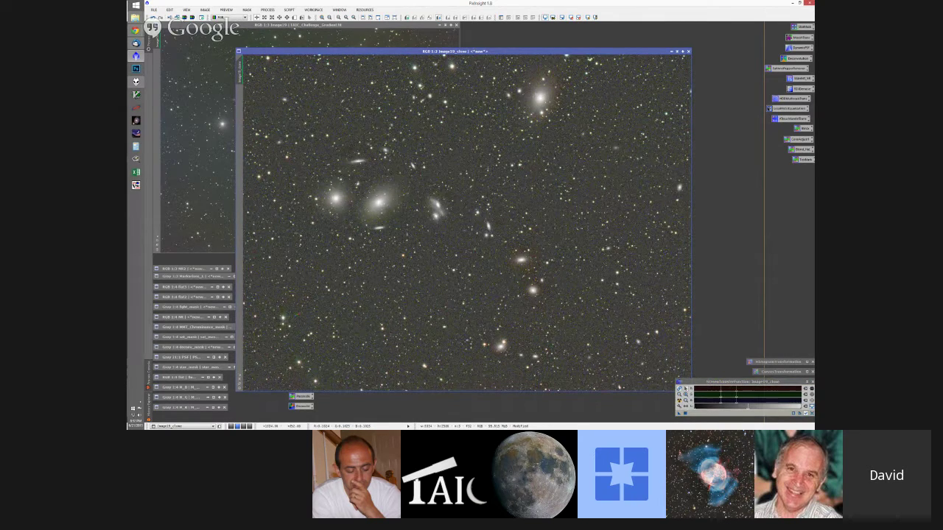
key(ctrl+minus)
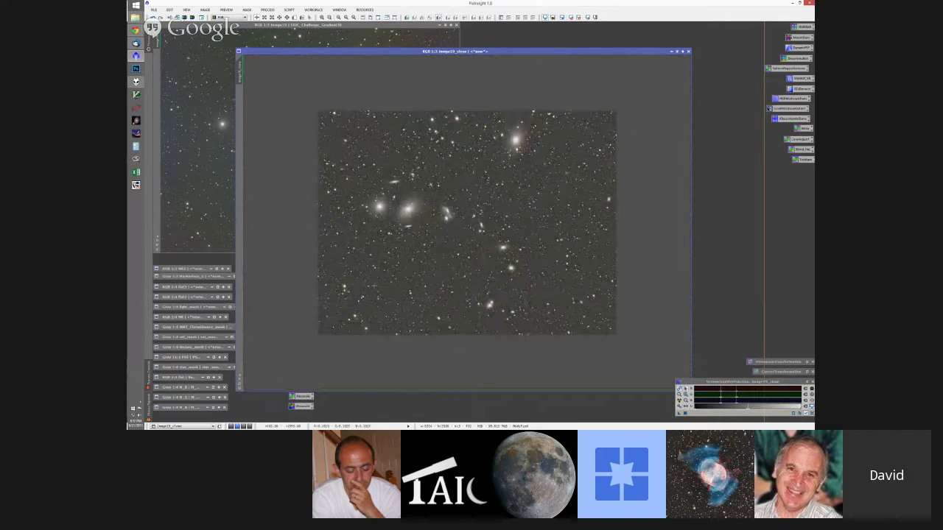
key(ctrl+plus)
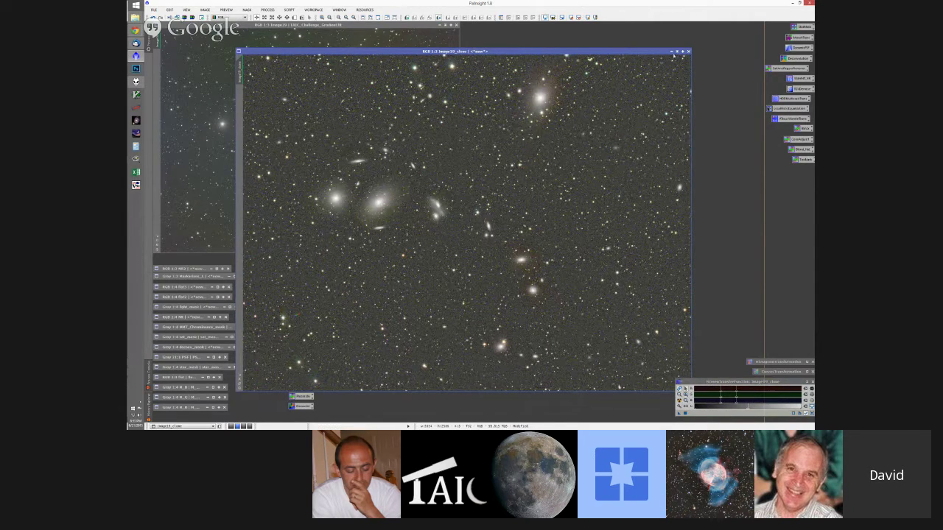
Close the corrected clone and the flat_tmp image, discarding their unsaved data.
click(685, 52)
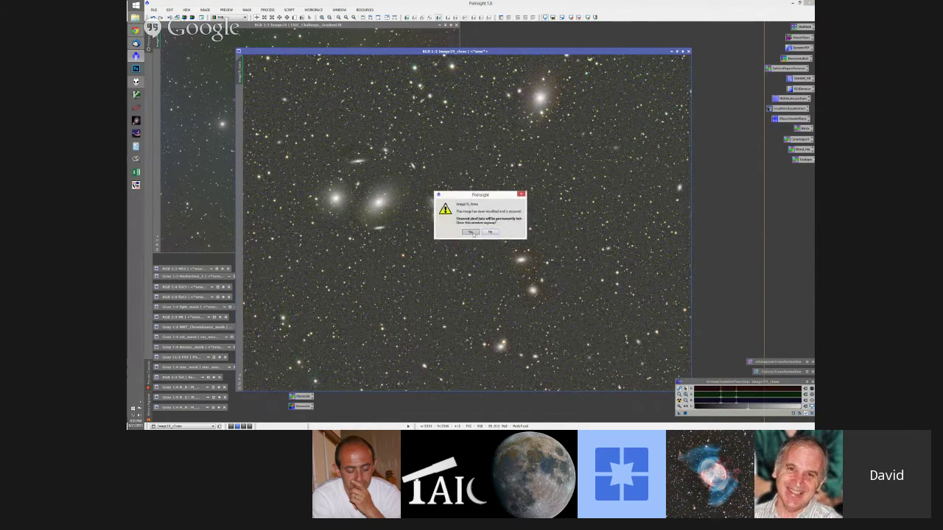
click(472, 232)
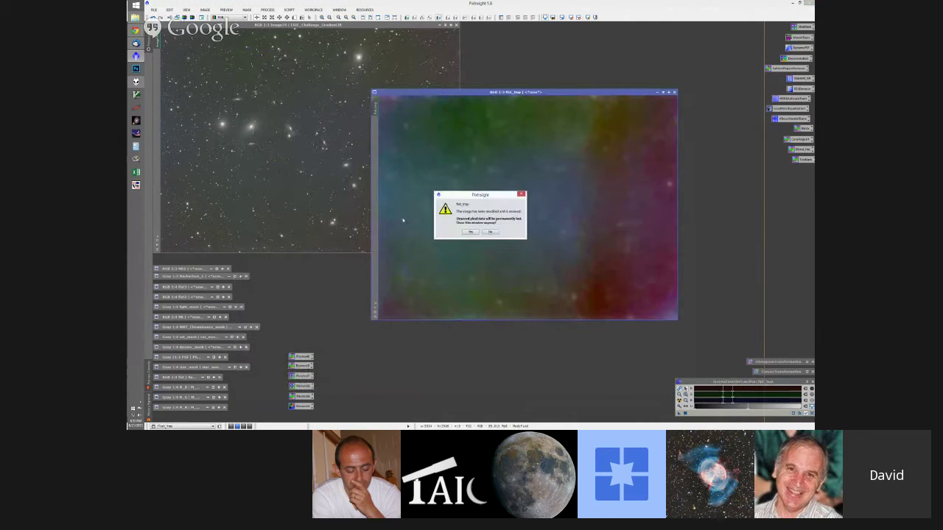
click(470, 232)
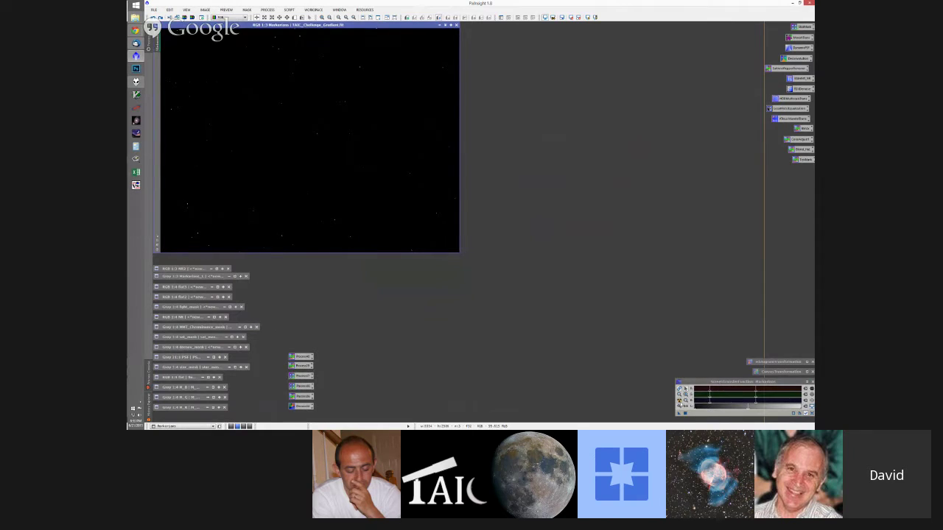
Examine the Markarians image's list of processing steps in the History Explorer.
key(ctrl+a)
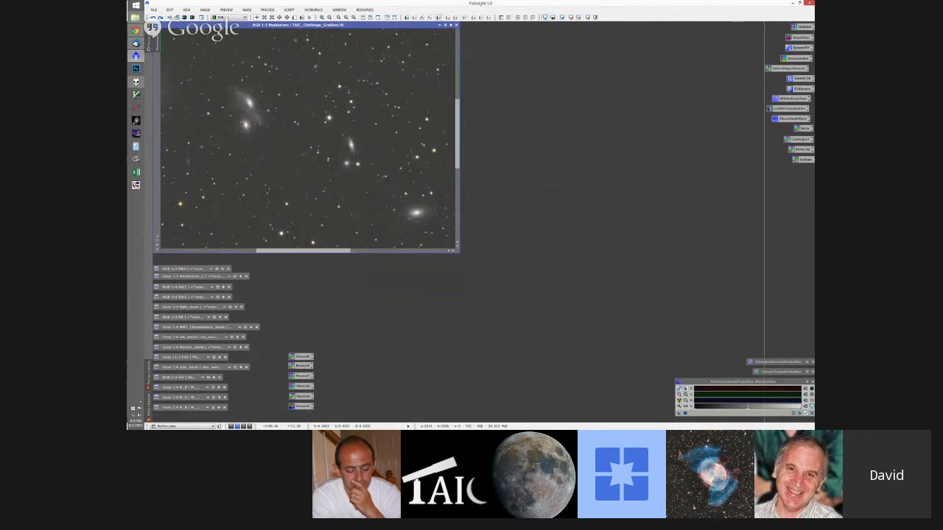
click(146, 390)
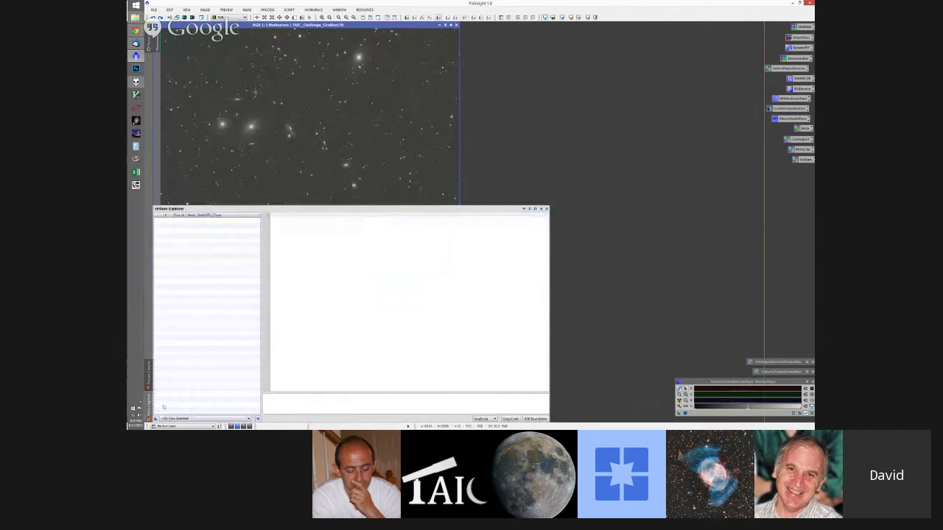
click(206, 418)
click(177, 386)
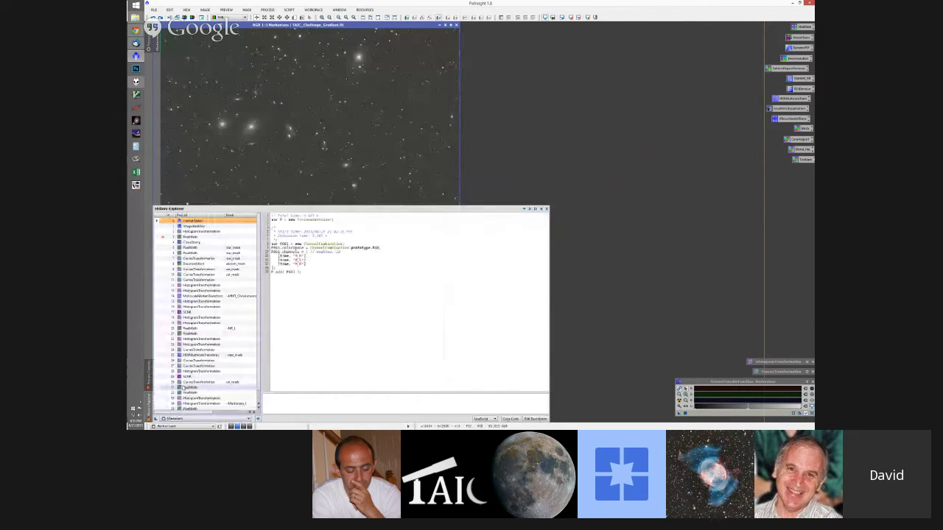
drag(258, 223, 257, 256)
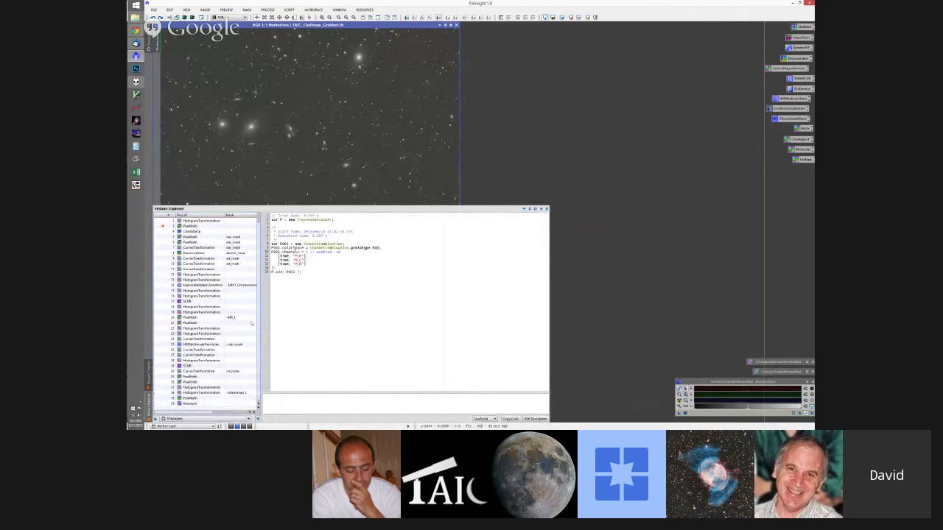
mouse_move(262, 248)
mouse_down()
mouse_move(259, 229)
mouse_move(254, 269)
mouse_move(255, 240)
mouse_up()
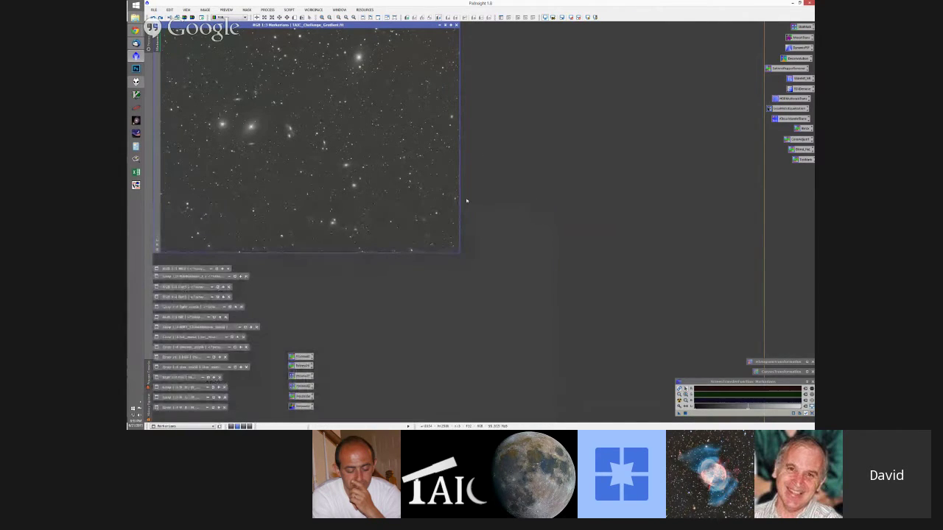
drag(243, 420, 158, 264)
View the iconized flat and star_mask images, iconizing each one again.
click(187, 408)
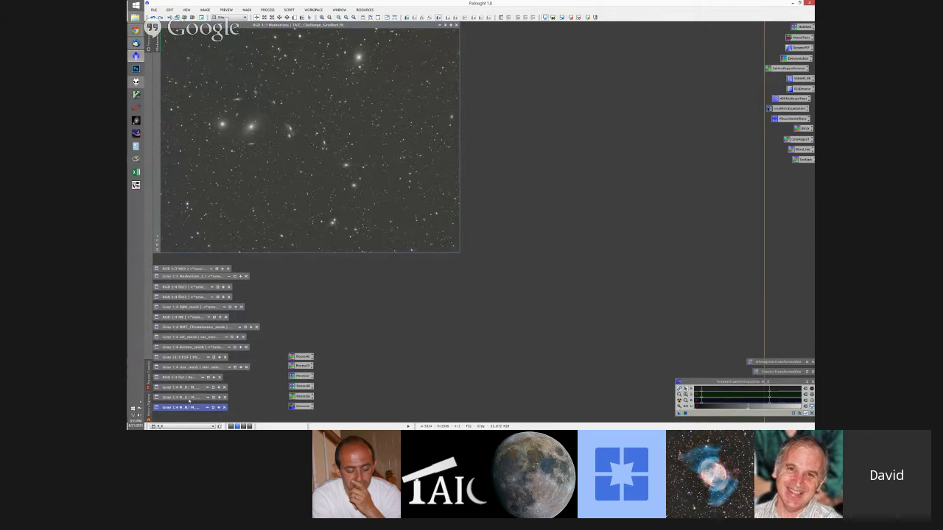
double_click(186, 378)
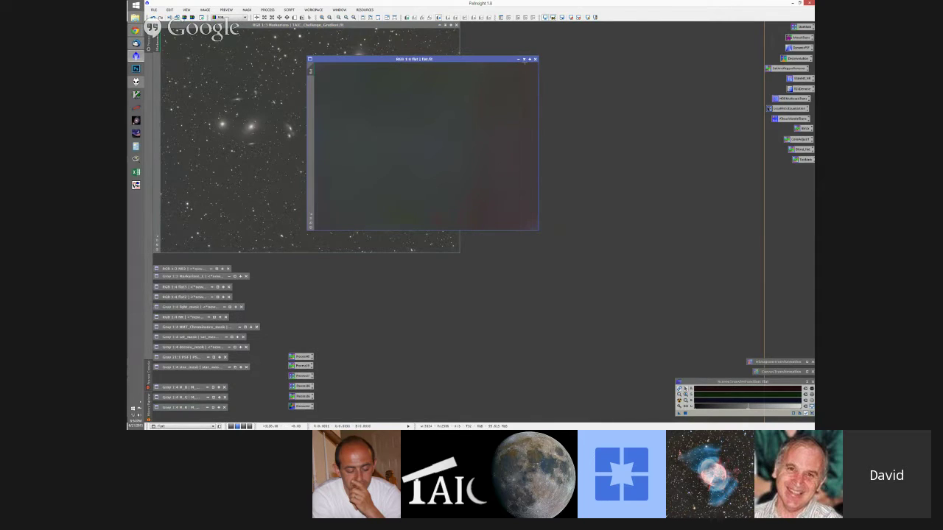
click(524, 59)
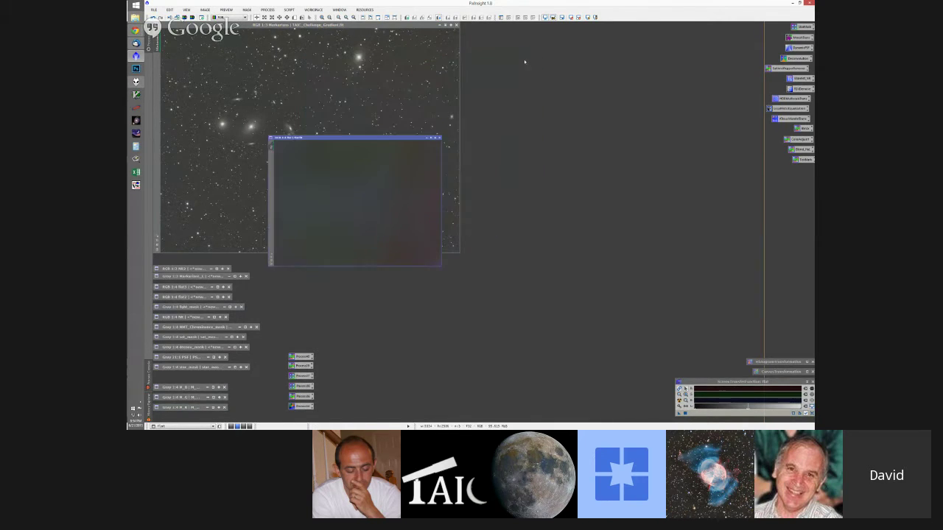
double_click(186, 367)
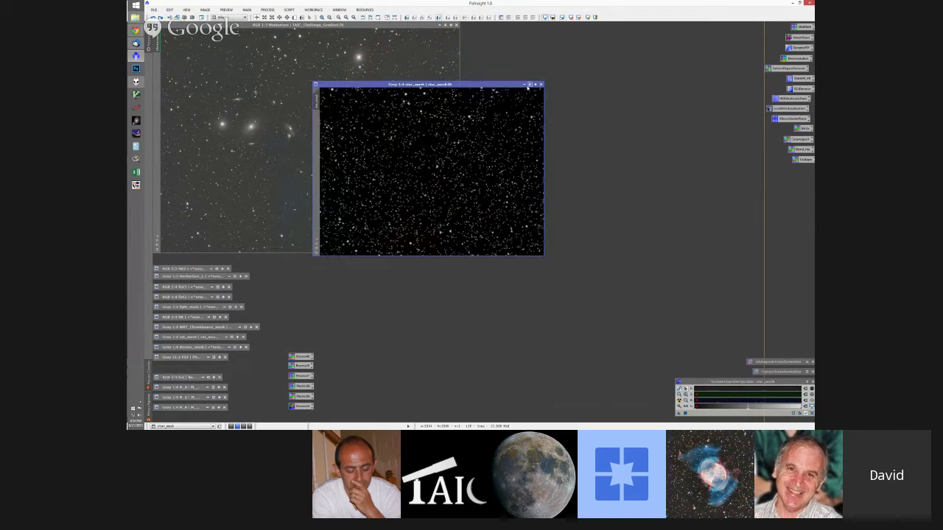
click(529, 84)
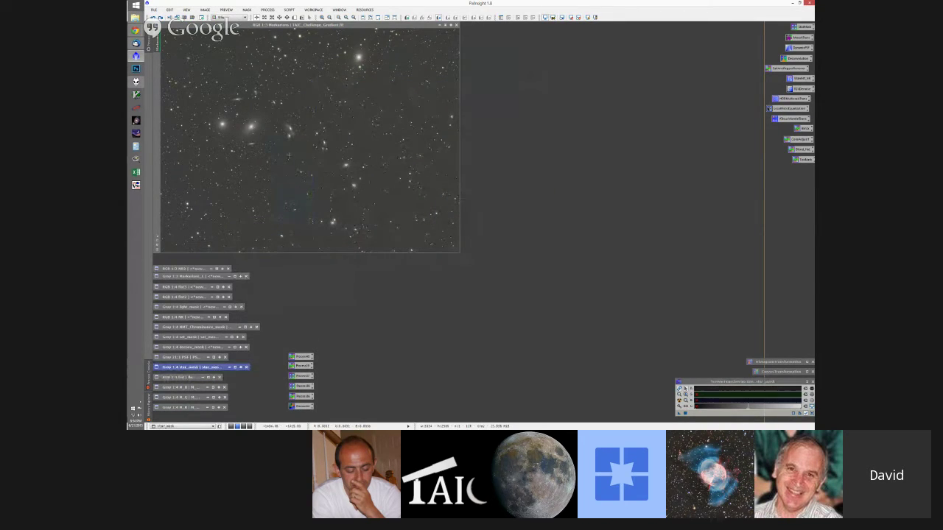
click(183, 374)
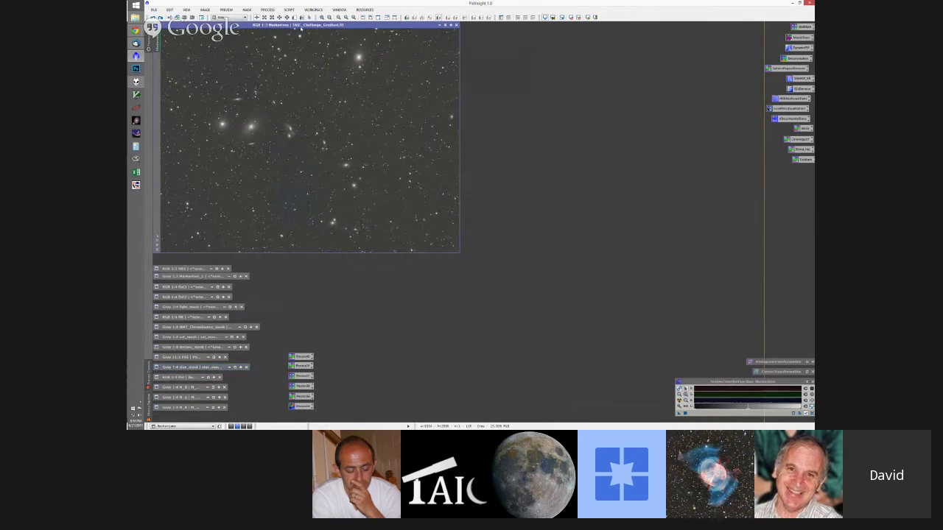
Restore the star_mask image, enlarge its view with the window fitted to it, and place it beside the Markarians galaxies.
double_click(186, 366)
drag(423, 84, 372, 61)
mouse_move(136, 30)
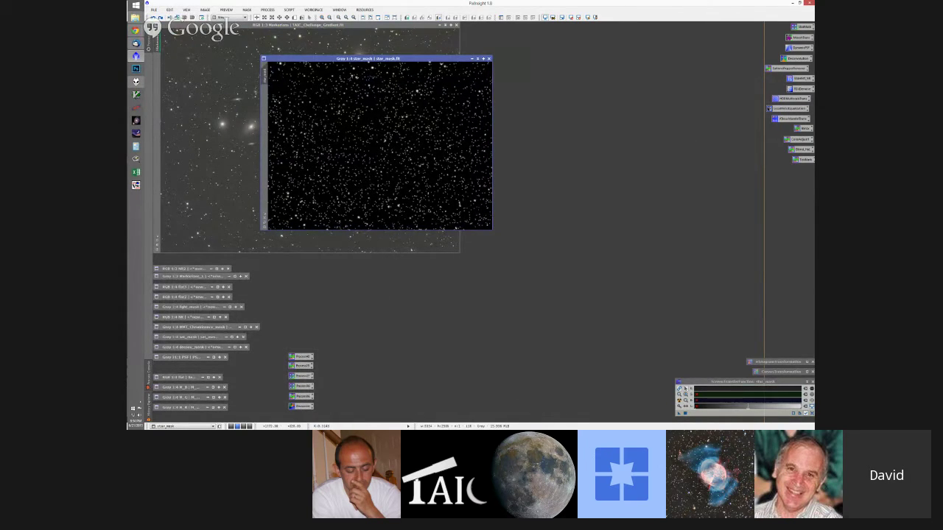
scroll(404, 84, up, 1)
click(264, 215)
drag(425, 61, 496, 90)
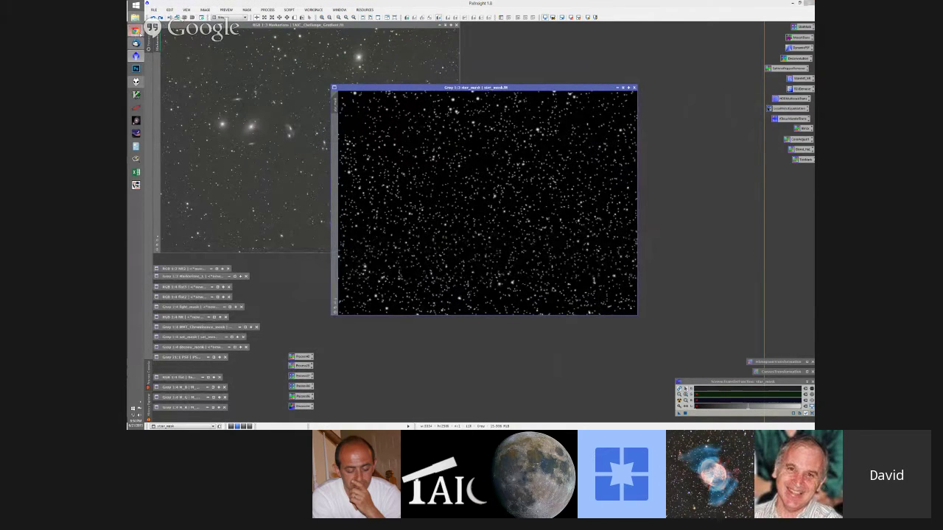
mouse_move(178, 76)
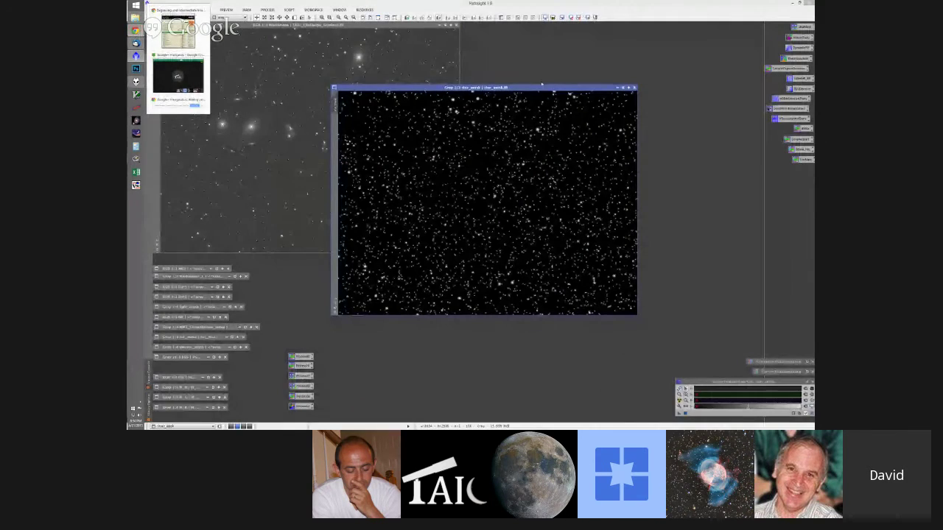
mouse_move(541, 86)
mouse_down()
mouse_move(528, 81)
mouse_move(529, 92)
mouse_up()
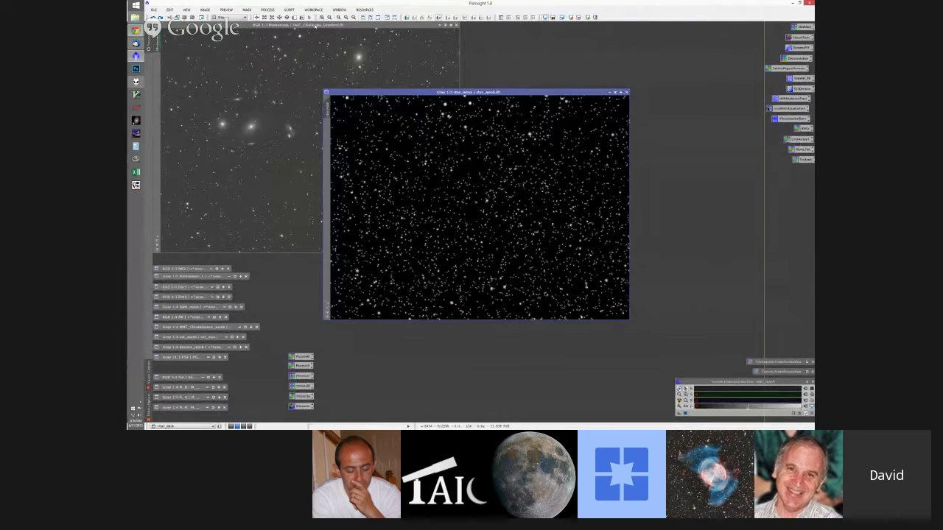
Extract the lightness component of the Markarians image, place it beside the original, and auto-stretch its display.
click(341, 25)
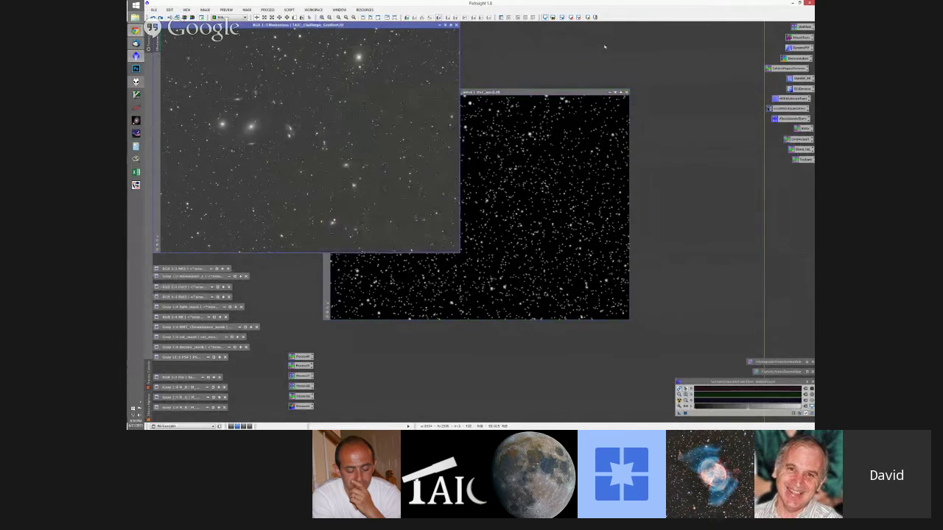
click(204, 10)
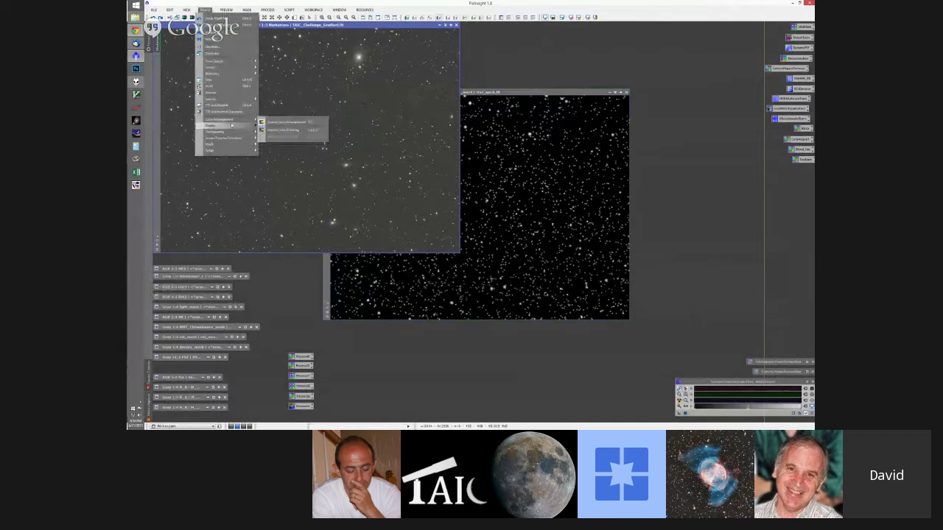
mouse_move(219, 74)
click(274, 72)
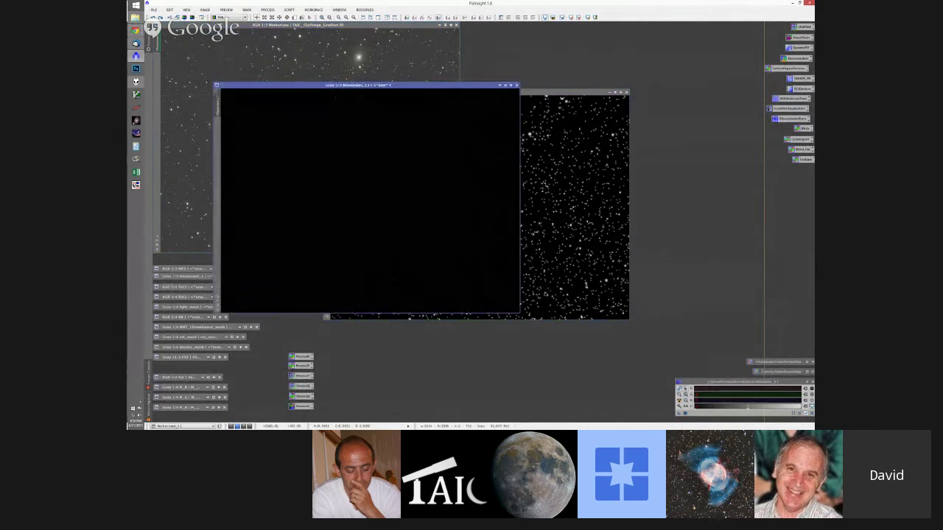
drag(391, 87, 438, 55)
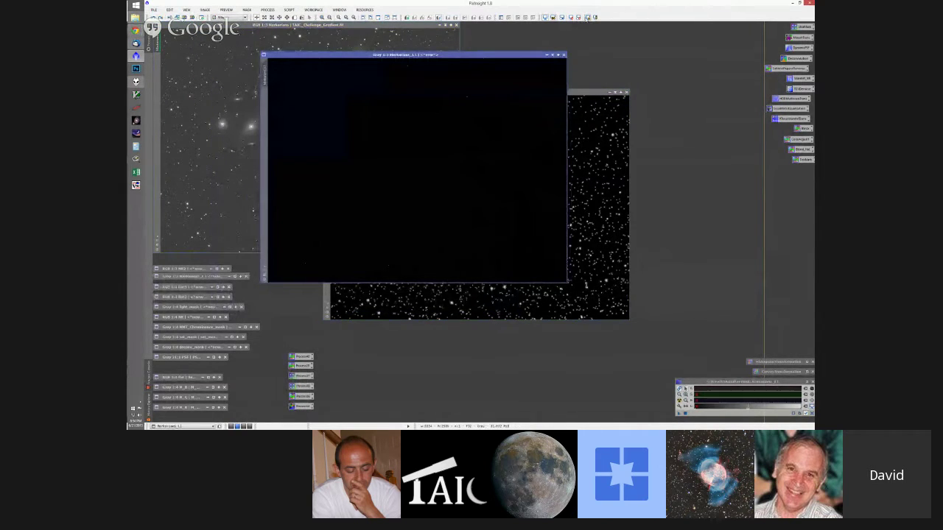
key(ctrl+a)
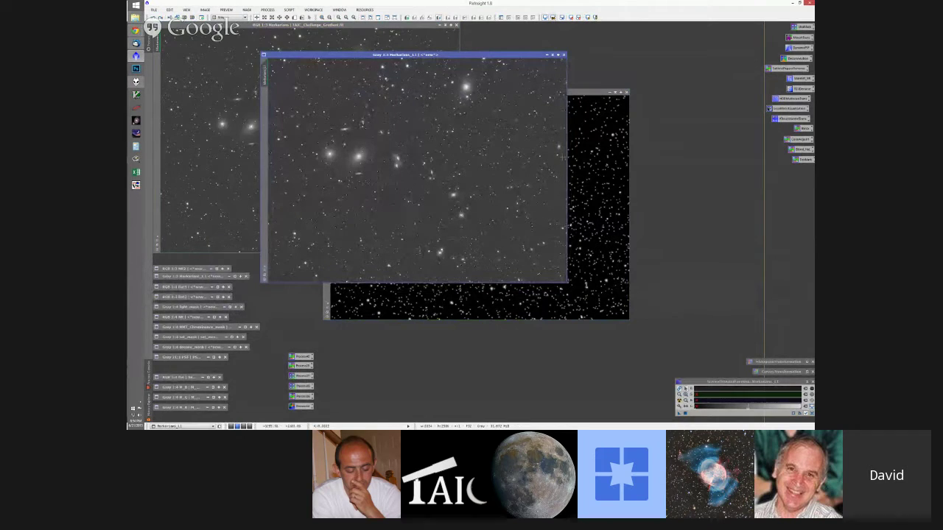
Open StarMask and set the scale to 4 and small-scale growth to 2, with Aggregate and Binarize enabled.
double_click(801, 27)
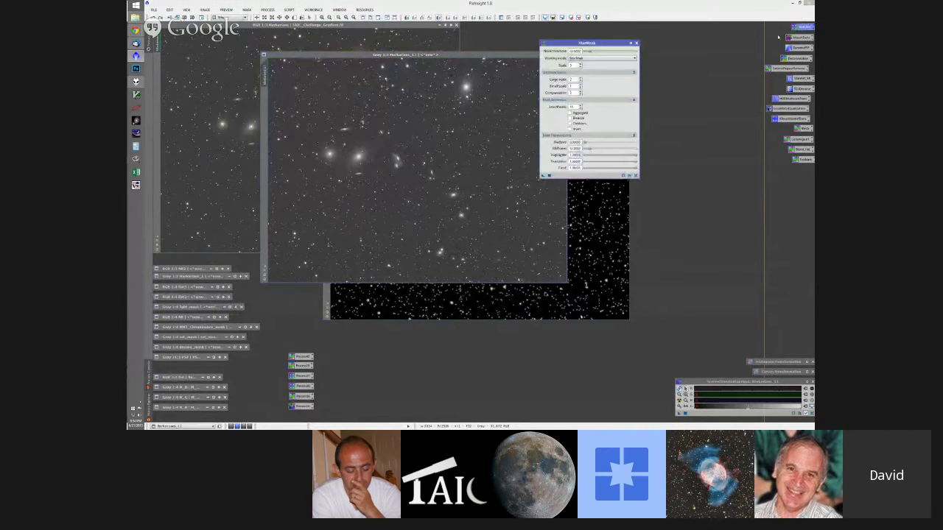
drag(589, 41, 645, 52)
drag(752, 214, 805, 21)
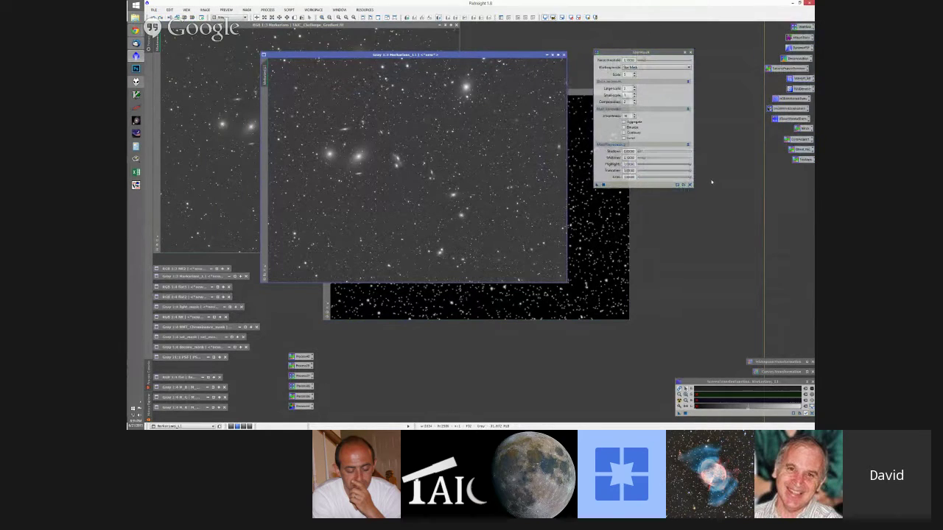
click(632, 76)
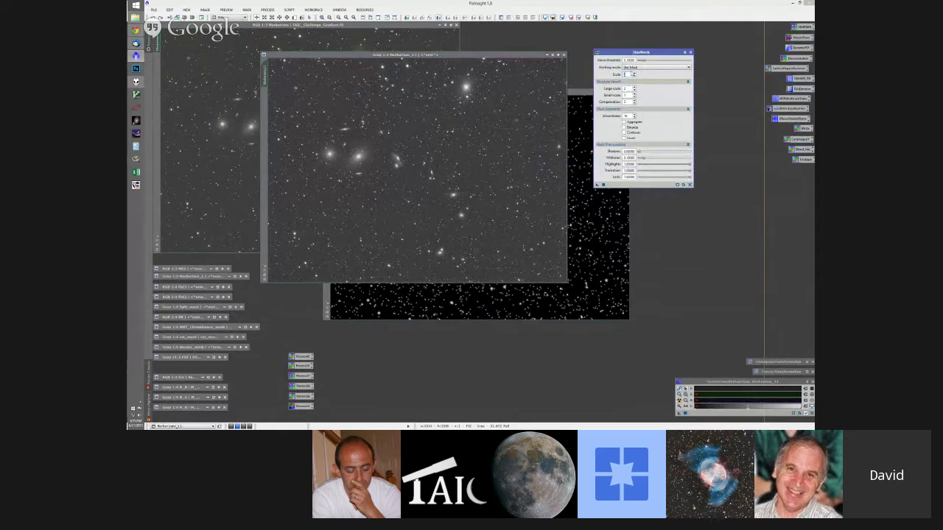
text(4)
text(2)
click(624, 127)
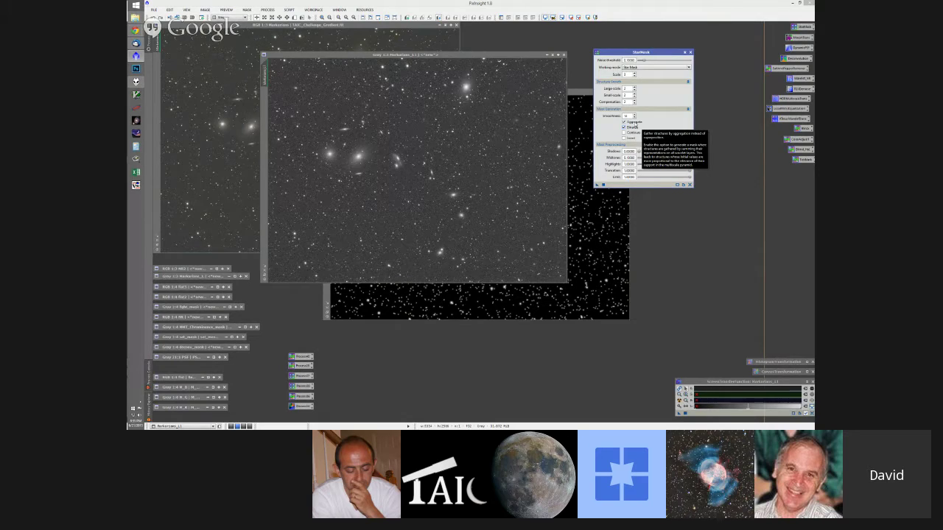
double_click(626, 158)
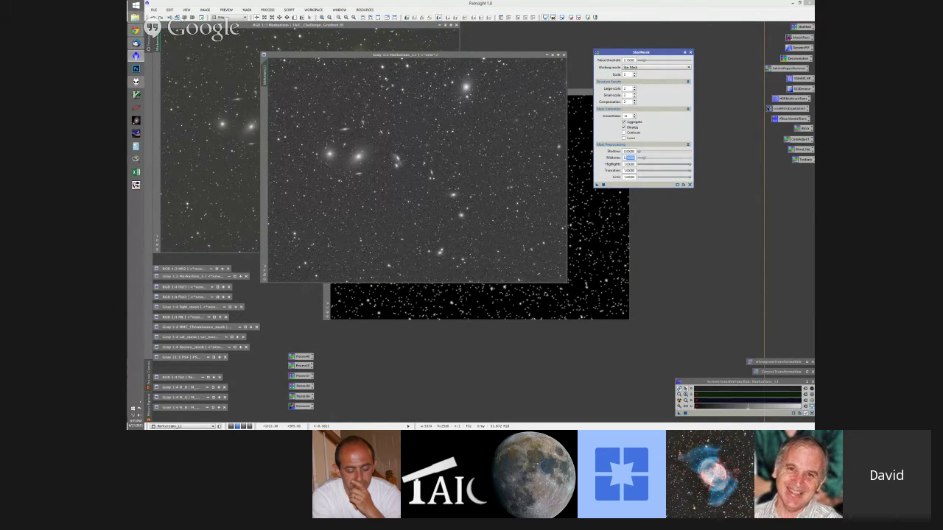
Define a small preview above the central galaxies of the lightness image and detach it as its own image.
click(384, 132)
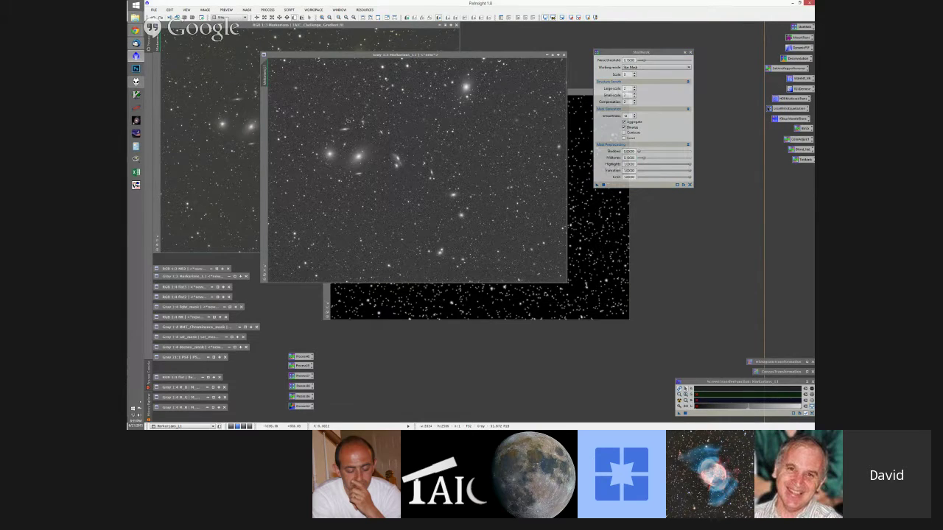
click(263, 96)
drag(264, 98, 412, 232)
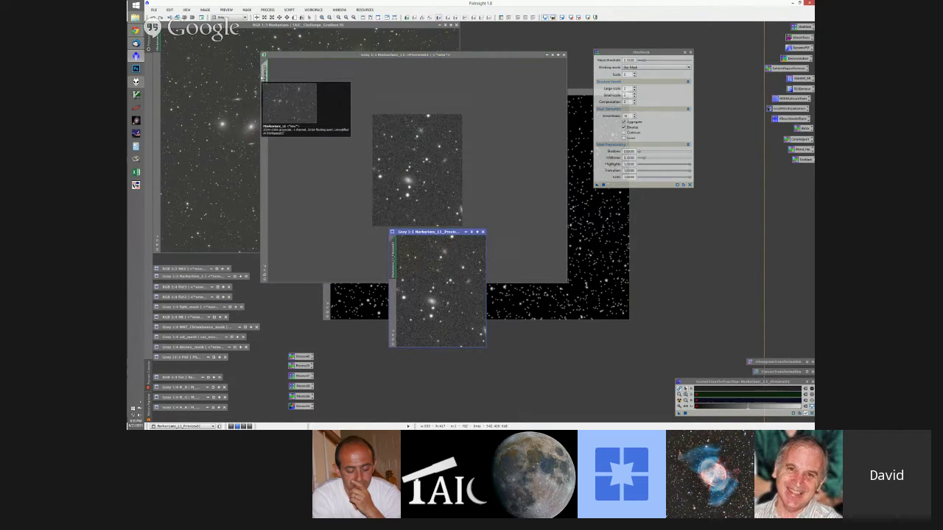
click(264, 77)
click(437, 317)
drag(420, 231, 388, 94)
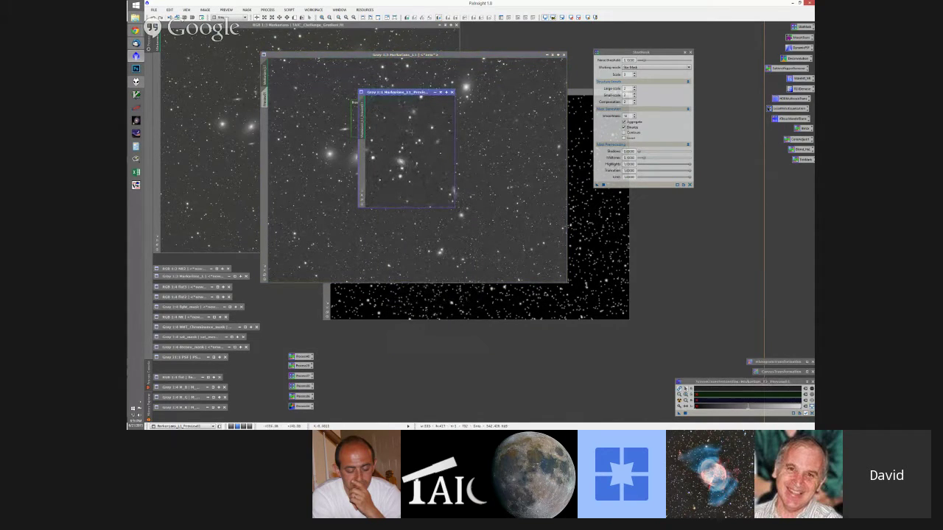
Generate a test star mask from the detached preview, compare both images enlarged, and close the mask.
drag(595, 185, 429, 134)
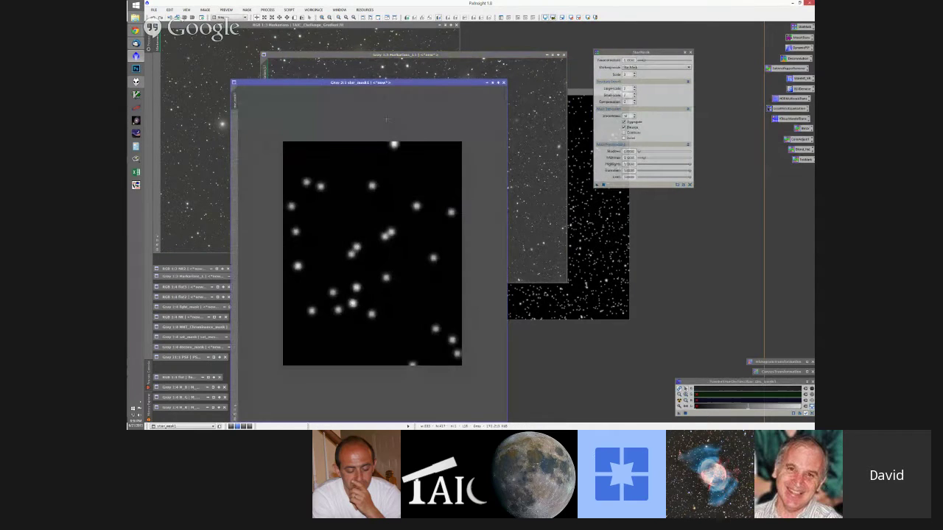
drag(368, 82, 304, 47)
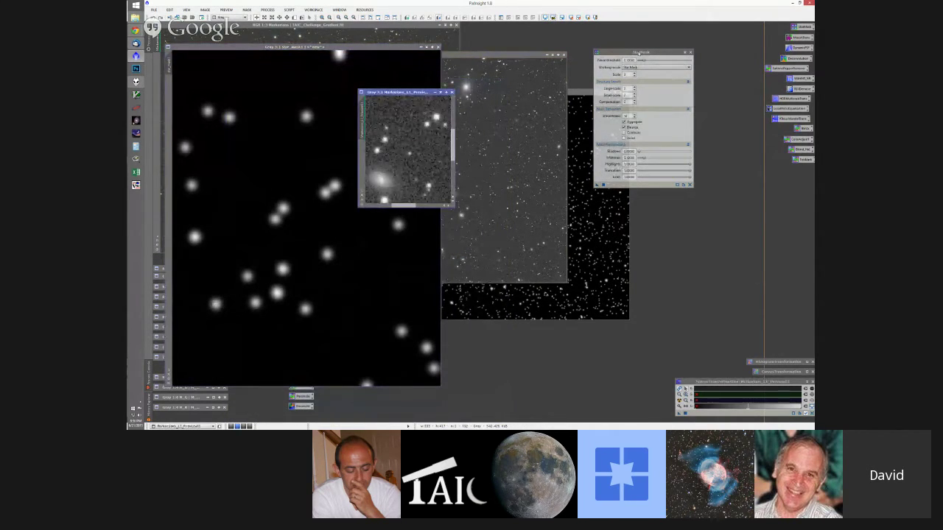
drag(637, 53, 747, 34)
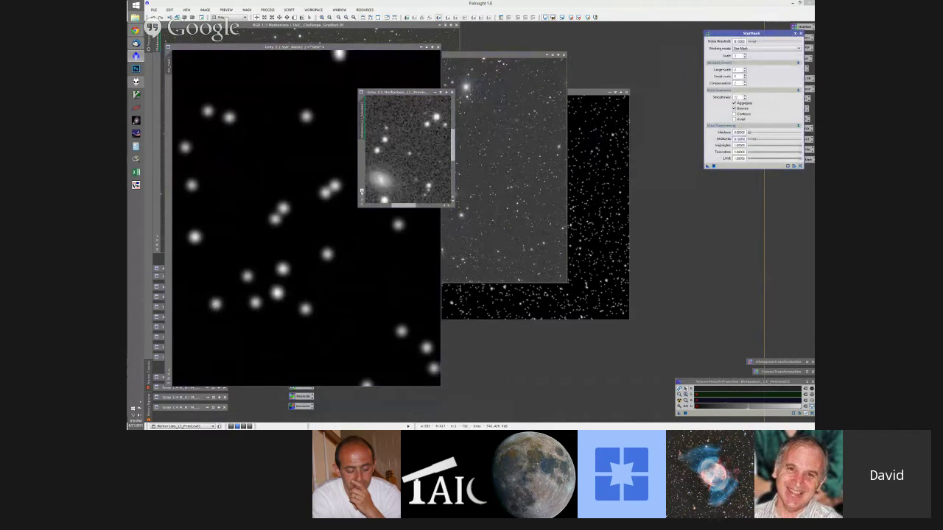
click(362, 191)
drag(457, 84, 447, 43)
drag(272, 49, 456, 48)
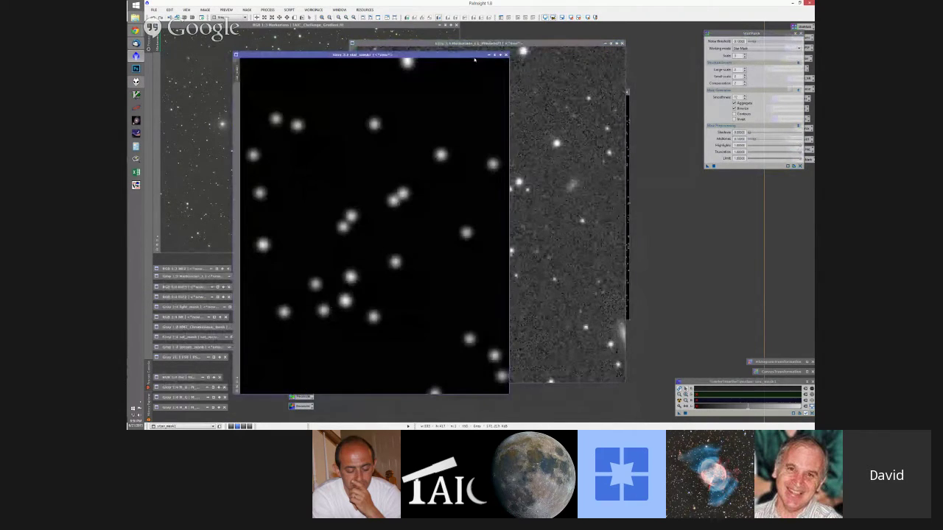
click(506, 54)
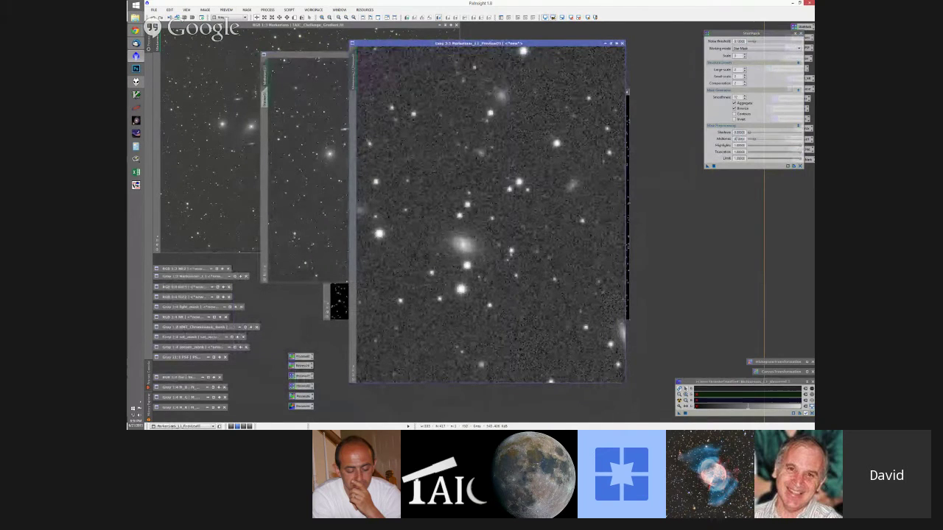
Set the StarMask midtones to 0.05, generate a test mask, compare it with the preview, and close the mask.
double_click(735, 139)
text(0.05)
key(Tab)
click(712, 166)
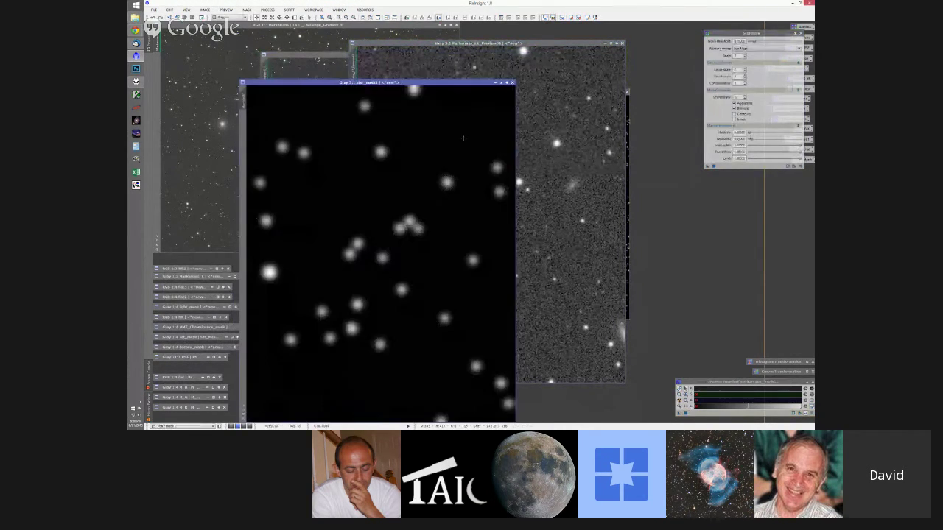
drag(413, 83, 521, 46)
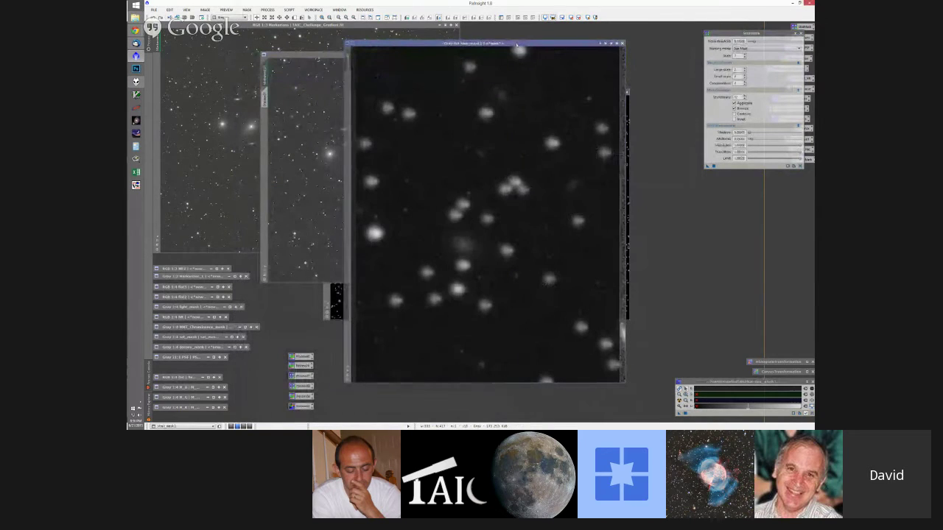
drag(521, 46, 448, 62)
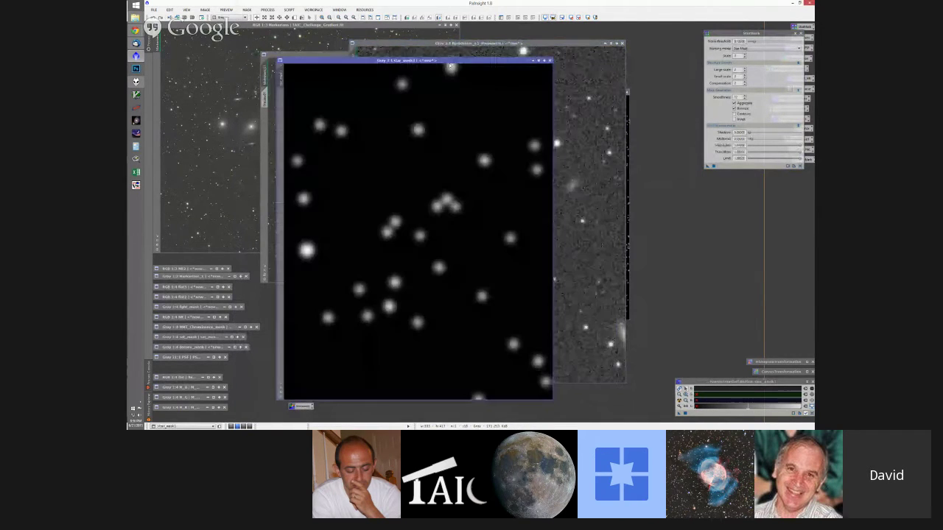
click(548, 60)
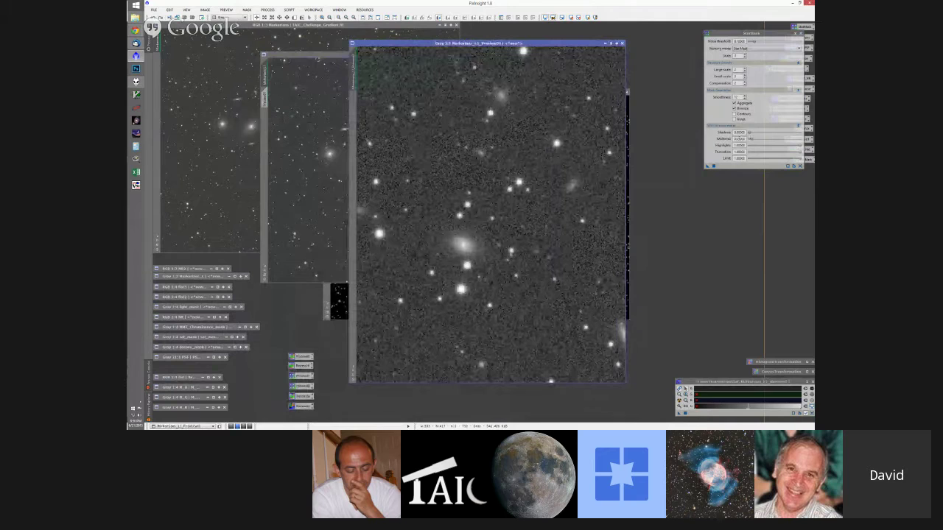
Lower the StarMask midtones further, generate another test mask, compare it with the preview, and close the mask.
drag(738, 139, 745, 139)
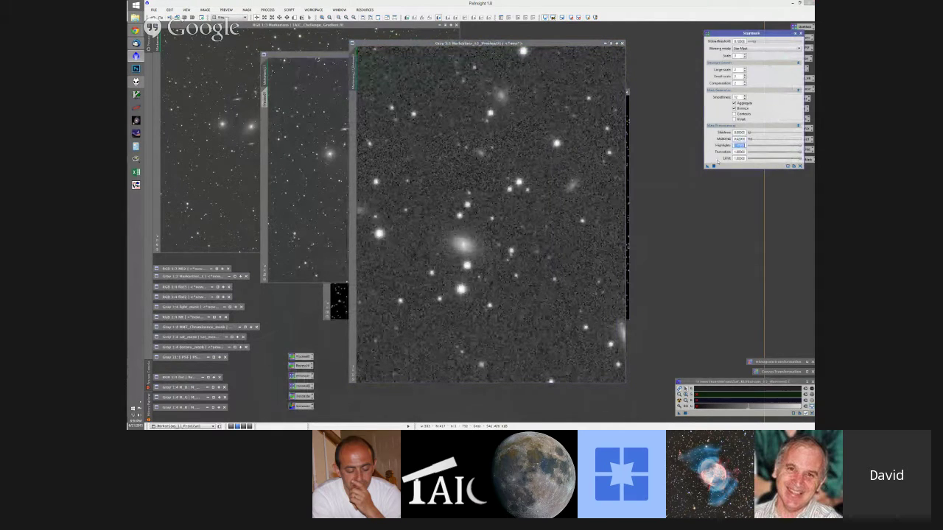
click(712, 166)
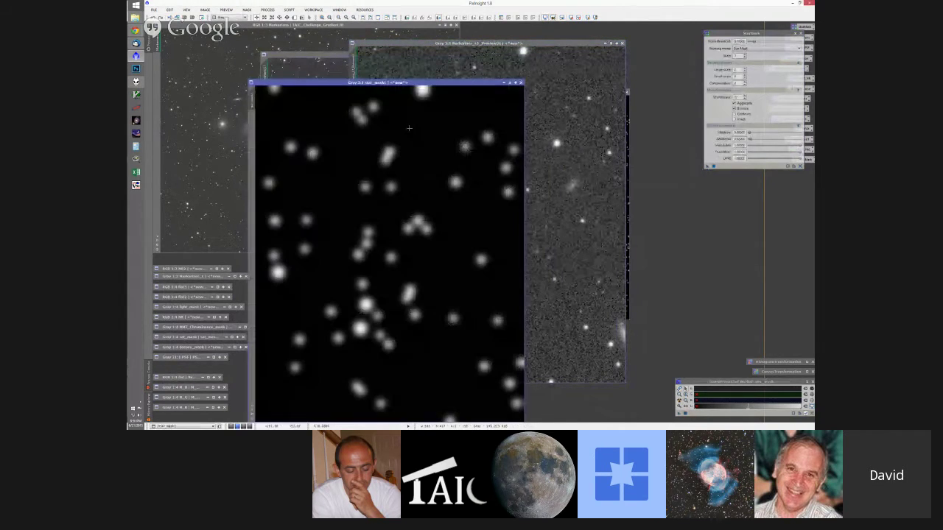
drag(456, 87, 556, 47)
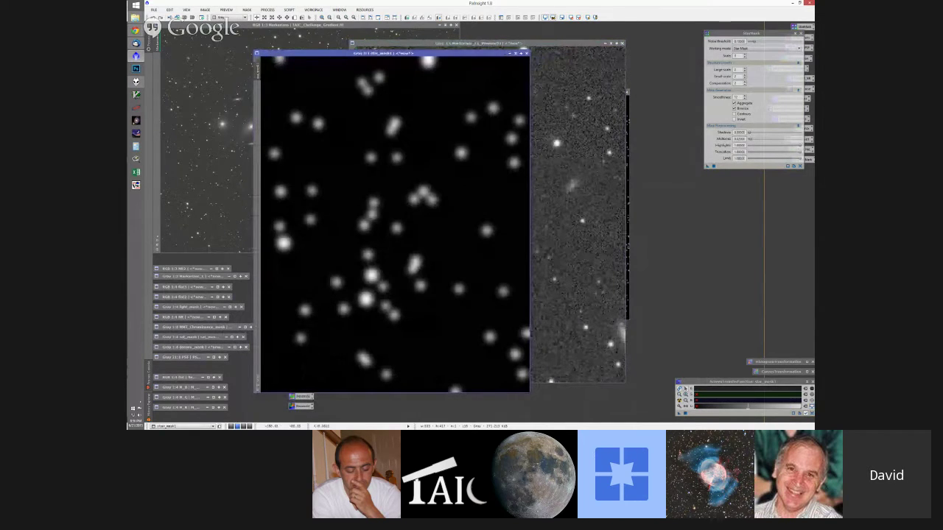
click(575, 116)
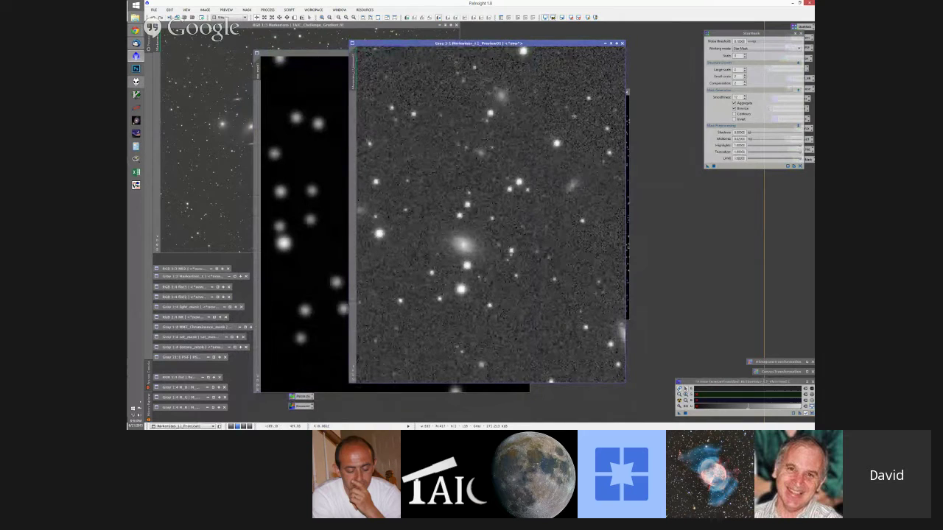
click(442, 57)
drag(440, 48, 474, 58)
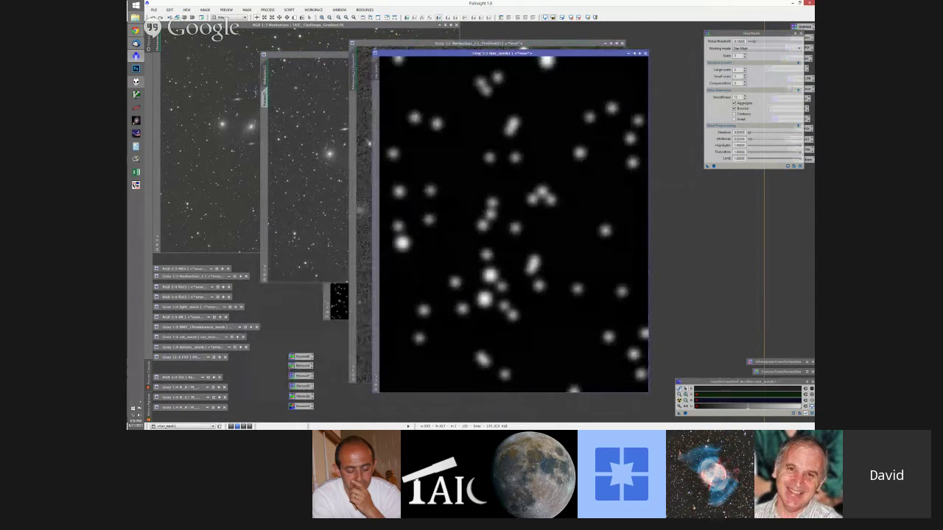
click(621, 44)
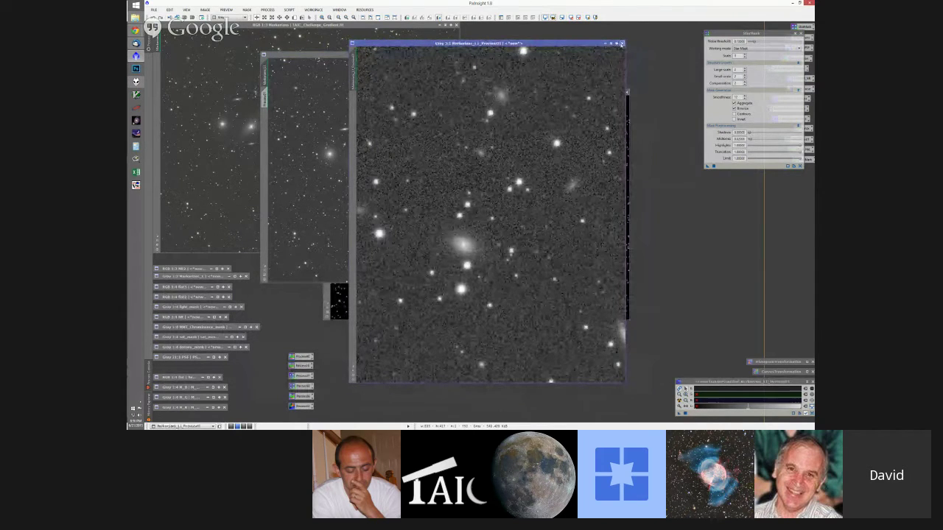
Close the detached preview image and generate a small-star mask from the full lightness image, placing its fitted window aside.
click(621, 43)
drag(707, 167, 435, 119)
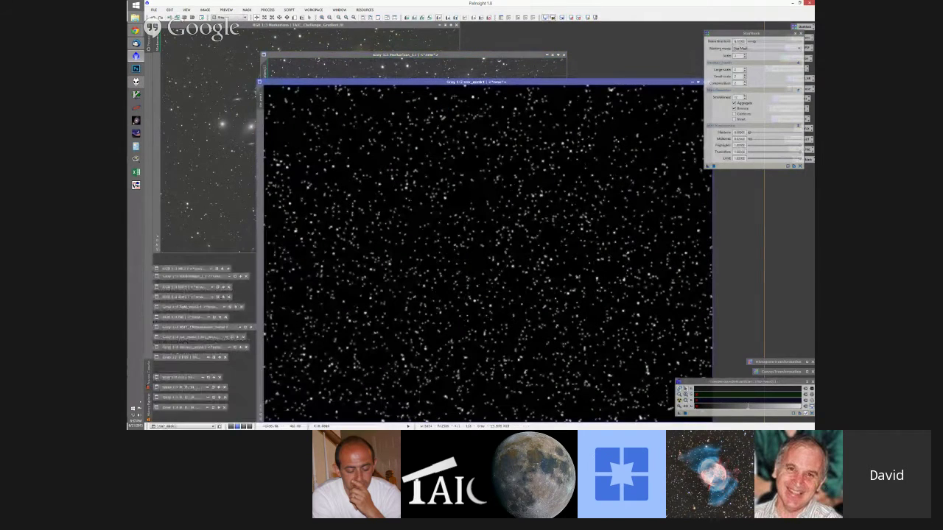
scroll(447, 168, down, 1)
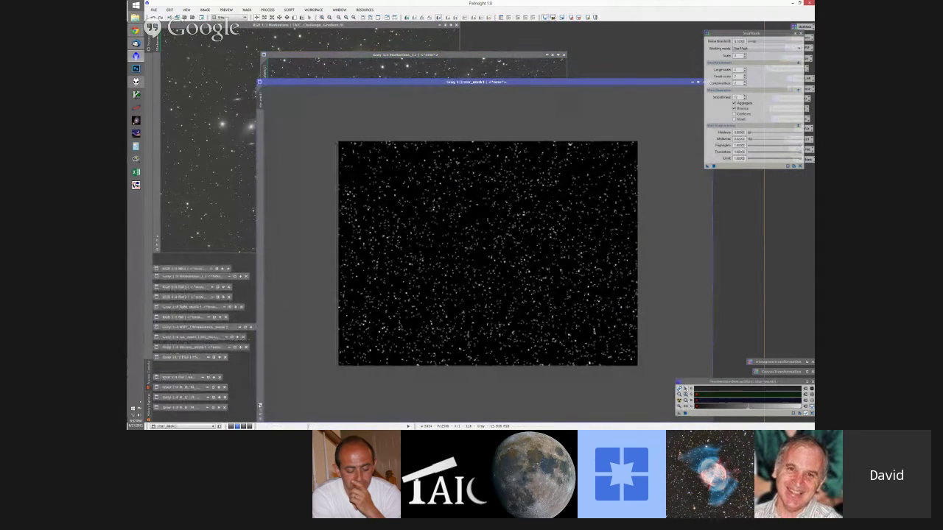
click(260, 406)
drag(413, 82, 516, 146)
click(460, 54)
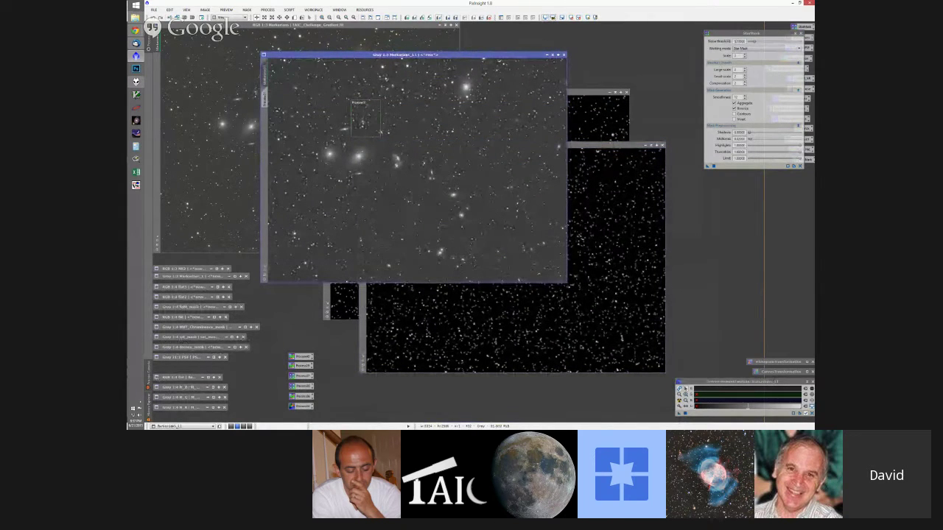
Raise the StarMask noise threshold to 0.2 and midtones to 0.5, and generate a large-star mask from the lightness image.
click(740, 48)
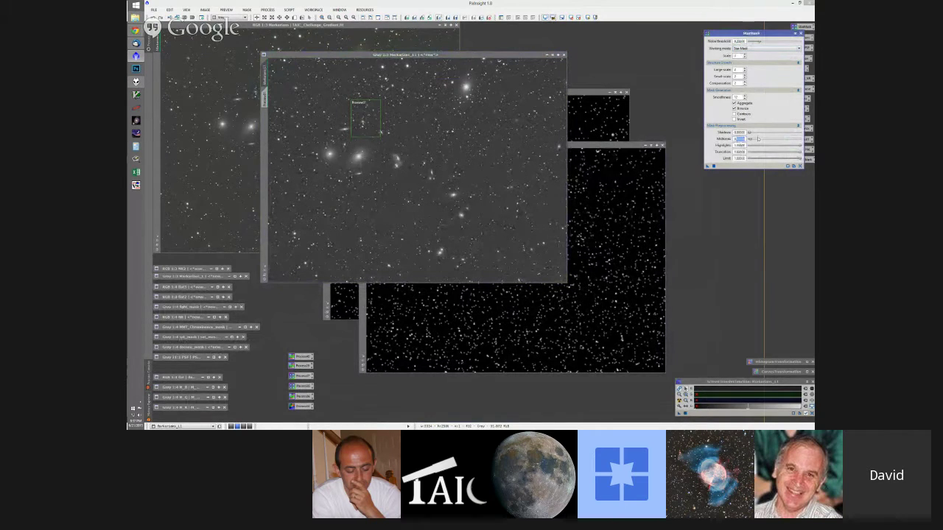
key(Tab)
click(737, 96)
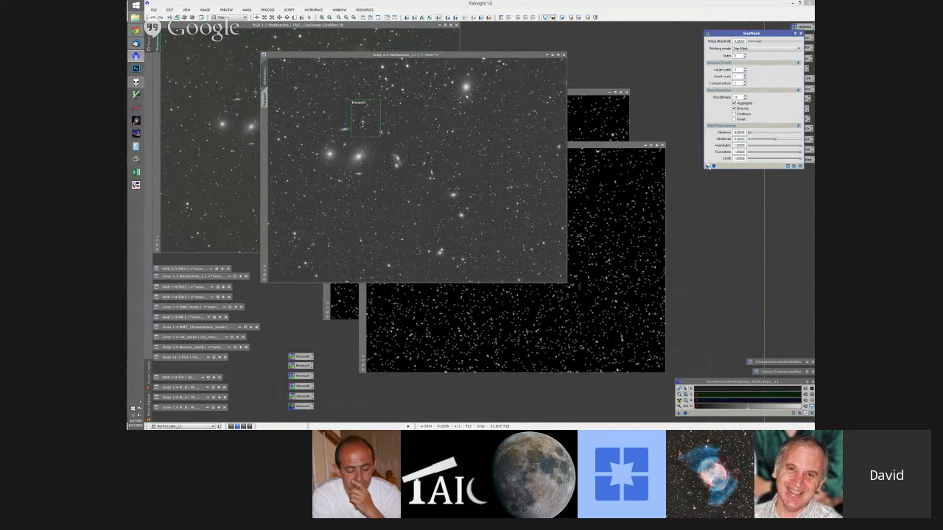
drag(707, 165, 439, 131)
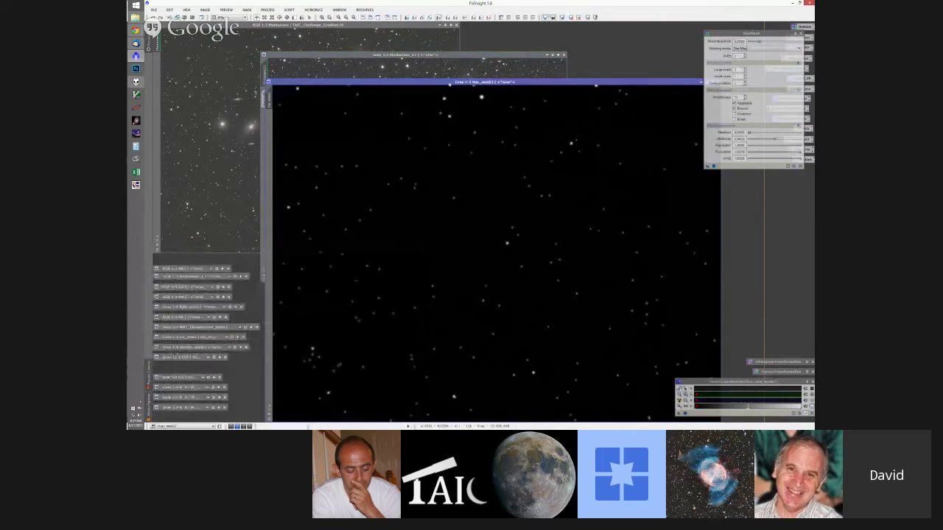
drag(449, 84, 444, 75)
click(266, 398)
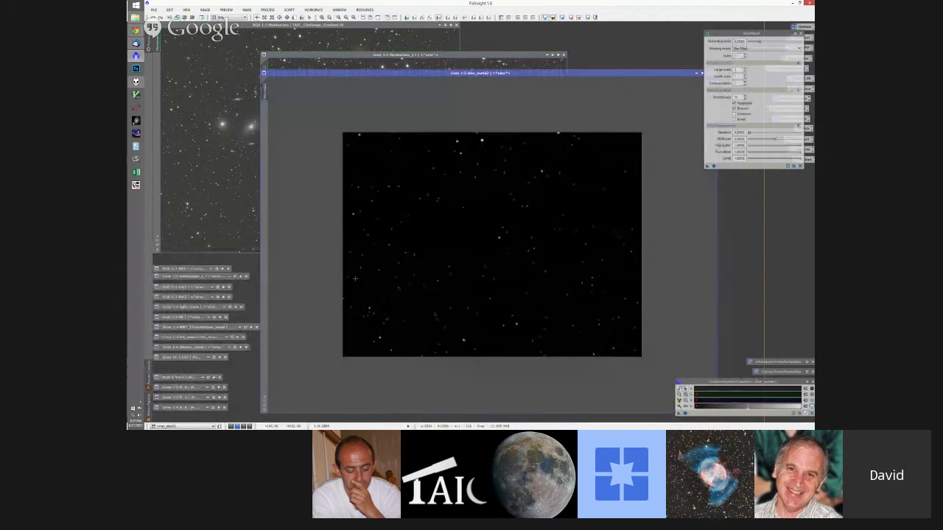
Fit the large-star mask window to its image, place it beside the small-star mask, and close StarMask.
click(266, 398)
click(414, 56)
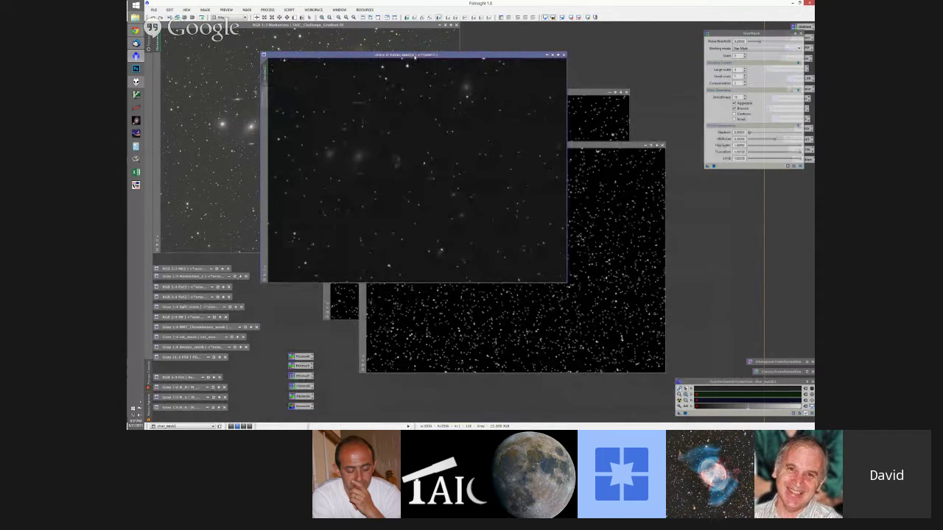
click(414, 56)
drag(414, 56, 541, 165)
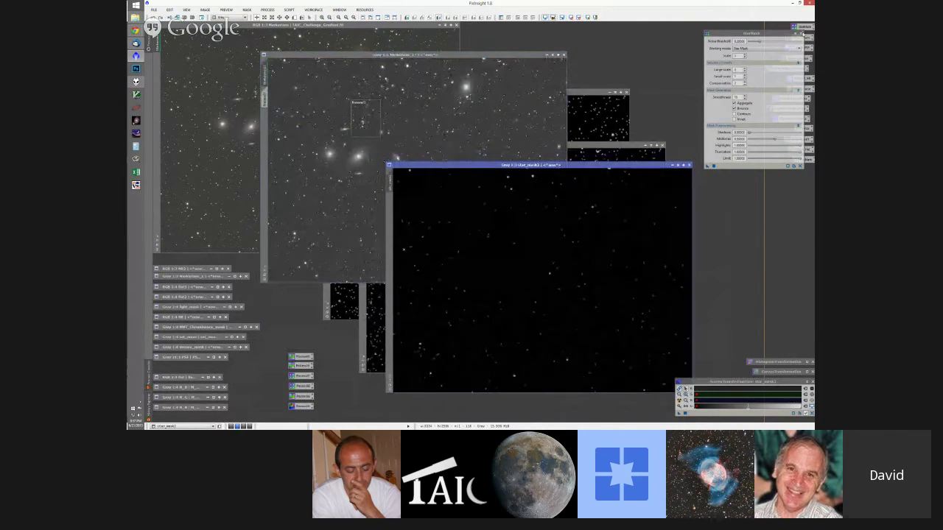
click(802, 34)
Merge the two masks by applying the PixelMath expression max($T, star_mask2) to star_mask1.
click(626, 146)
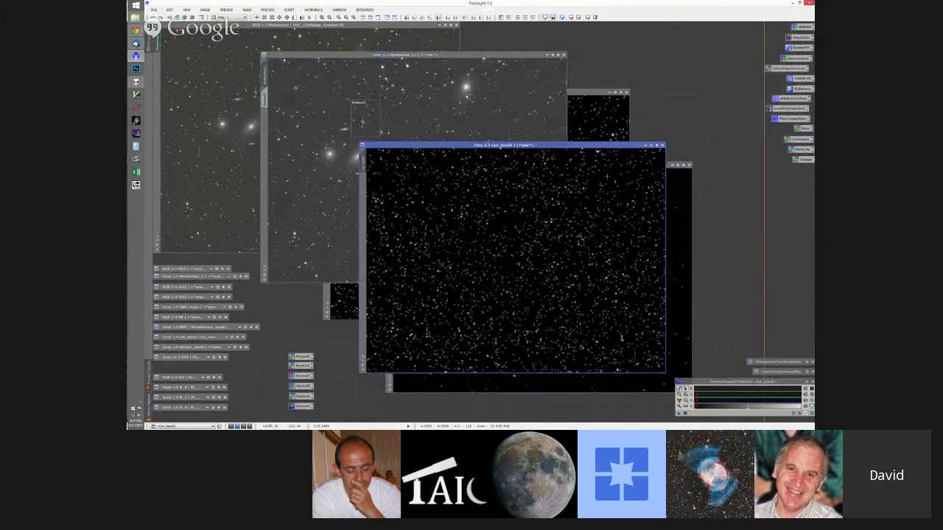
click(156, 43)
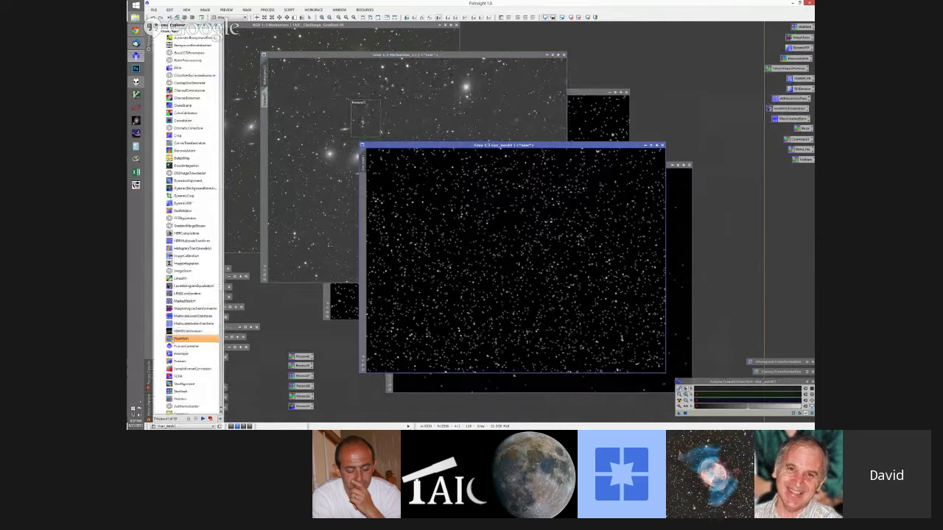
double_click(180, 338)
click(650, 398)
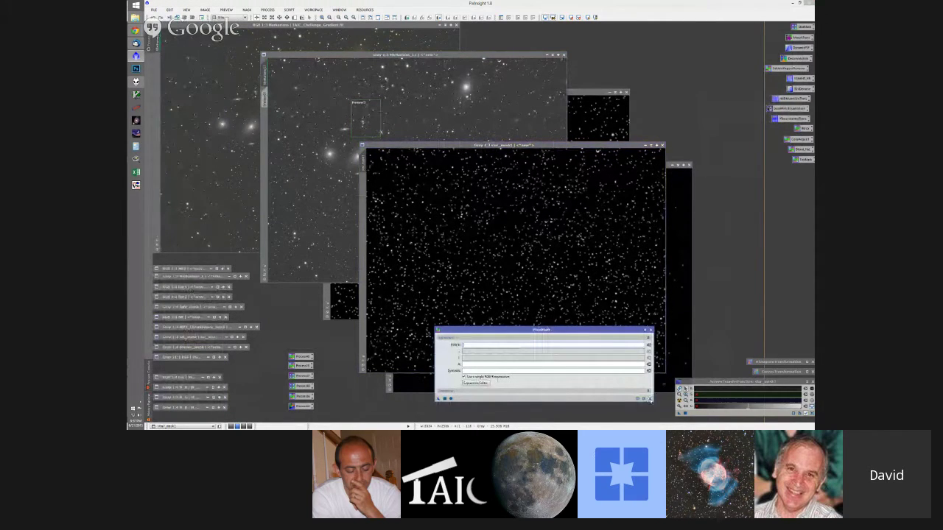
click(474, 344)
text($T)
text(()
text($T,)
click(689, 185)
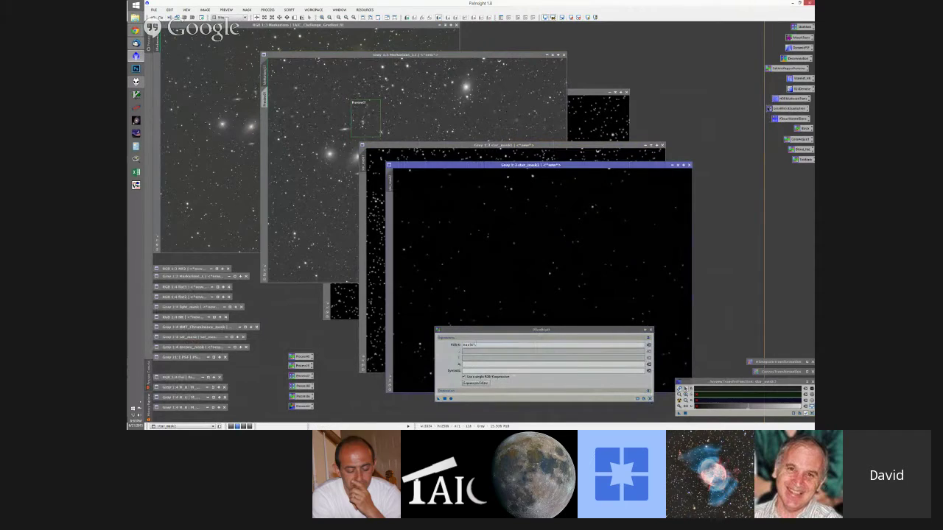
click(483, 344)
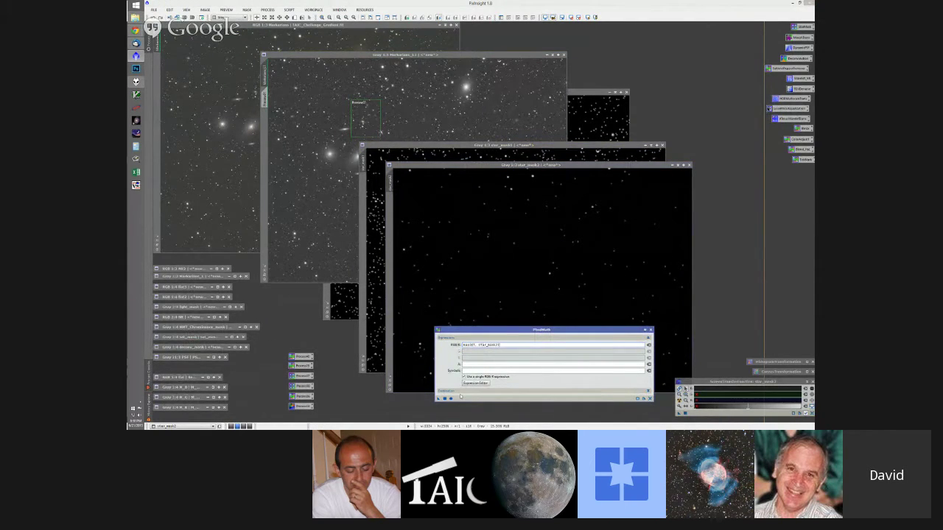
click(380, 179)
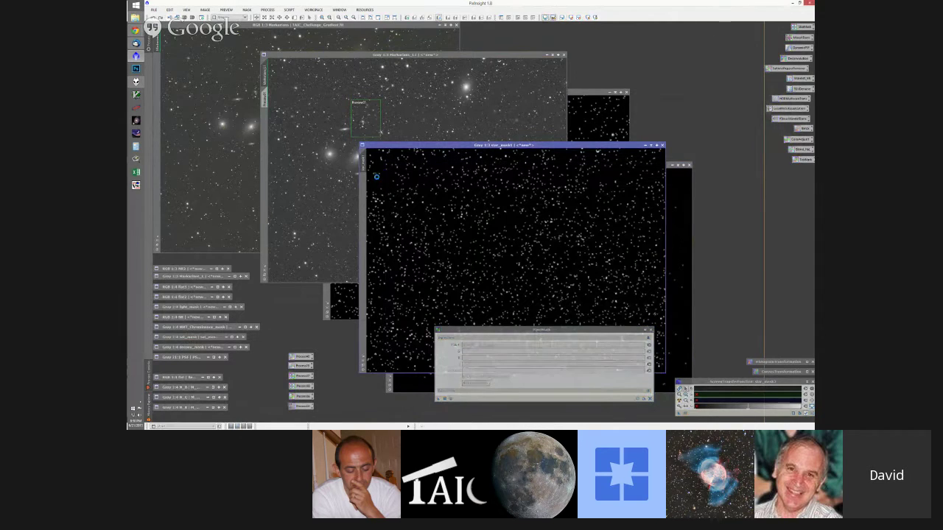
Close PixelMath, compare star_mask1 before and after the merge, and inspect its stars up close.
click(650, 330)
click(552, 212)
key(ctrl+z)
key(ctrl+y)
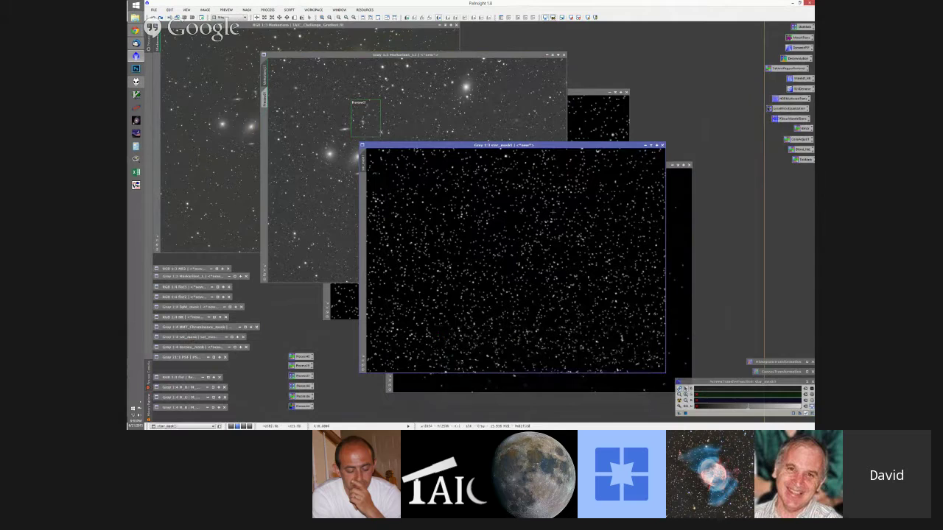
scroll(553, 212, up, 2)
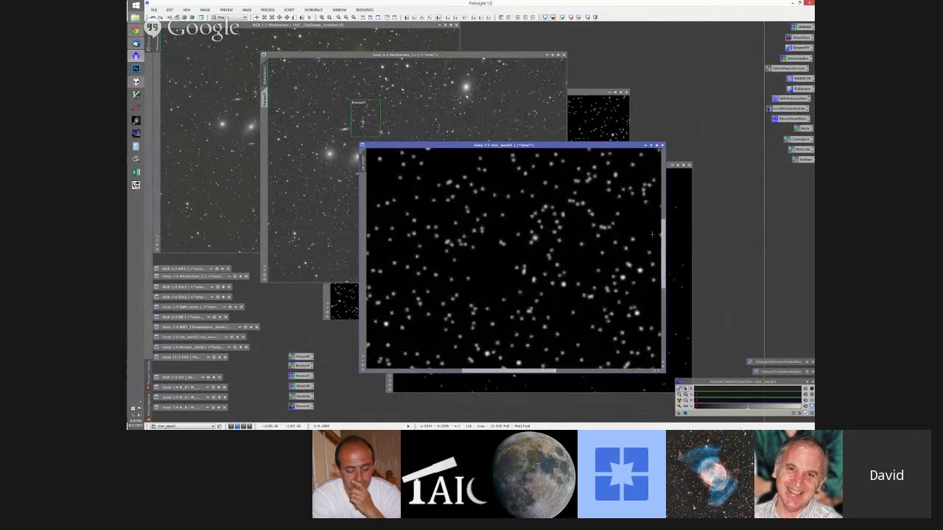
scroll(507, 189, up, 5)
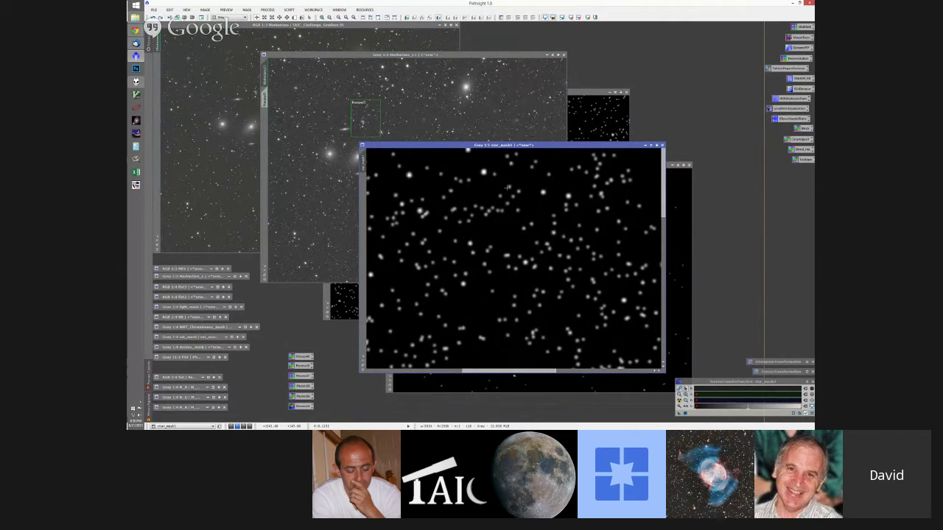
scroll(555, 194, down, 2)
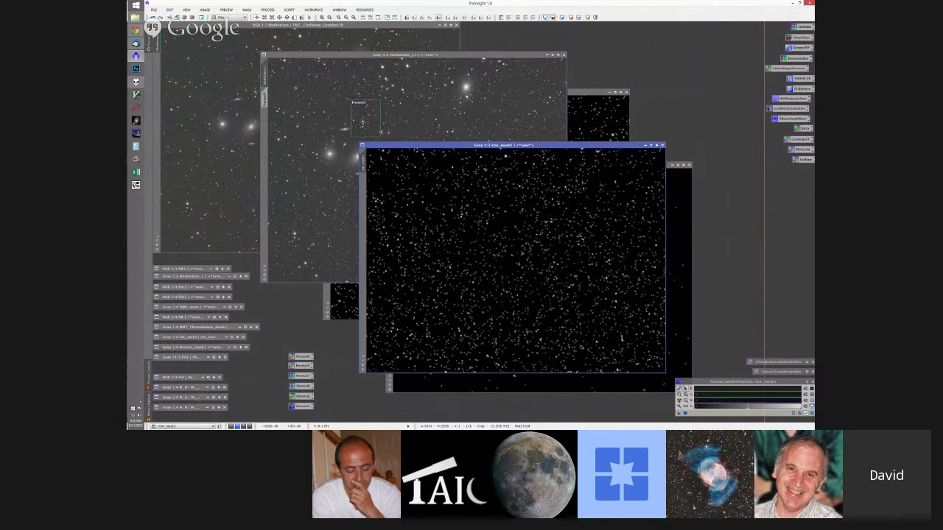
Close star_mask2, star_mask1 and the lightness image without saving, keeping the saved star_mask open.
click(679, 188)
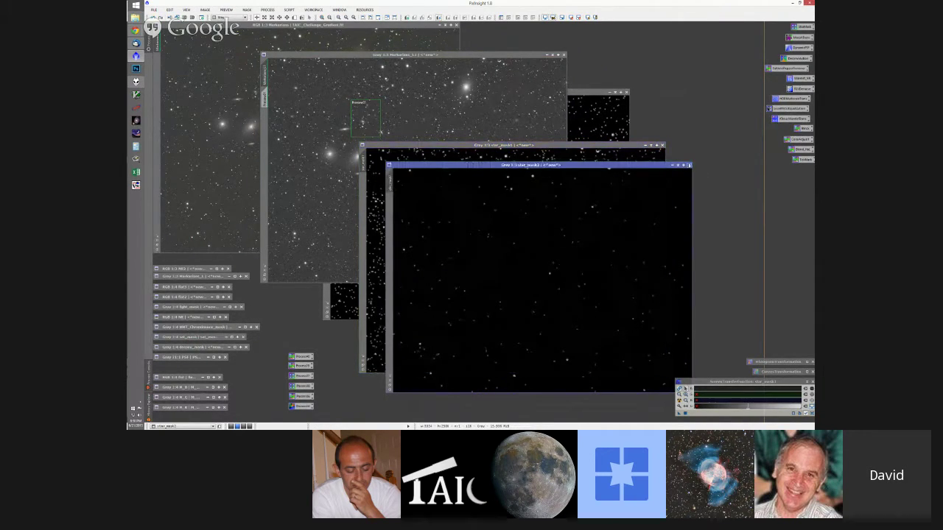
click(689, 165)
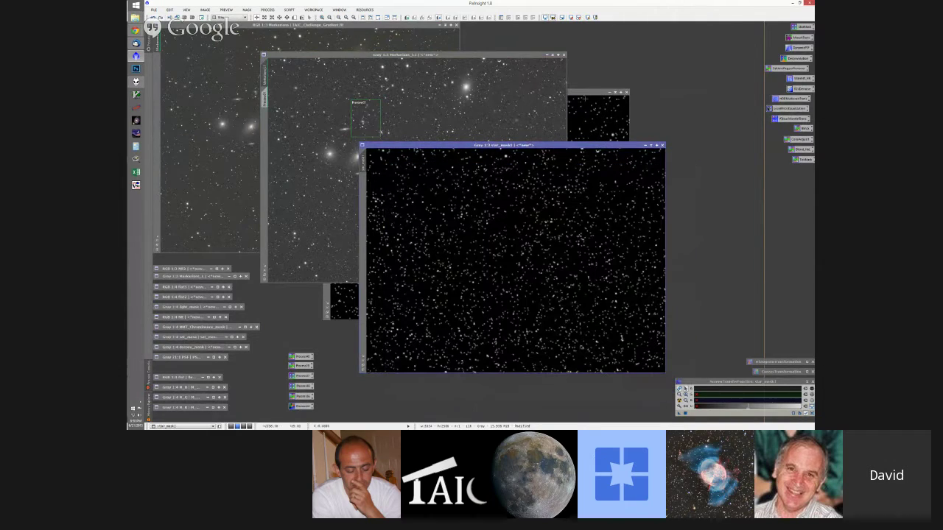
click(662, 146)
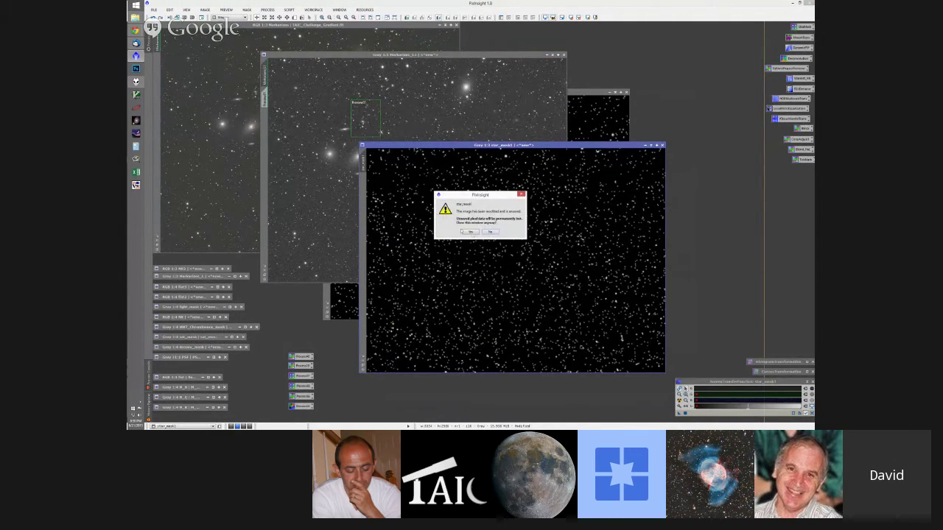
click(471, 231)
click(519, 294)
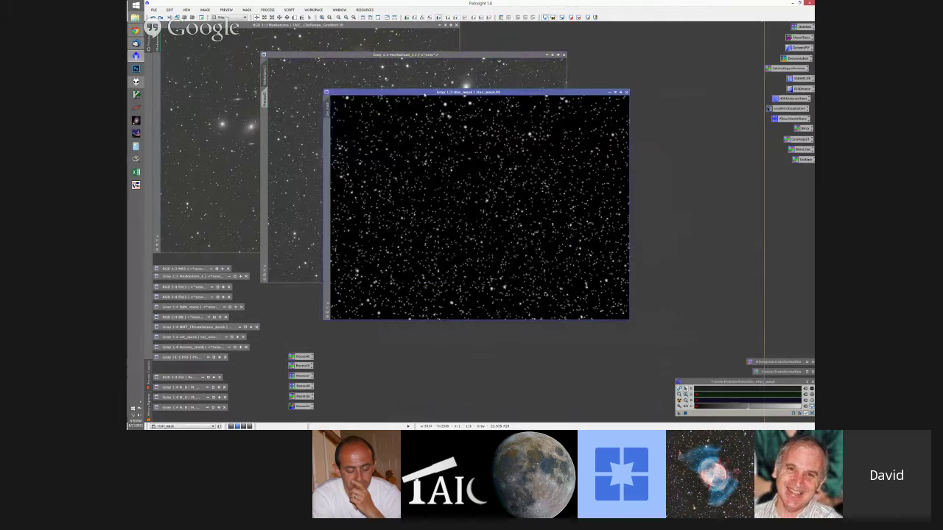
drag(425, 94, 426, 103)
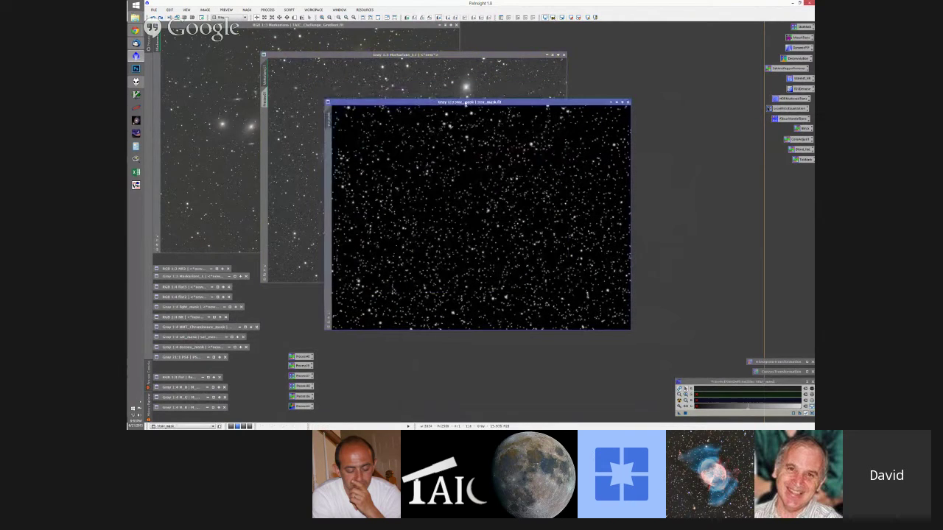
click(563, 55)
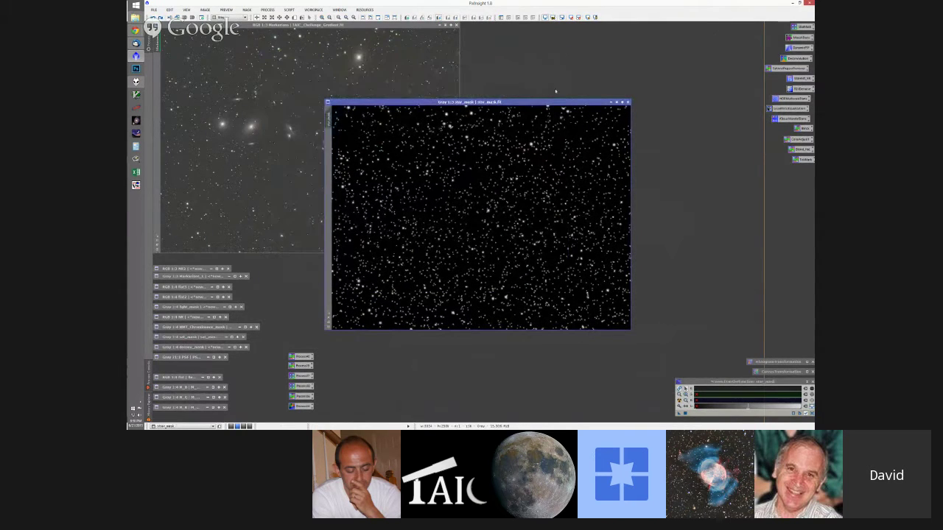
Duplicate the Markarians color image and apply star_mask as the mask on the clone.
drag(575, 103, 545, 60)
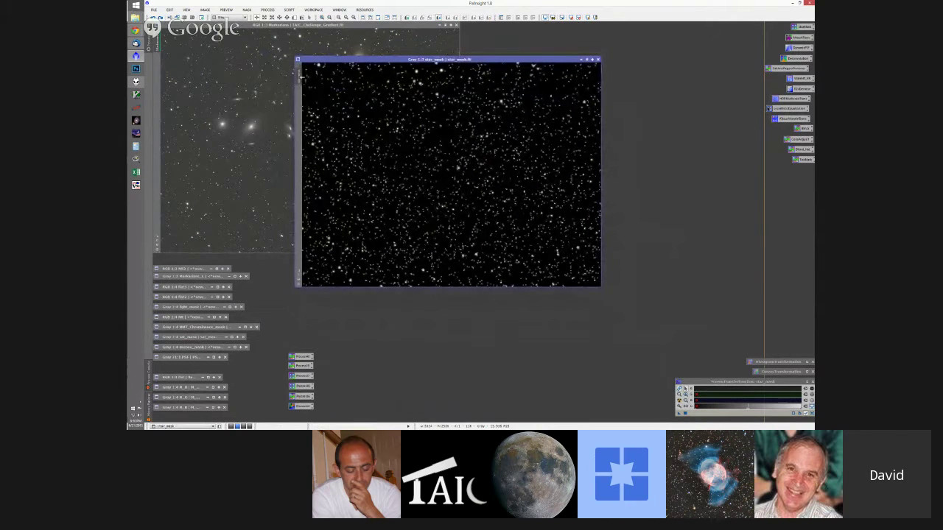
click(294, 73)
scroll(321, 144, up, 3)
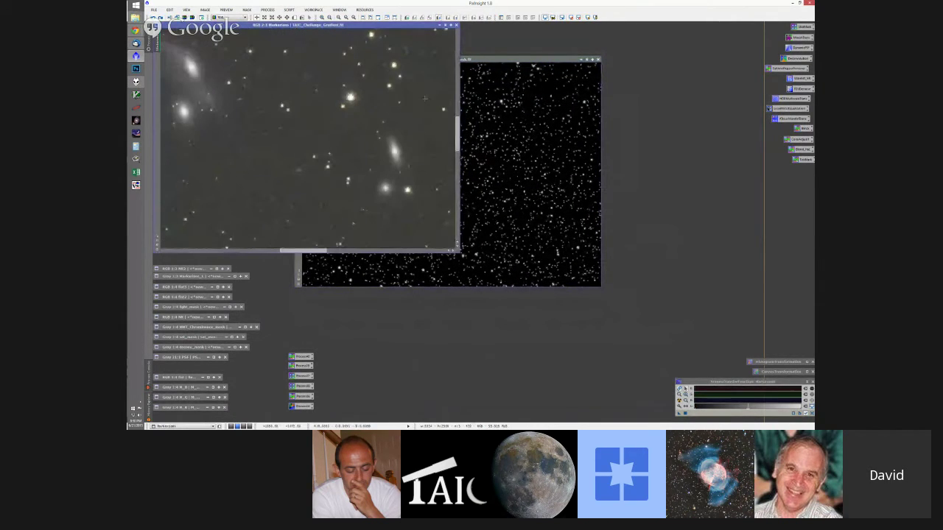
drag(458, 136, 458, 61)
scroll(404, 70, down, 3)
drag(530, 59, 554, 102)
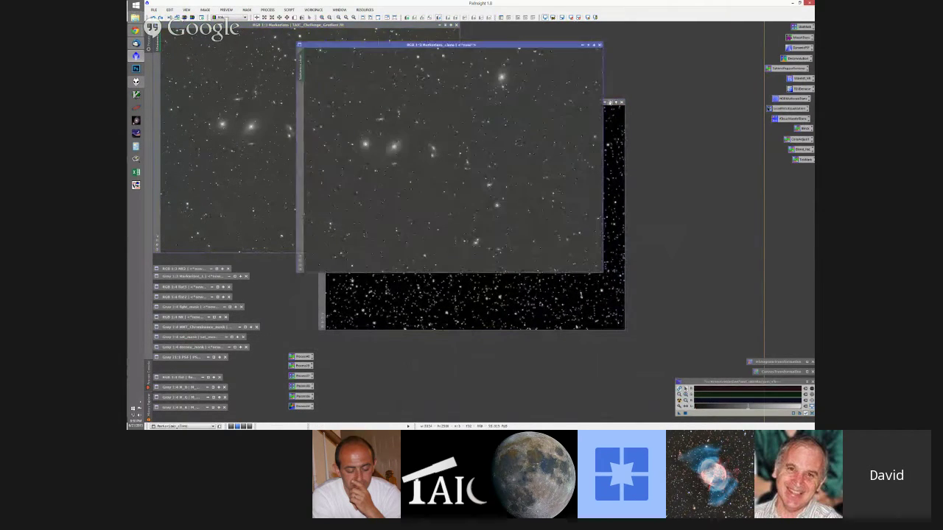
drag(460, 102, 533, 93)
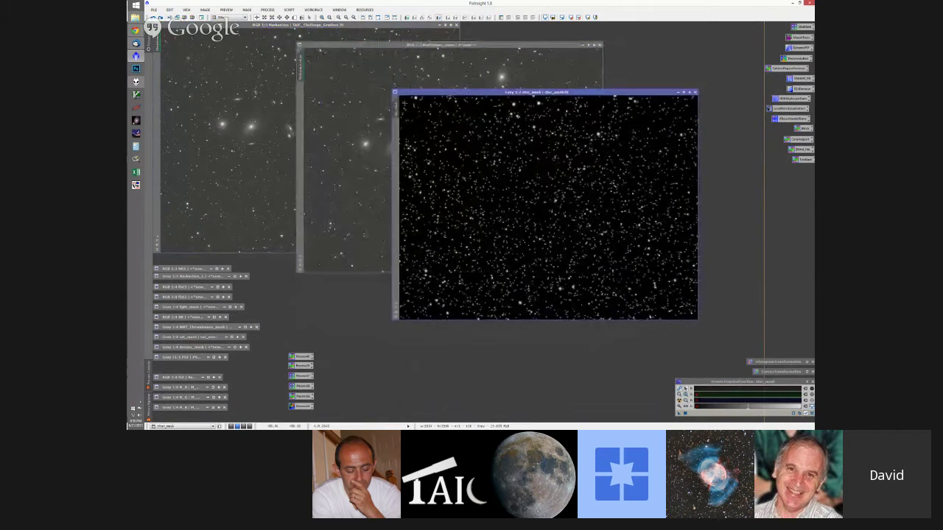
drag(394, 109, 300, 100)
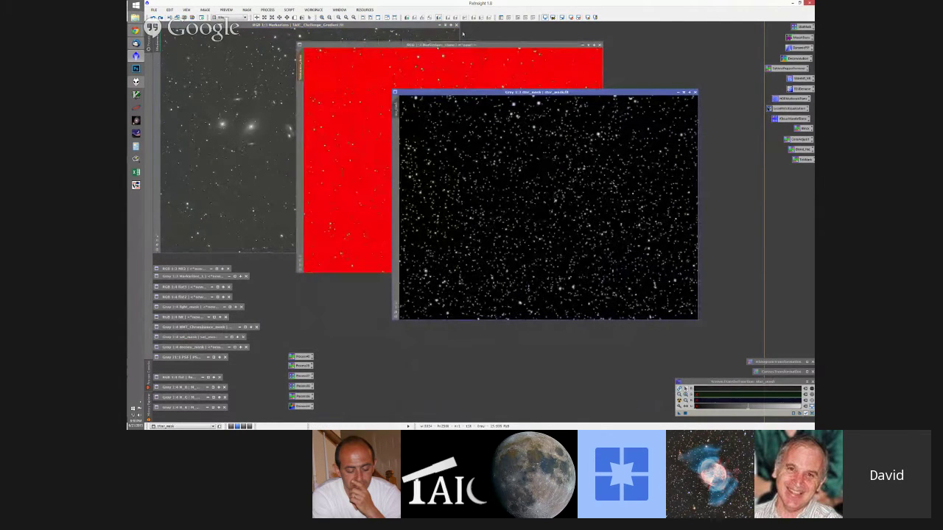
Zoom into the masked clone and toggle the mask display to compare mask coverage with the stars' color fringes.
click(456, 45)
key(ctrl+plus)
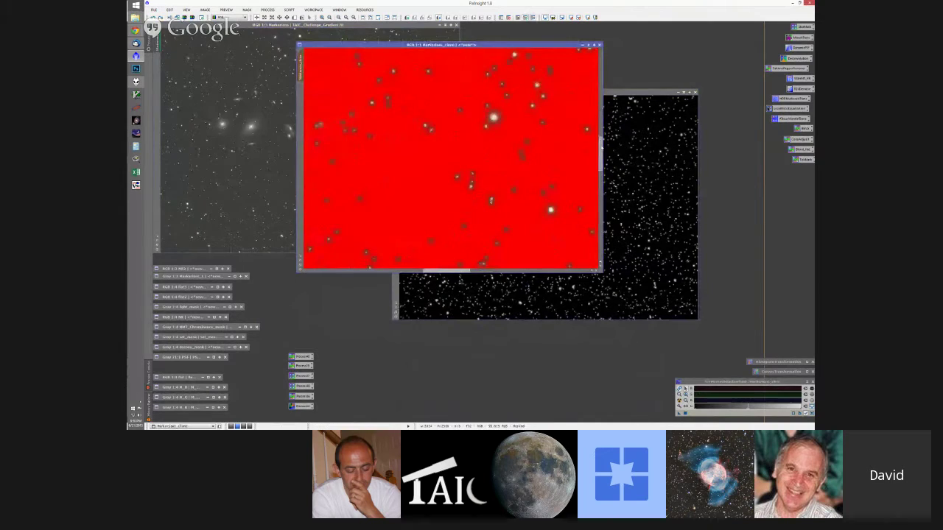
scroll(369, 92, up, 3)
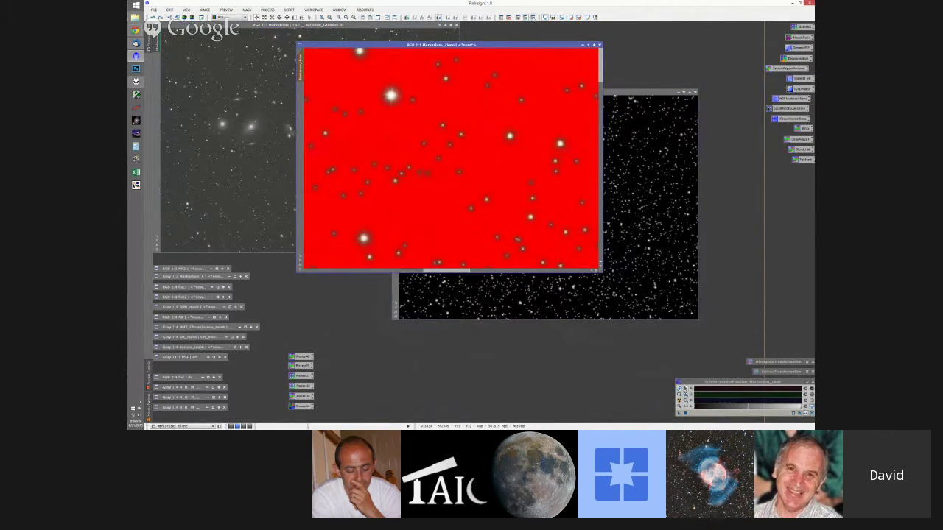
click(533, 17)
click(533, 16)
click(533, 17)
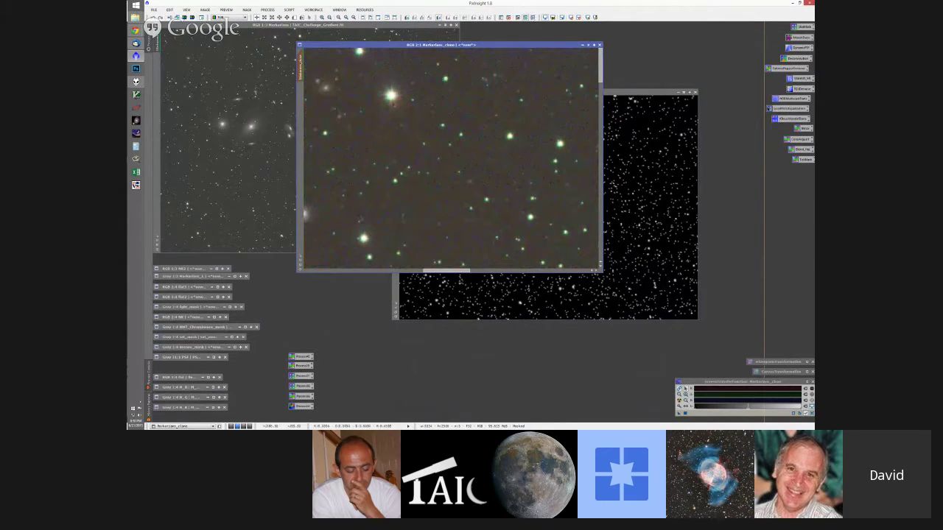
drag(447, 270, 566, 271)
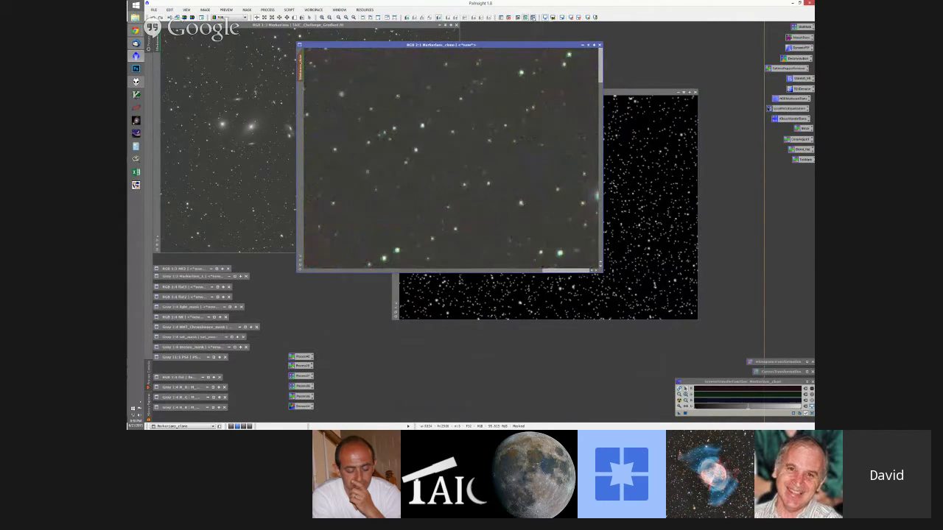
click(533, 17)
click(533, 17)
Open the first saved PixelMath process and place its window just below the clone.
double_click(301, 356)
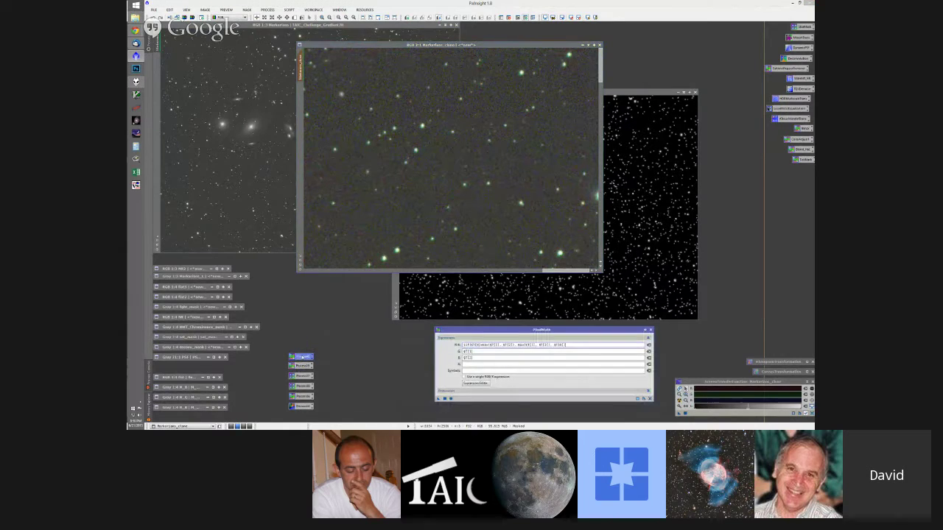
drag(548, 332, 562, 281)
triple_click(581, 296)
key(Tab)
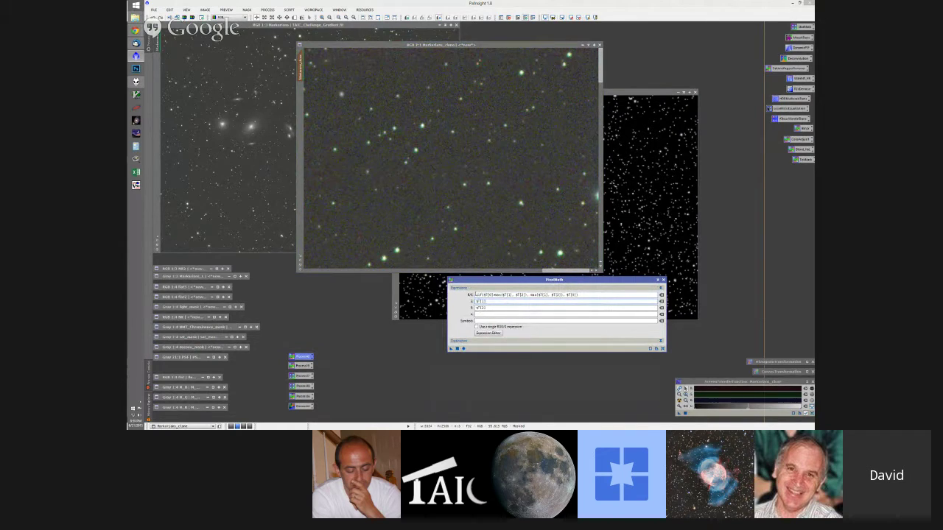
Examine each part of the red-channel iif expression, including its condition, max term and fallback value.
drag(475, 295, 573, 295)
click(517, 297)
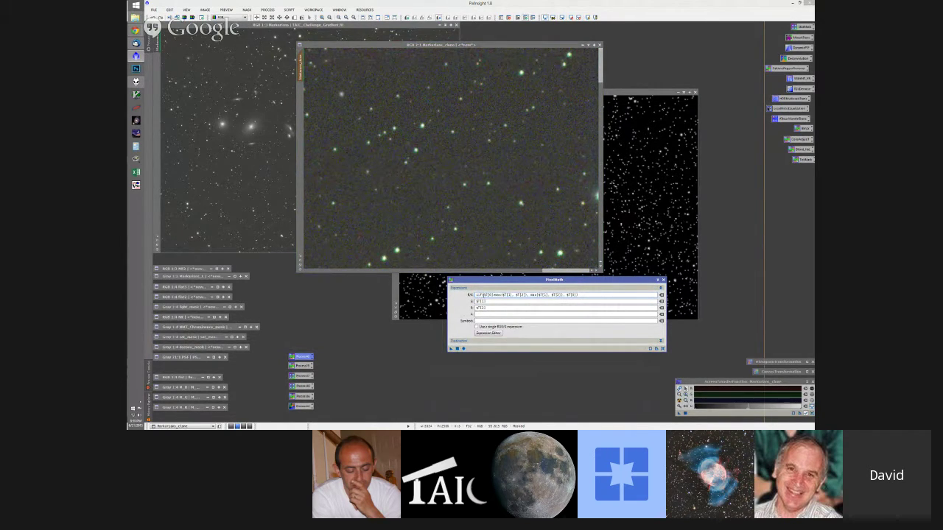
double_click(489, 295)
drag(484, 295, 492, 295)
drag(494, 295, 525, 296)
click(526, 295)
drag(531, 294, 564, 295)
drag(567, 295, 573, 295)
Apply the saved PixelMath expression to the masked clone and inspect the stars near its lower edge.
drag(600, 67, 601, 241)
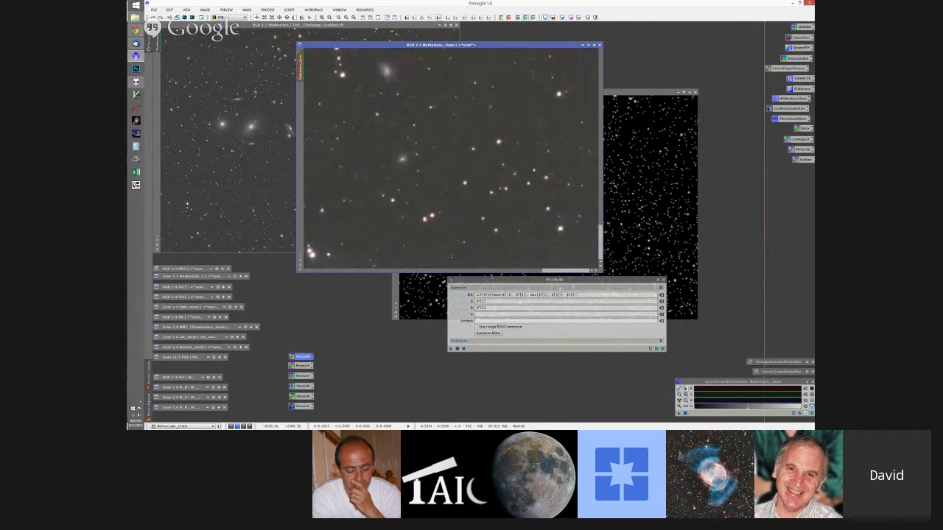
drag(565, 269, 343, 262)
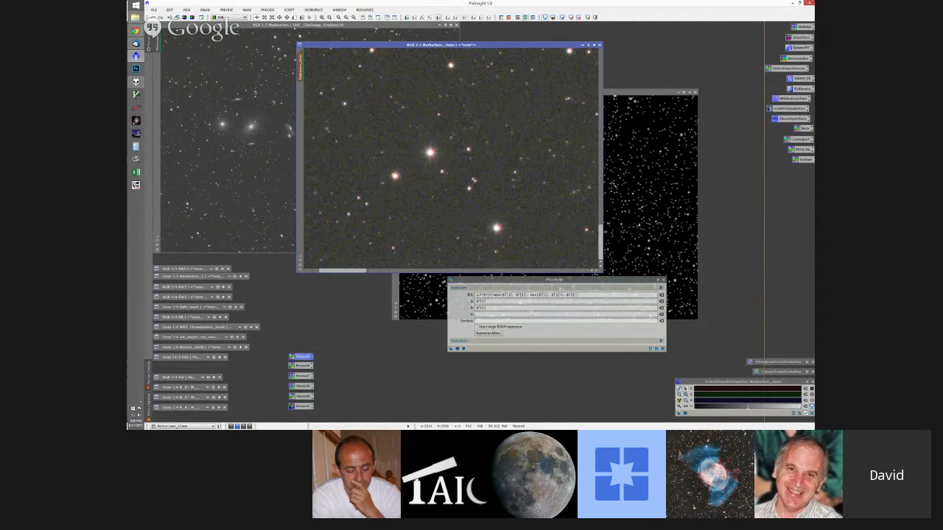
mouse_move(450, 348)
mouse_down()
mouse_move(463, 246)
mouse_move(428, 194)
mouse_up()
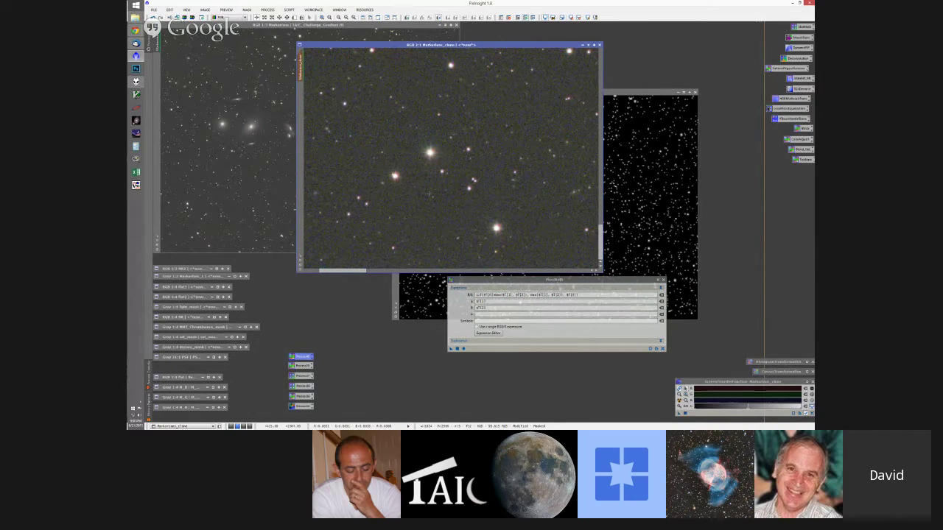
scroll(429, 193, up, 1)
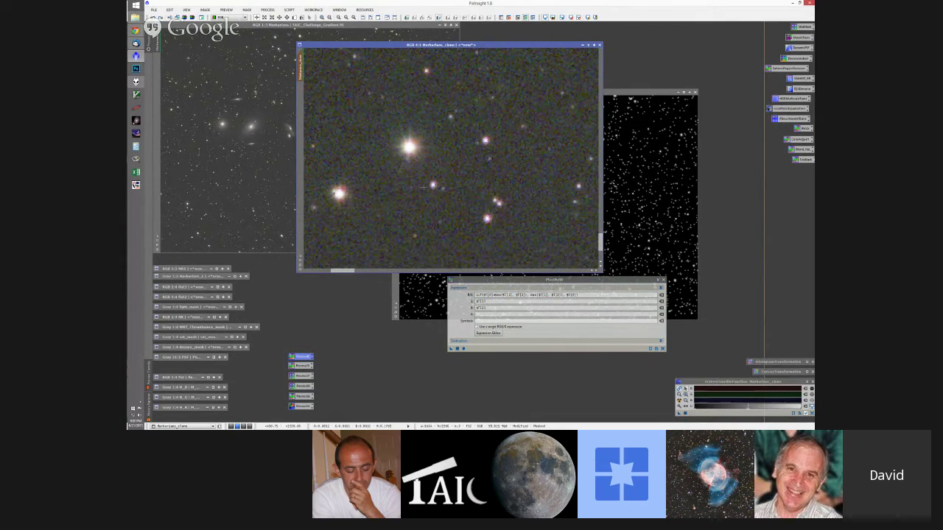
scroll(423, 187, down, 5)
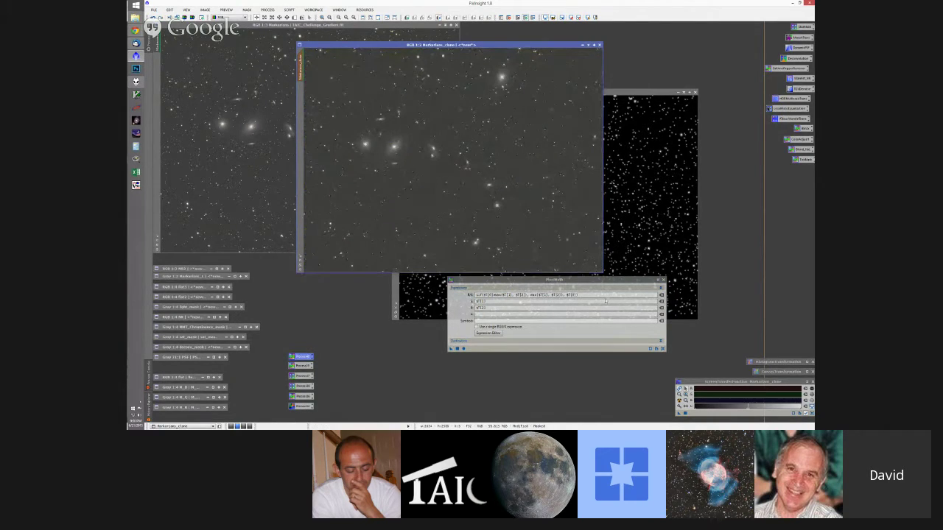
Move the iif expression from the red channel to the green channel and set the red channel expression to $T[0].
drag(589, 295, 450, 296)
key(ctrl+c)
key(Delete)
key(Tab)
key(ctrl+v)
click(485, 294)
text($T[0])
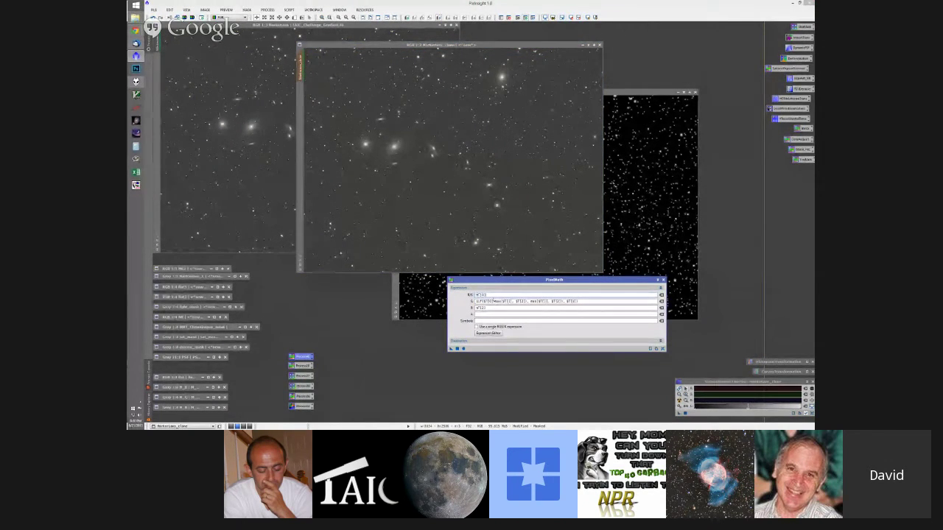
Adapt the channel indices in the green expression to read iif($T[1]>max($T[0], $T[2]), max($T[0], $T[2]), $T[1]).
click(514, 302)
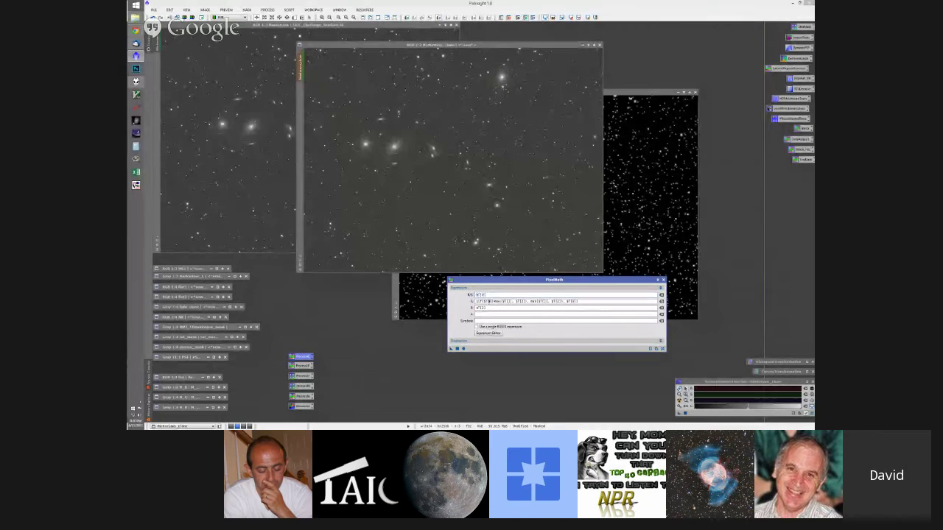
double_click(573, 301)
text(1)
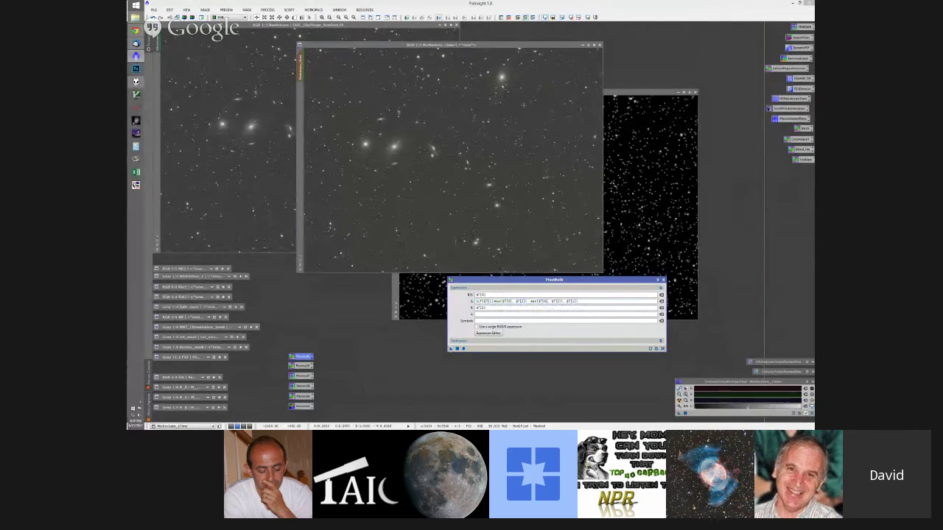
Apply the green-channel PixelMath expression to the masked clone, keeping a close view of its green-fringed stars.
scroll(500, 76, up, 5)
scroll(543, 252, down, 3)
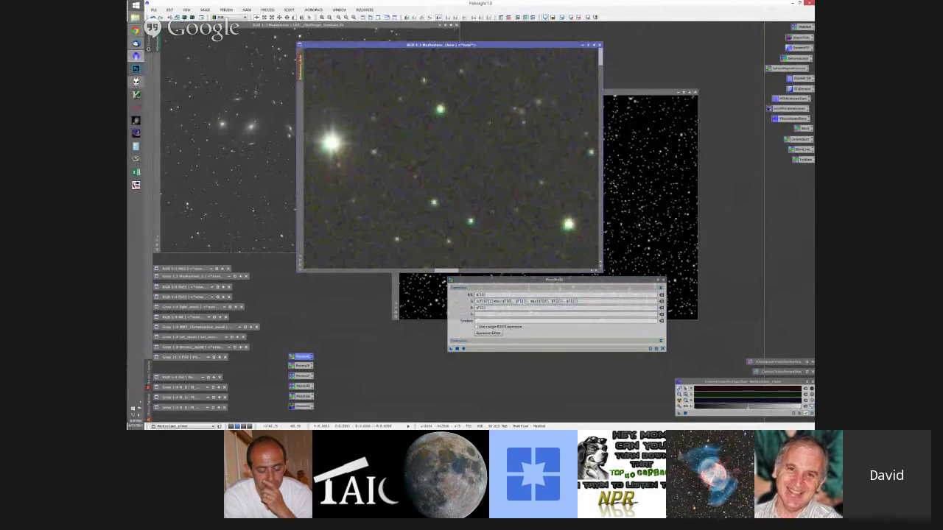
scroll(543, 252, left, 2)
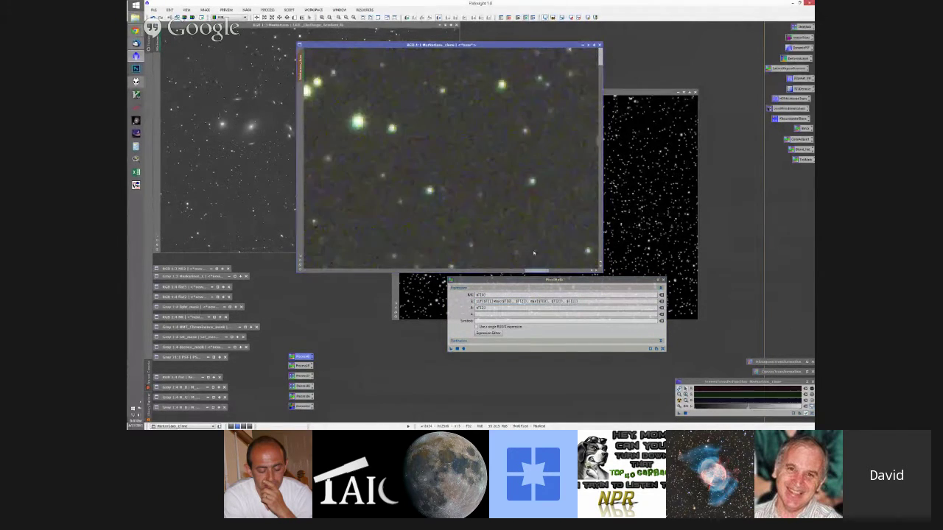
drag(452, 349, 469, 122)
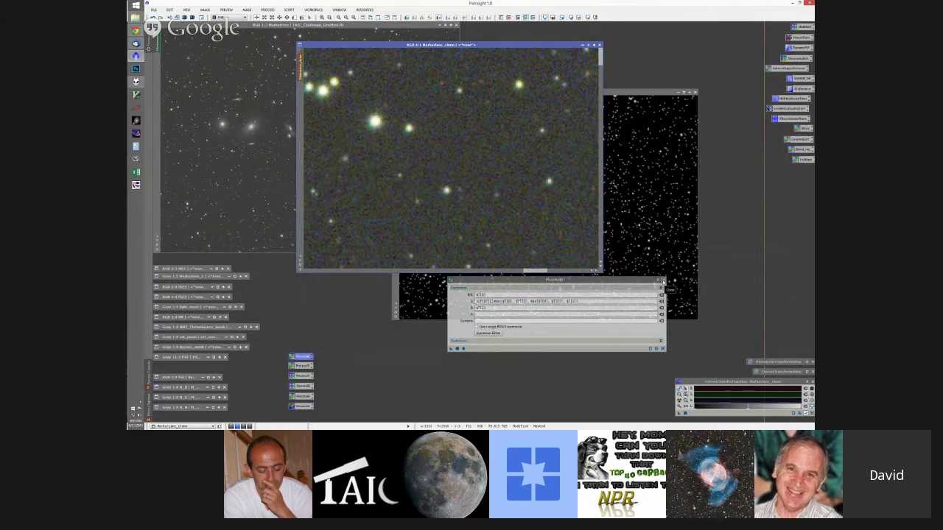
Remove the star mask from the clone and close PixelMath.
click(508, 18)
click(663, 280)
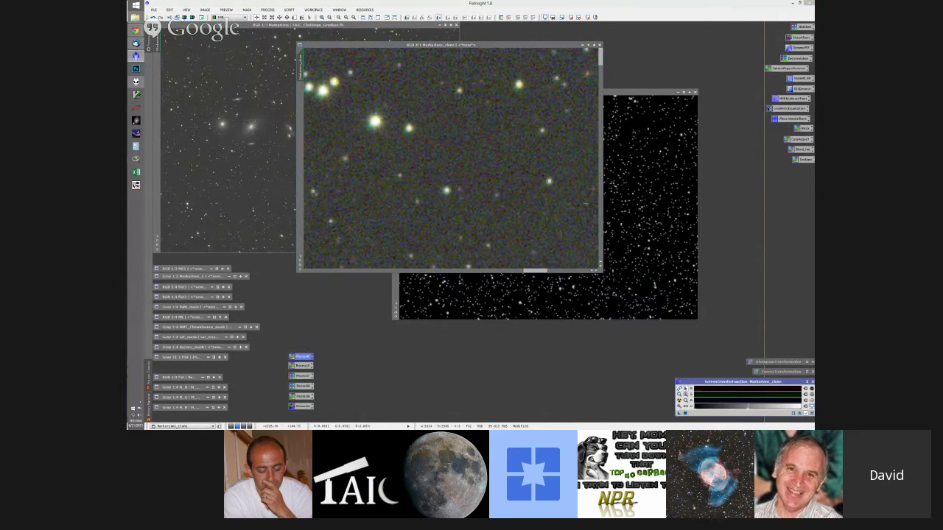
scroll(452, 140, down, 4)
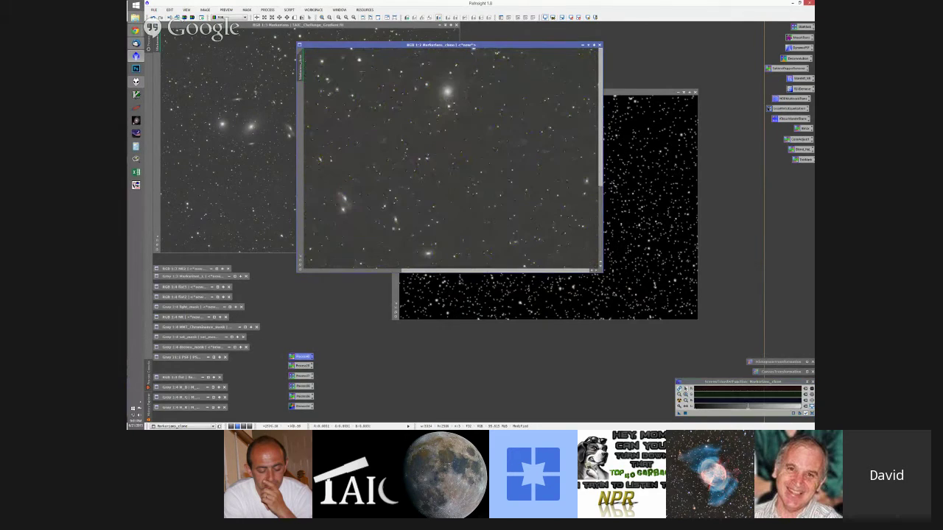
Open the ColorMask script for the clone, place its dialog beside the image, and choose the Cyan hue range with a curved mask.
click(289, 10)
mouse_move(295, 67)
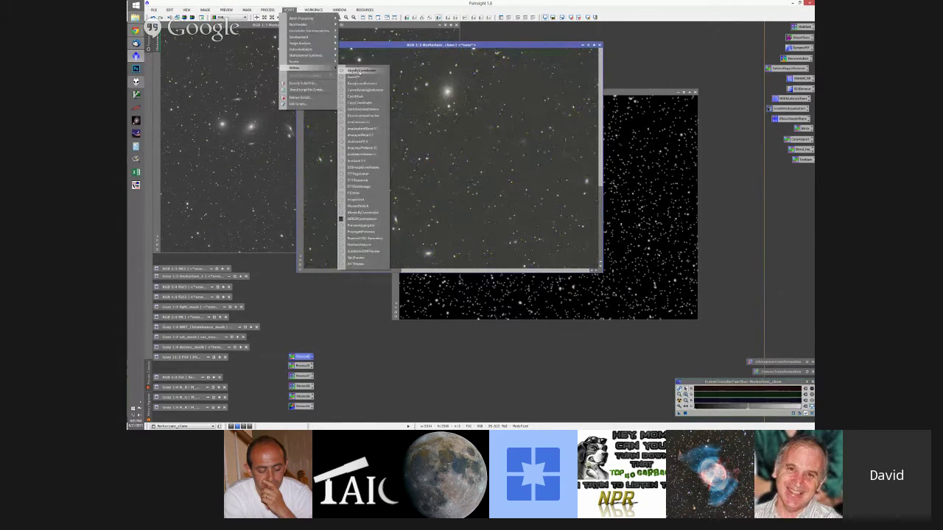
click(356, 95)
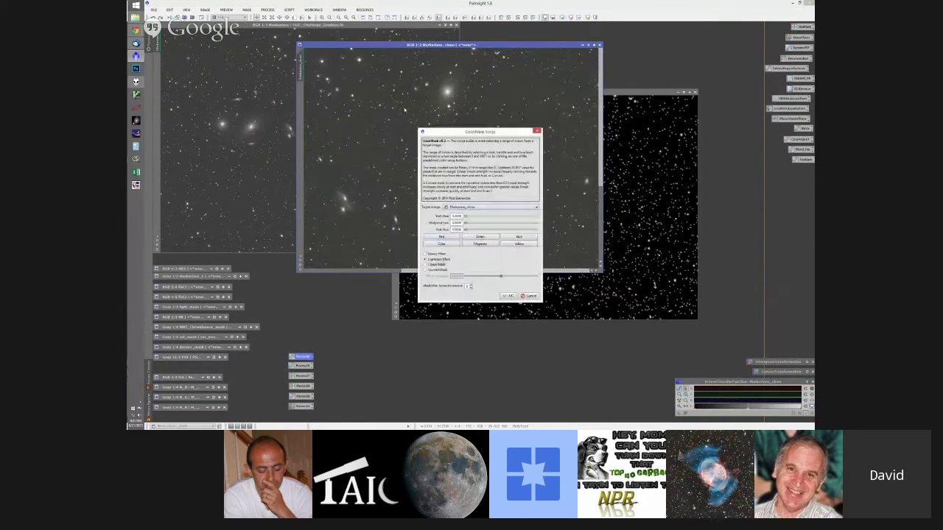
drag(472, 133, 657, 107)
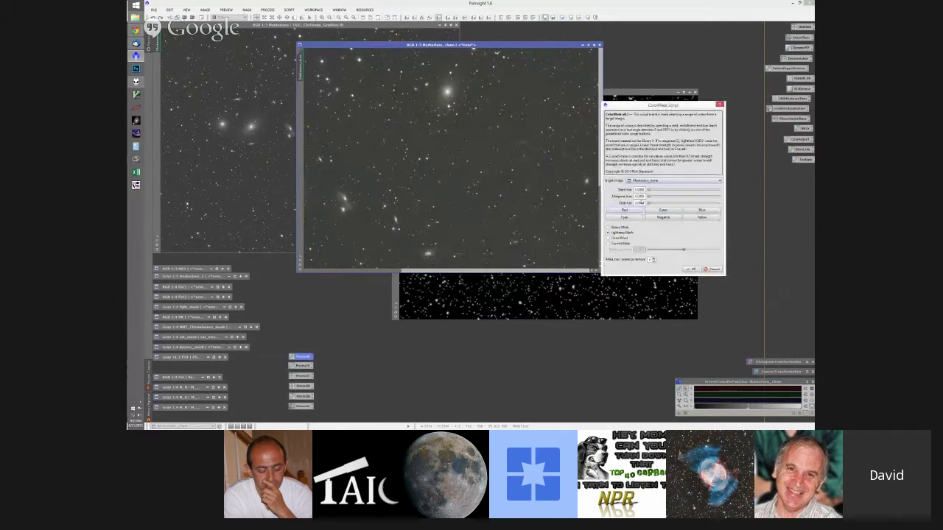
click(625, 217)
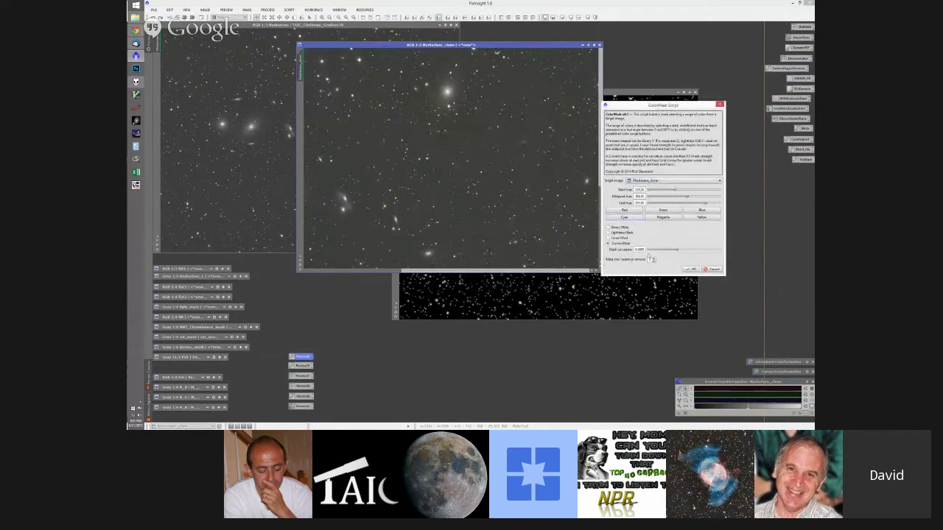
Generate the cyan color mask for Markarians_clone and smooth it with a larger Gaussian library filter using Convolution.
click(691, 268)
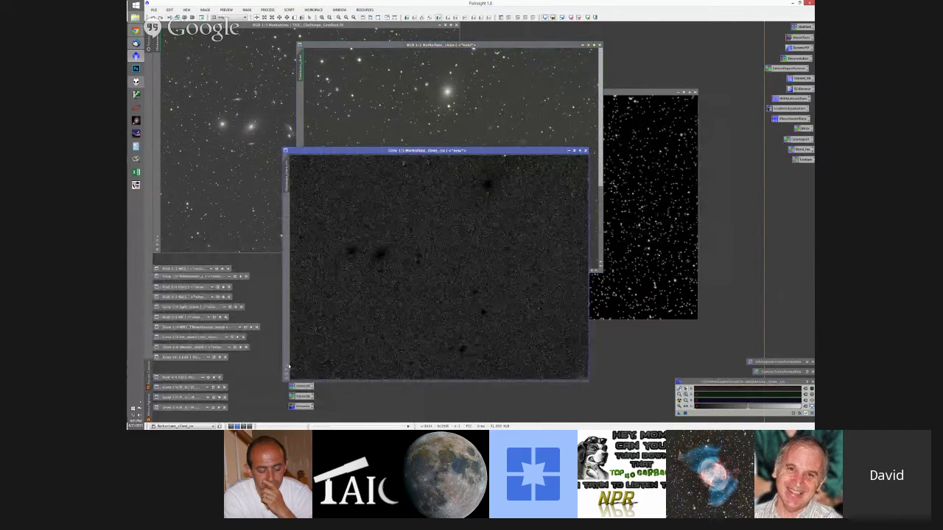
click(148, 383)
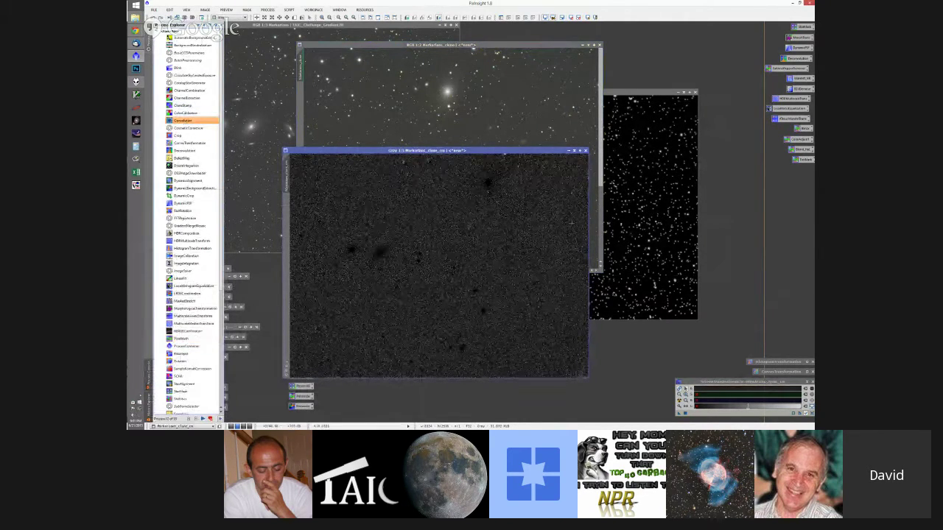
click(148, 382)
double_click(182, 120)
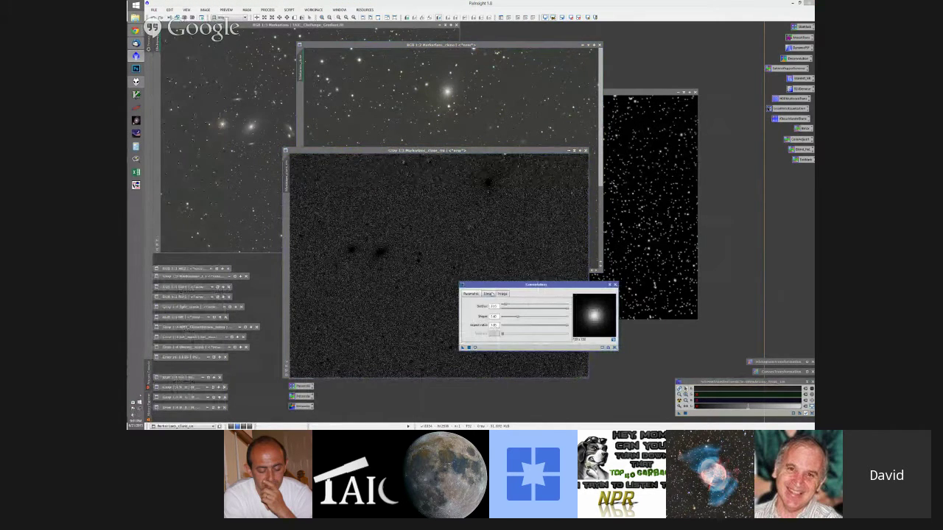
click(489, 294)
click(488, 324)
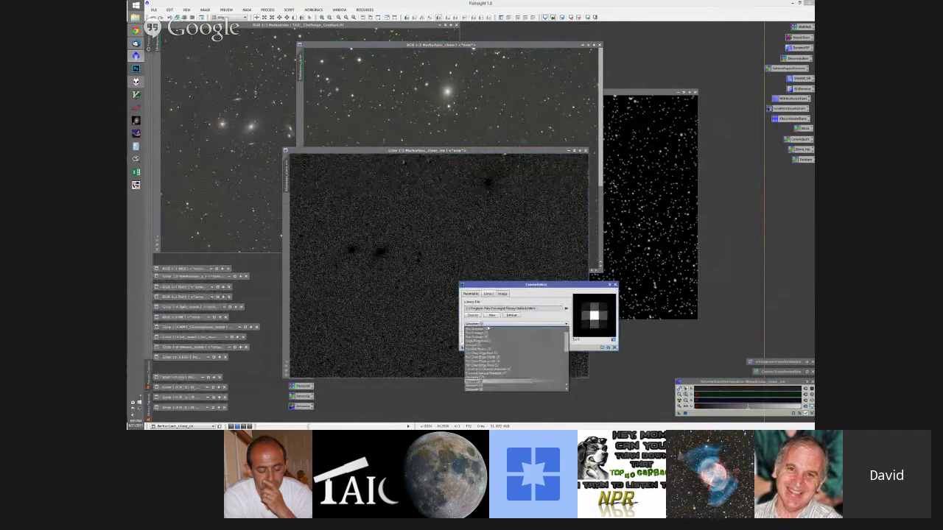
click(486, 377)
drag(463, 347, 429, 204)
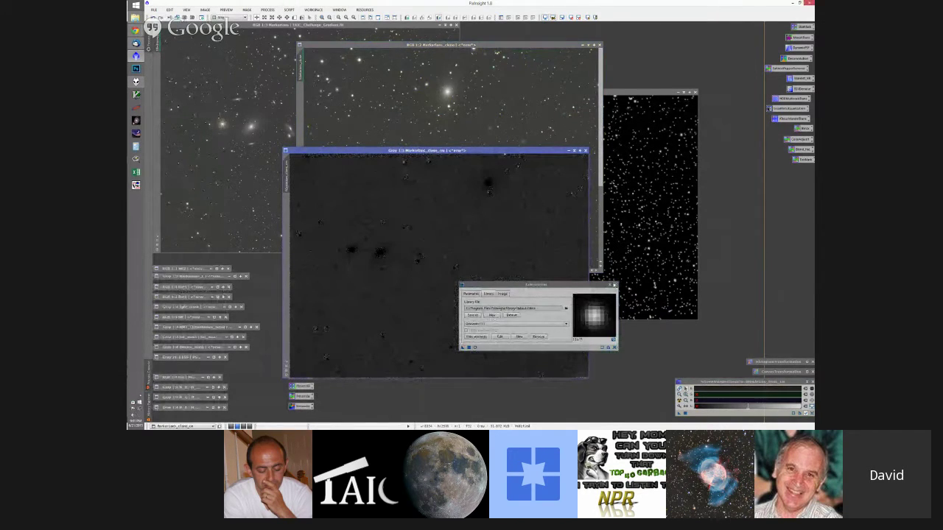
Multiply the color mask by the star mask with the single PixelMath expression $T * star_mask and check the masked stars.
click(147, 40)
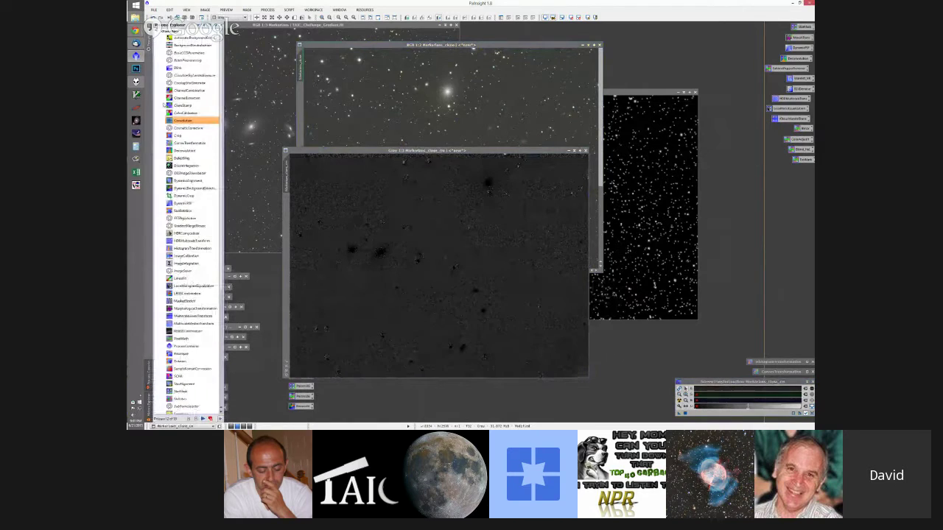
double_click(181, 338)
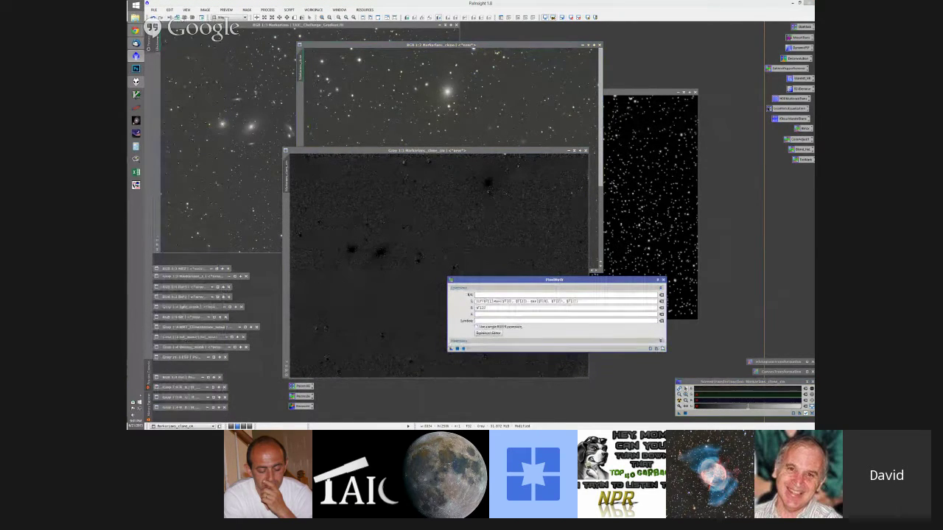
click(477, 327)
click(501, 295)
text($T)
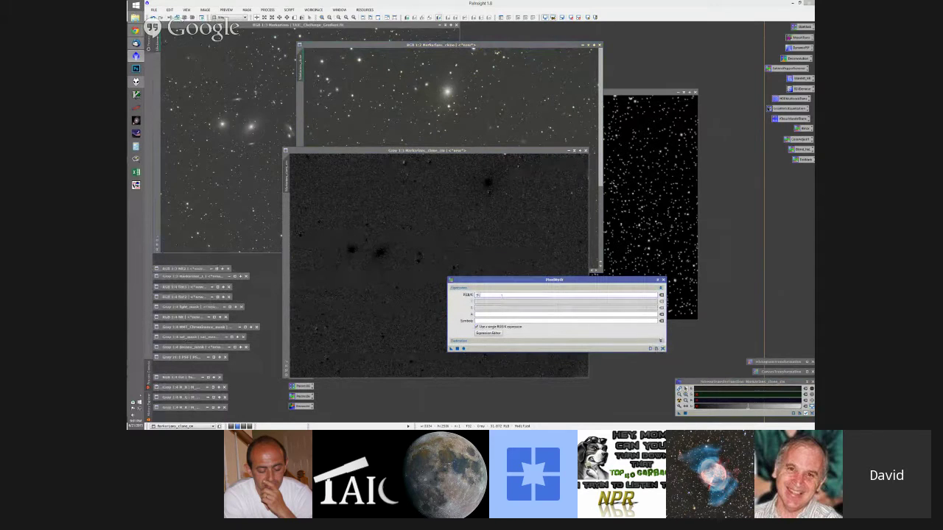
text( * star_mask)
drag(451, 349, 431, 199)
drag(553, 280, 695, 268)
click(444, 186)
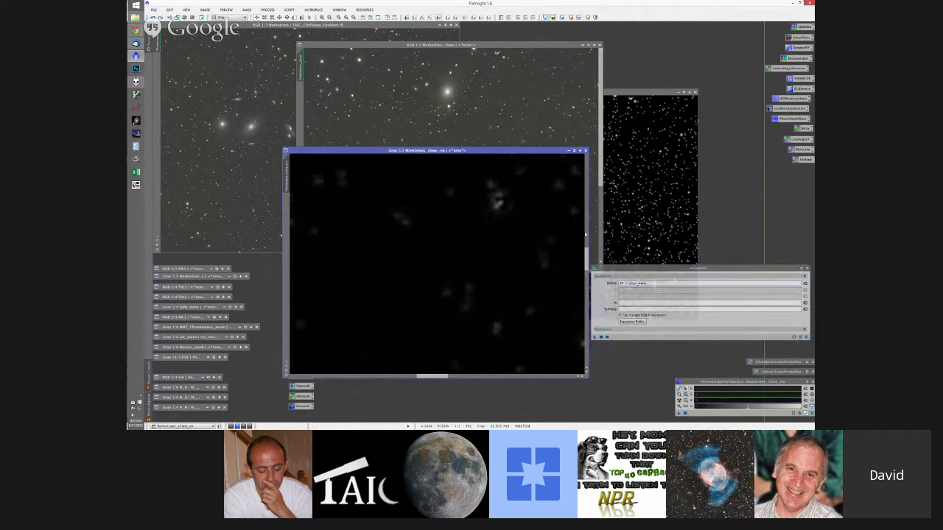
drag(587, 258, 589, 156)
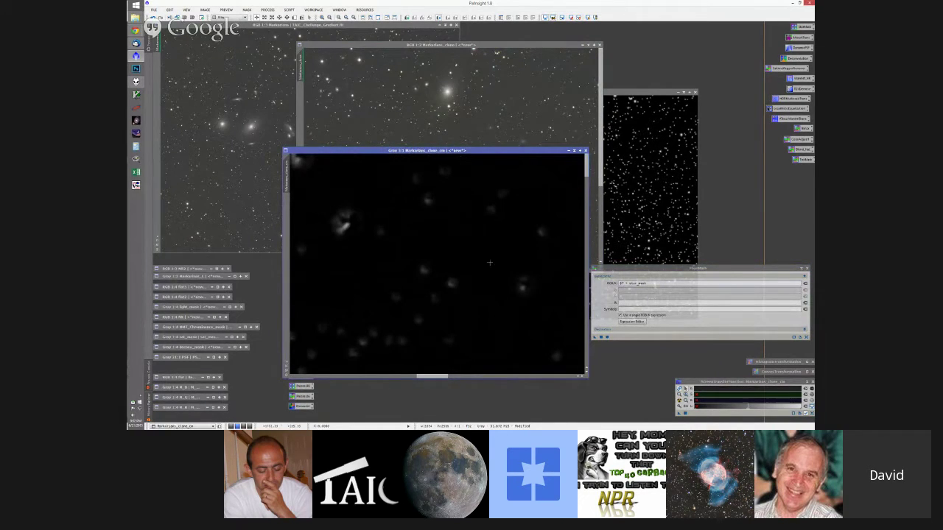
drag(432, 376, 560, 377)
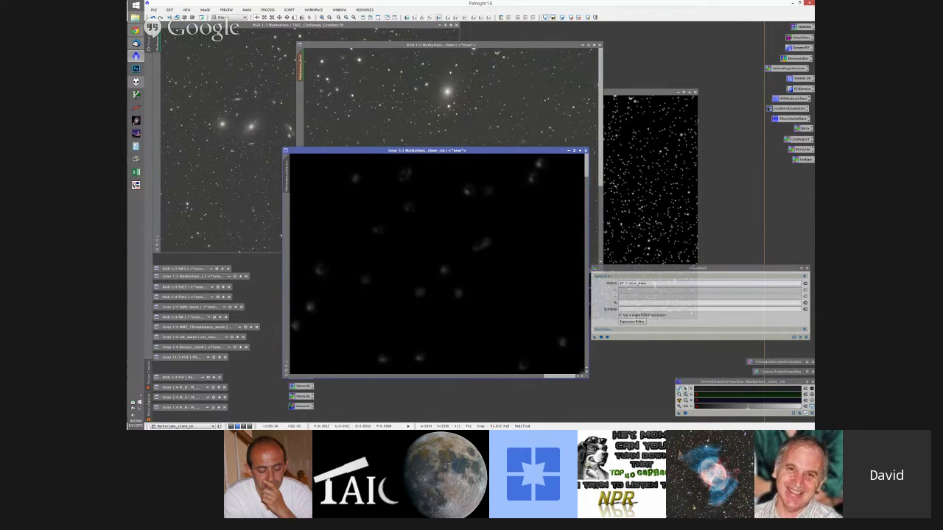
Apply the combined star color mask to Markarians_clone and compare its coverage with the cyan star halos by toggling the overlay.
click(299, 77)
key(ctrl+k)
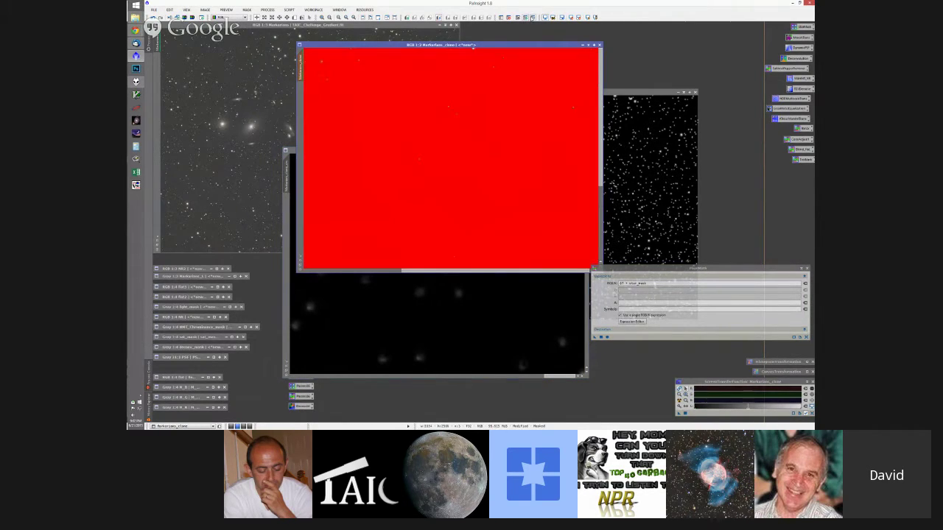
scroll(517, 135, up, 2)
scroll(444, 249, up, 3)
drag(510, 194, 475, 144)
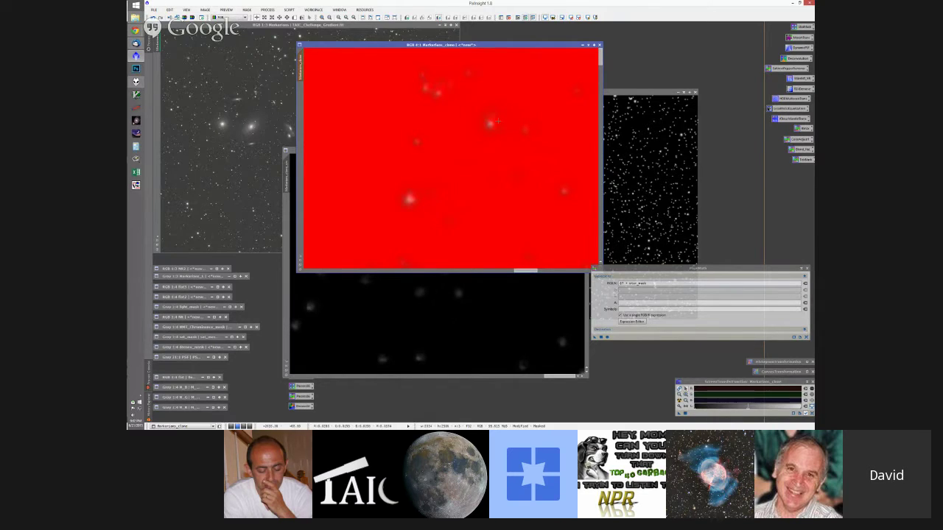
click(532, 17)
click(532, 17)
click(531, 17)
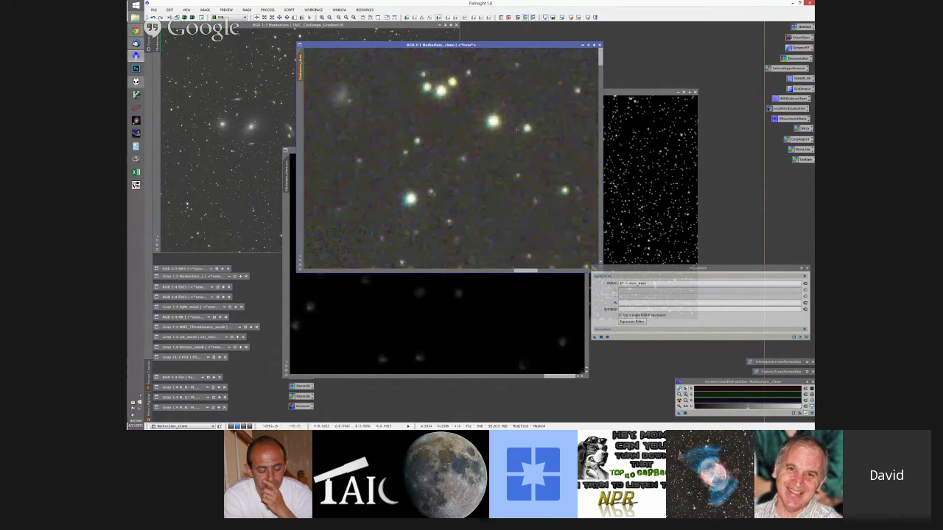
click(532, 17)
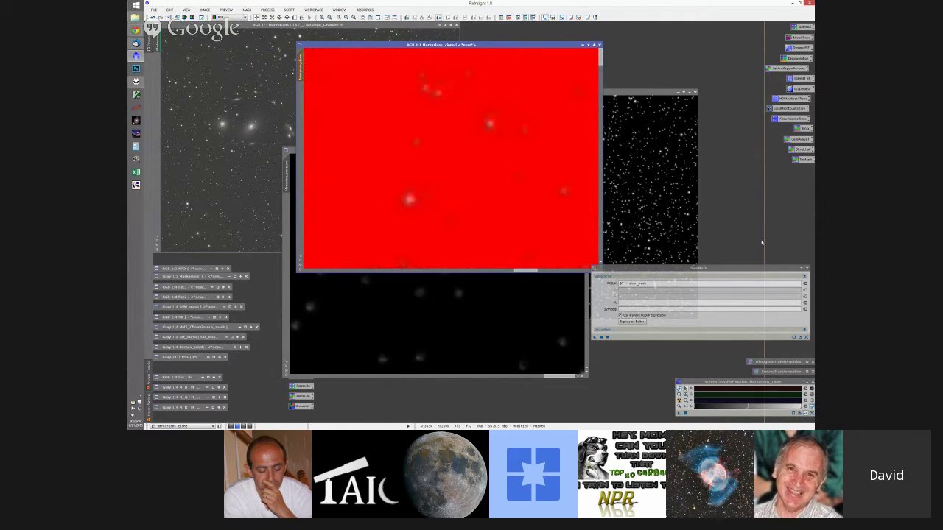
Hide the mask overlay and apply a strongly lowered saturation curve to the masked stars with CurvesTransformation.
double_click(775, 372)
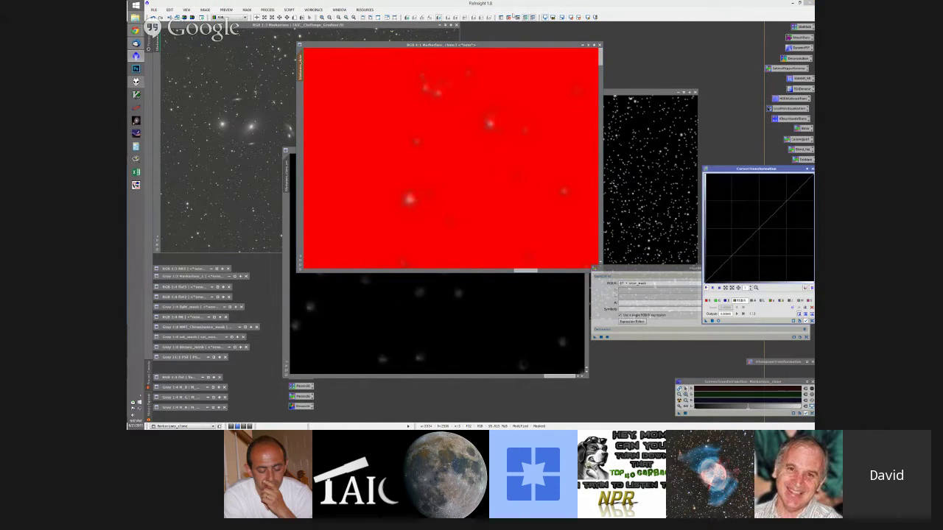
key(ctrl+k)
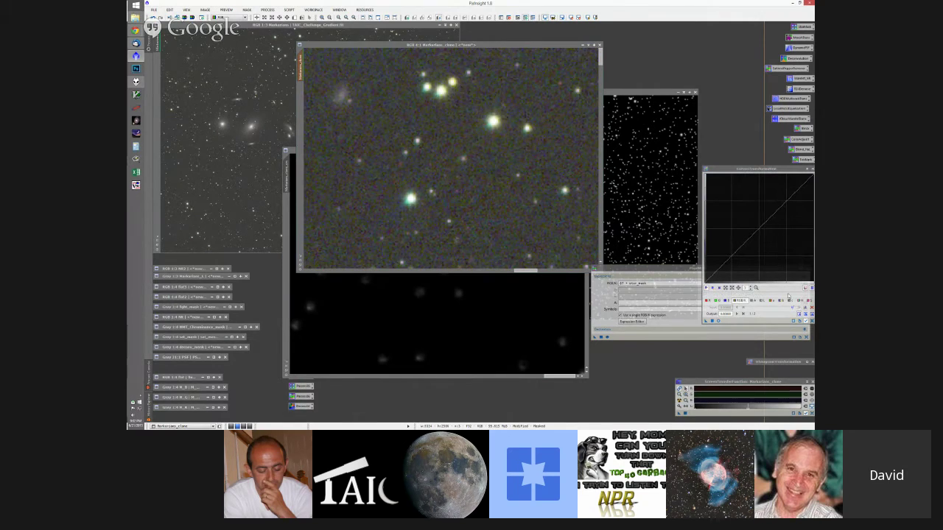
drag(778, 209, 777, 239)
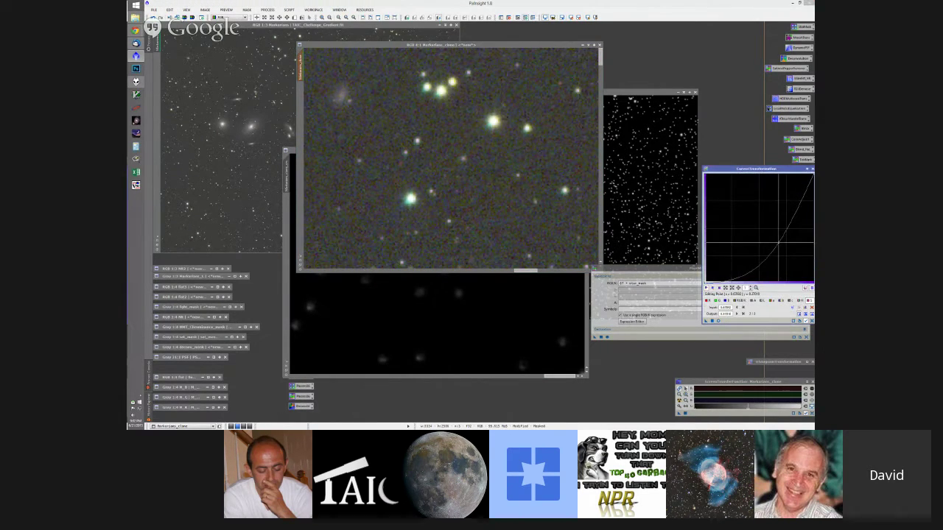
drag(813, 175, 792, 252)
click(778, 242)
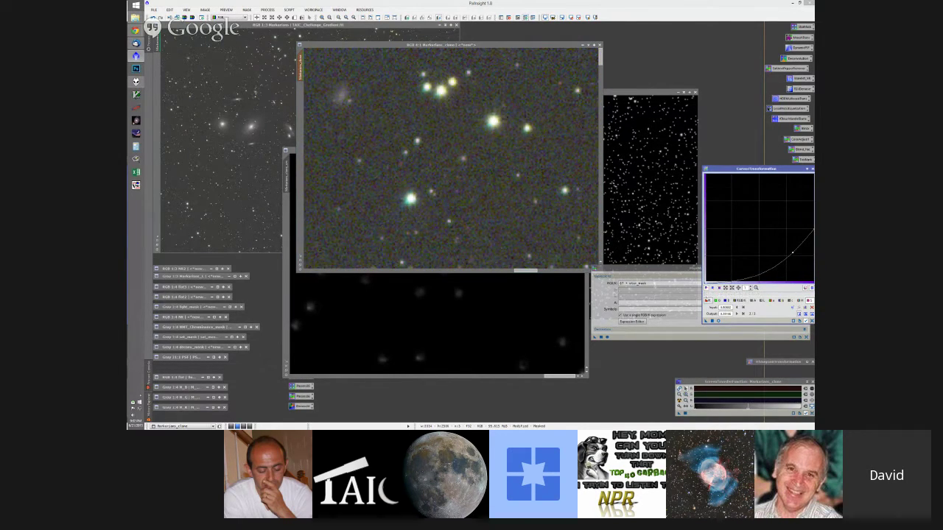
click(462, 153)
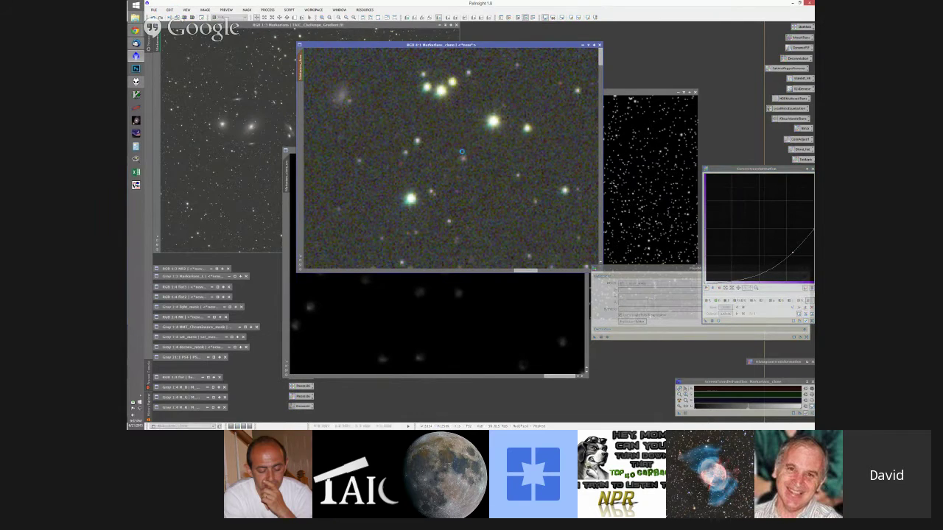
Examine the star colors and halos in Markarians_clone close up and across the whole field.
scroll(430, 120, up, 2)
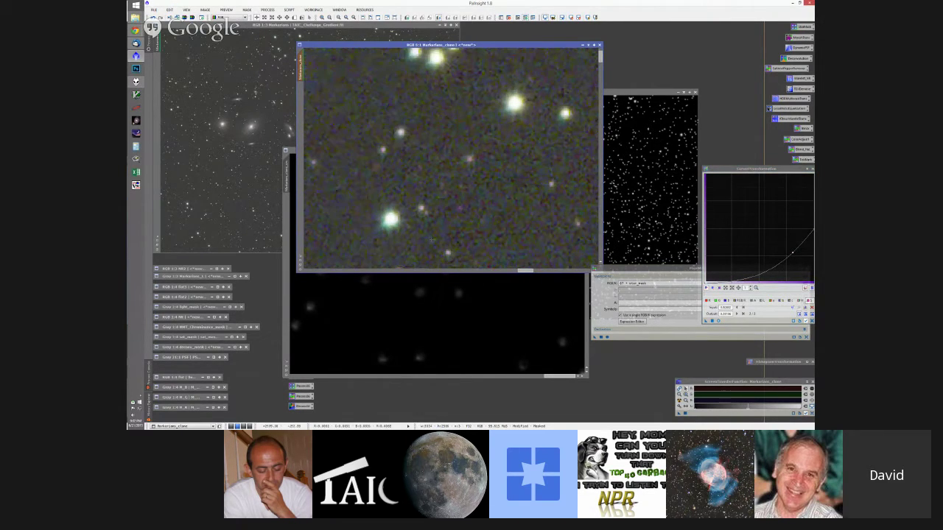
drag(528, 272, 534, 271)
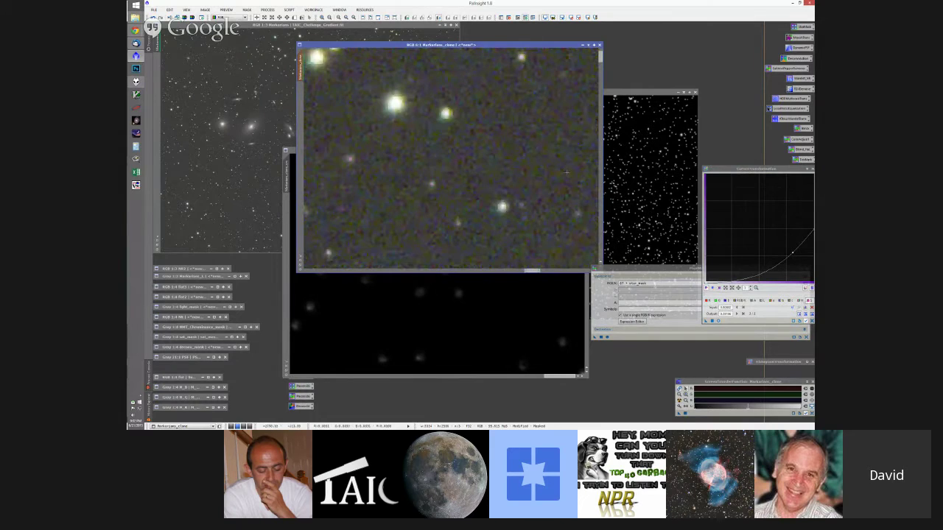
drag(601, 66, 601, 50)
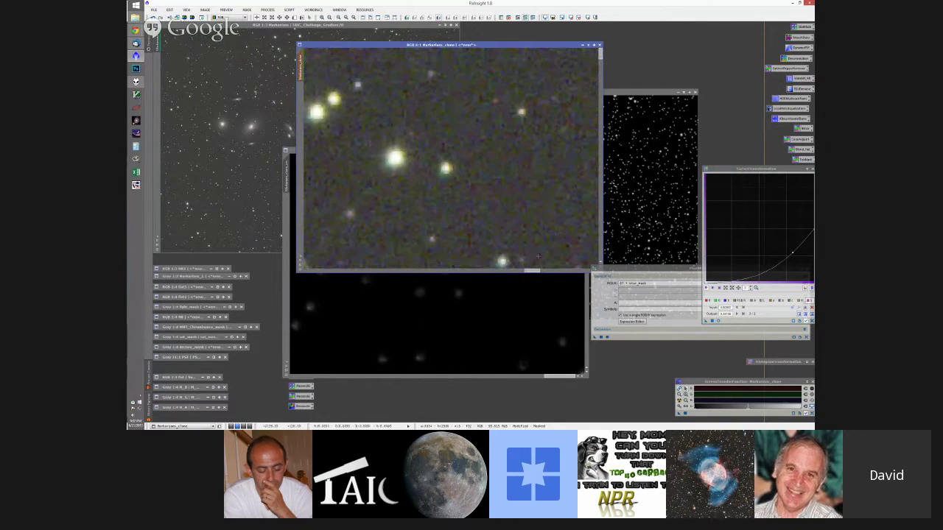
drag(531, 271, 525, 271)
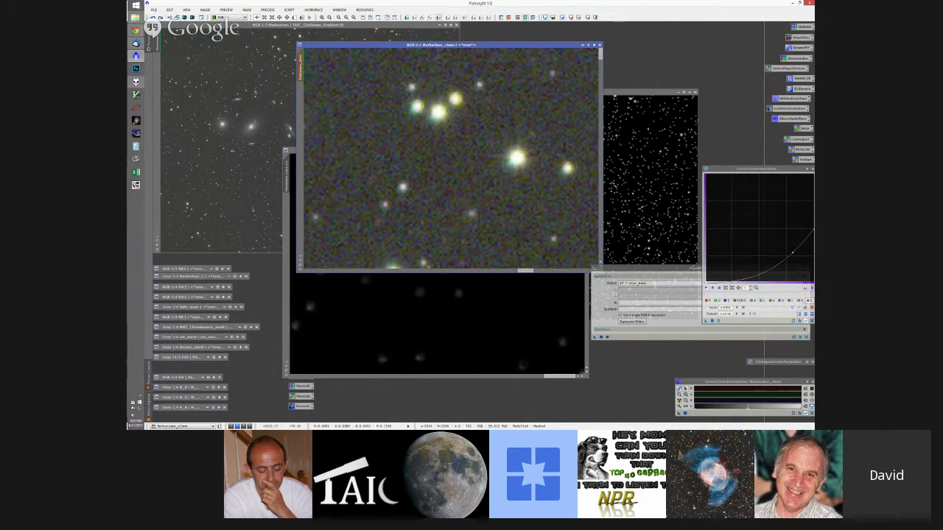
scroll(469, 167, down, 9)
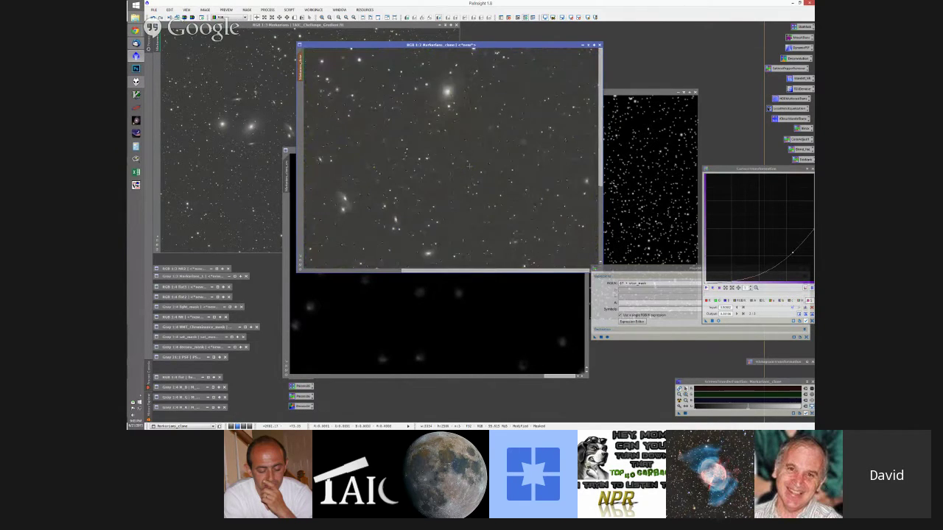
scroll(468, 167, down, 1)
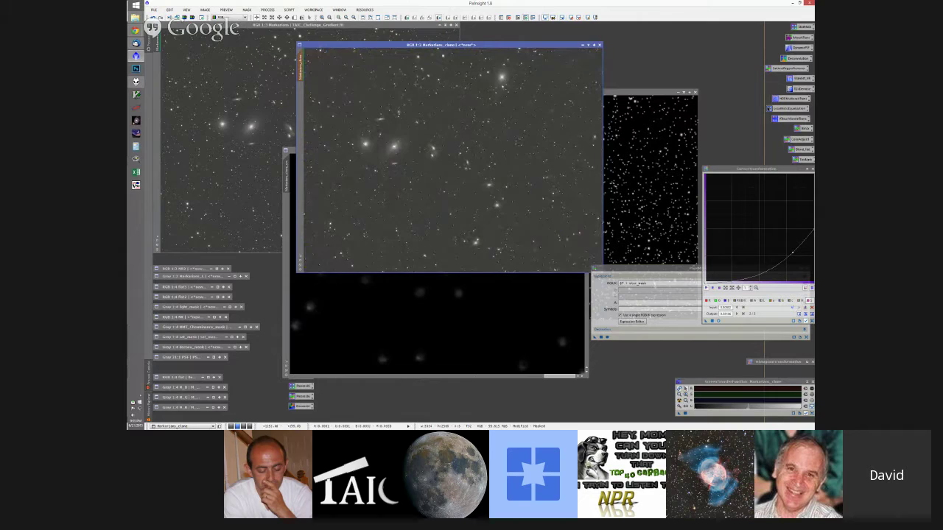
scroll(416, 86, up, 2)
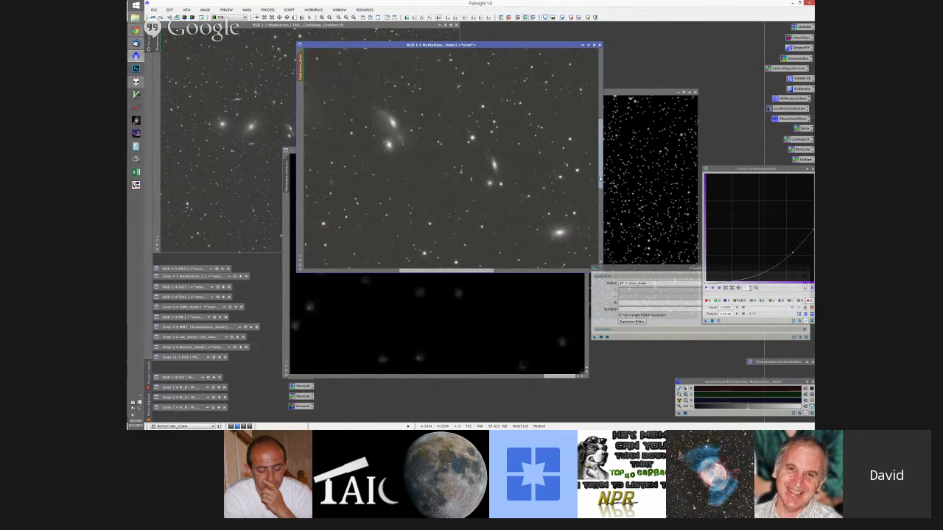
drag(600, 159, 601, 98)
drag(460, 271, 562, 274)
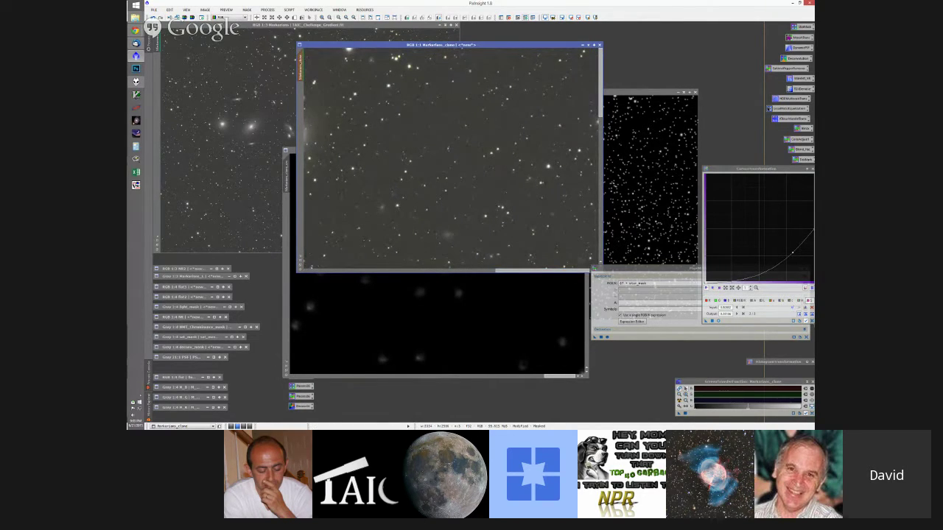
Reset the CurvesTransformation curve to its default and bring the full Markarians_clone image into view.
click(801, 322)
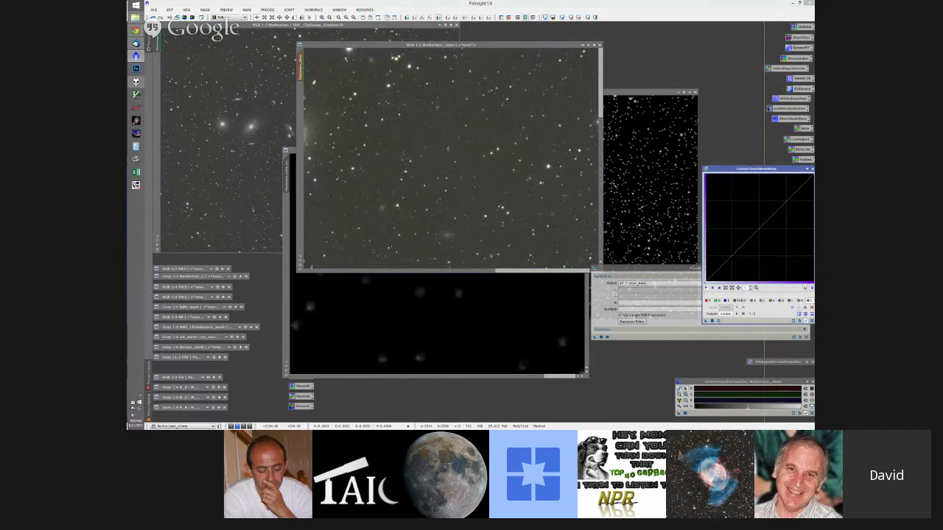
scroll(436, 108, down, 2)
Switch to the Google Hangouts window to check the call, and return to PixInsight.
mouse_move(136, 30)
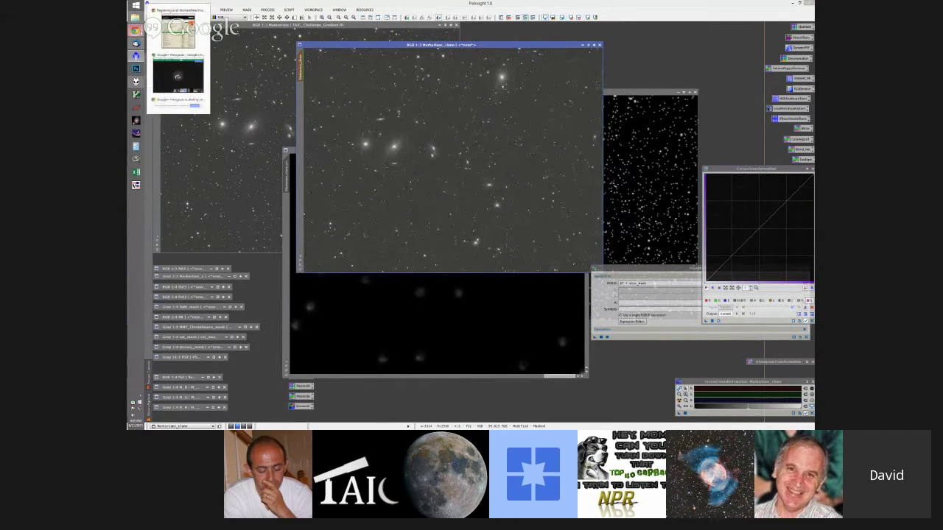
click(177, 77)
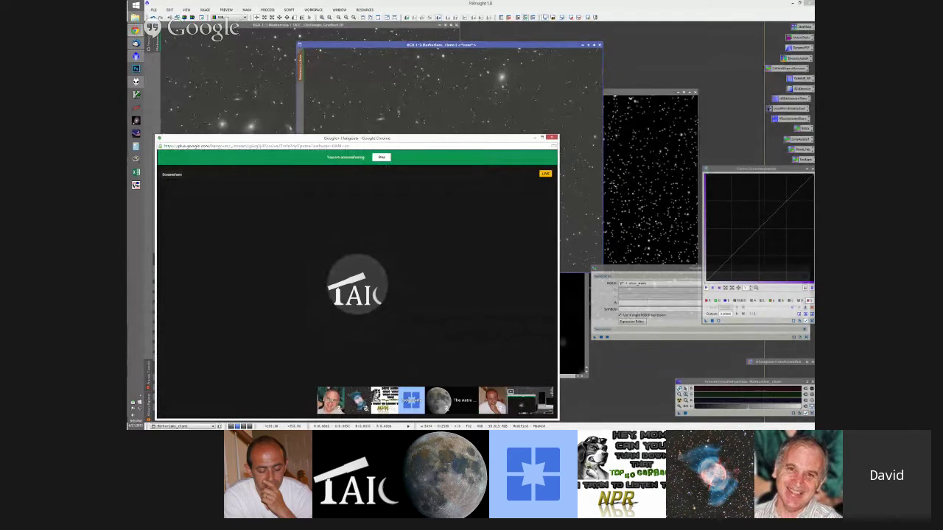
key(alt+Tab)
Inspect the stars in other regions of Markarians_clone for remaining color fringes.
scroll(449, 159, up, 3)
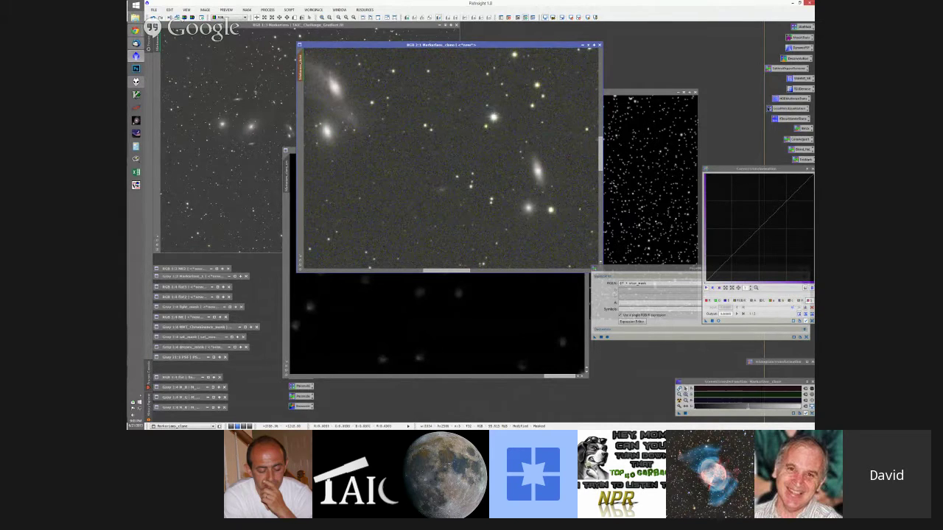
drag(600, 159, 600, 101)
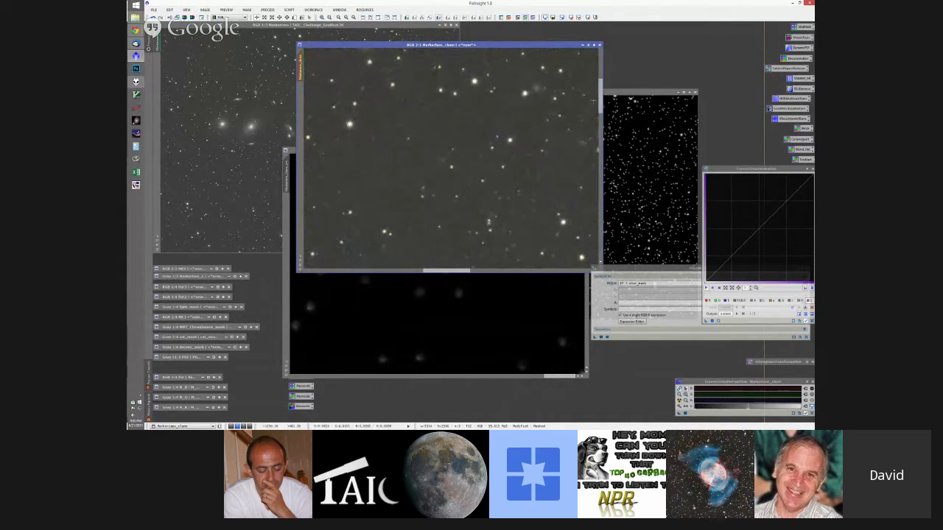
drag(446, 270, 331, 250)
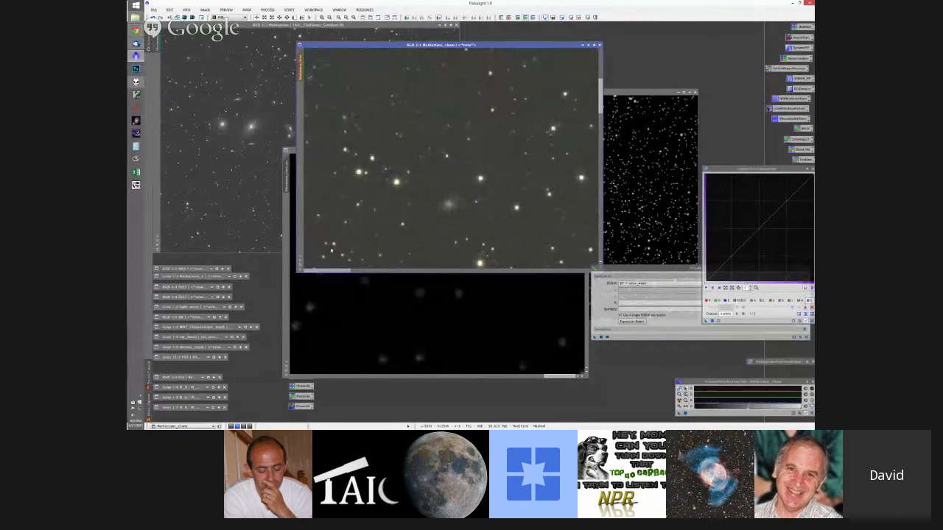
scroll(447, 153, down, 3)
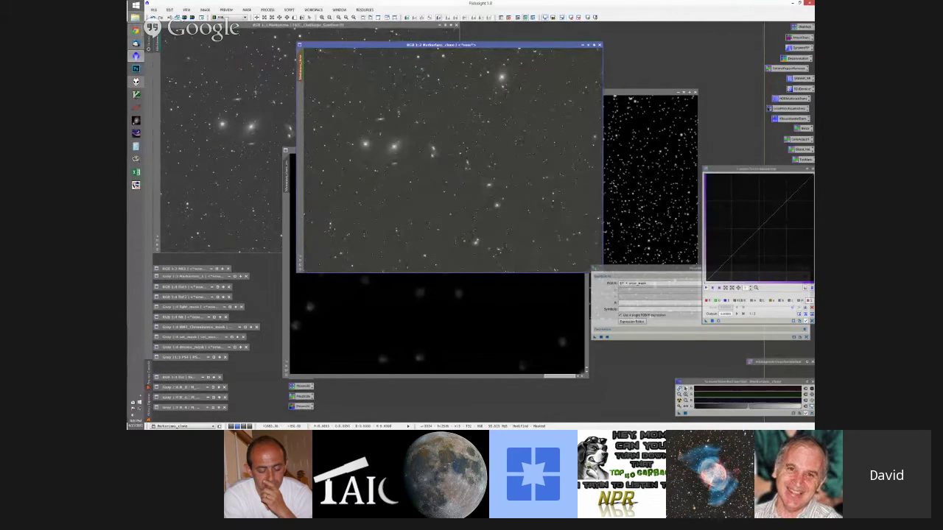
Examine the bright star halos and smaller stars of Markarians_clone close up for leftover cyan fringes.
scroll(447, 153, up, 3)
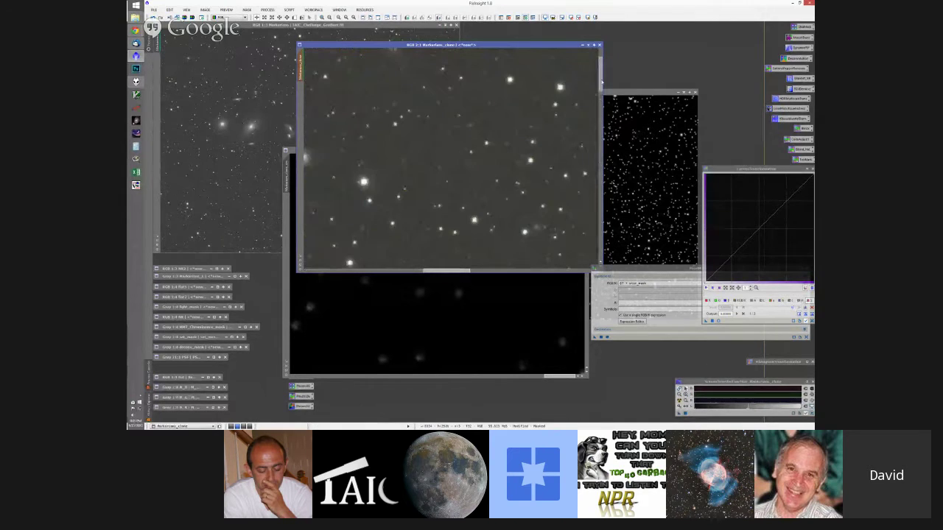
scroll(372, 91, up, 2)
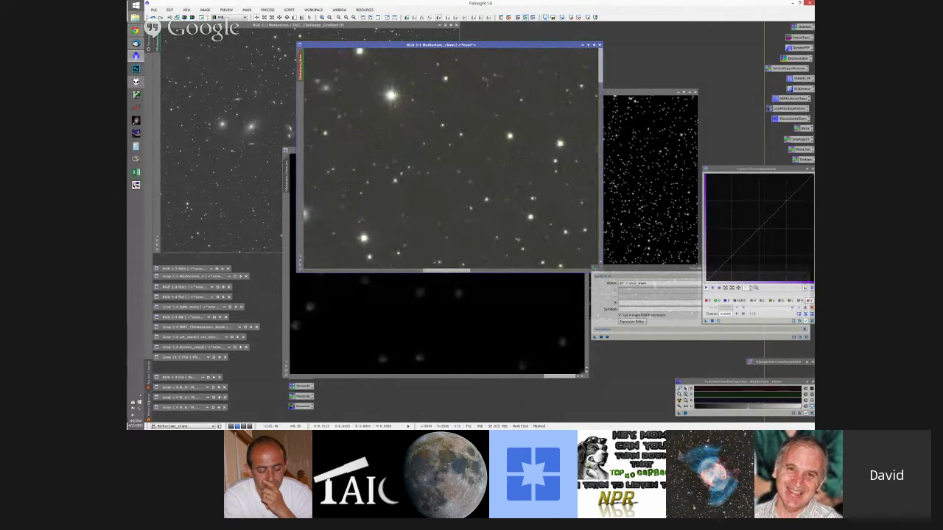
scroll(512, 102, down, 3)
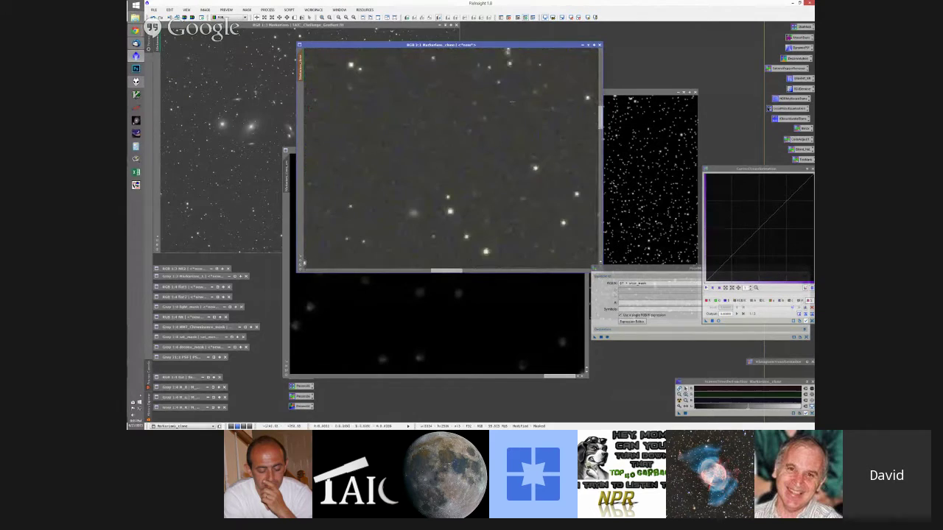
scroll(512, 101, up, 1)
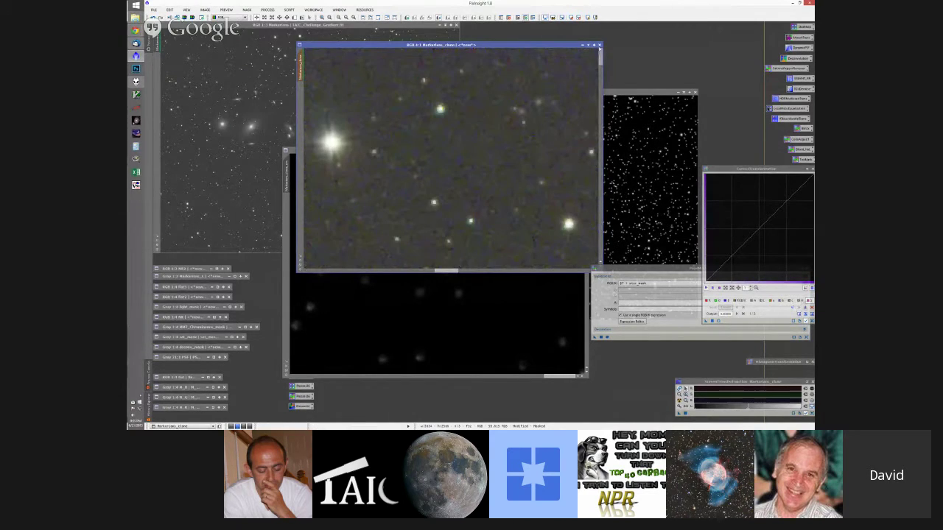
drag(309, 91, 465, 90)
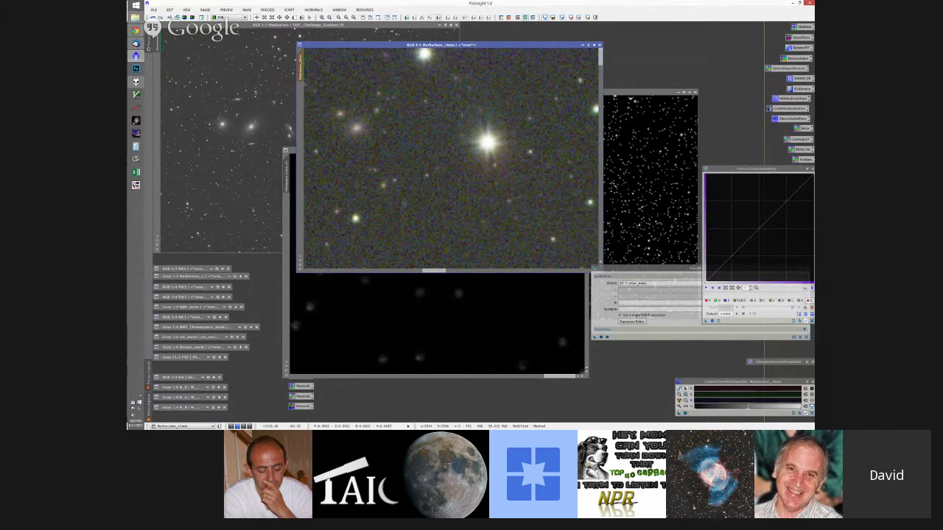
scroll(449, 157, down, 4)
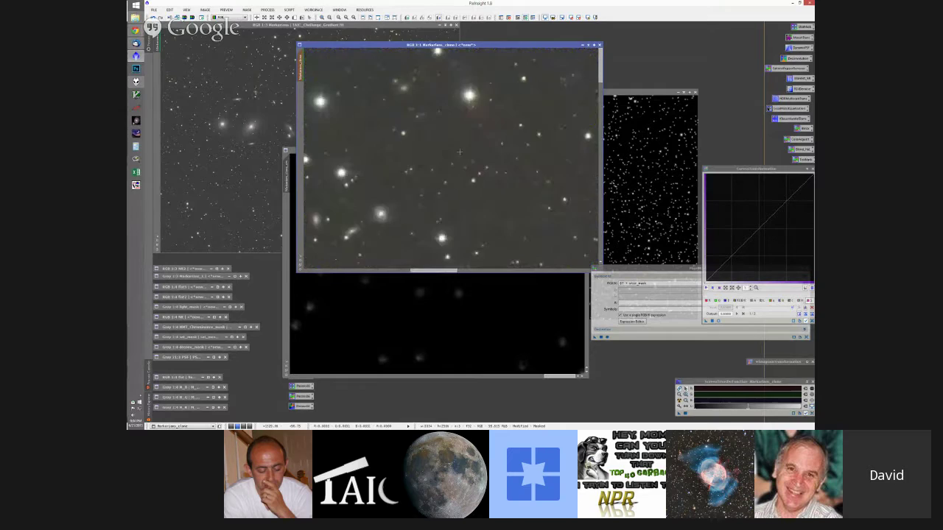
Step back and forth through the processing history of the original Markarians image to compare its stages.
click(325, 26)
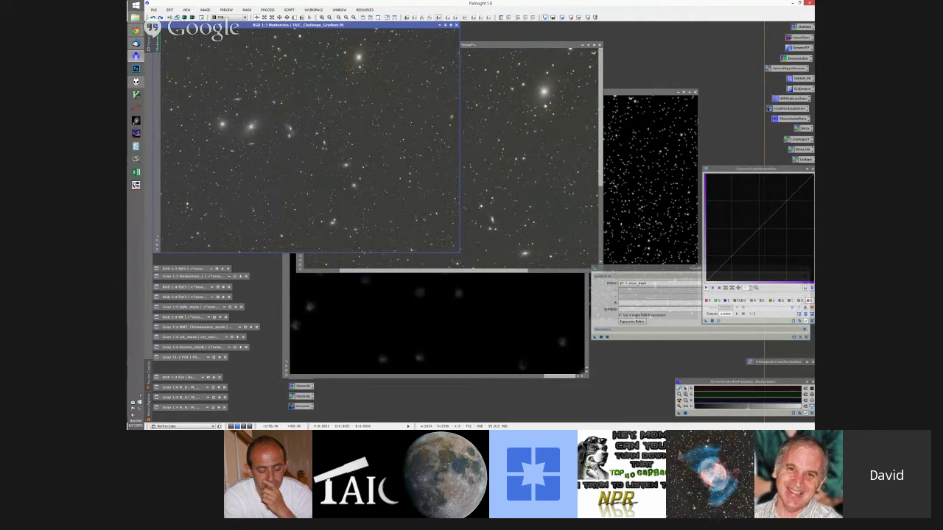
key(ctrl+z)
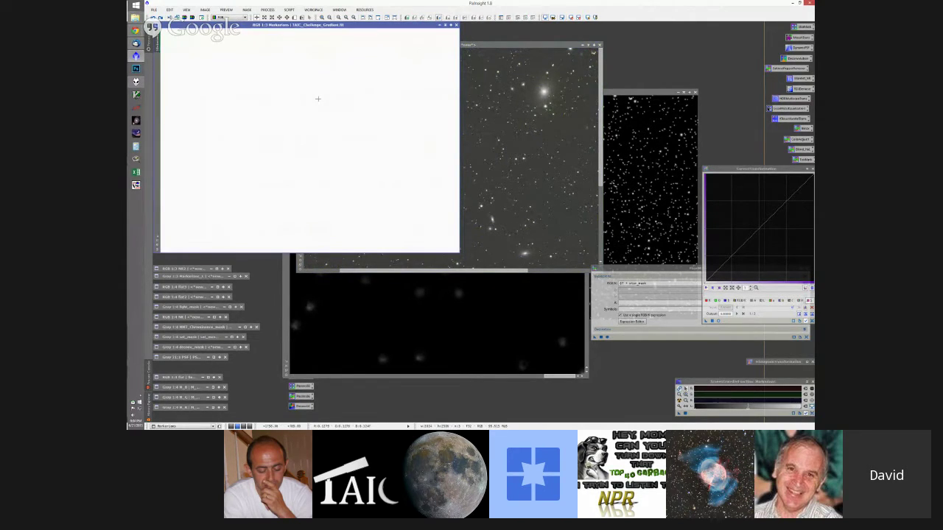
key(ctrl+y)
key(ctrl+z)
key(ctrl+y)
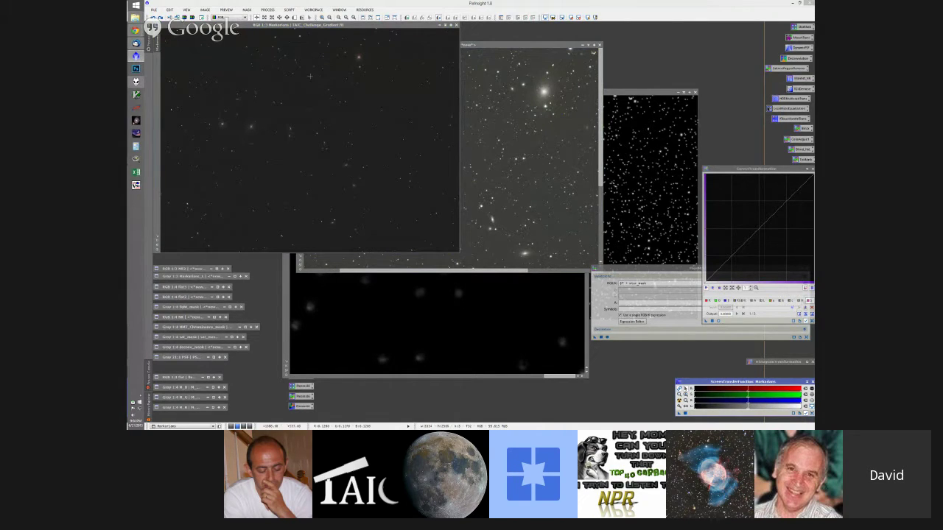
key(ctrl+z)
key(ctrl+y)
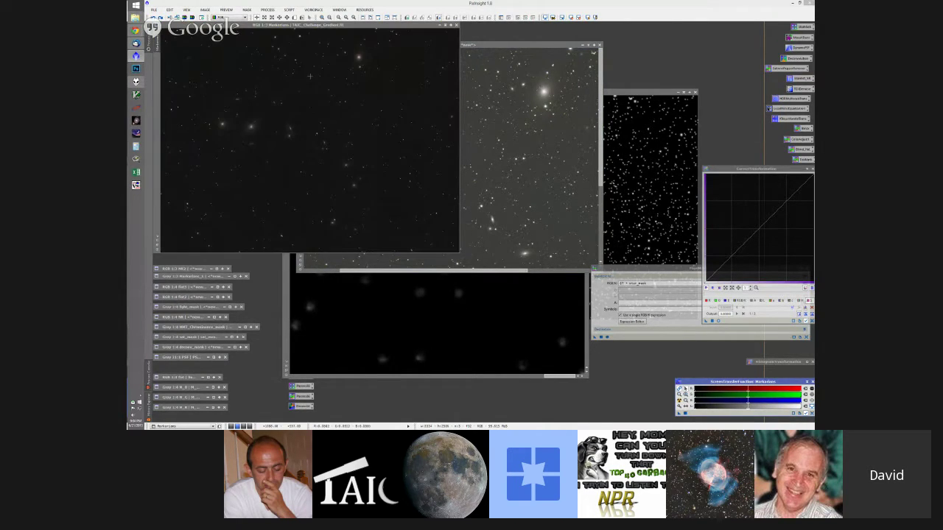
key(ctrl+y)
key(ctrl+z)
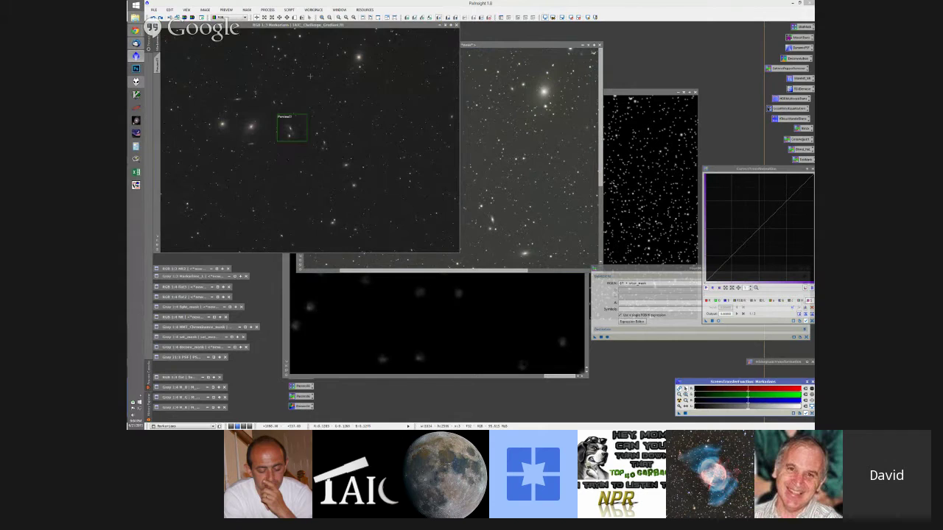
key(ctrl+y)
key(ctrl+z)
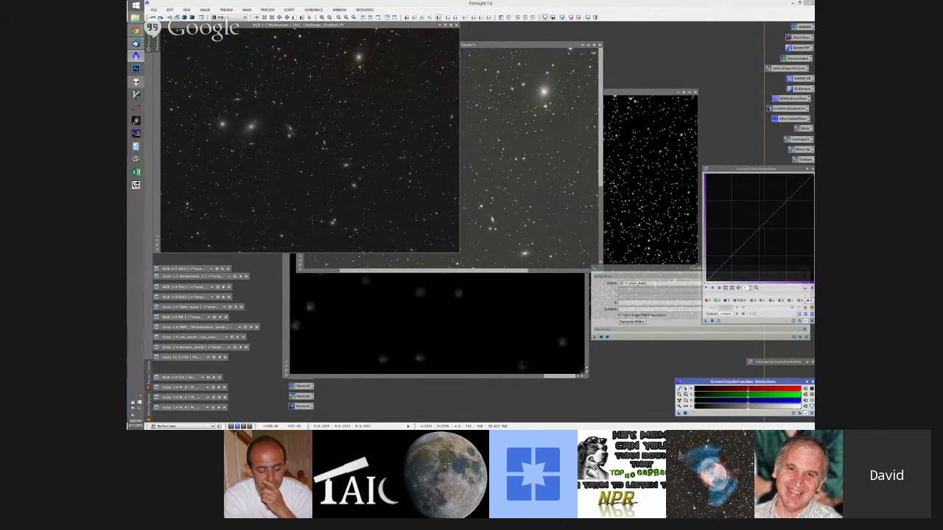
Enlarge the Markarians window and collapse the CurvesTransformation and PixelMath windows to clear the view.
scroll(304, 80, up, 1)
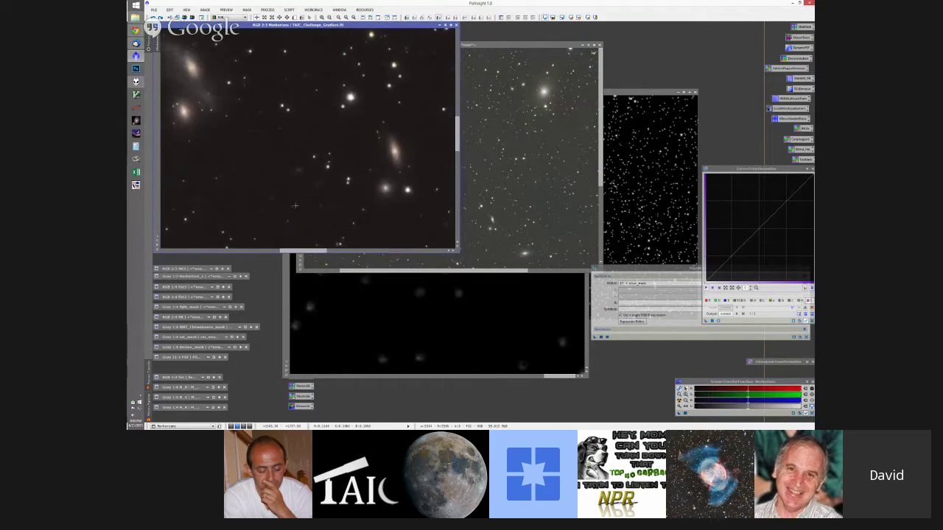
scroll(326, 198, down, 1)
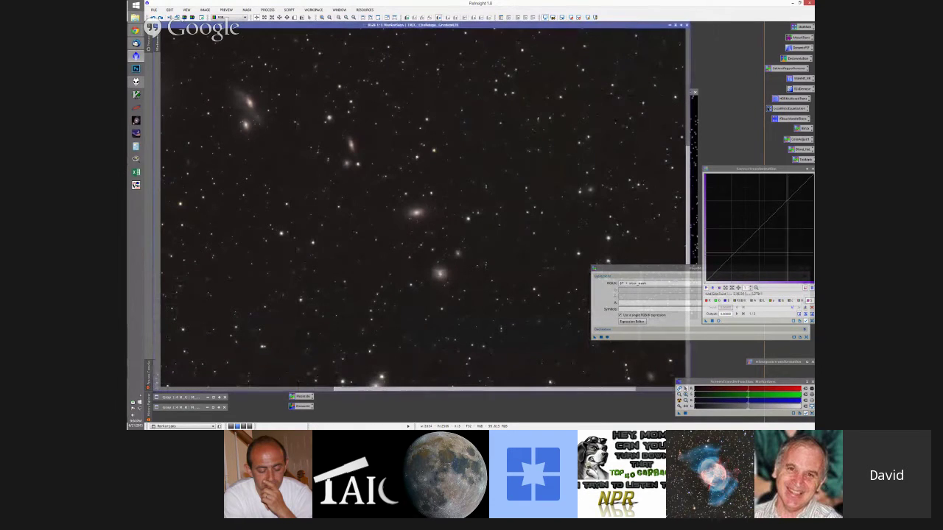
click(807, 169)
click(806, 268)
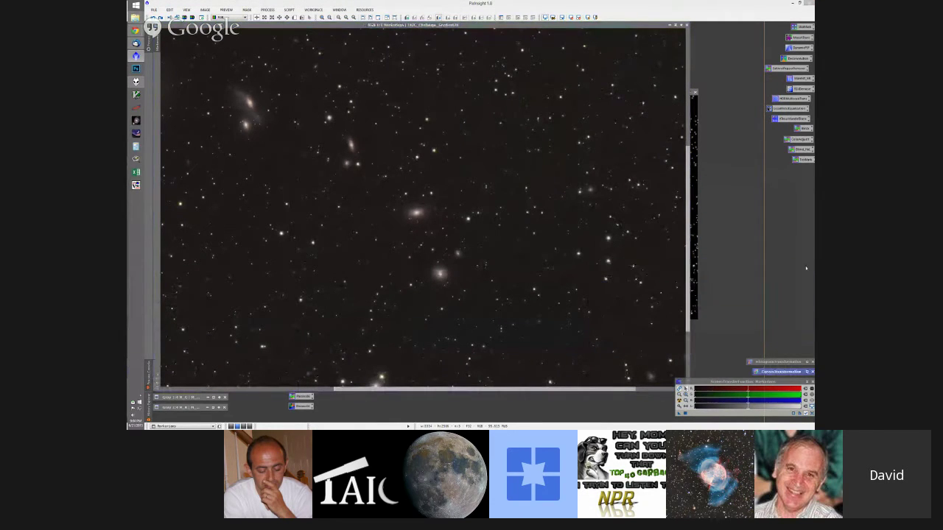
Examine the galaxies, stars and background of the processed Markarians image at full size and across the whole field.
drag(407, 389, 255, 371)
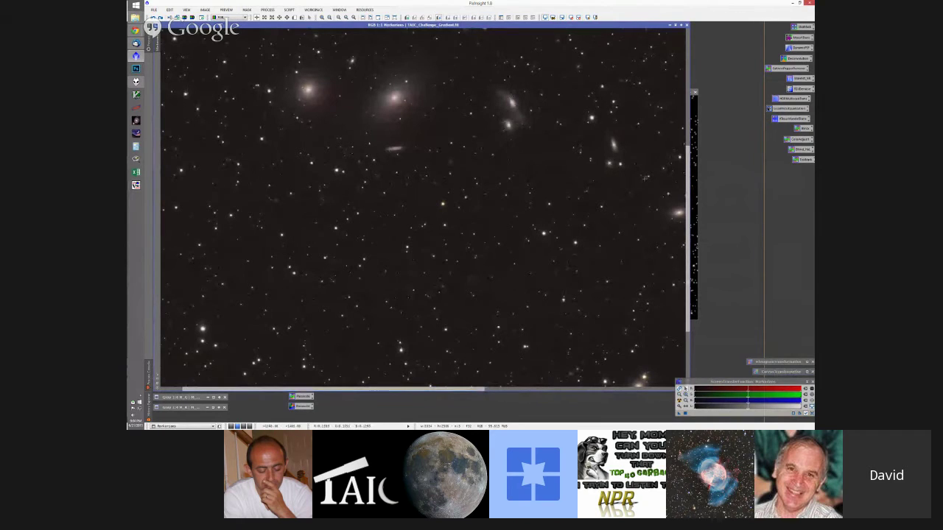
scroll(687, 186, up, 5)
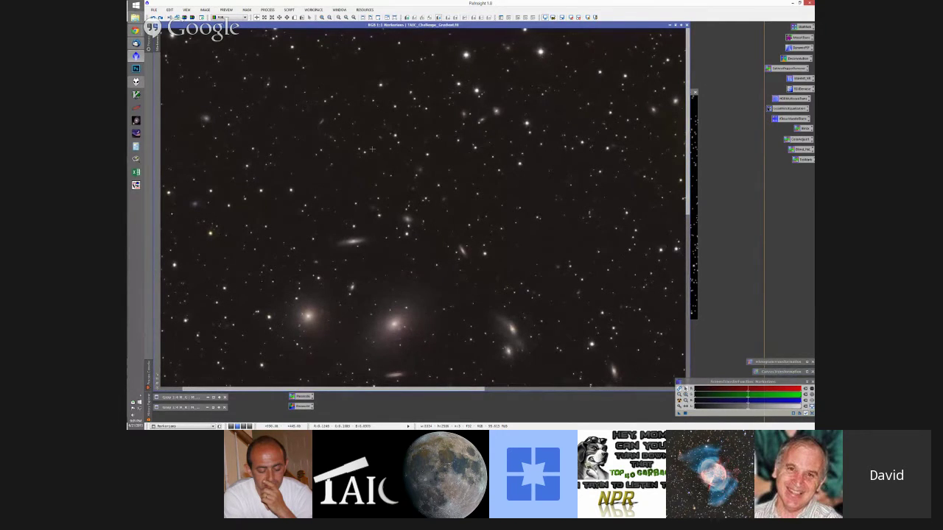
scroll(372, 149, down, 2)
scroll(241, 298, up, 1)
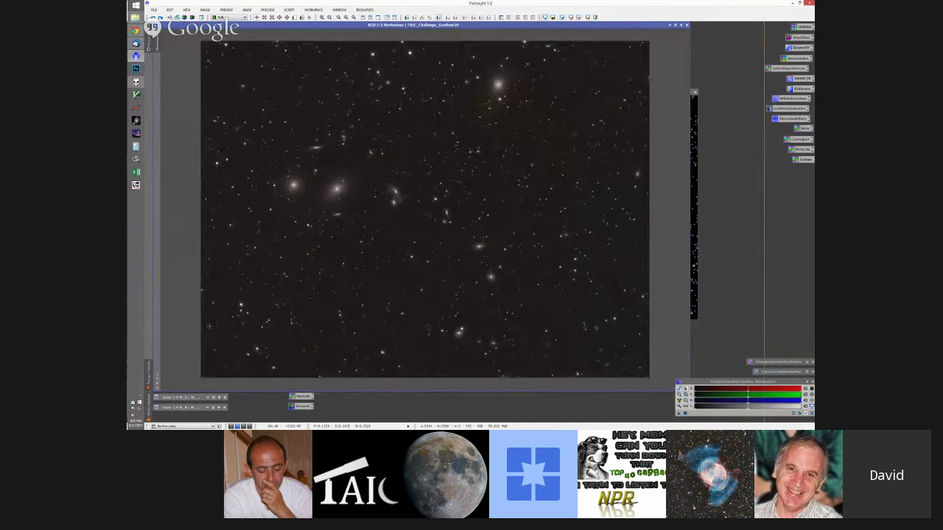
scroll(241, 298, down, 1)
scroll(421, 57, up, 2)
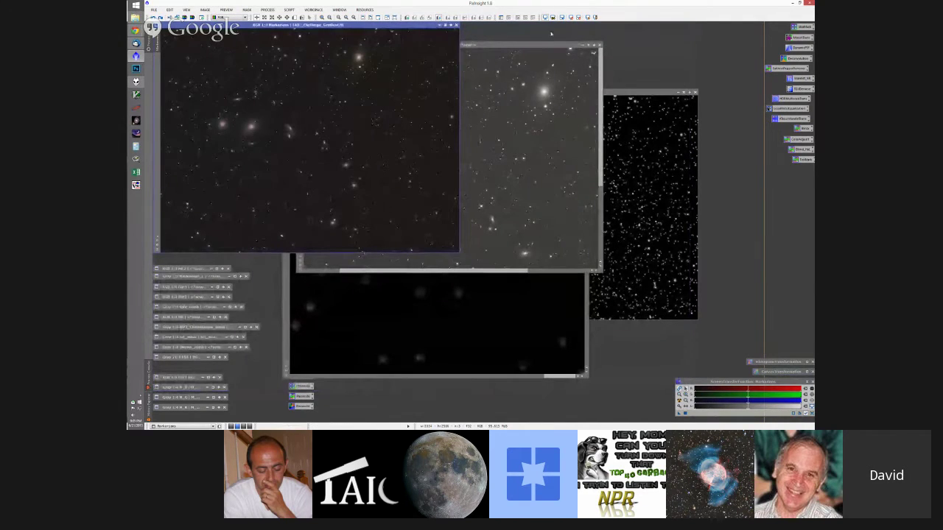
Minimize PixInsight and stop sharing the screen in the Google Hangouts call.
click(793, 3)
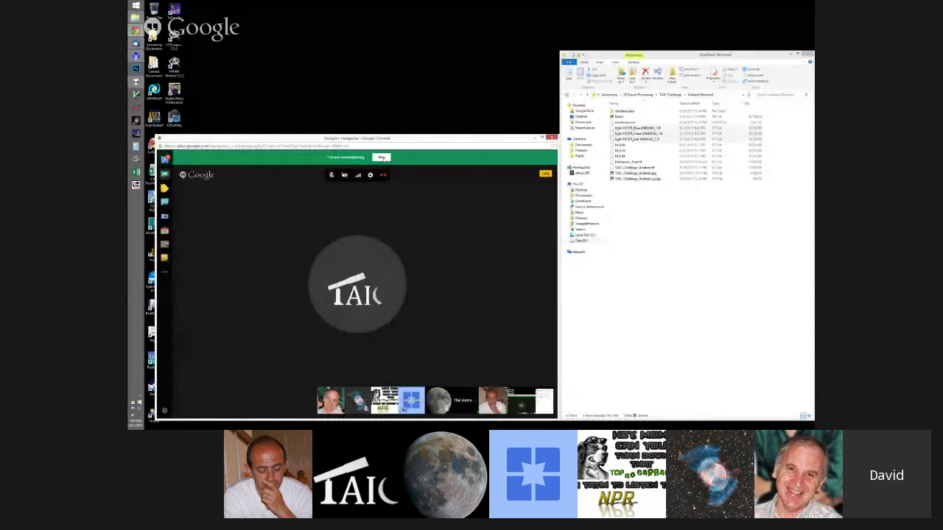
click(381, 157)
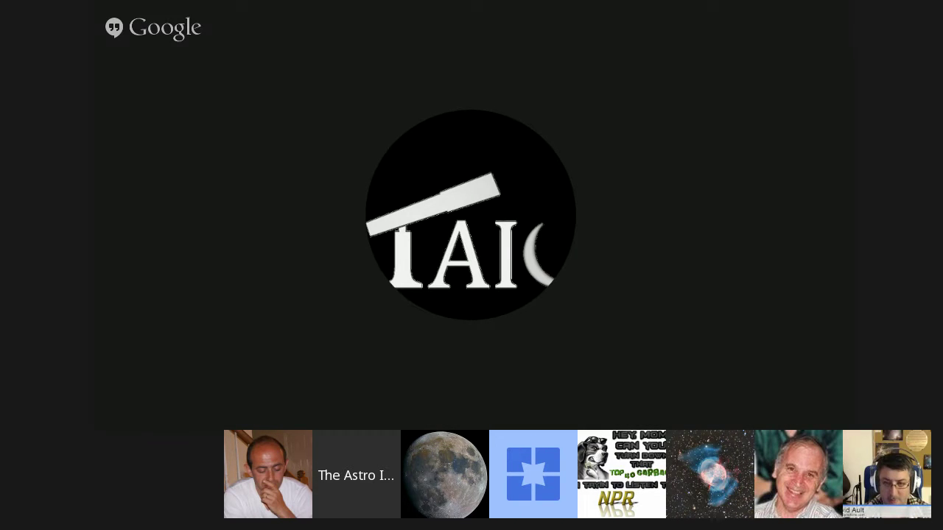
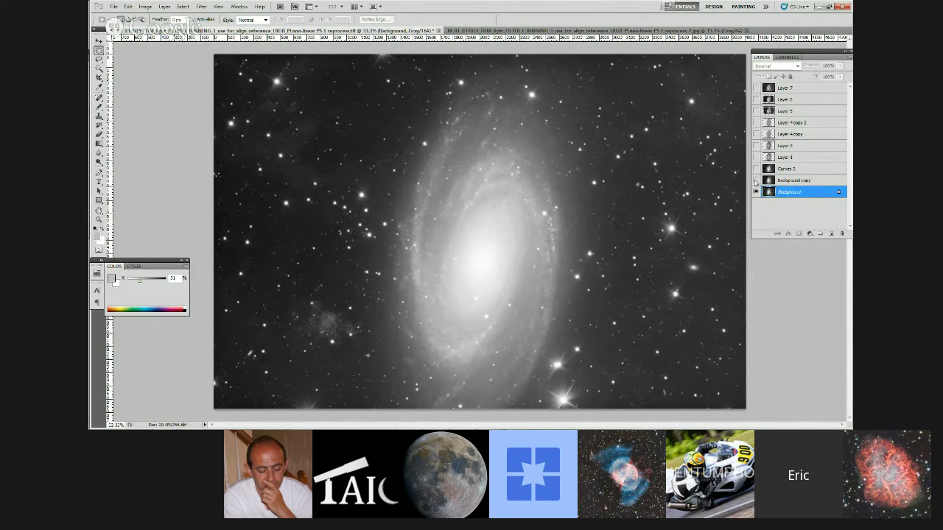
In Photoshop, make the Background copy and Curves 2 layers of the galaxy image visible, selecting each in turn.
click(755, 181)
click(785, 181)
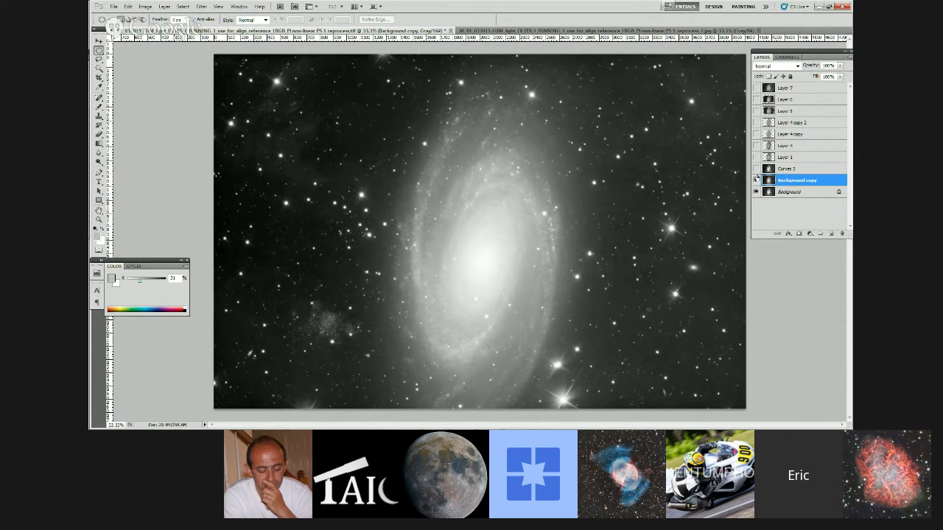
click(755, 169)
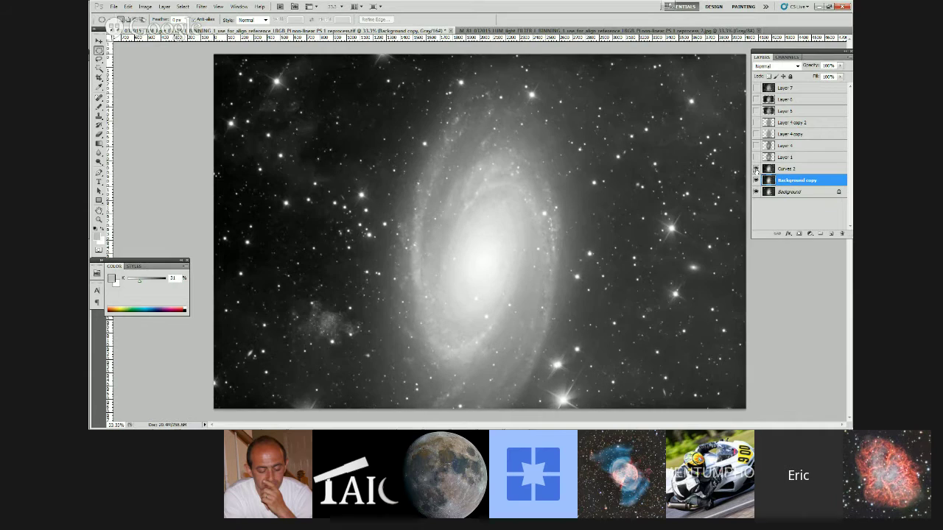
click(792, 171)
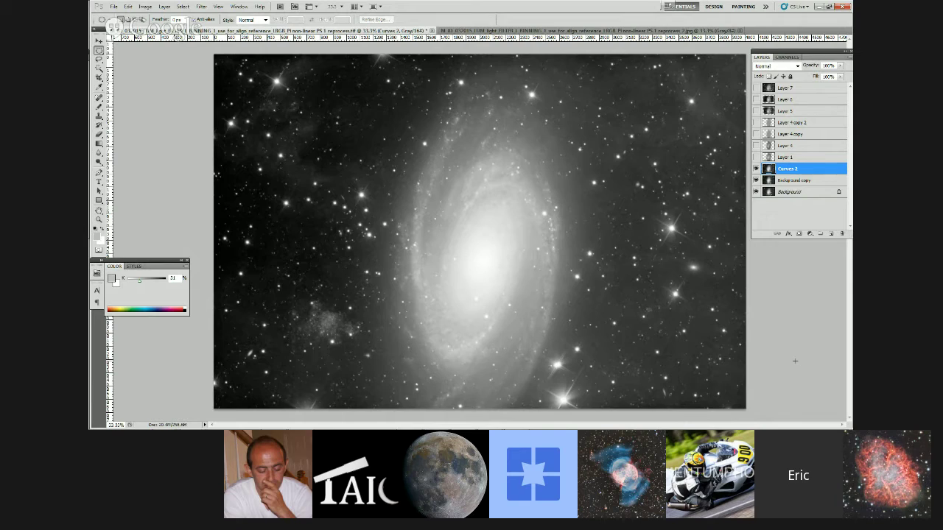
Make Layer 1 and Layer 4 visible above Curves 2, selecting Layer 1 to check its settings.
click(755, 157)
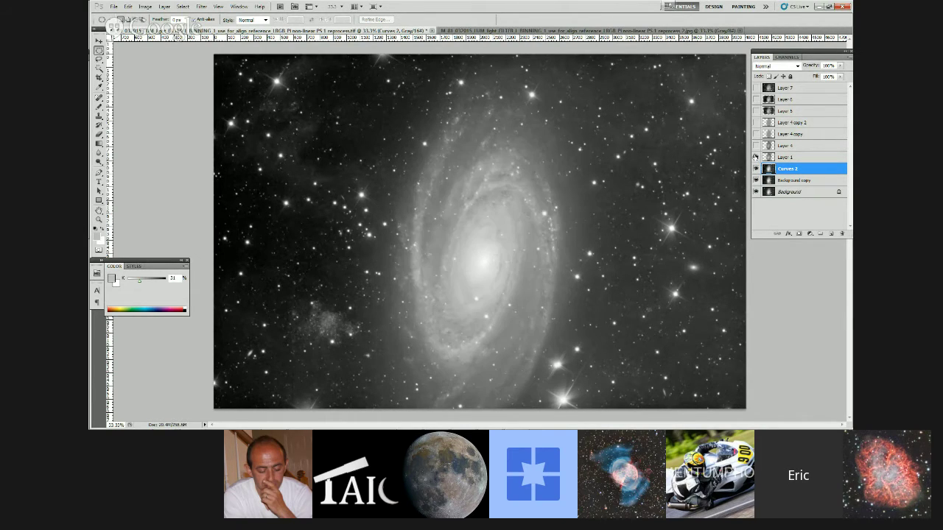
click(793, 158)
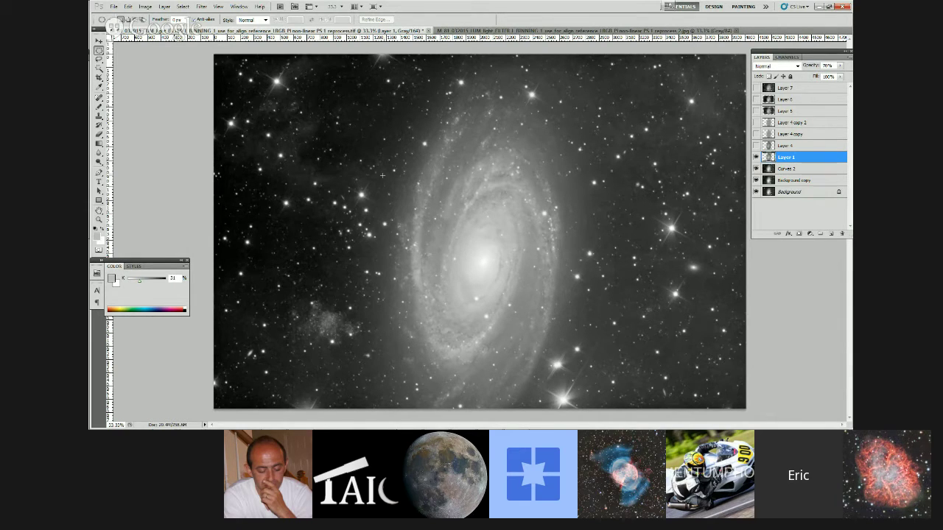
click(756, 146)
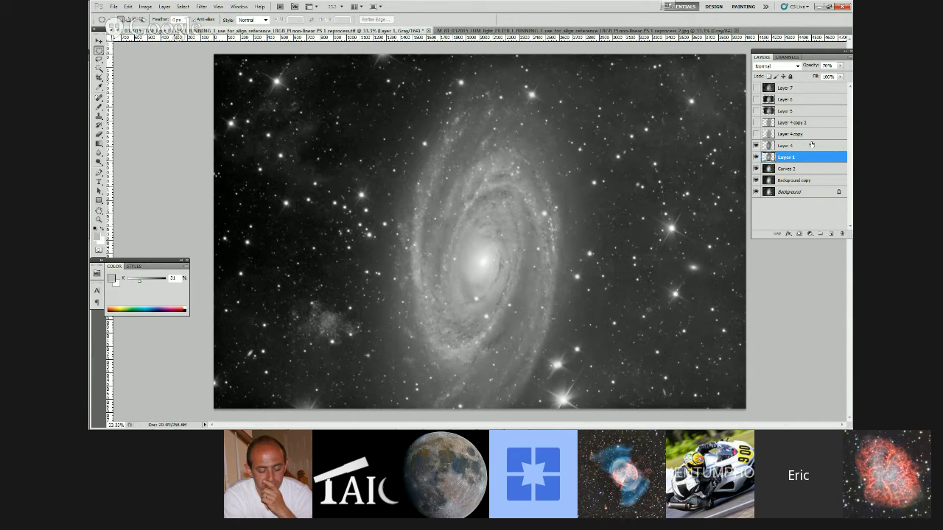
Make Layer 4 copy and Layer 4 copy 2 visible, selecting each to check its blending mode and opacity.
click(756, 134)
click(756, 122)
click(786, 136)
click(755, 122)
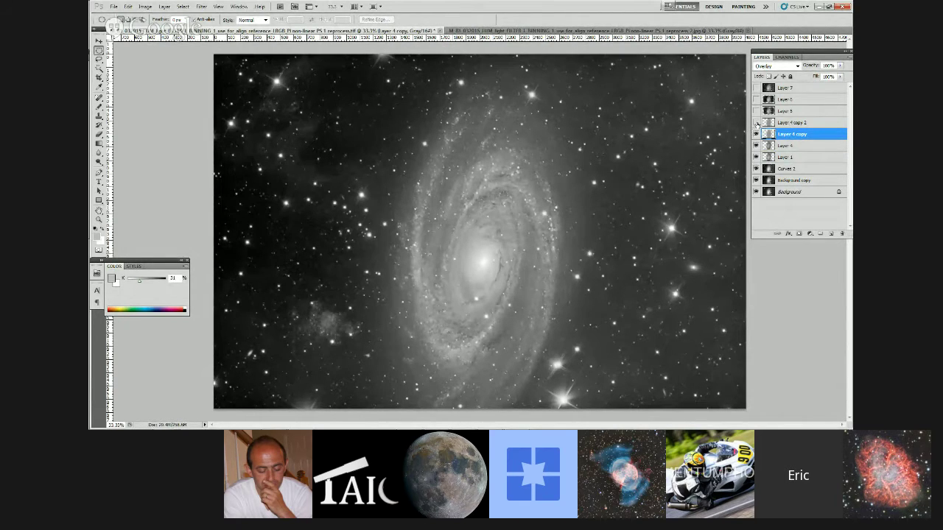
click(793, 124)
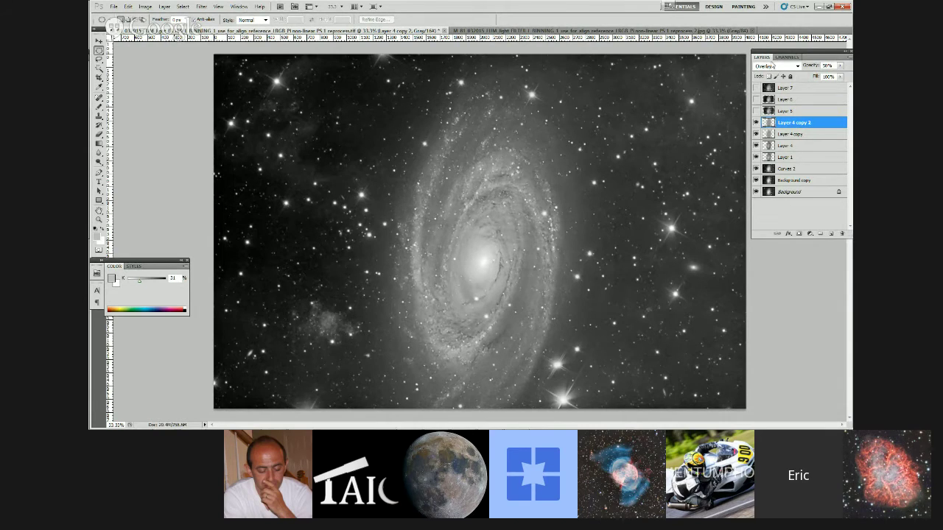
Make Layer 5 and Layer 6 visible above Layer 4 copy 2, selecting each to check its blending mode and opacity.
click(755, 110)
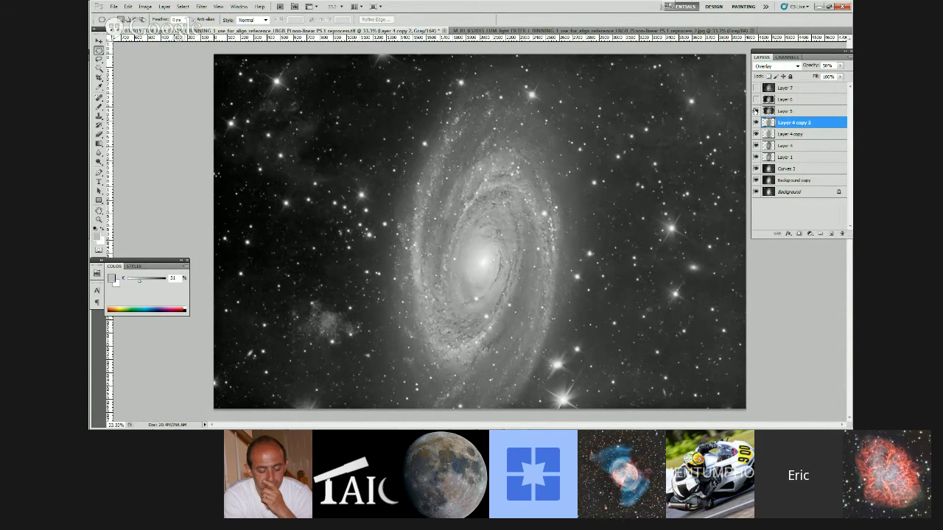
click(754, 111)
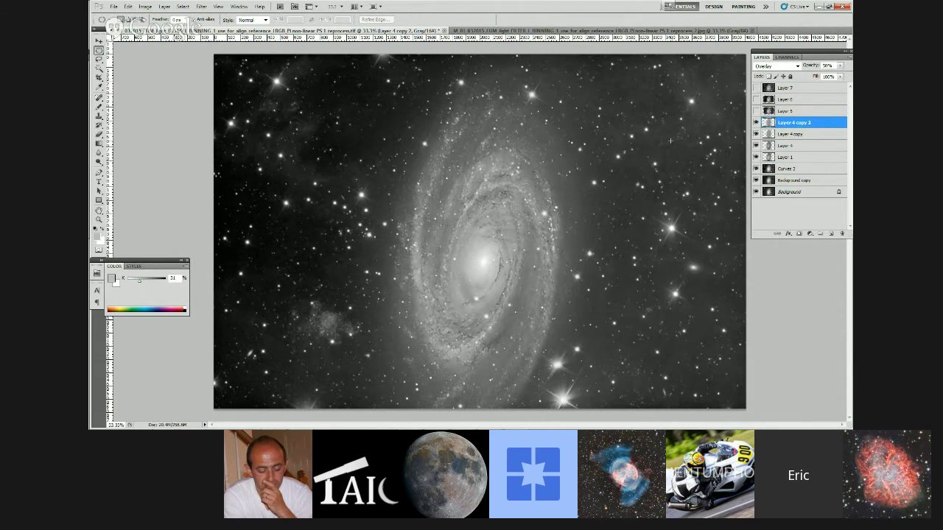
click(754, 111)
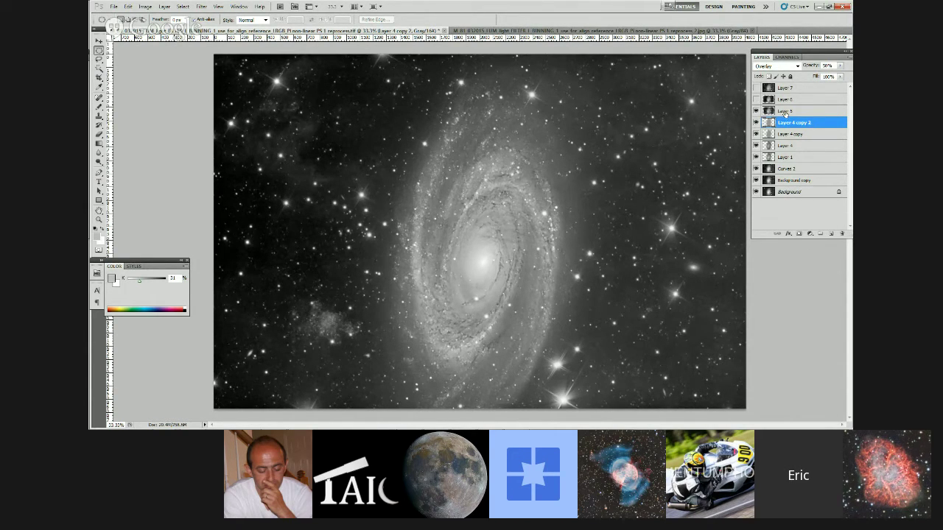
click(785, 114)
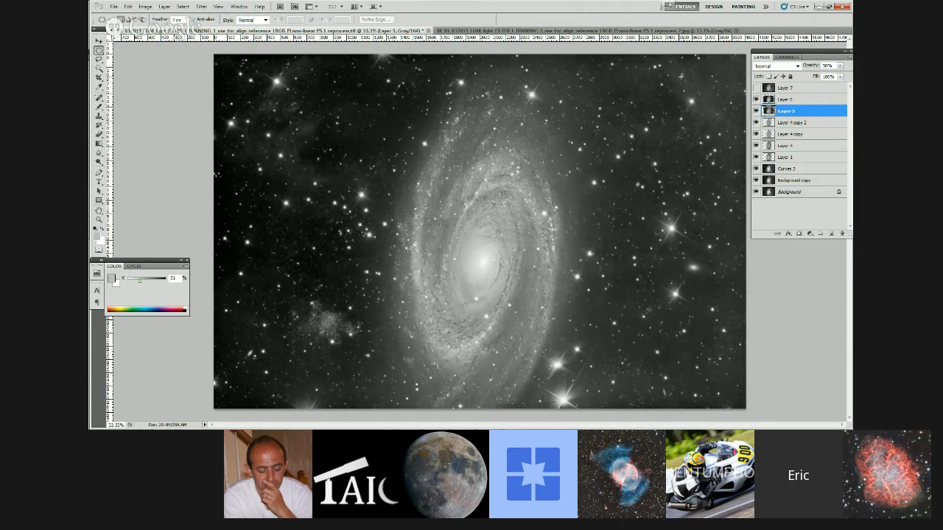
click(797, 66)
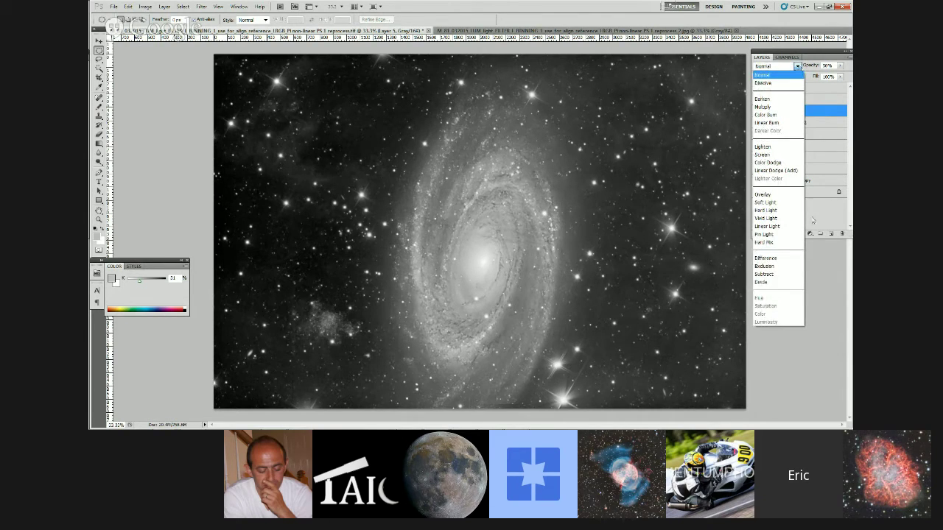
key(Escape)
click(779, 100)
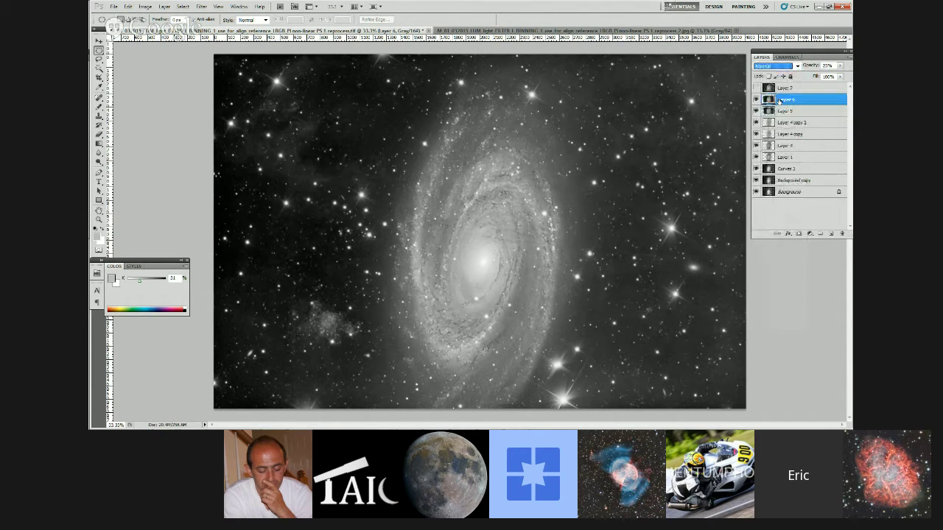
Try merging the layers from Layer 6 down to Background, and make the hidden Layer 7 above them visible.
shift+click(783, 192)
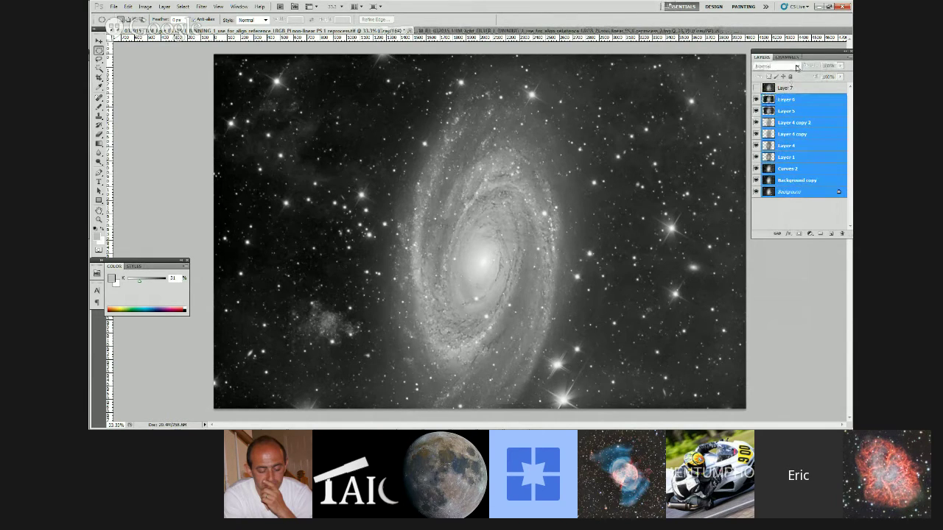
click(846, 56)
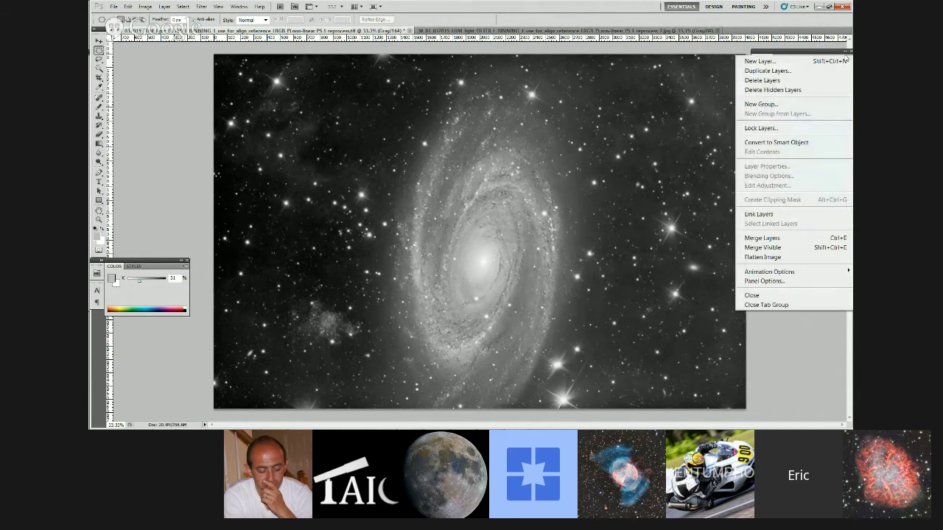
click(763, 240)
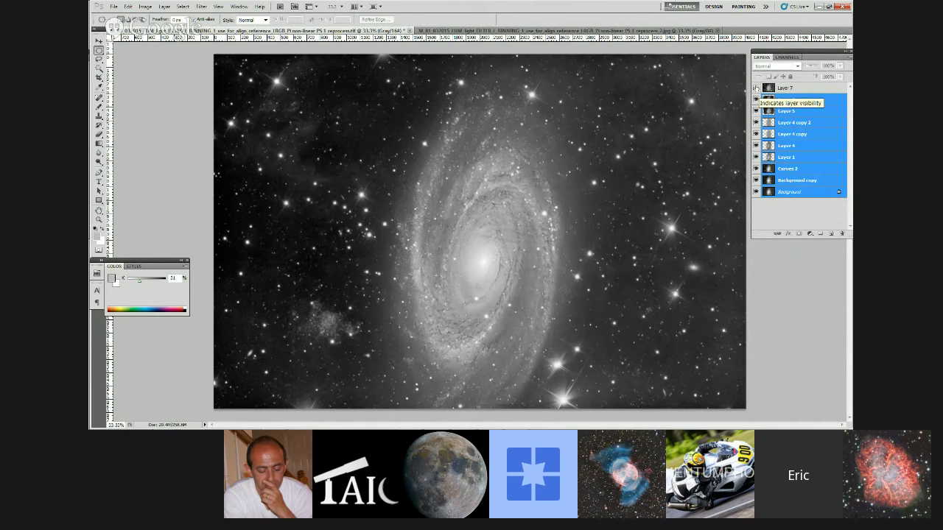
click(754, 88)
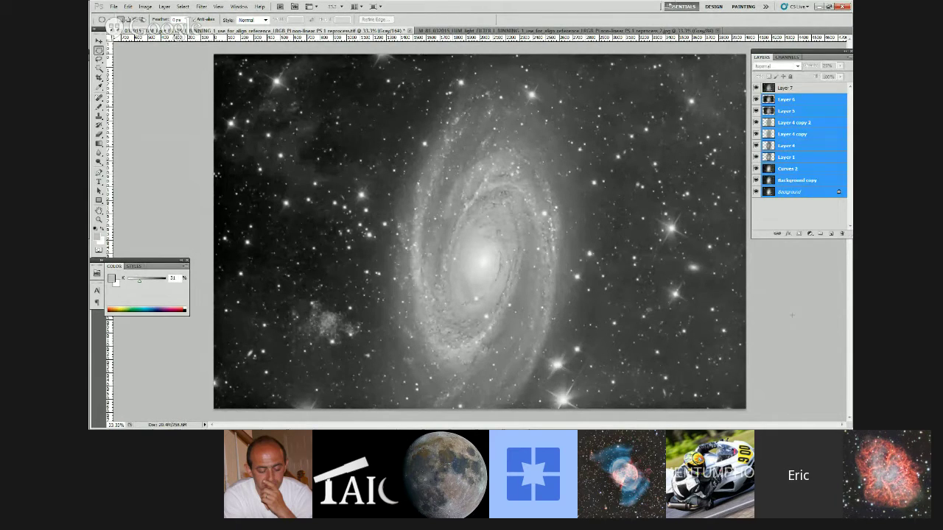
click(808, 194)
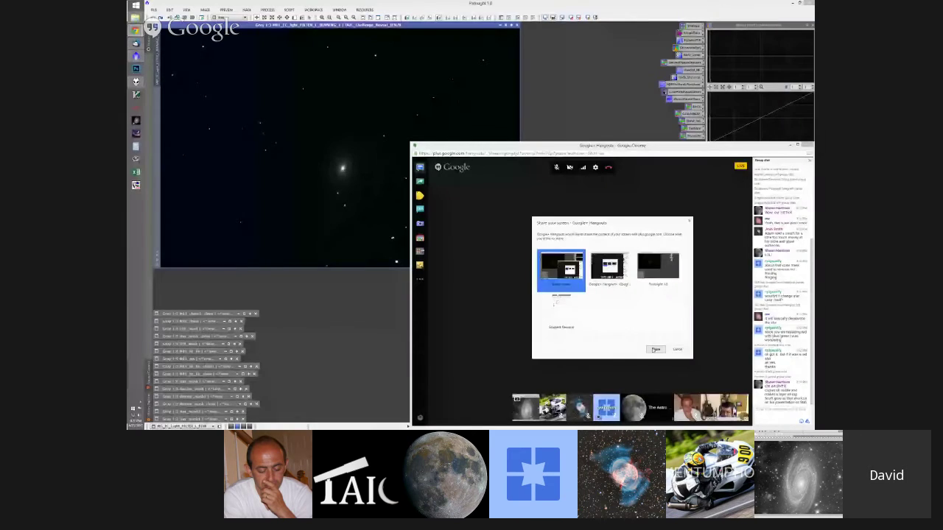
Share the desktop in the Hangouts call and activate the dark M81 luminance image in PixInsight.
click(654, 349)
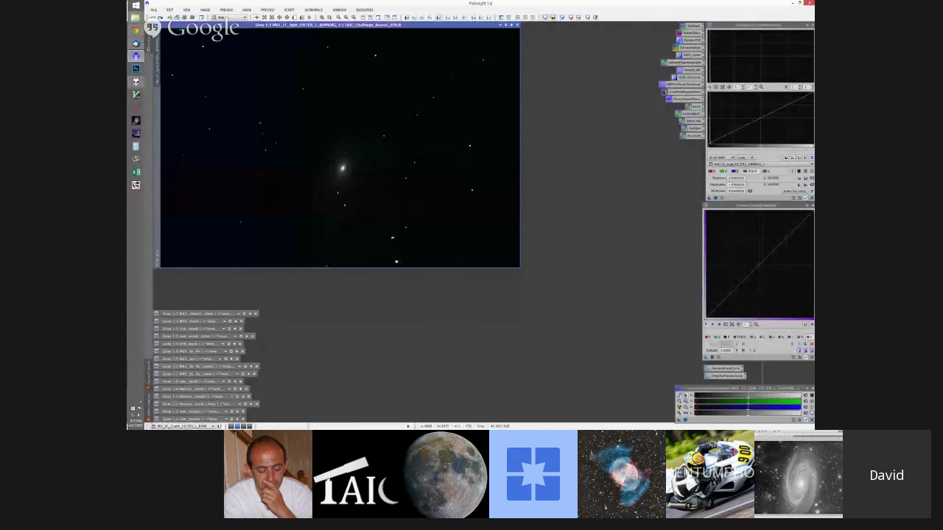
click(346, 3)
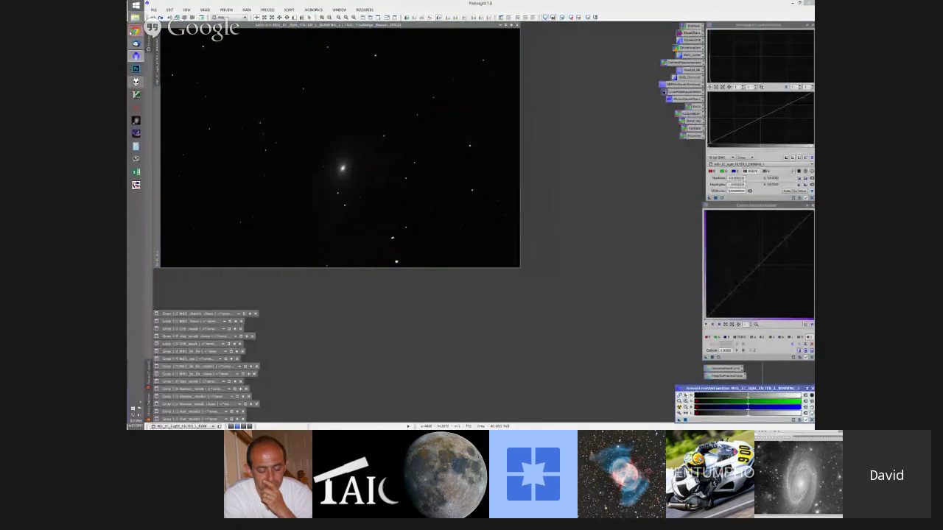
click(178, 25)
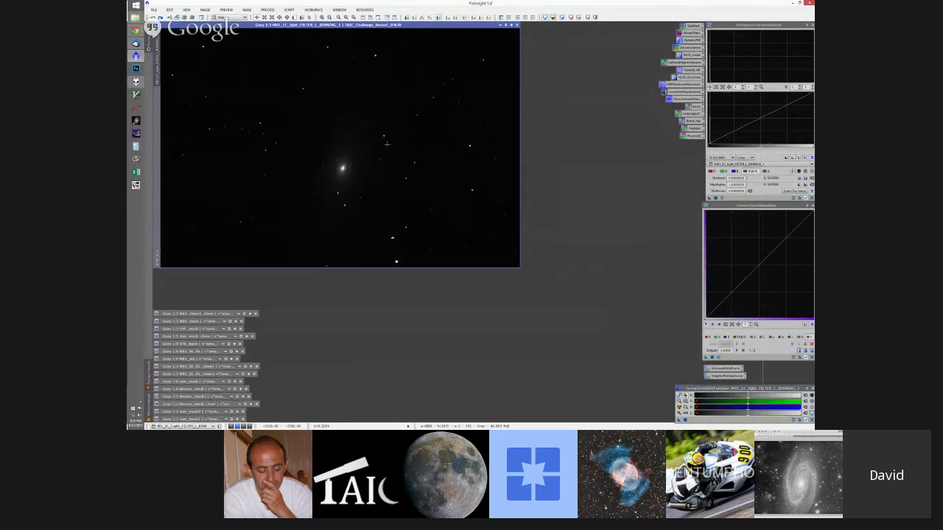
Auto-stretch the display of the M81 luminance image, and compare it by undoing and redoing a processing step.
key(ctrl+a)
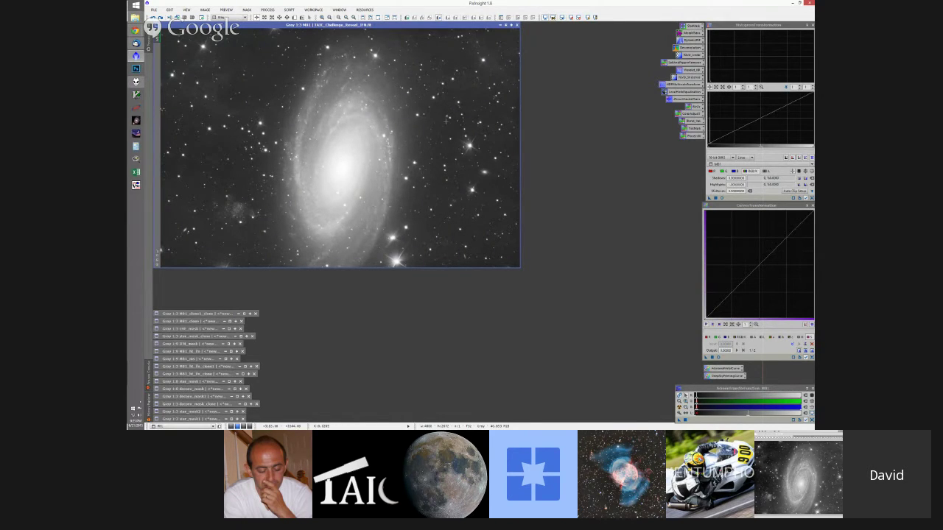
key(ctrl+z)
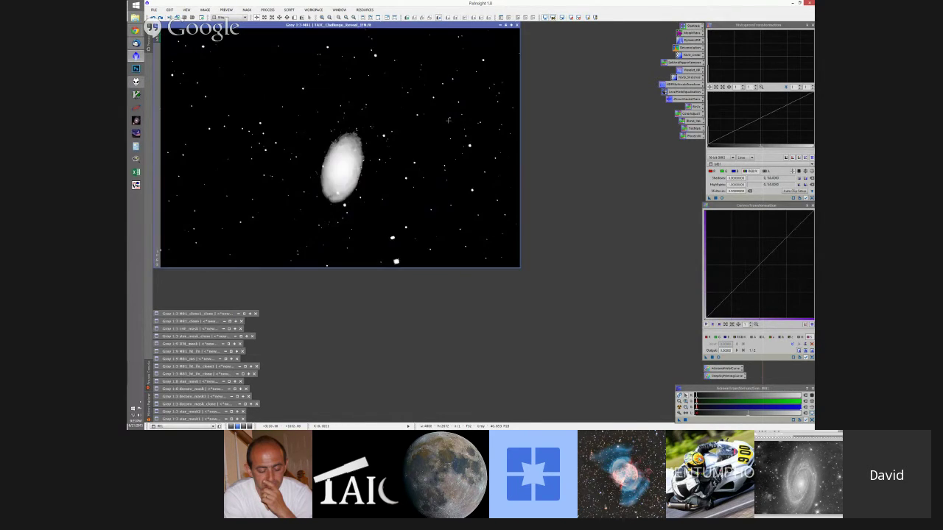
key(ctrl+y)
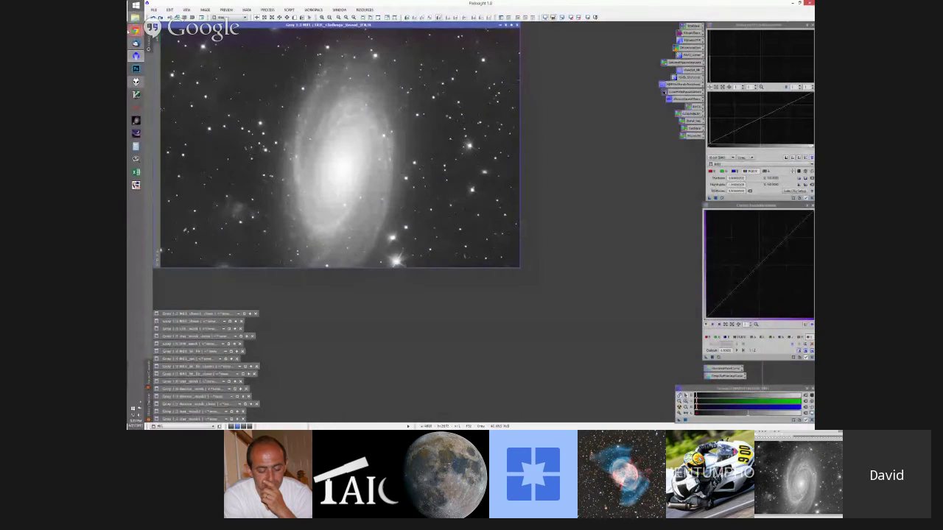
Check the shared view in the Hangouts call window, and return to the M81 image in PixInsight.
mouse_move(136, 30)
click(176, 73)
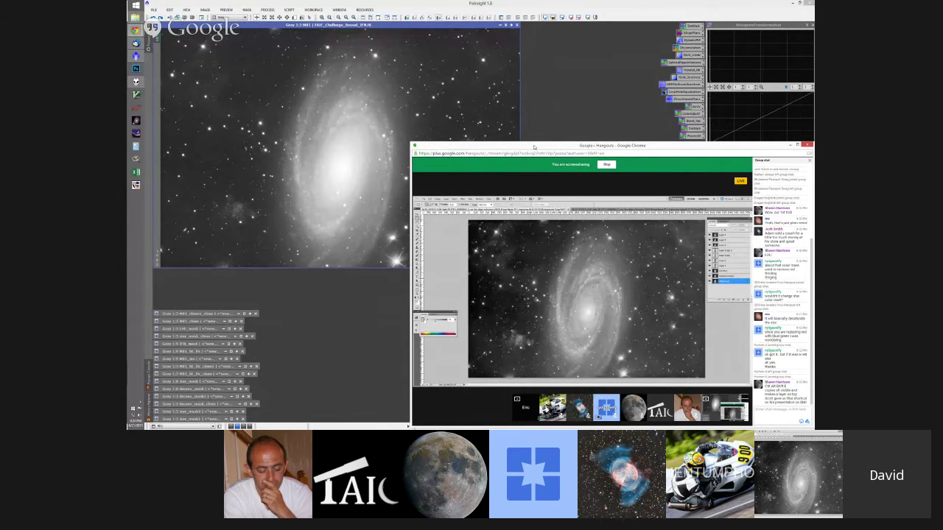
click(456, 28)
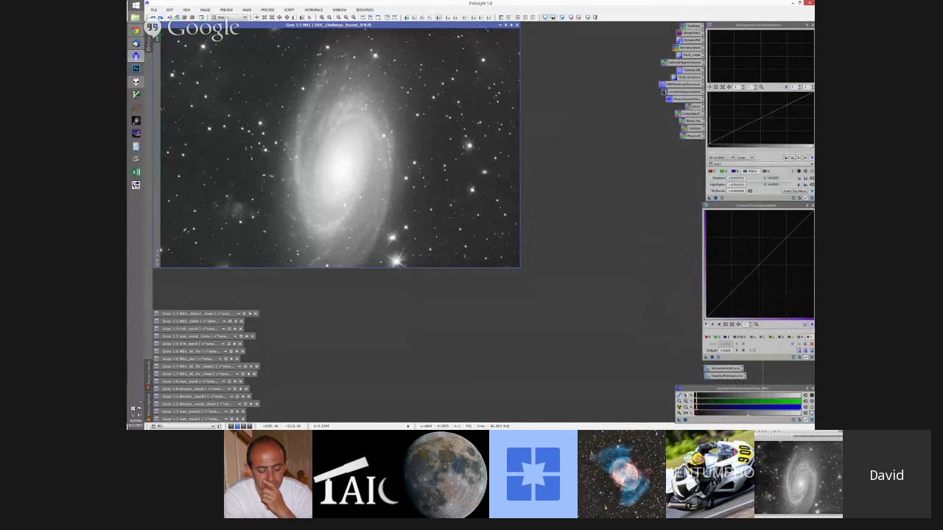
mouse_move(135, 30)
click(190, 88)
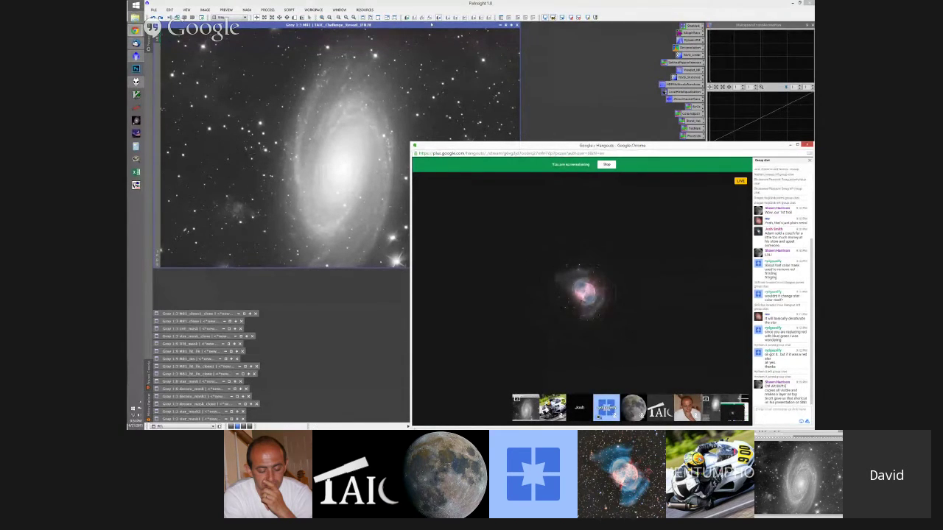
click(444, 59)
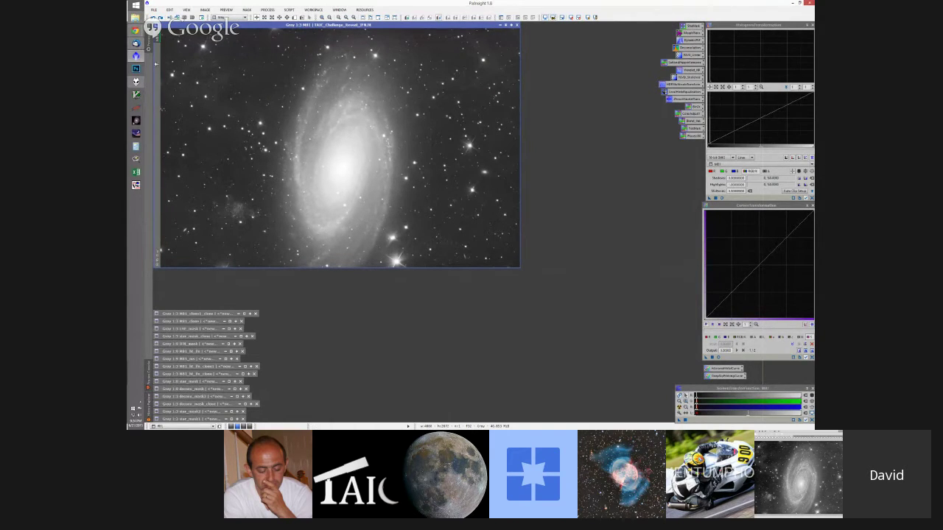
Glance at the astronomy forum's beginning and intermediate imaging page in Chrome, and minimize it to get back to PixInsight.
mouse_move(136, 31)
click(184, 31)
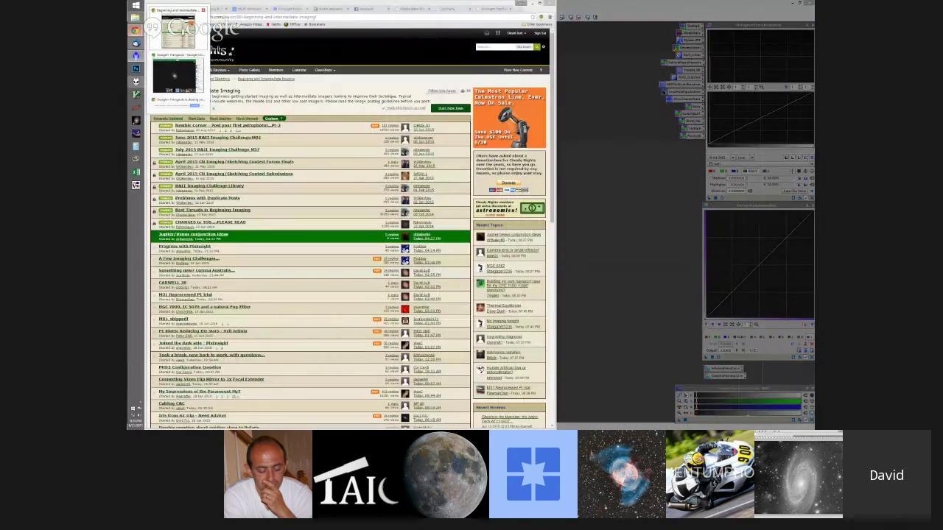
click(529, 3)
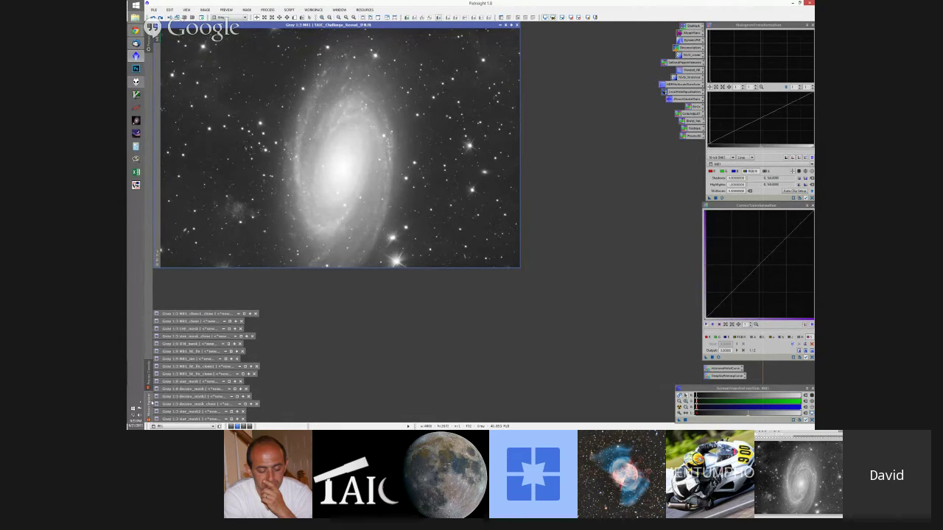
Show the M81 image's processing steps in the History Explorer, and undo its processing back to an early state.
click(150, 403)
click(203, 418)
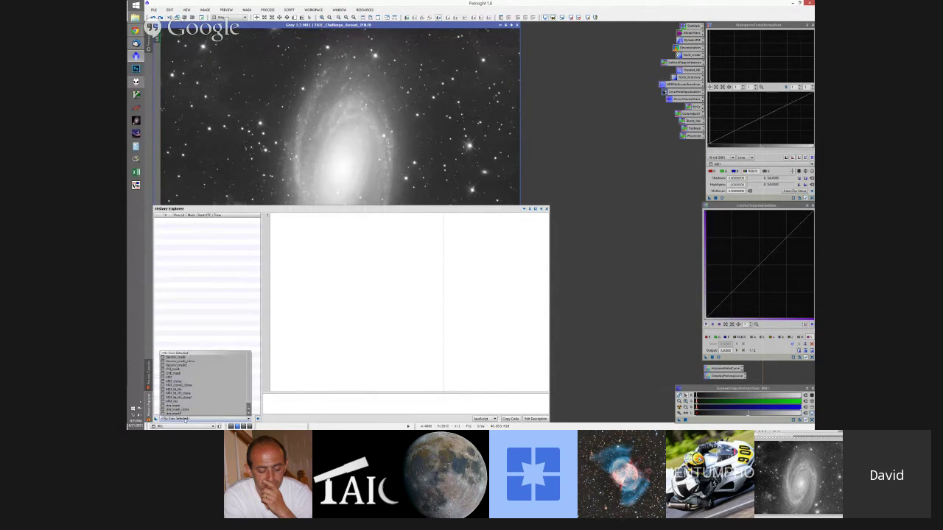
click(180, 374)
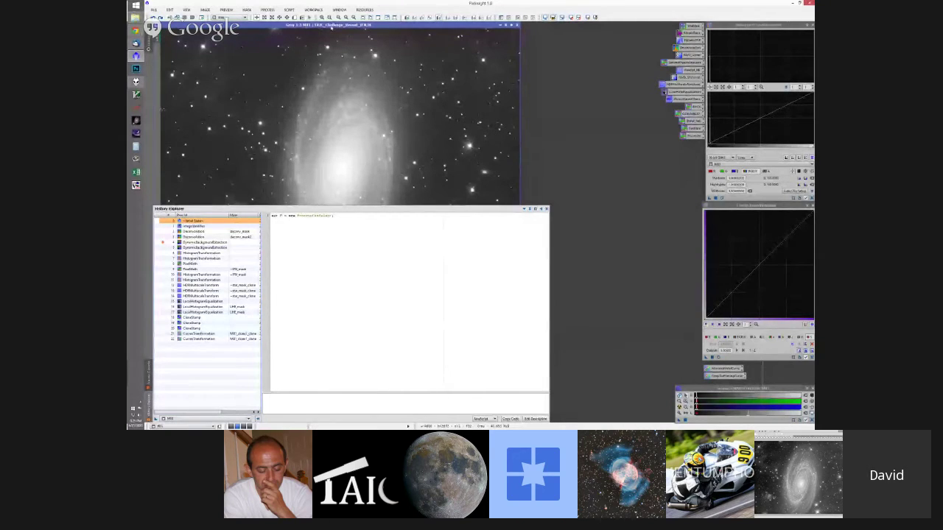
drag(336, 157, 369, 184)
key(ctrl+z)
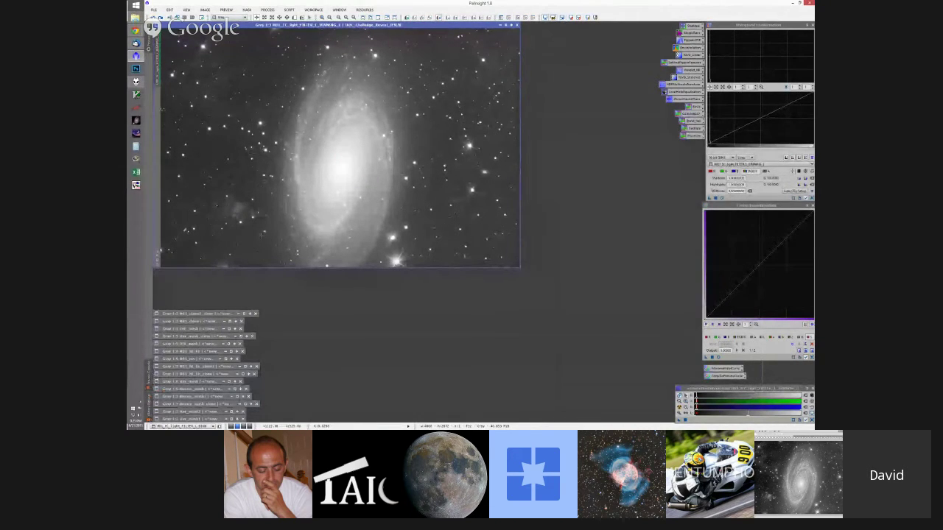
Magnify the faint star cloud beside the galaxy, and redo the processing to compare it with the unprocessed data.
scroll(260, 234, up, 4)
scroll(337, 238, down, 1)
drag(352, 267, 227, 269)
drag(517, 140, 513, 187)
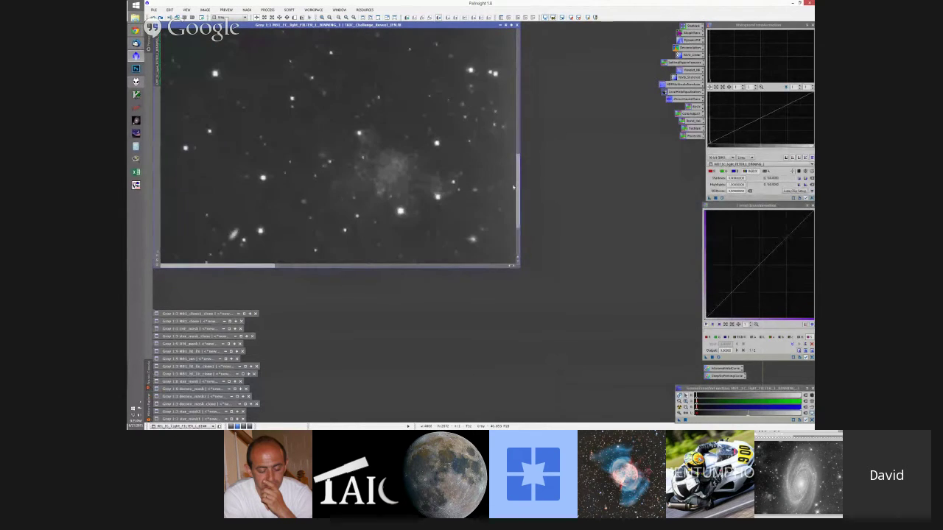
key(ctrl+y)
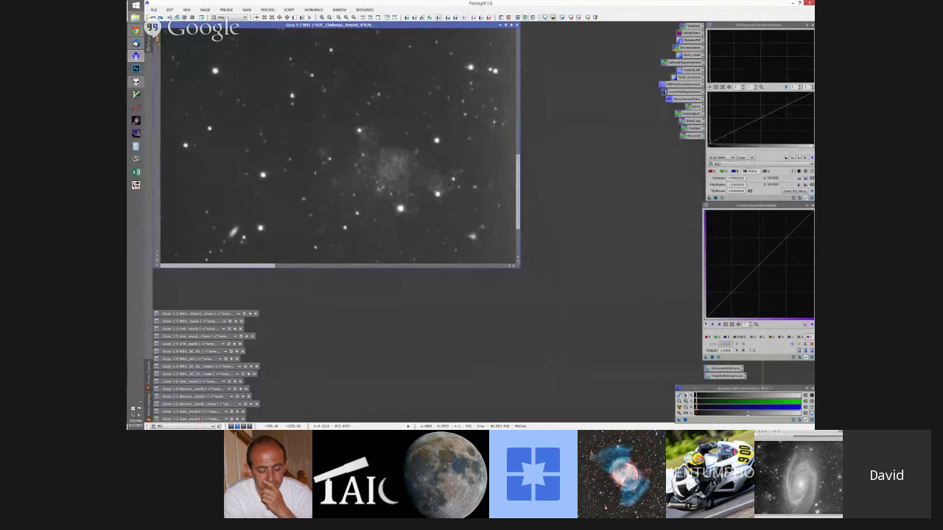
Inspect the star cloud in closer detail, undoing a processing step to compare its sharpness and noise.
scroll(416, 151, up, 2)
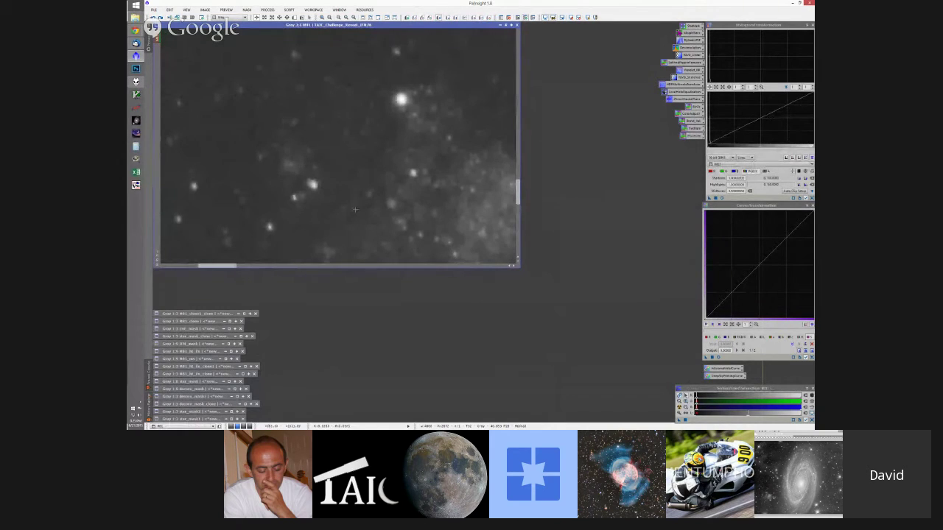
drag(225, 268, 243, 267)
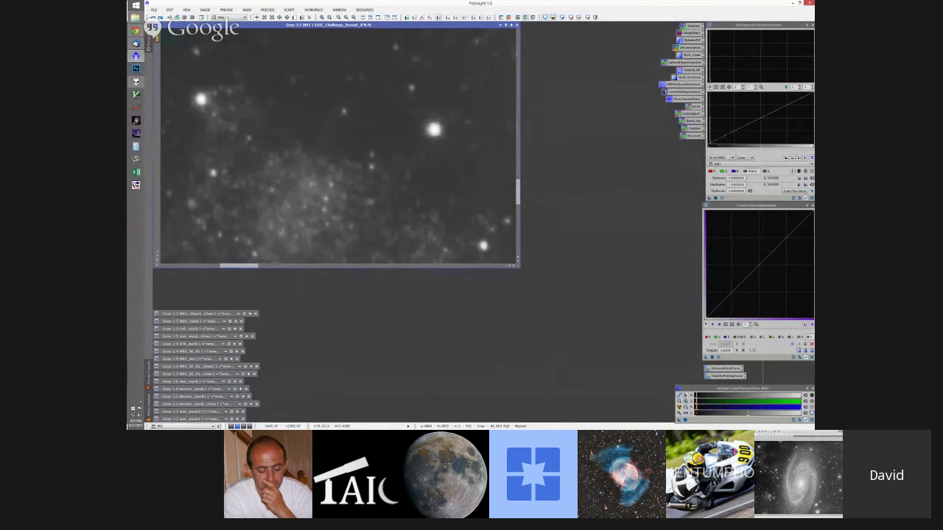
key(ctrl+z)
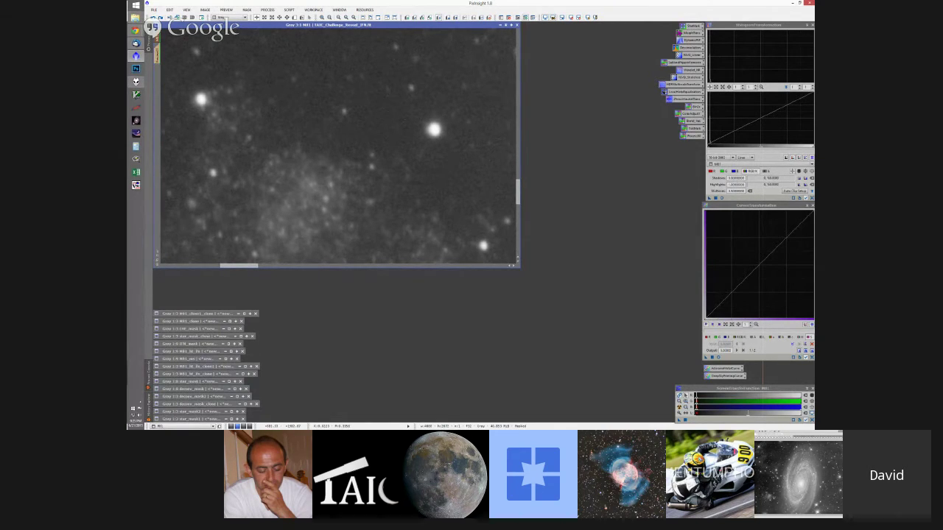
mouse_move(519, 190)
mouse_down()
mouse_move(518, 174)
mouse_move(520, 188)
mouse_up()
scroll(433, 172, down, 3)
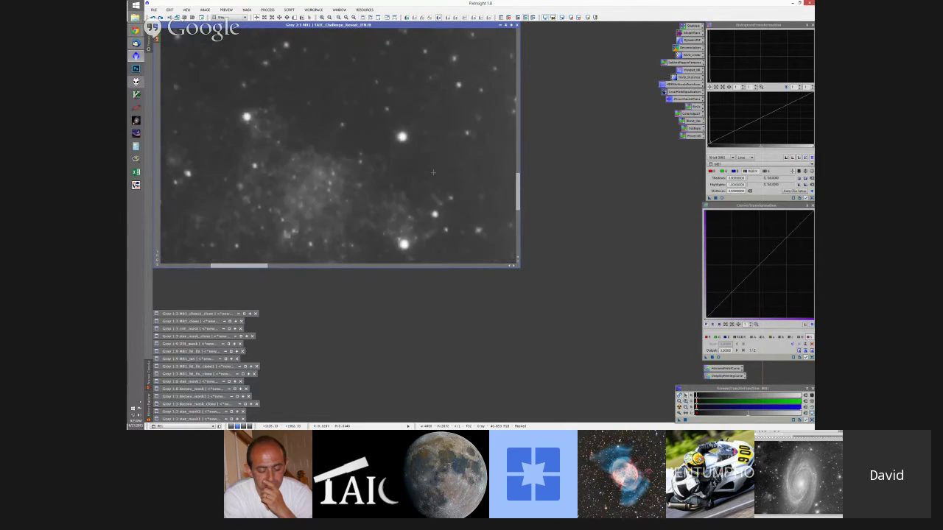
Examine the galaxy's core and lower spiral arms at close range.
scroll(413, 175, up, 1)
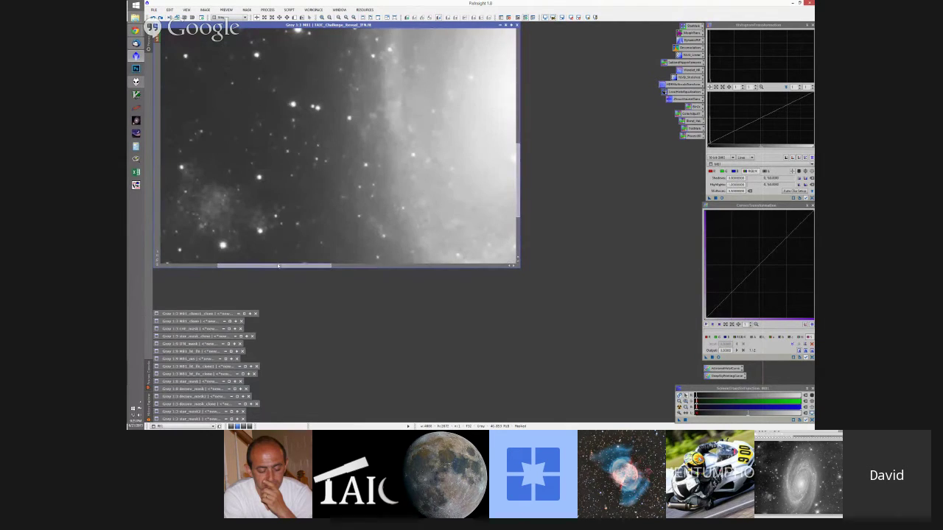
drag(278, 268, 312, 268)
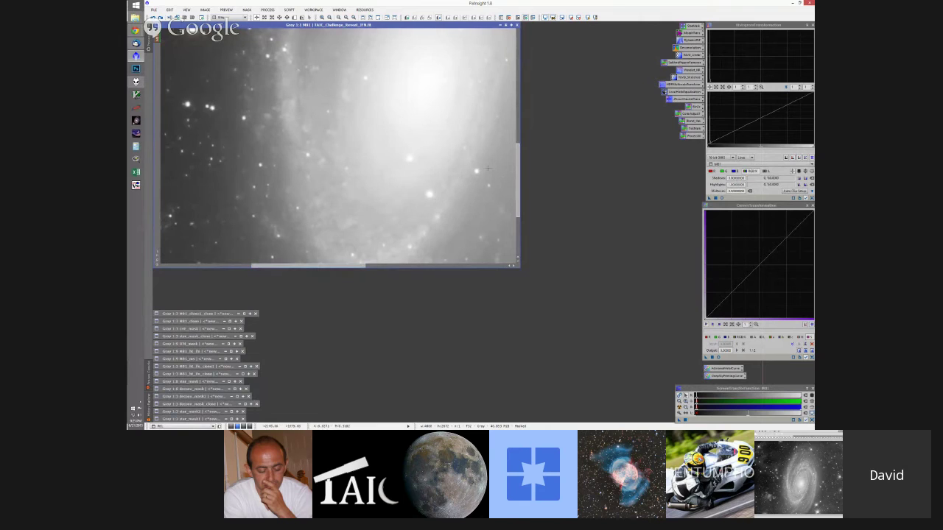
drag(517, 180, 518, 195)
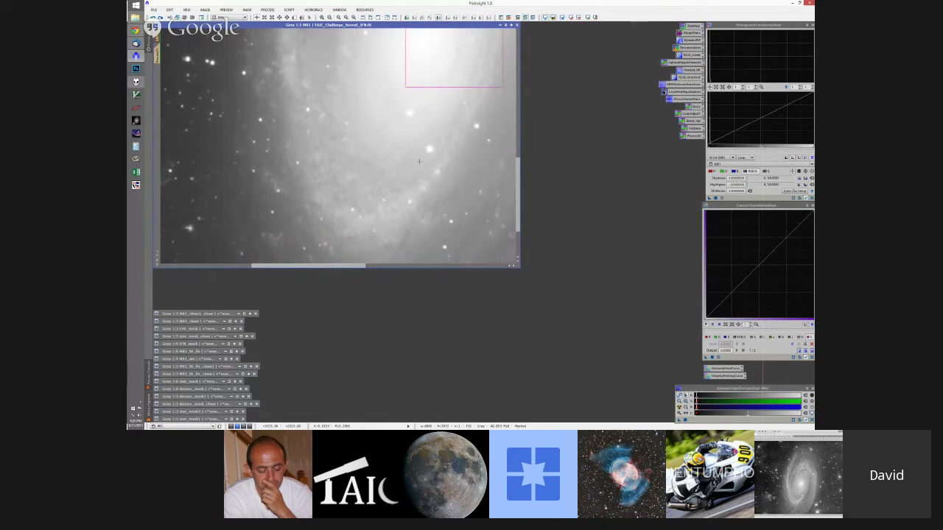
Undo the latest step on the M81 image, and inspect the lower spiral arms and whole galaxy under different screen stretches.
key(ctrl+z)
click(697, 395)
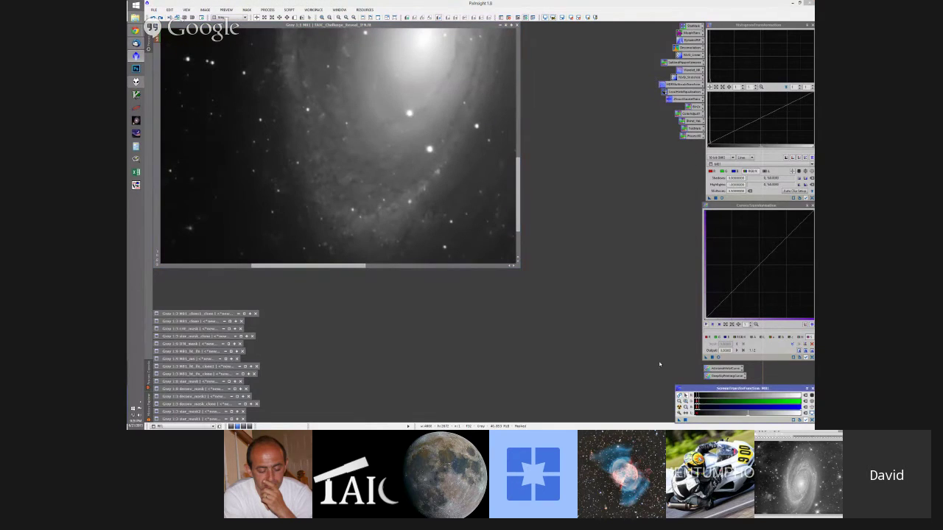
scroll(414, 177, up, 3)
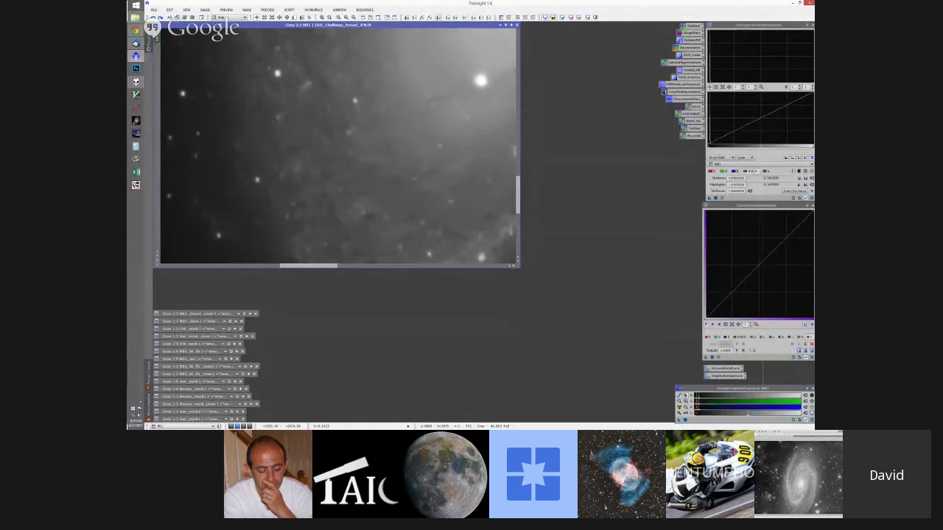
scroll(414, 177, down, 3)
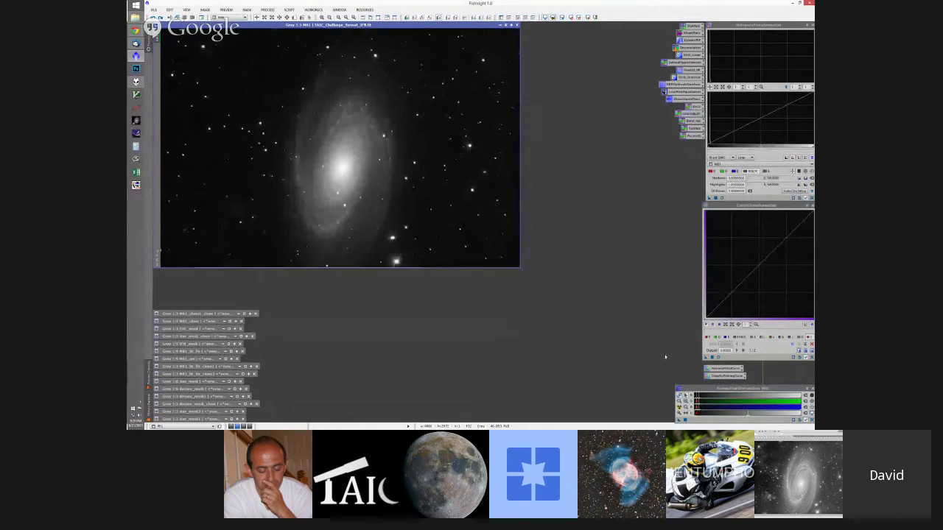
click(679, 395)
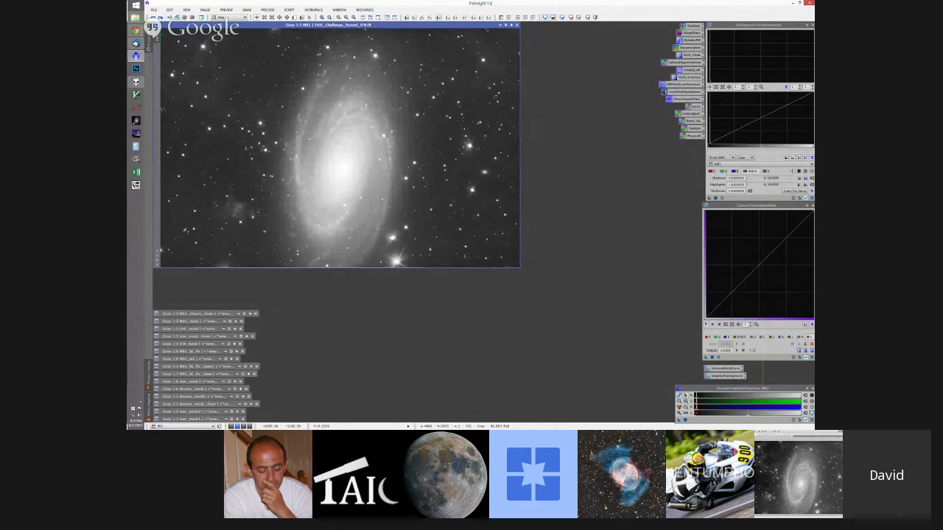
Reset the M81 image's screen stretch and advance the image to its permanently stretched state.
click(147, 404)
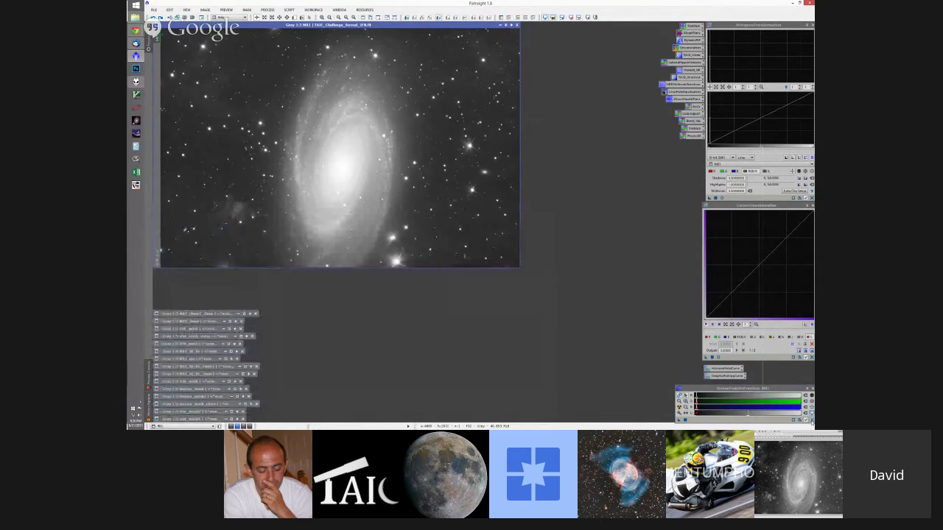
click(811, 419)
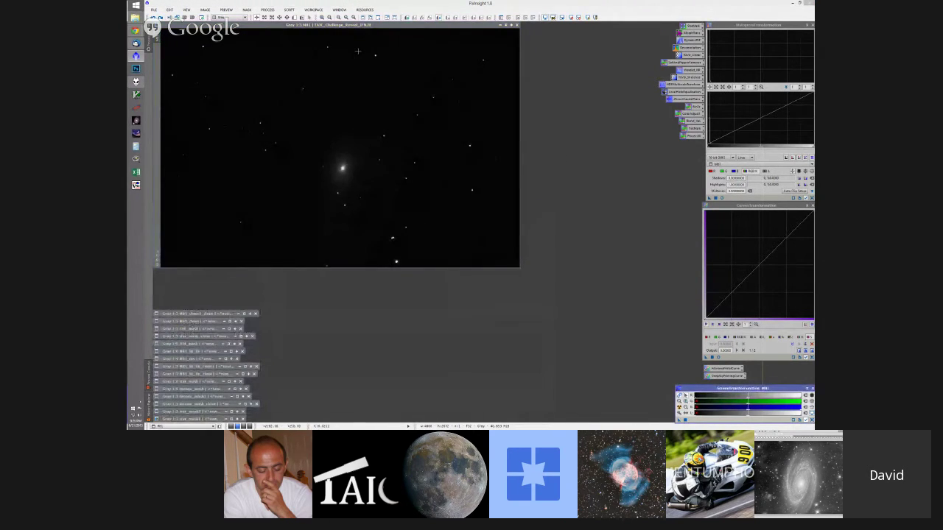
key(ctrl+a)
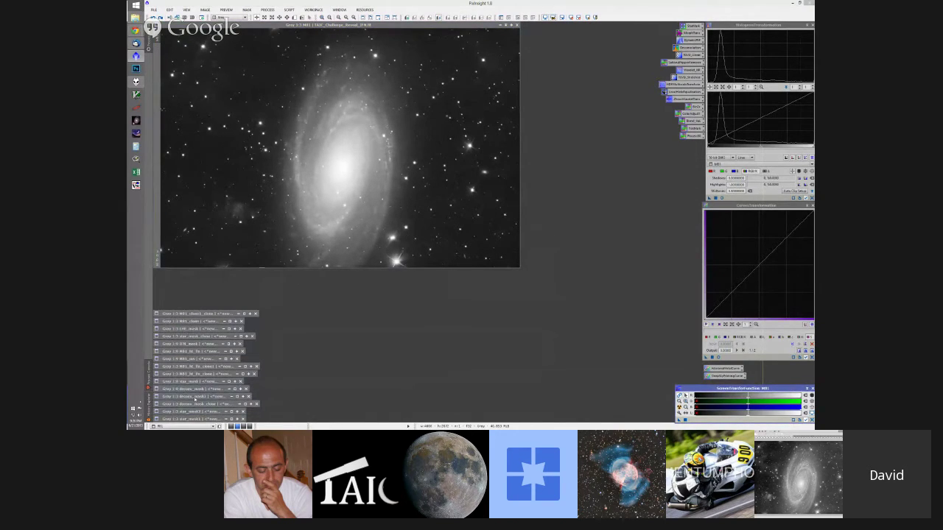
Inspect and minimise the two stretched M81 clones, and open the two smaller M81 source images beside the main one.
double_click(199, 374)
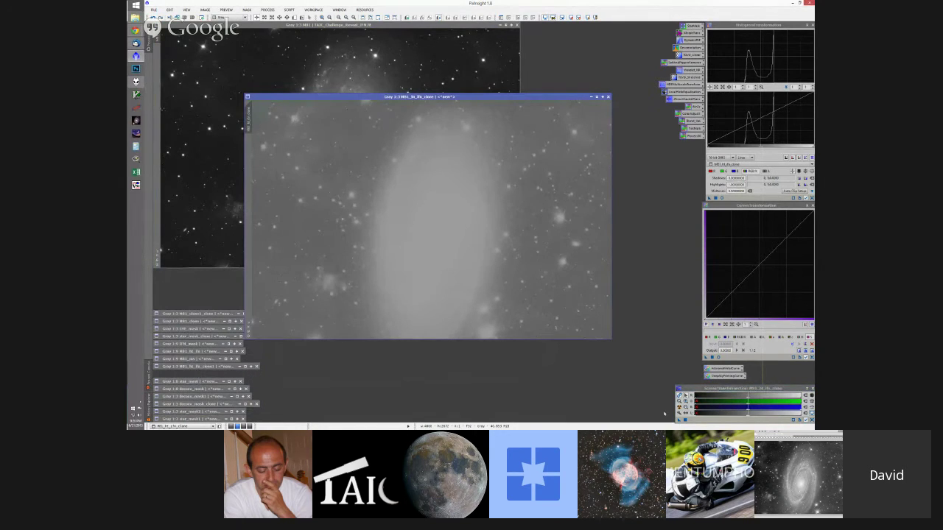
double_click(213, 366)
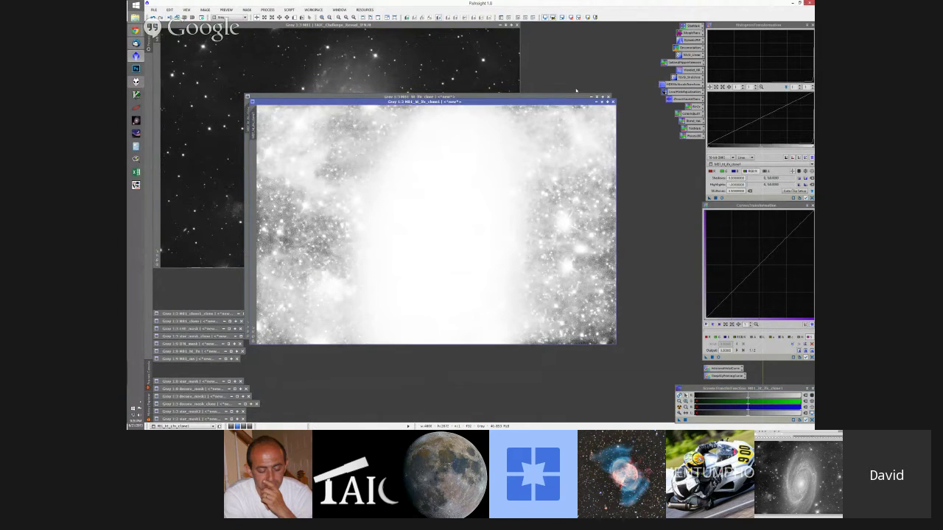
click(598, 101)
click(596, 96)
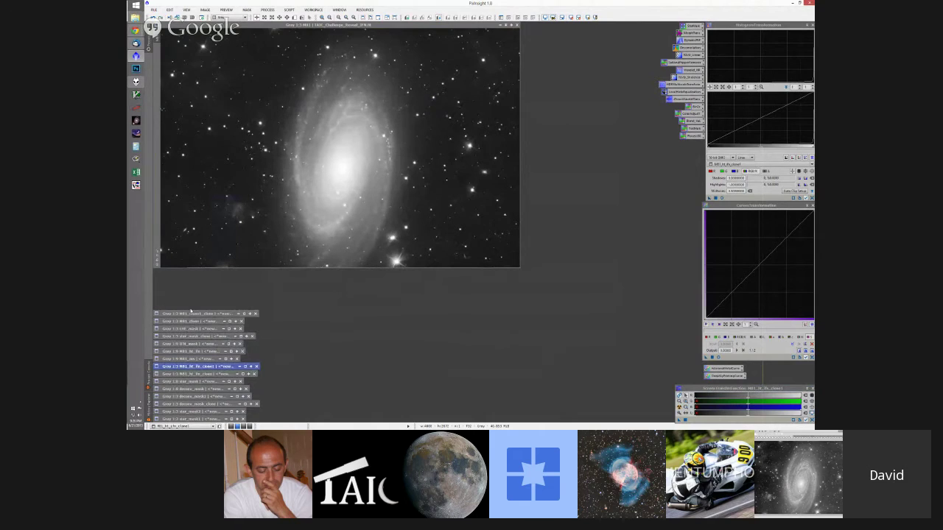
double_click(190, 358)
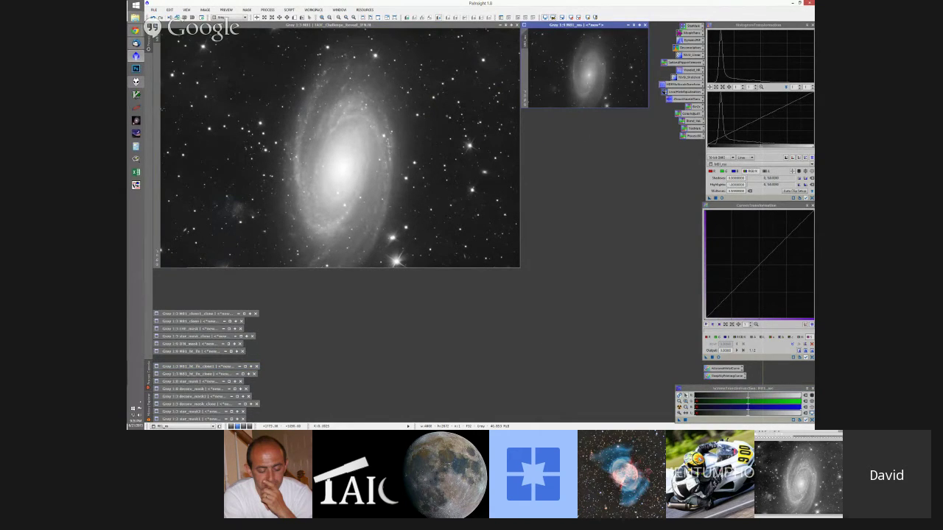
double_click(185, 351)
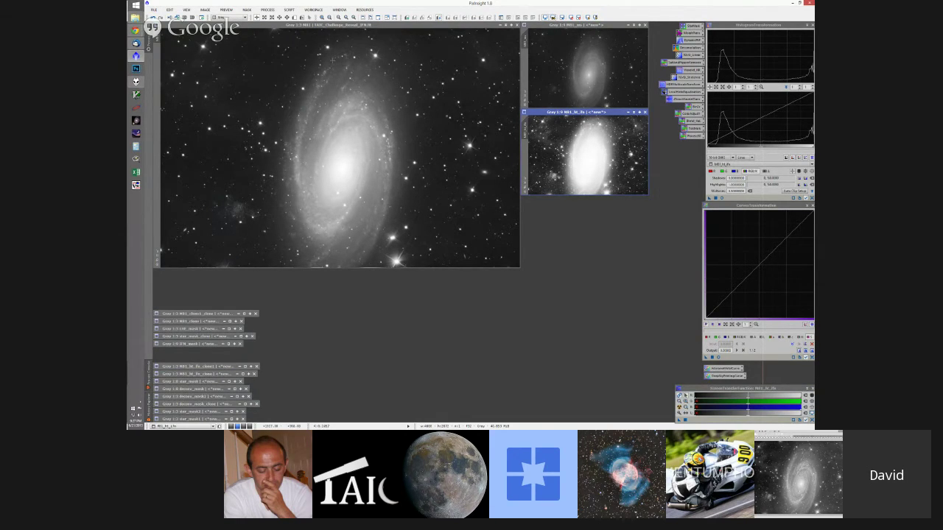
Toggle the main M81 image's processing steps off and on to compare the galaxy's core and surrounding halo.
click(376, 134)
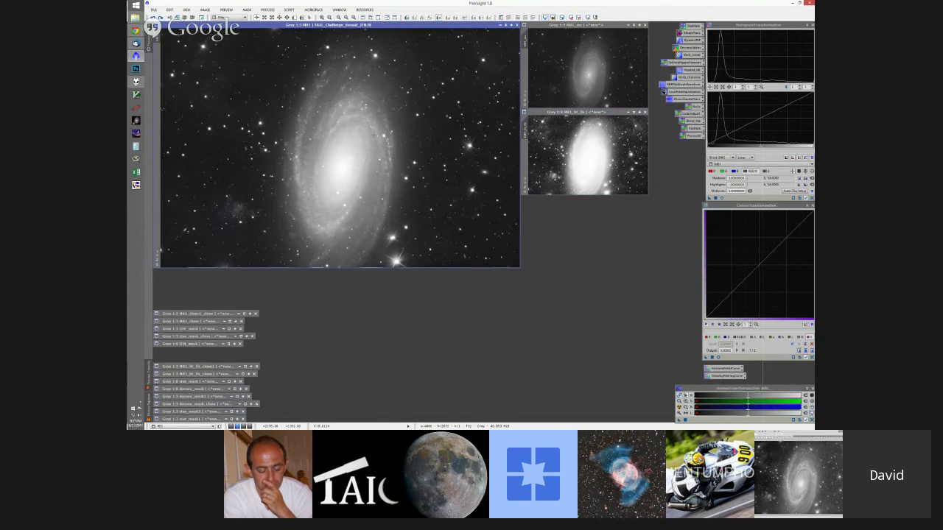
key(ctrl+z)
key(ctrl+y)
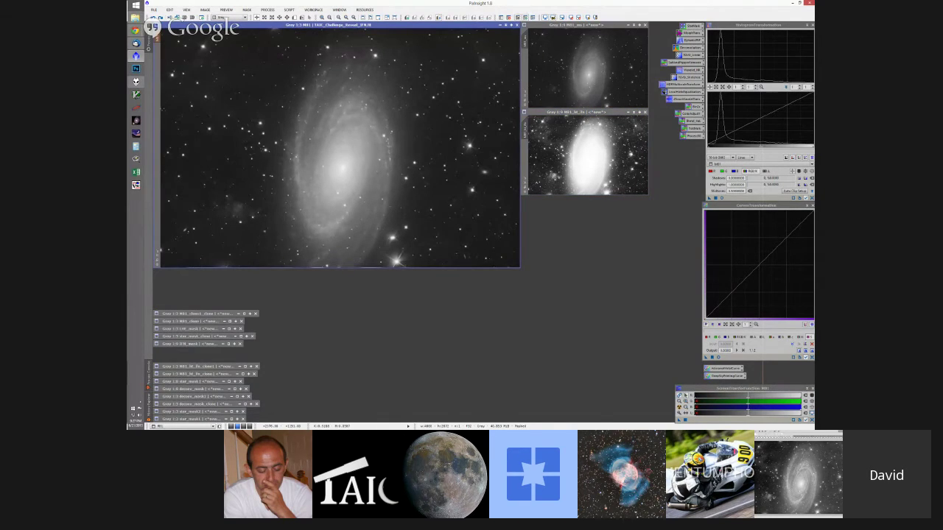
key(ctrl+y)
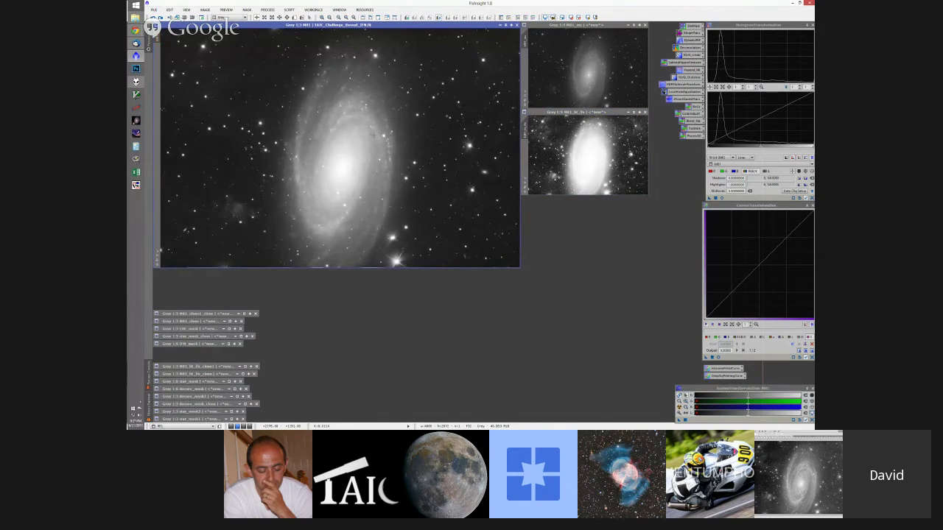
key(ctrl+z)
key(ctrl+y)
key(ctrl+z)
Duplicate the main M81 image, and switch between the duplicate and the original to compare them.
drag(157, 36, 246, 81)
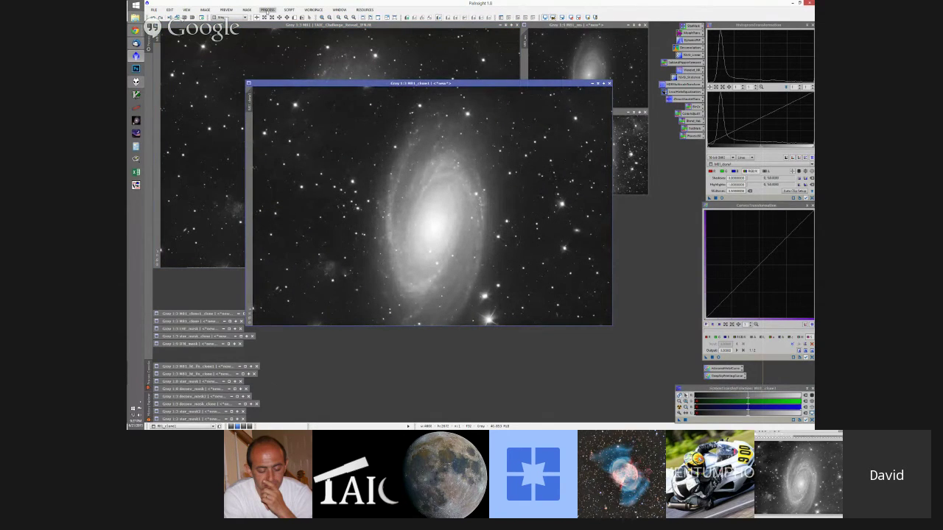
click(368, 44)
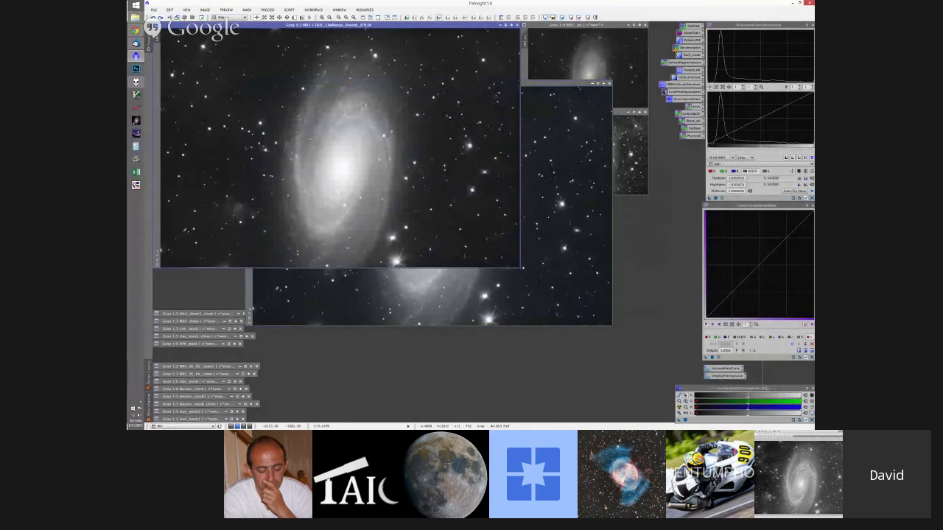
click(567, 147)
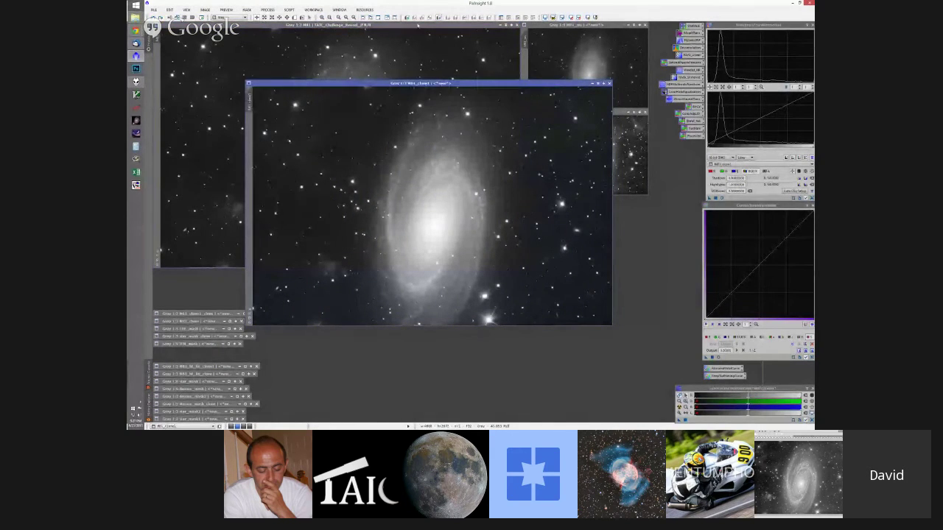
click(414, 26)
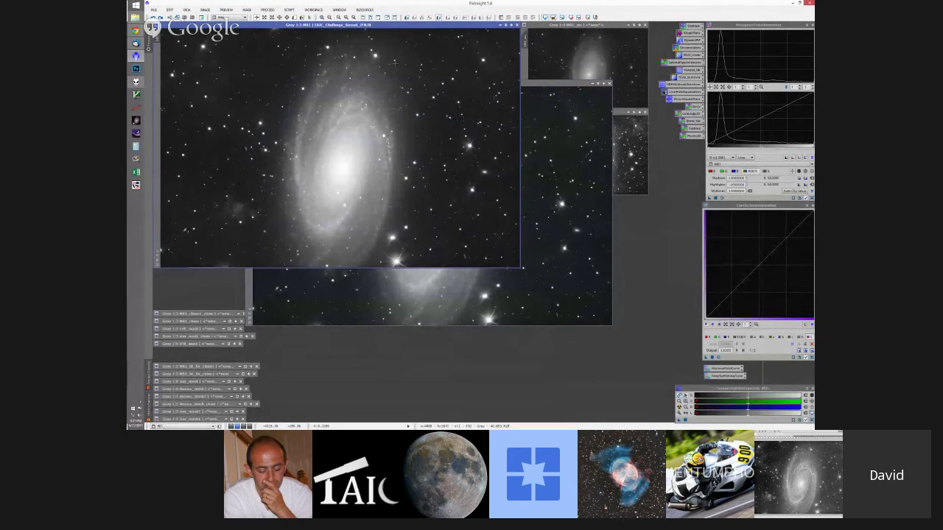
Undo and redo the next processing step on the original M81 image to demonstrate its effect.
key(ctrl+z)
key(ctrl+y)
key(ctrl+z)
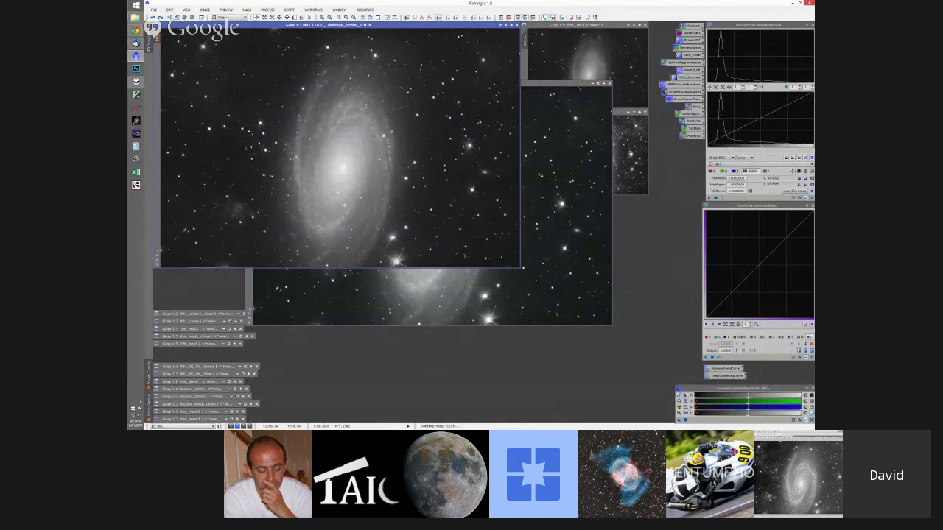
key(ctrl+y)
Blur the M81 duplicate using MultiscaleLinearTransform with the detail layers disabled and only the residual layer kept.
click(537, 83)
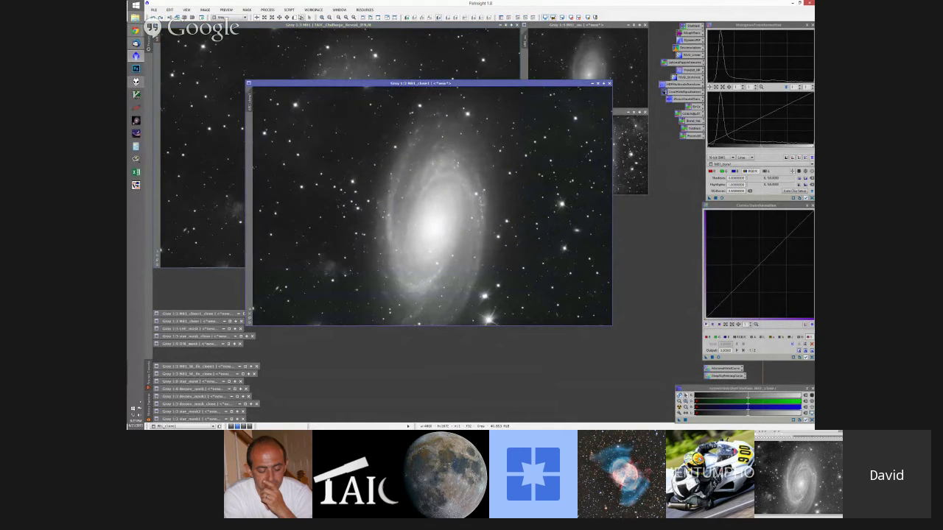
click(267, 10)
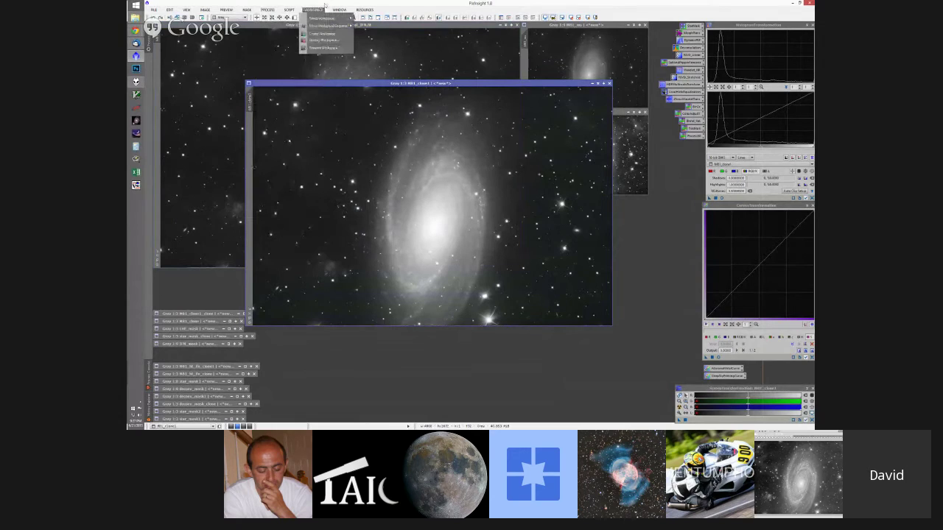
mouse_move(280, 19)
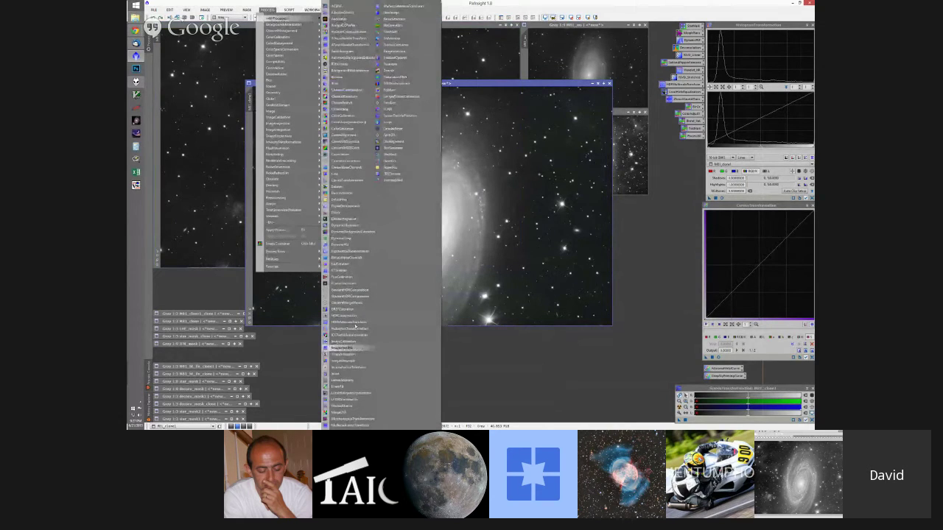
click(350, 425)
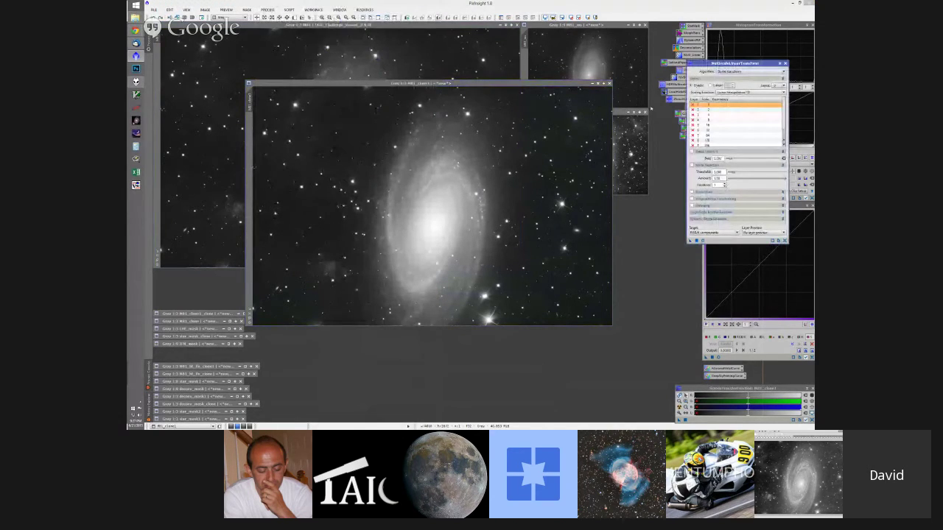
click(629, 113)
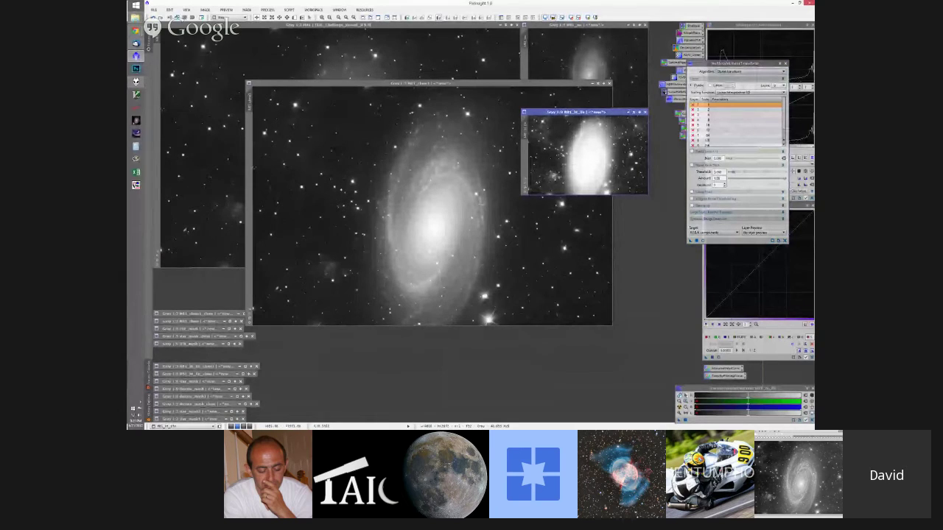
scroll(779, 126, down, 1)
click(781, 134)
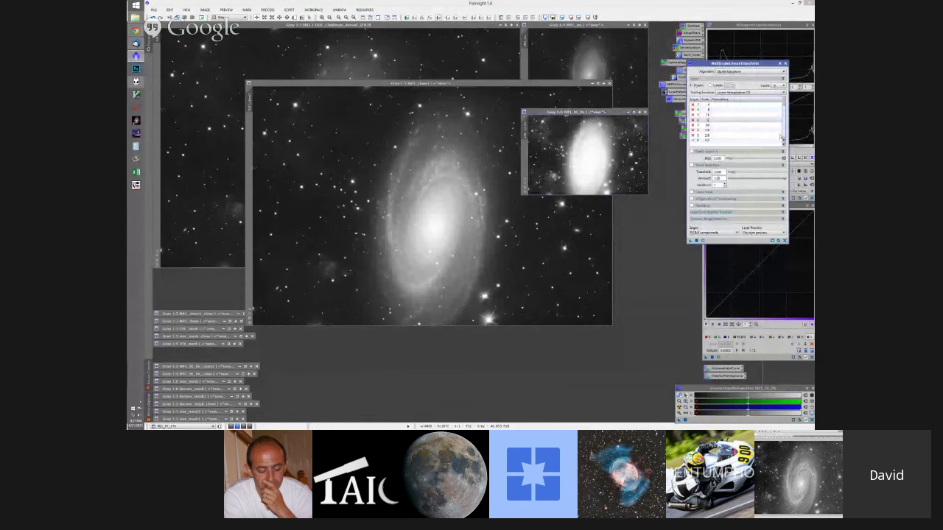
click(763, 103)
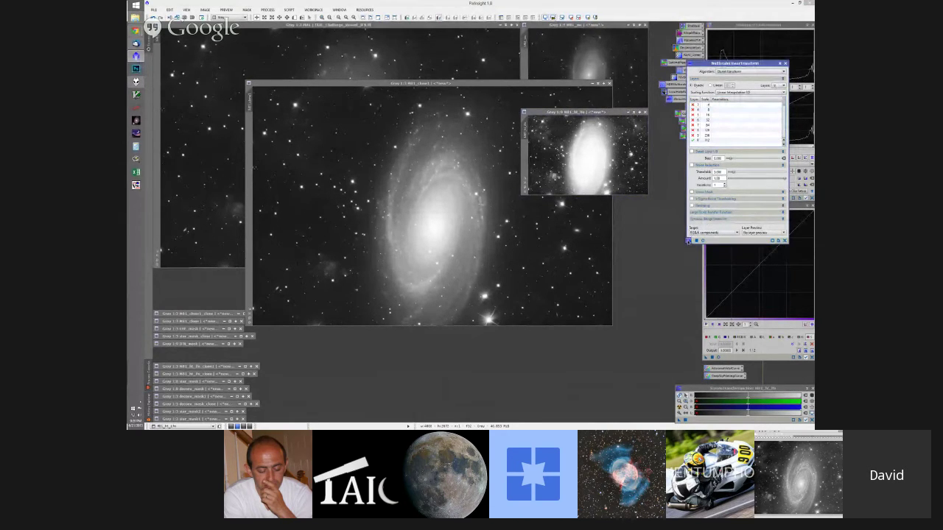
drag(690, 240, 424, 174)
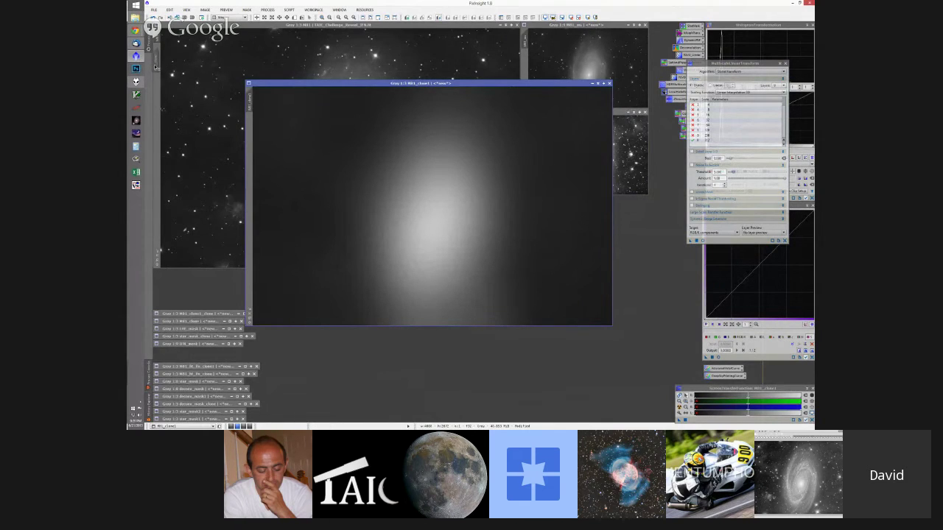
Apply the blurred duplicate as a mask on the main M81 image and show the mask overlay.
click(247, 32)
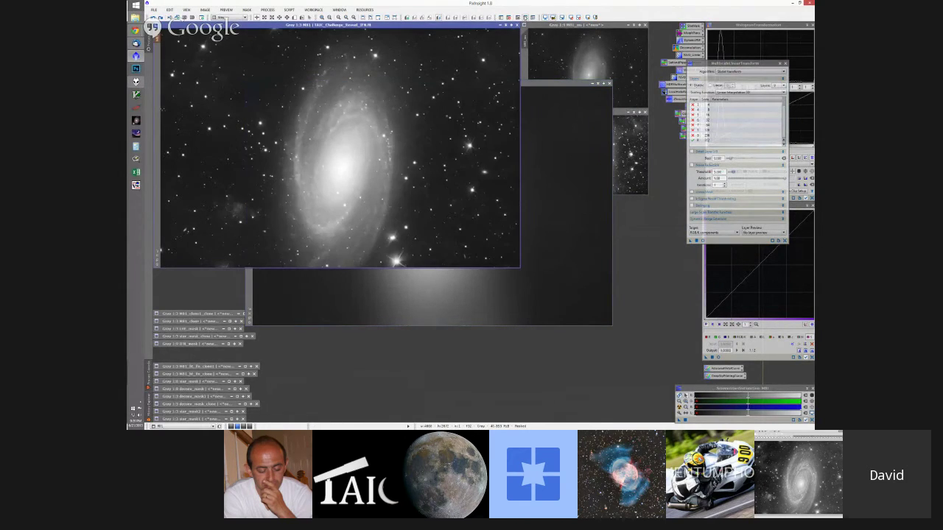
click(532, 17)
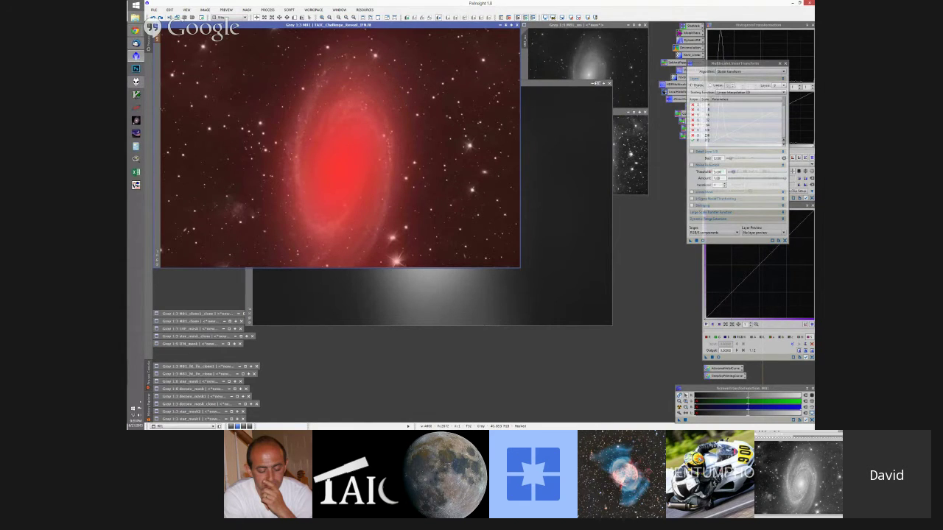
Open PixelMath and enter the identifier of the brighter-stretched M81 image as the RGB/K expression.
click(621, 114)
mouse_move(155, 292)
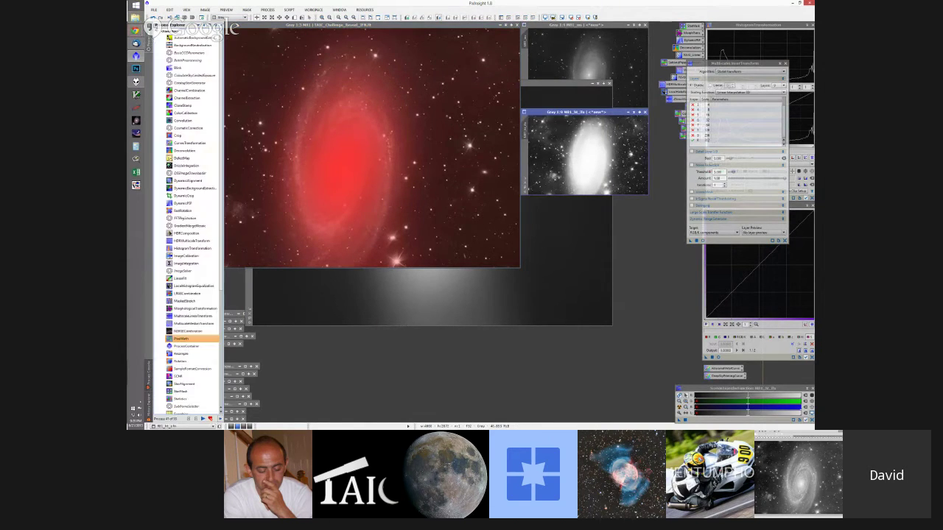
double_click(180, 338)
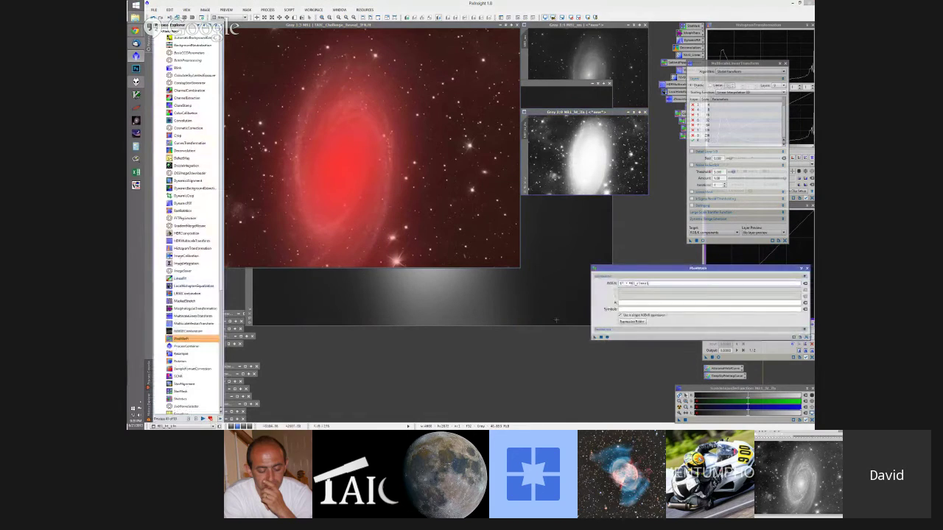
drag(672, 283, 602, 282)
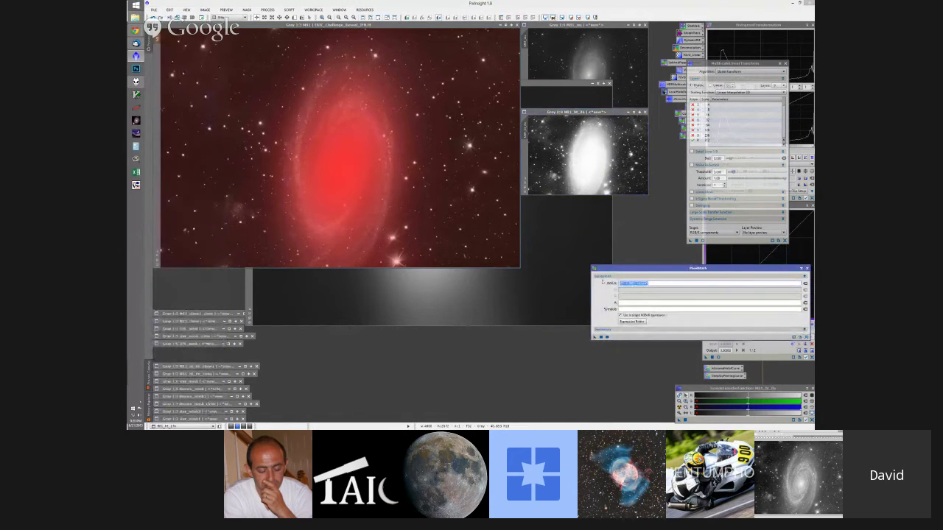
text(M81_ne_sfm)
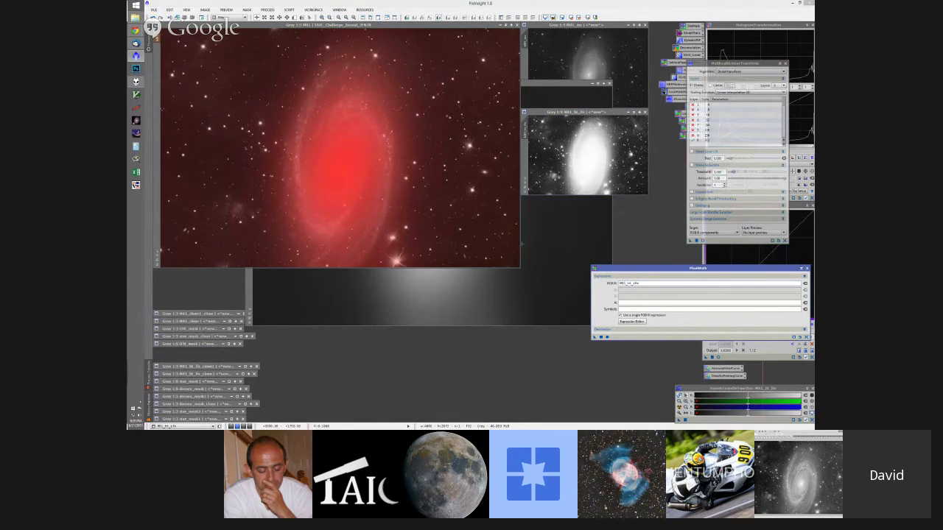
Apply the PixelMath expression to the main M81 image through the blurred mask, and hide the mask overlay.
click(554, 8)
click(513, 18)
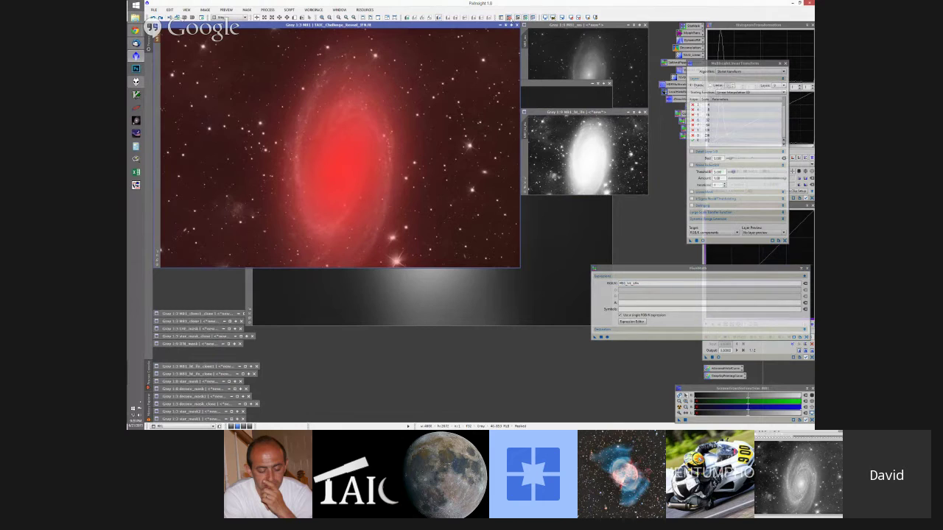
click(596, 339)
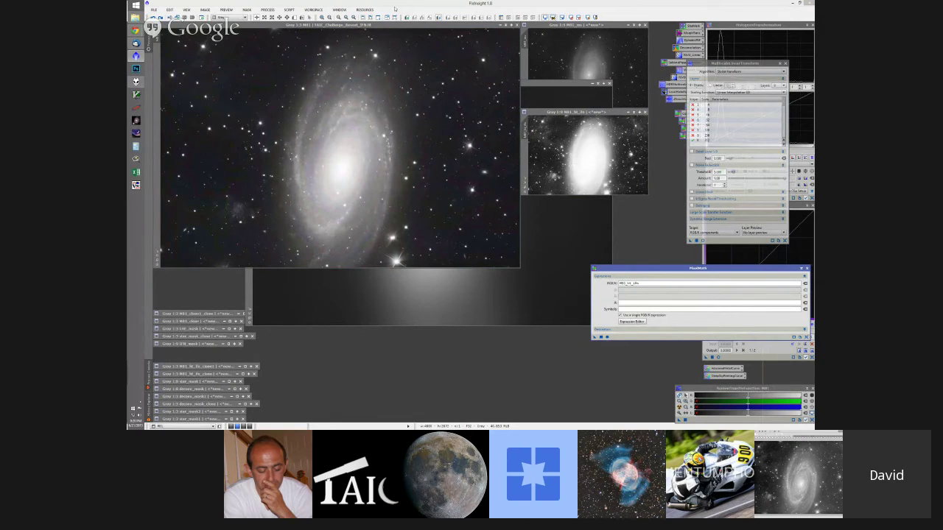
click(513, 18)
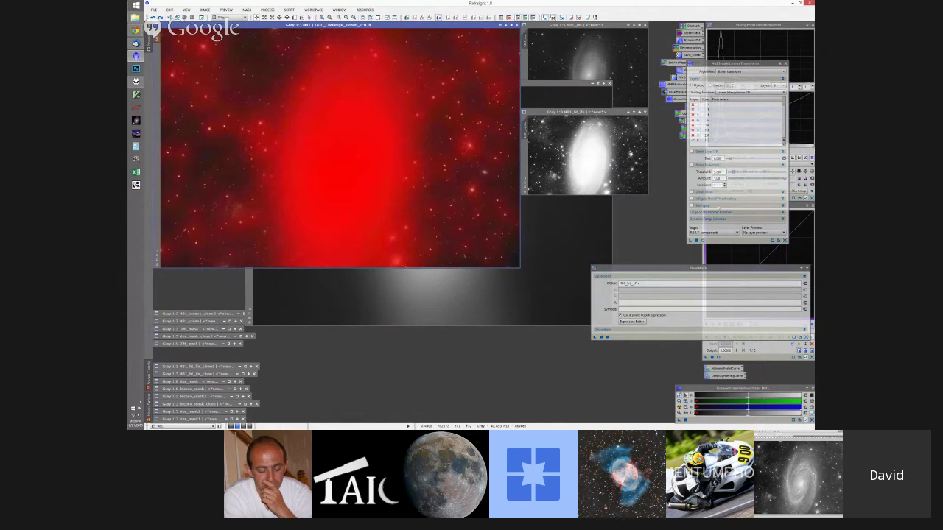
click(533, 17)
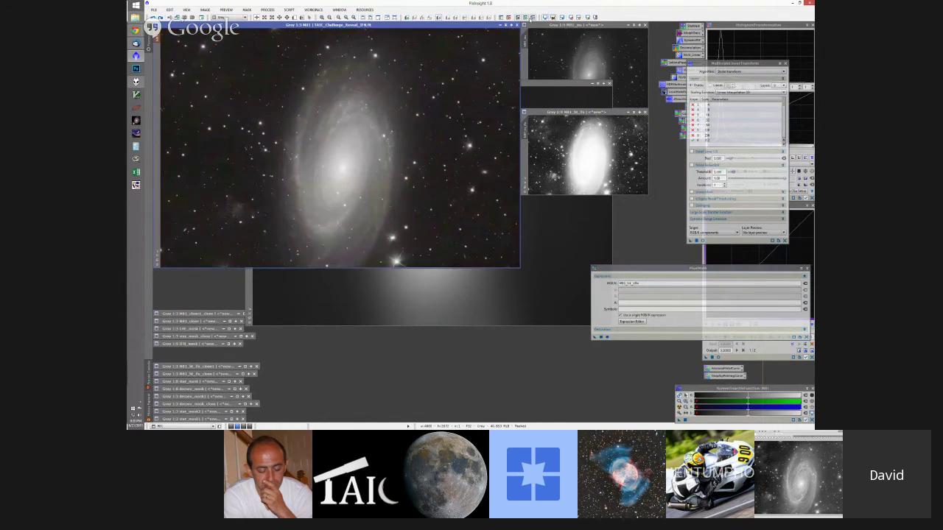
Undo and redo the masked blend on the M81 image several times to compare before and after.
key(ctrl+z)
key(ctrl+y)
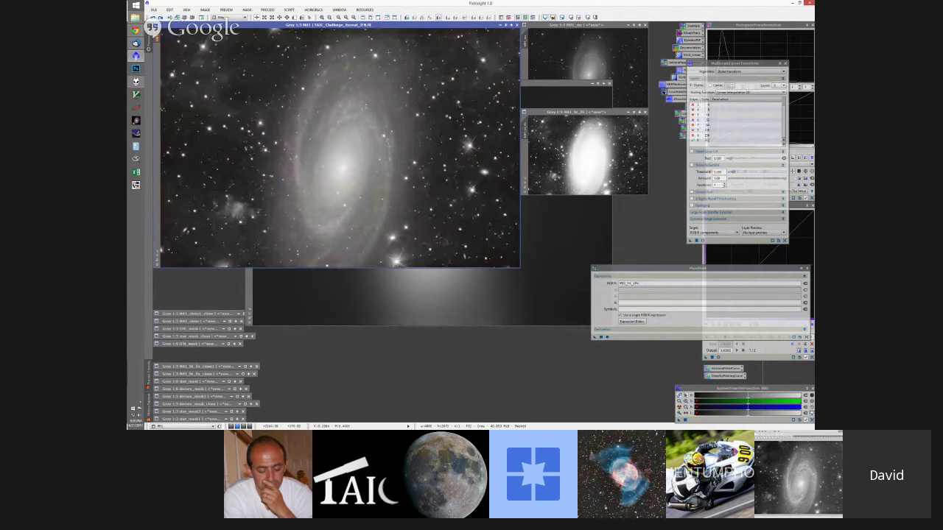
key(ctrl+z)
key(ctrl+y)
key(ctrl+z)
key(ctrl+y)
key(ctrl+z)
key(ctrl+y)
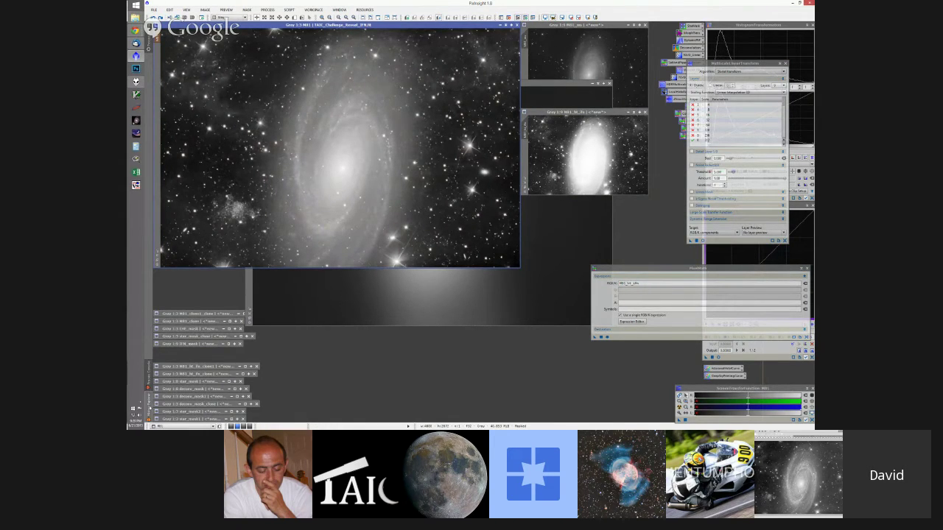
Open the HDRMultiscaleTransform step from the M81 image's processing history to show its settings.
click(148, 406)
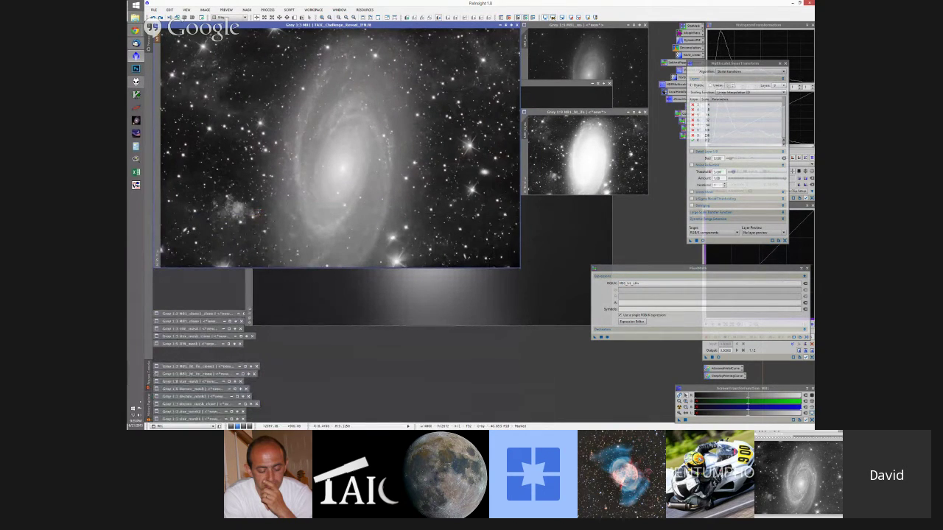
mouse_move(147, 403)
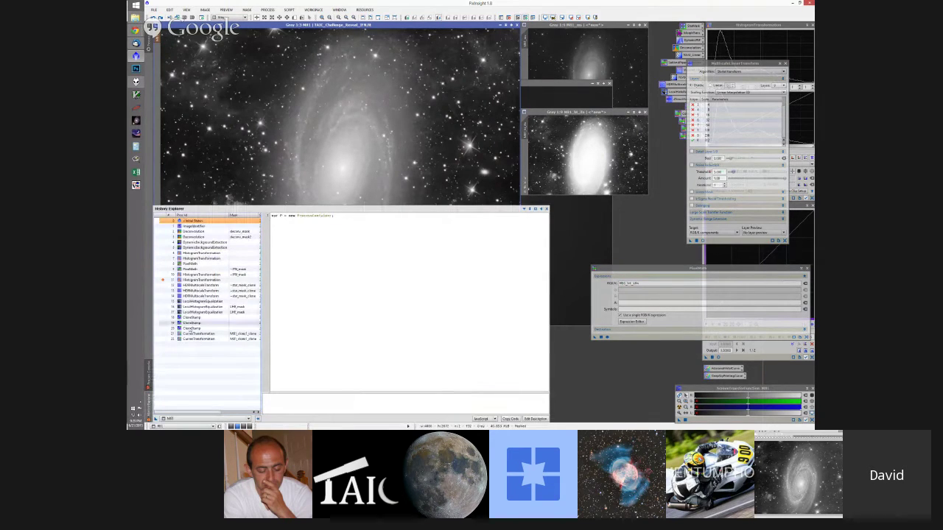
double_click(193, 286)
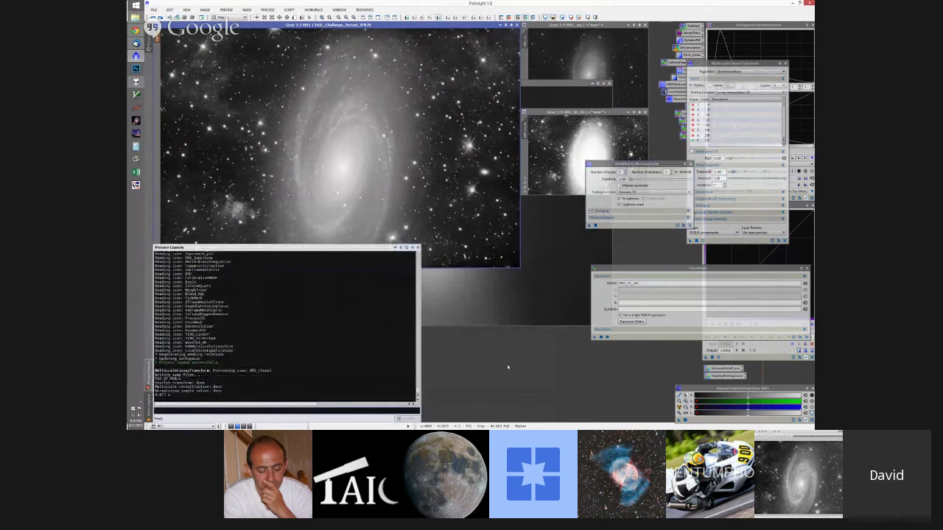
Restore the minimized star_mask_clone image and redo its processing steps to show how its background was raised.
mouse_move(148, 376)
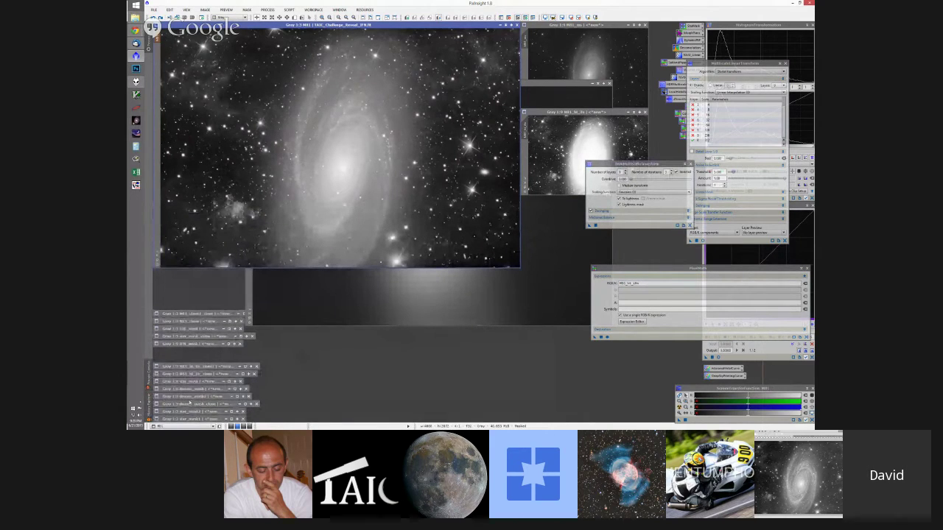
double_click(199, 337)
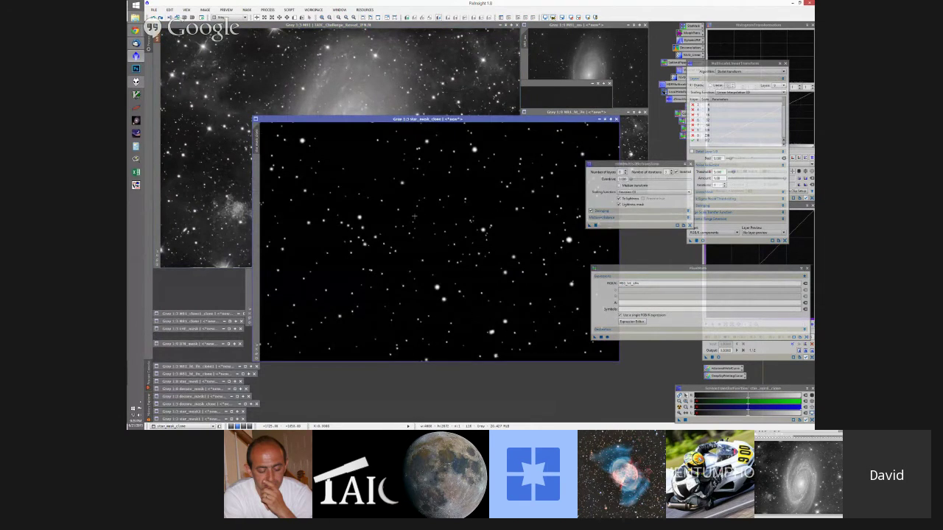
key(ctrl+y)
key(ctrl+y)
key(ctrl+y)
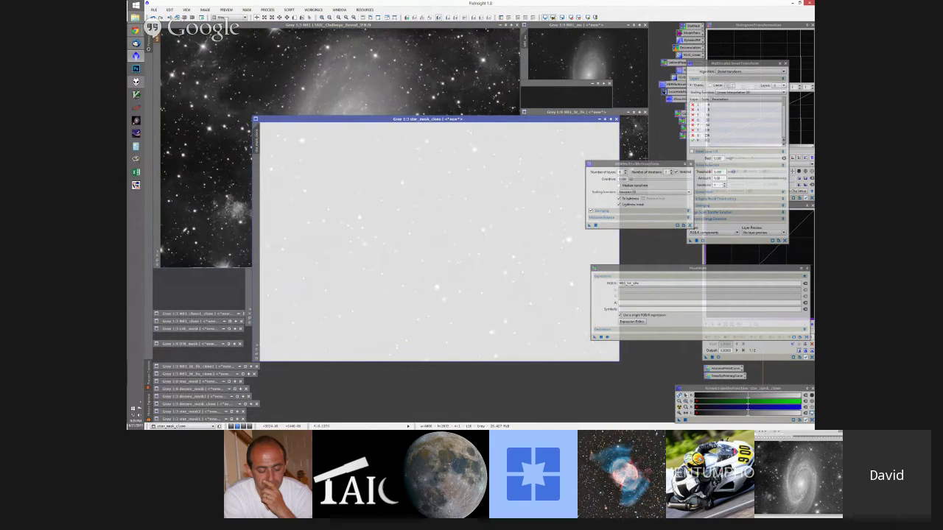
Revert star_mask_clone to its black background, and apply a CurvesTransformation with the black end of the curve raised to about half.
drag(637, 162, 617, 190)
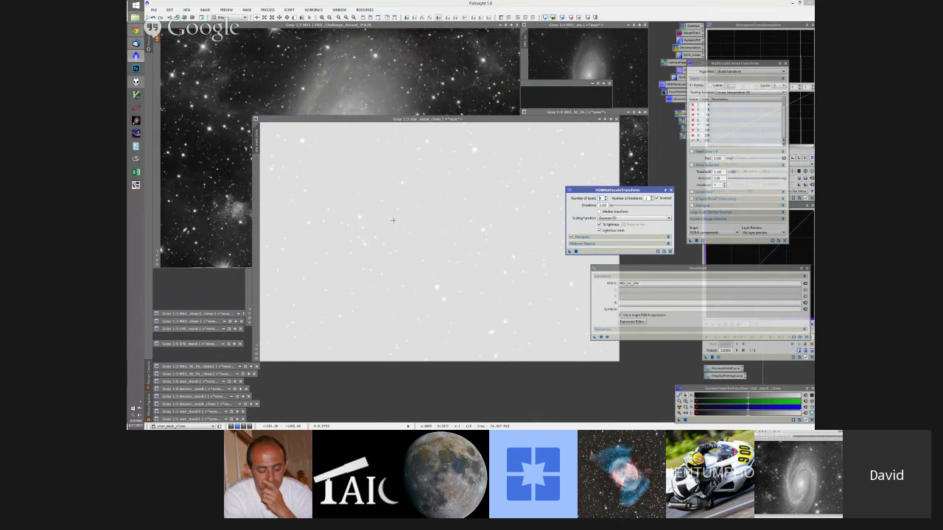
click(810, 358)
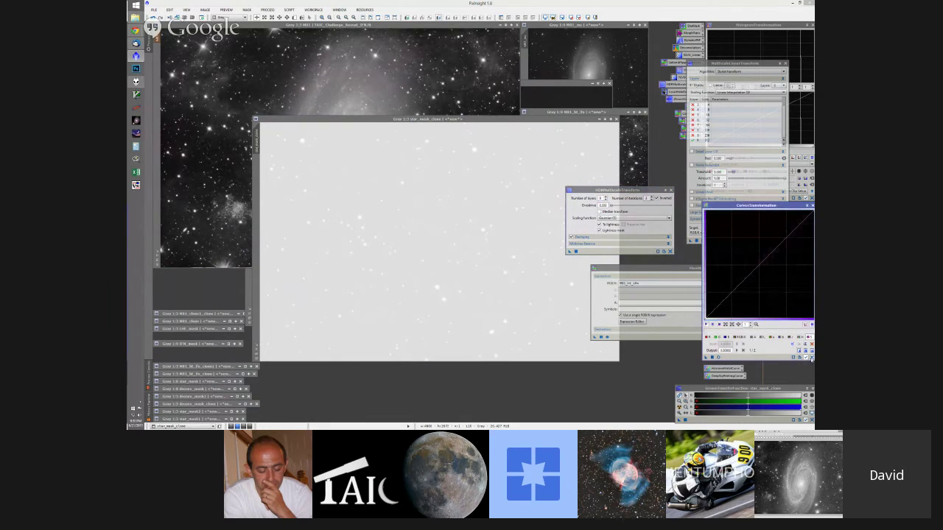
click(352, 119)
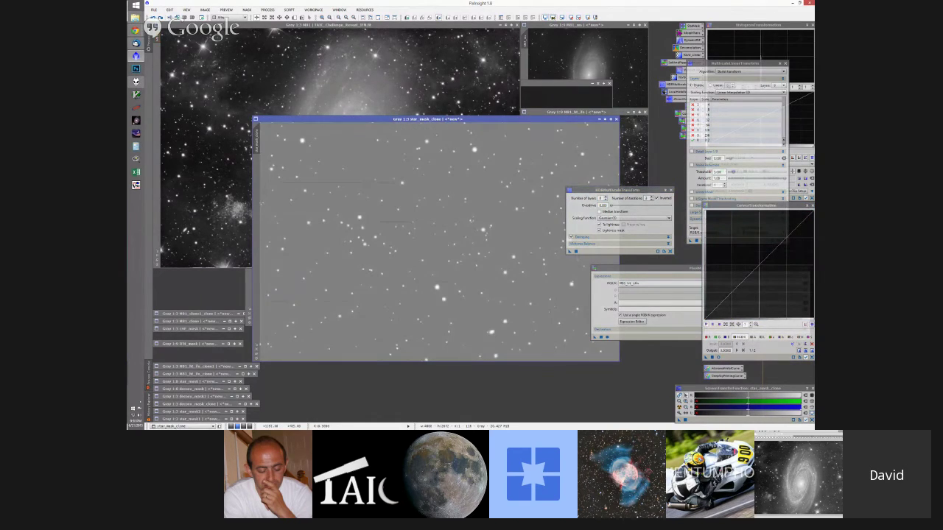
key(ctrl+z)
drag(705, 318, 705, 263)
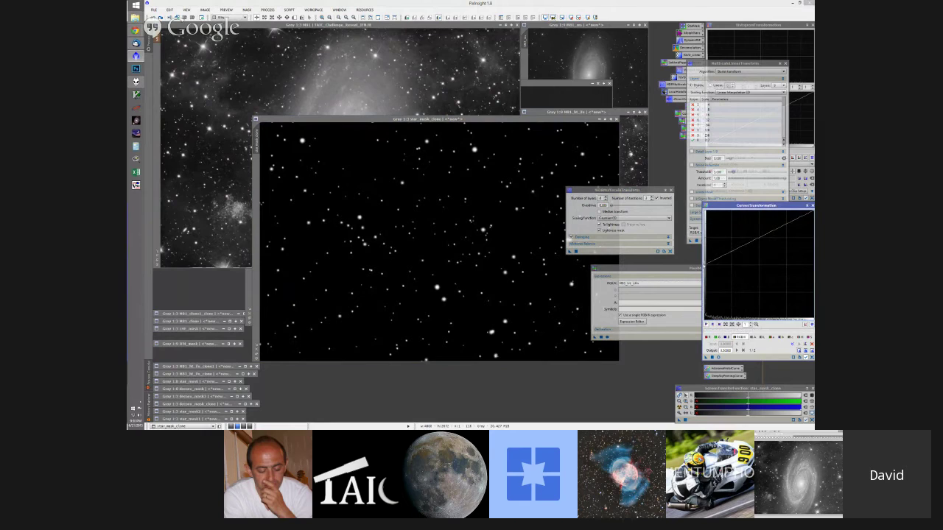
drag(705, 358, 402, 207)
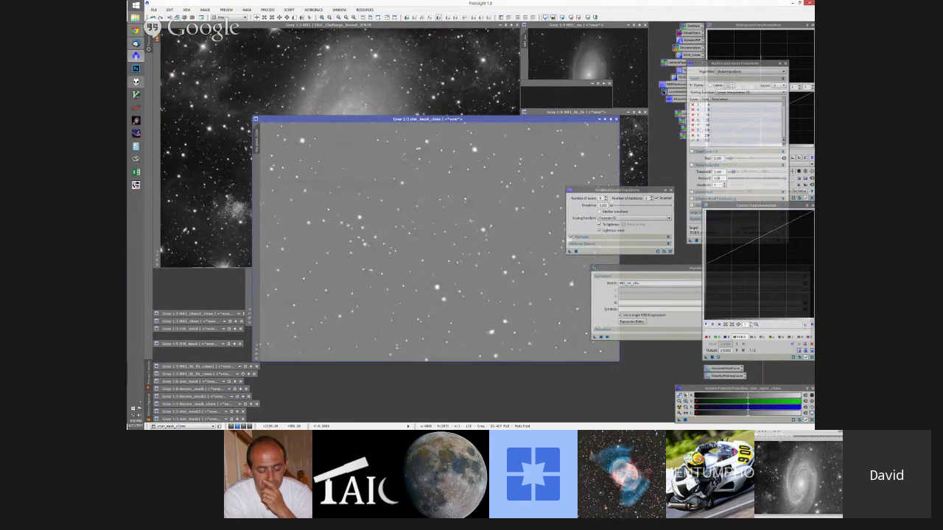
Apply the PixelMath expression max(.5, $T) to star_mask_clone as an alternative way of raising the background, and close PixelMath.
click(648, 267)
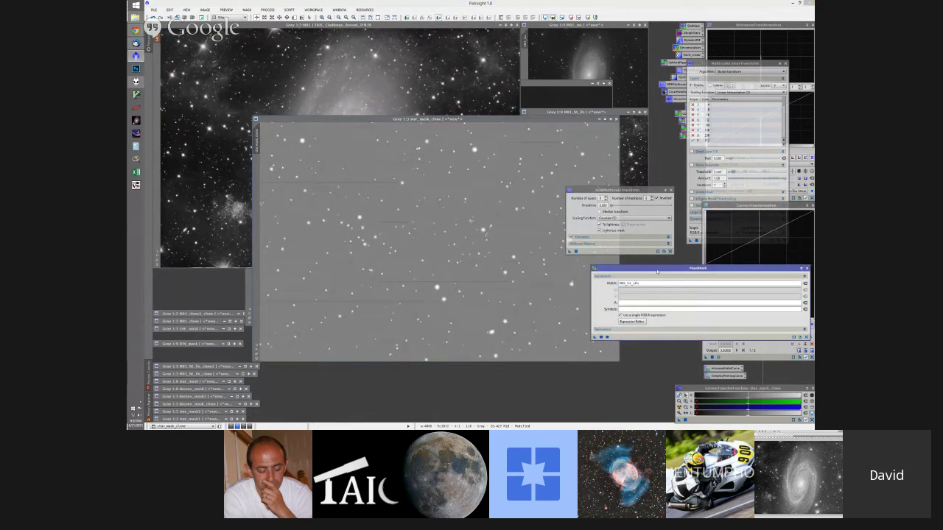
drag(648, 267, 466, 329)
double_click(467, 343)
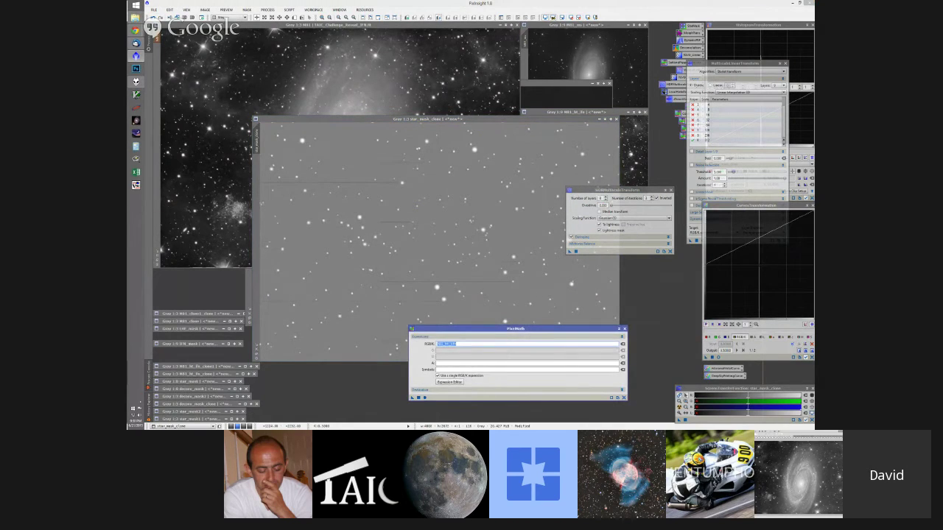
text(mas)
click(449, 148)
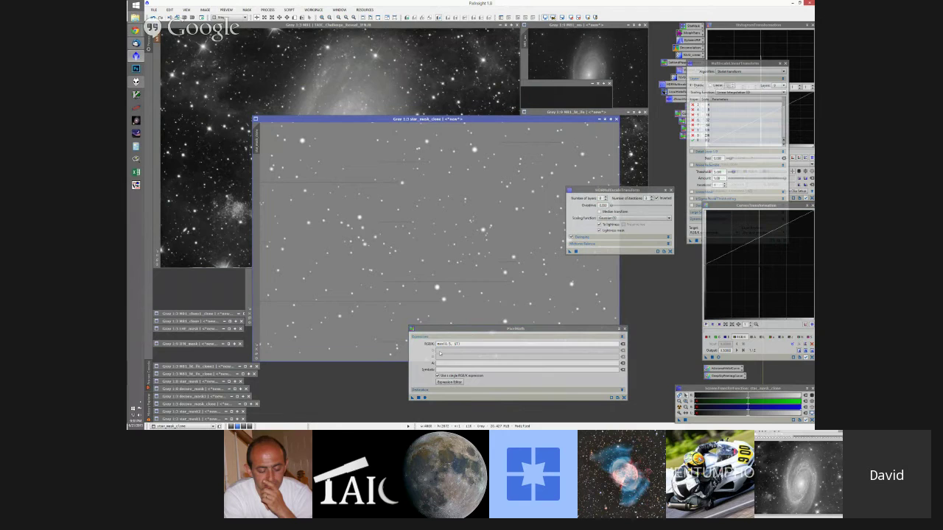
drag(413, 397, 435, 206)
click(623, 329)
click(623, 329)
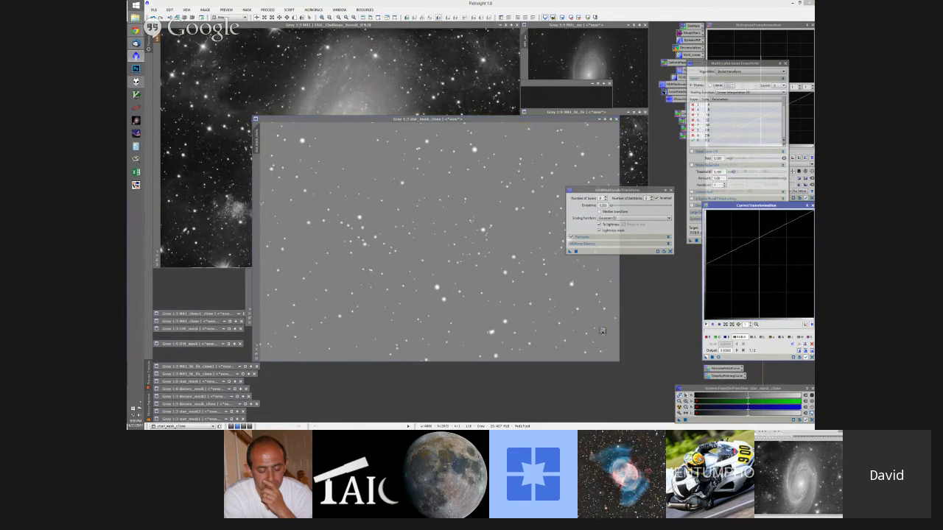
Apply the raised curve to star_mask_clone to lighten its background further, and reset CurvesTransformation.
drag(705, 357, 353, 246)
click(810, 357)
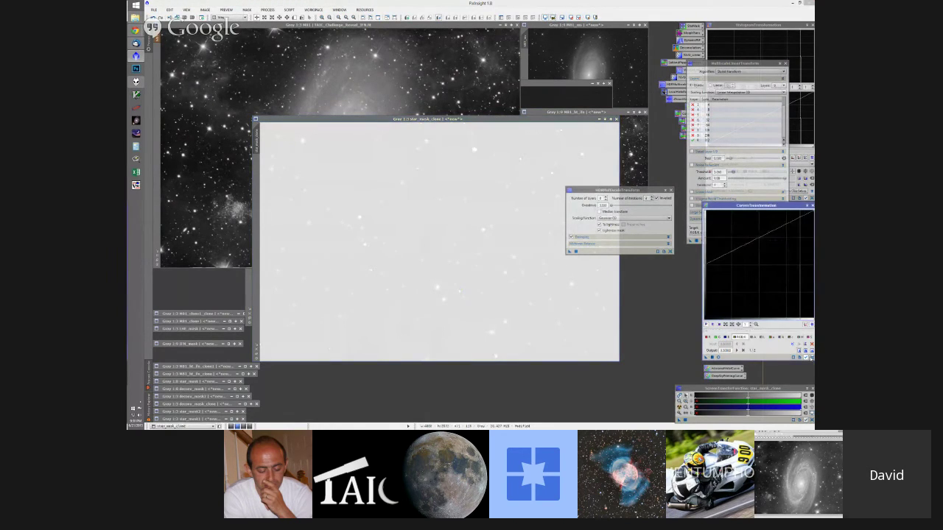
drag(493, 123, 511, 138)
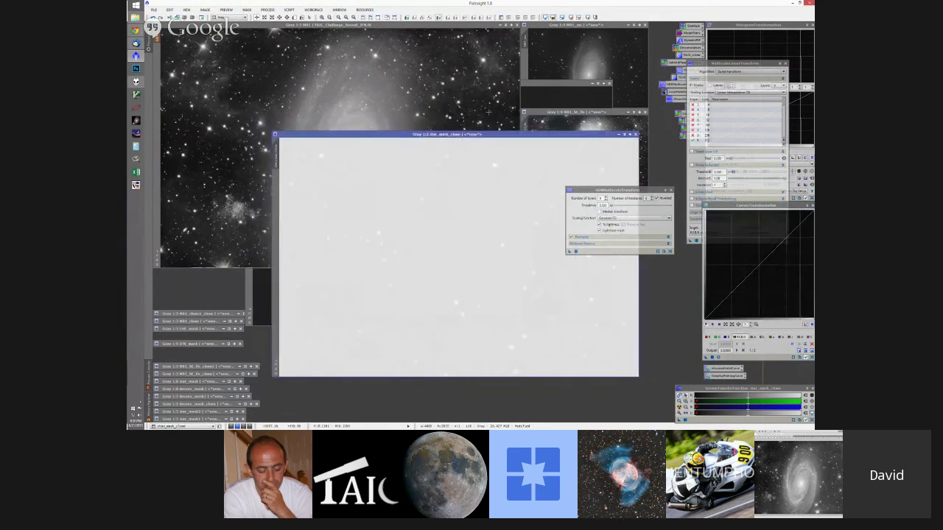
Undo and redo the HDRMultiscaleTransform step on the main M81 image to compare its effect, and close the process window.
click(394, 27)
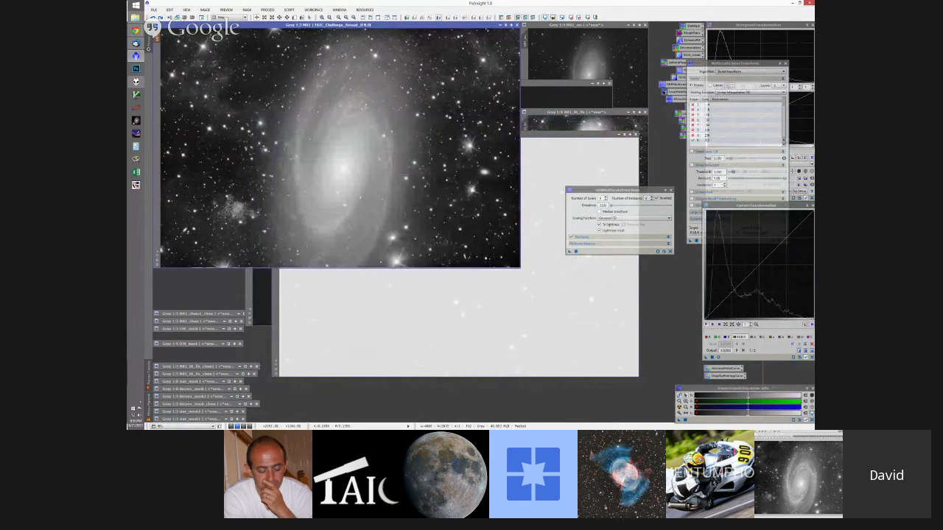
key(ctrl+z)
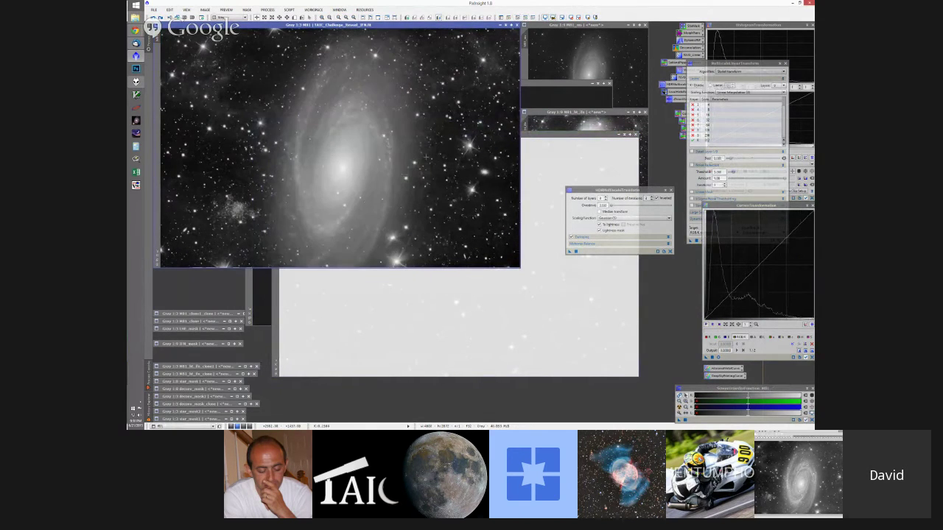
key(ctrl+y)
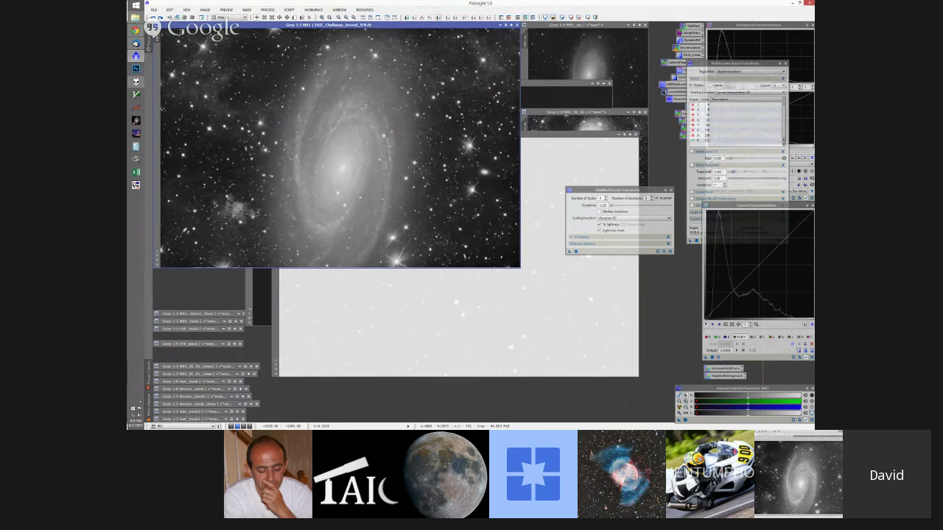
click(670, 190)
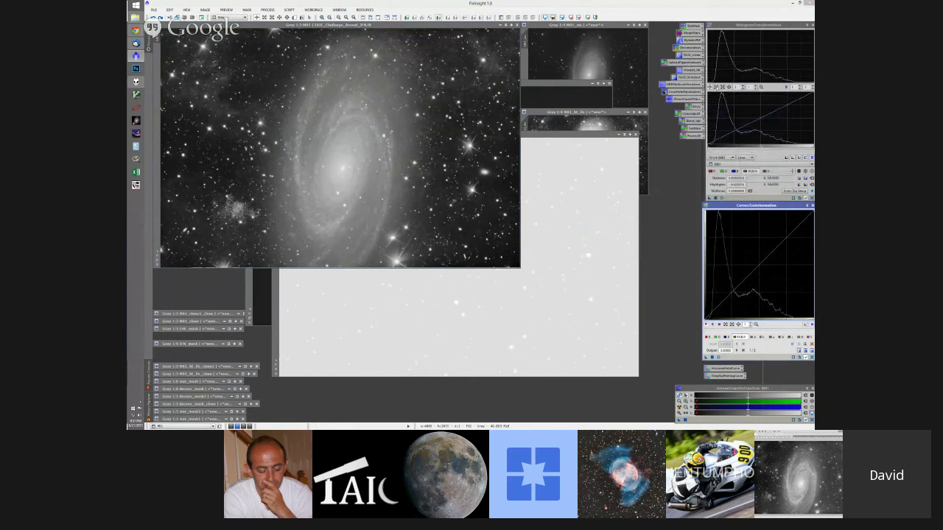
Open the LocalHistogramEqualization step from the M81 processing history, and examine its settings, including the amount, alongside the M81 image.
click(148, 401)
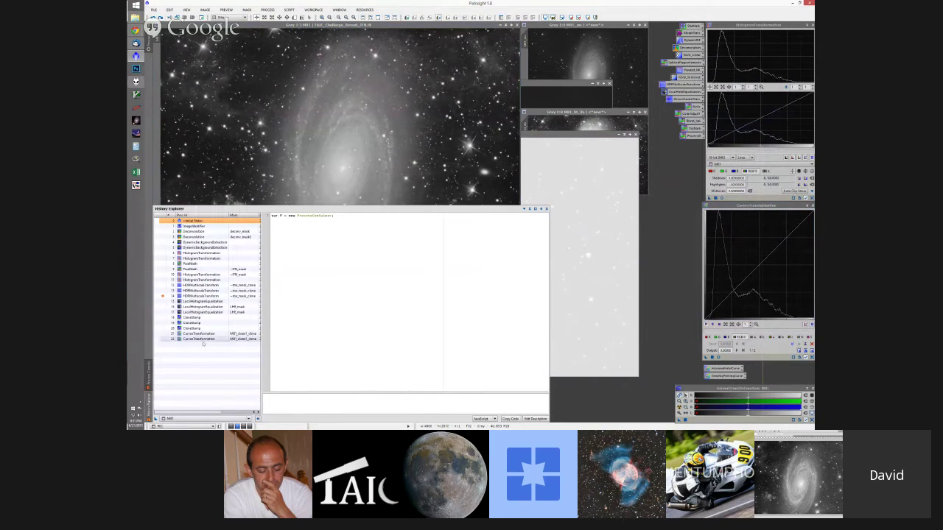
double_click(206, 301)
drag(589, 254, 621, 210)
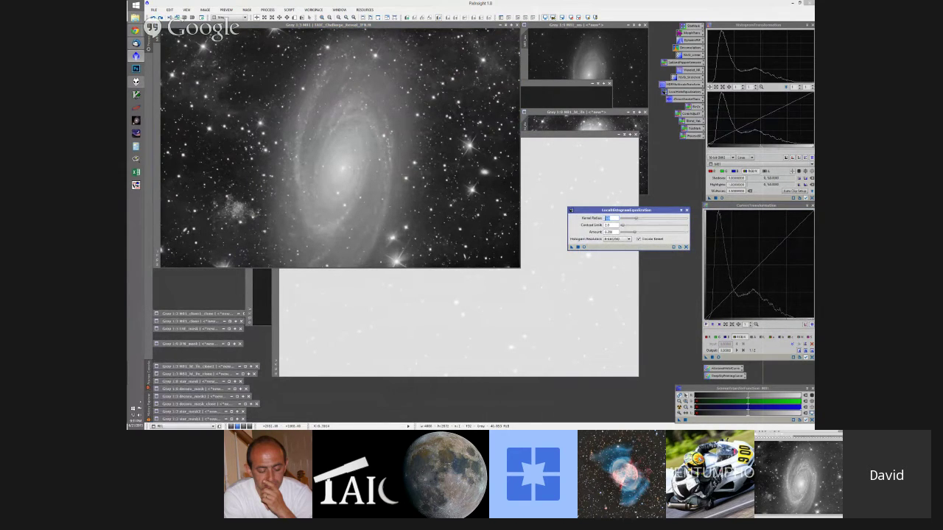
click(343, 163)
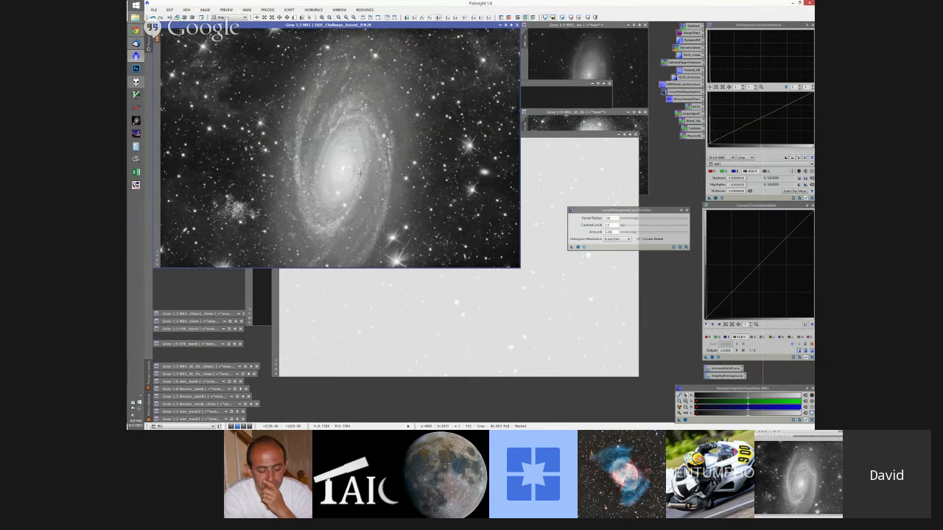
drag(618, 213, 601, 214)
double_click(593, 234)
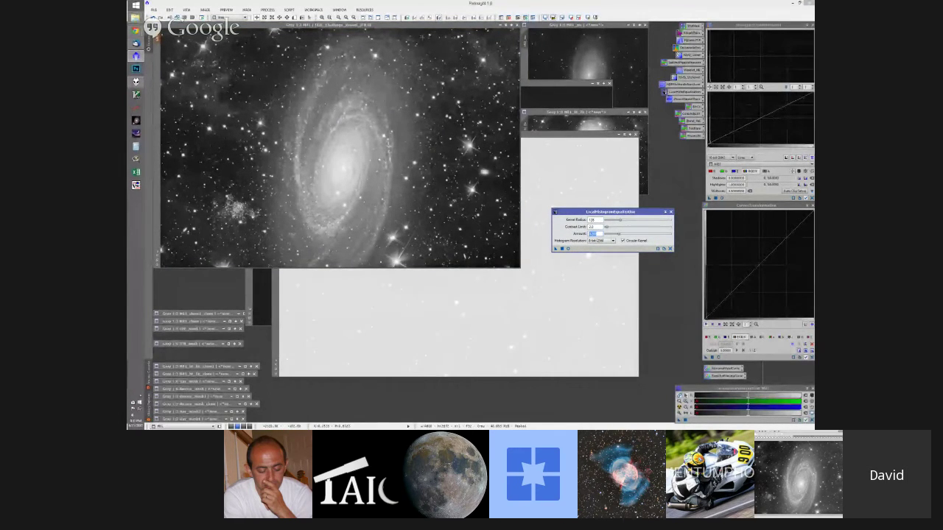
Minimize the star_mask_clone image and close the LocalHistogramEqualization window.
key(Return)
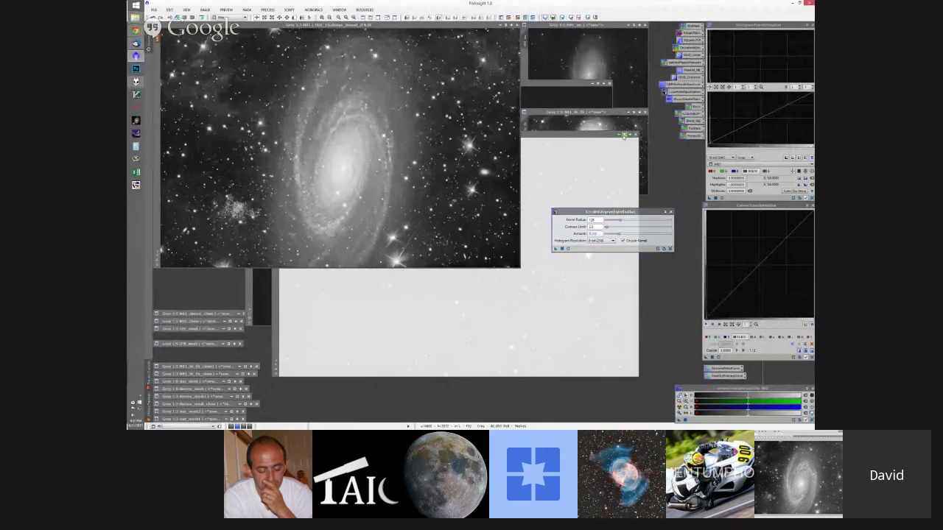
click(608, 83)
click(474, 232)
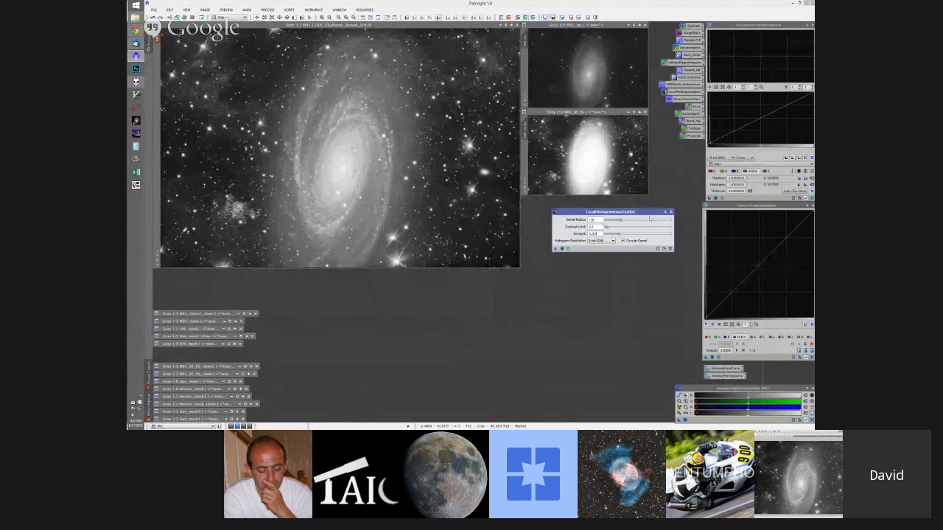
click(670, 212)
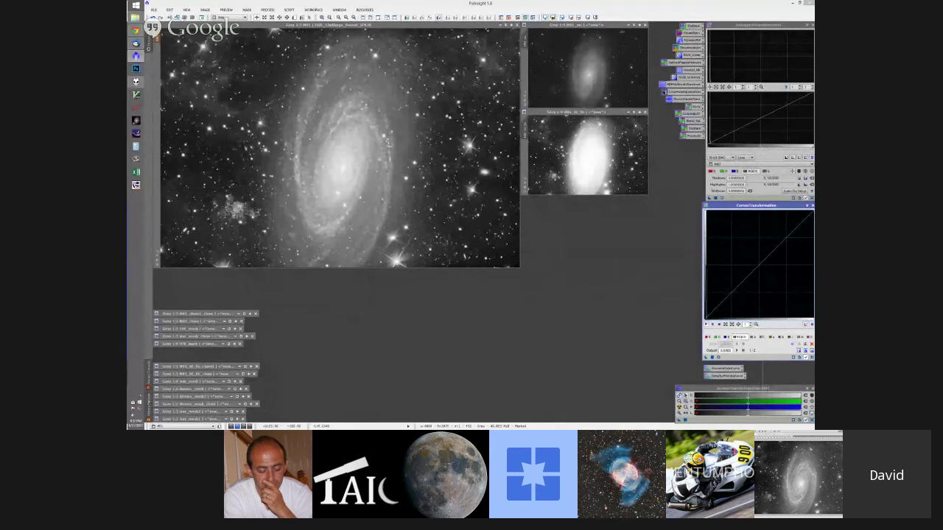
Minimize the two smaller M81 reference images, and remove the mask from the main M81 image.
click(634, 25)
click(632, 112)
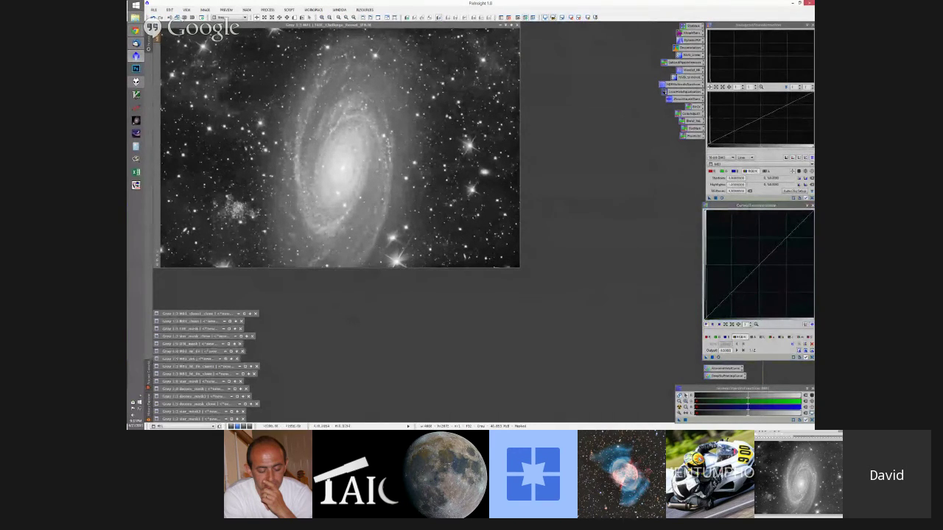
click(281, 25)
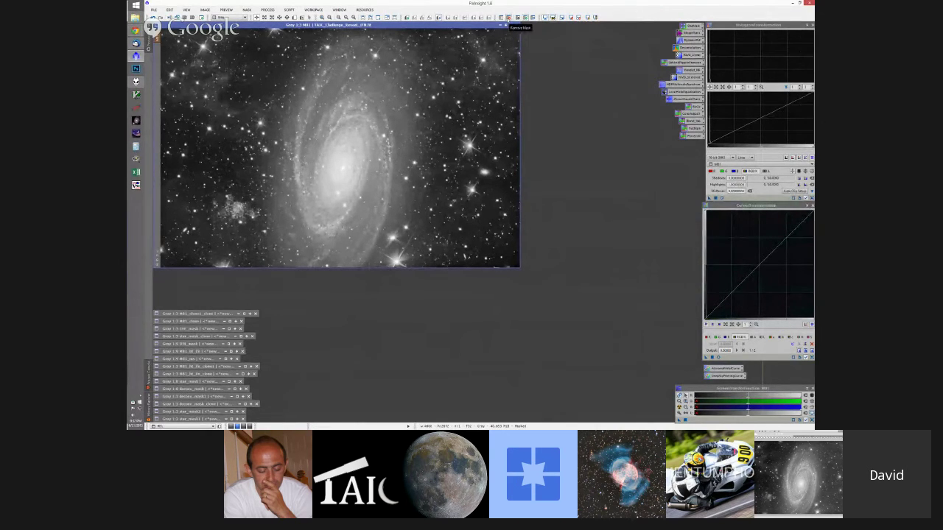
click(508, 17)
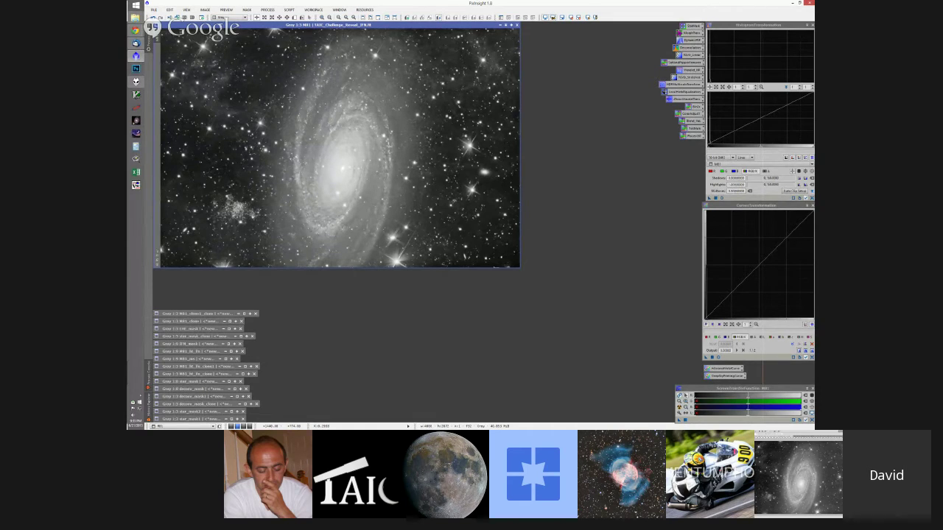
Switch to the Google+ Hangouts window in Chrome to check the group chat, and minimize it again.
mouse_move(135, 56)
click(175, 76)
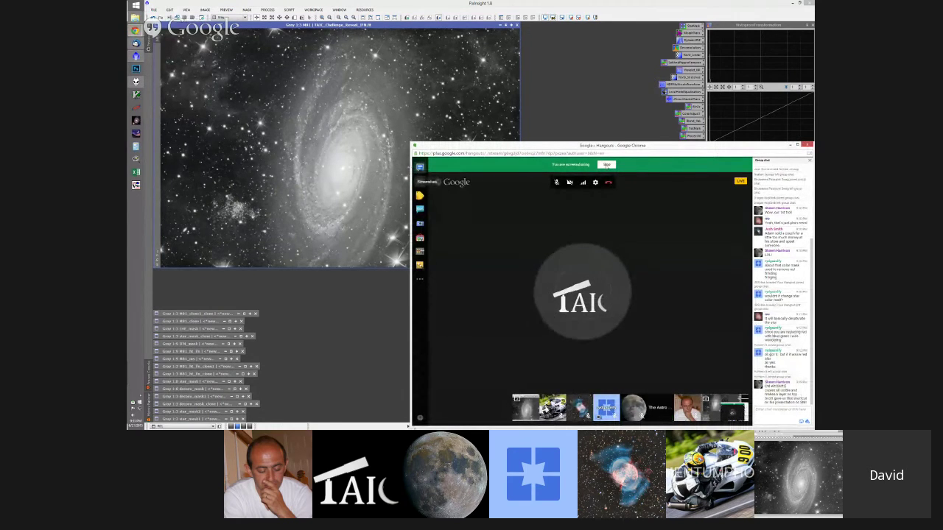
click(789, 144)
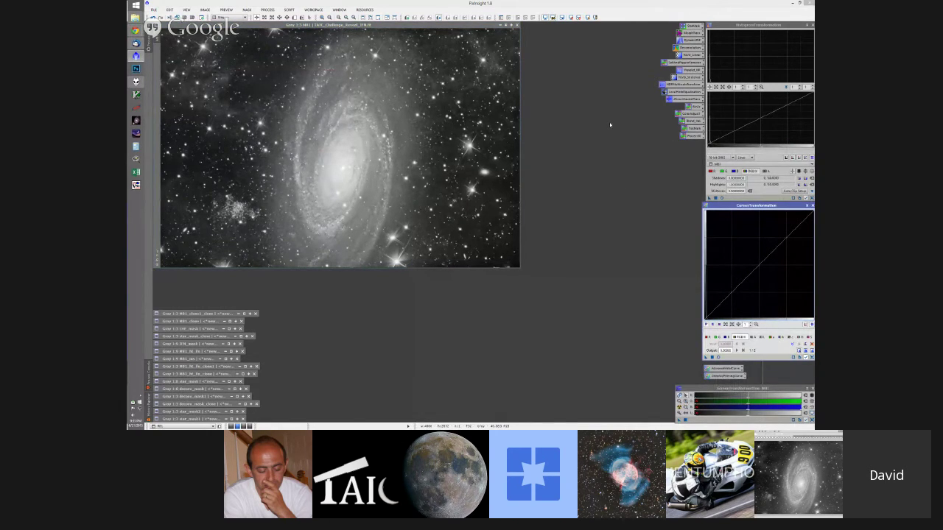
scroll(320, 201, up, 1)
key(ctrl+f)
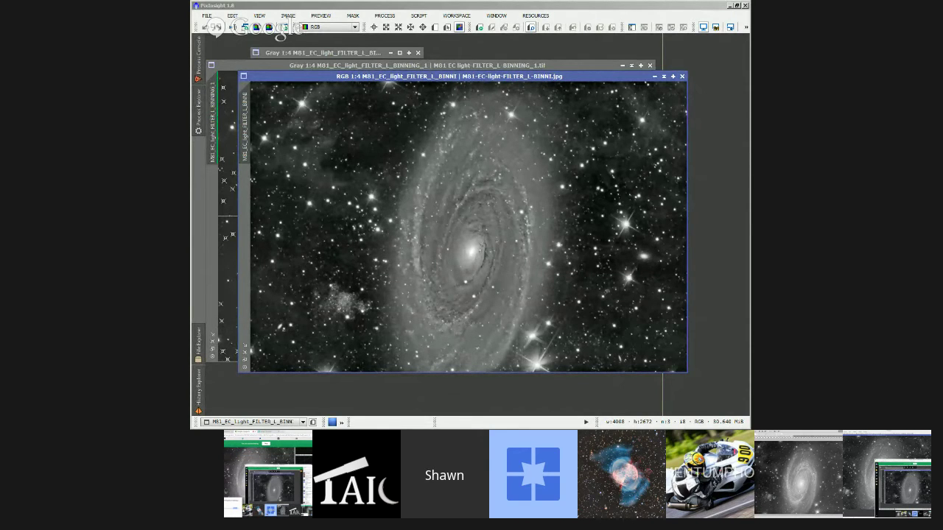
Minimize the processed M81 JPG, bring the gray M81 TIFF forward, and expand ScreenTransferFunction over it.
click(516, 221)
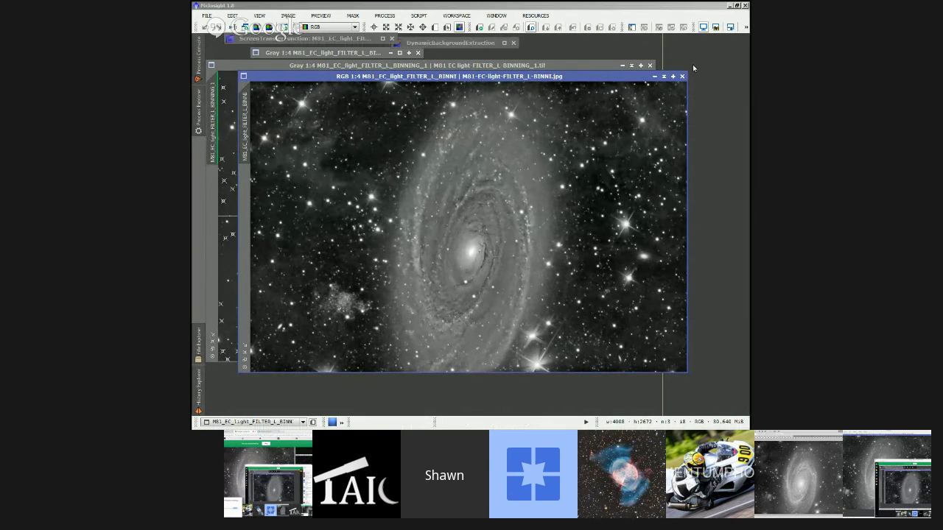
click(654, 76)
drag(590, 68, 596, 73)
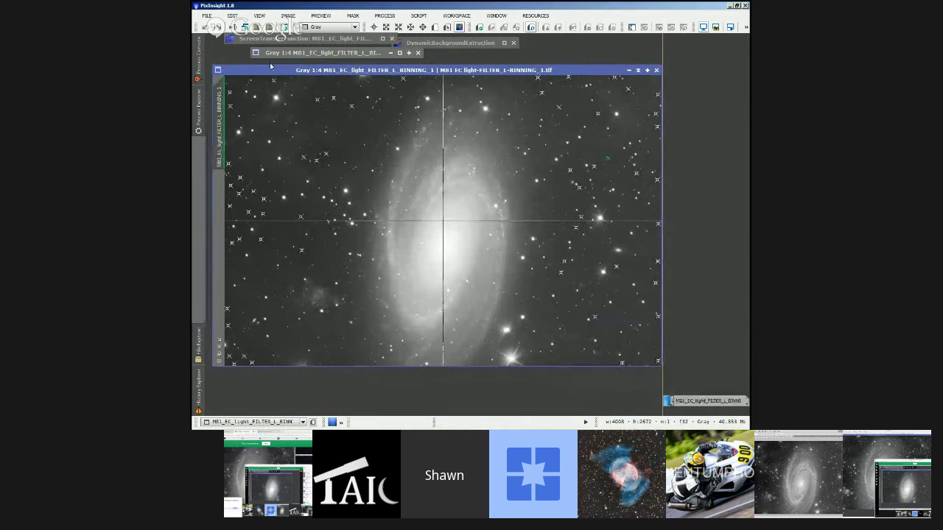
double_click(280, 38)
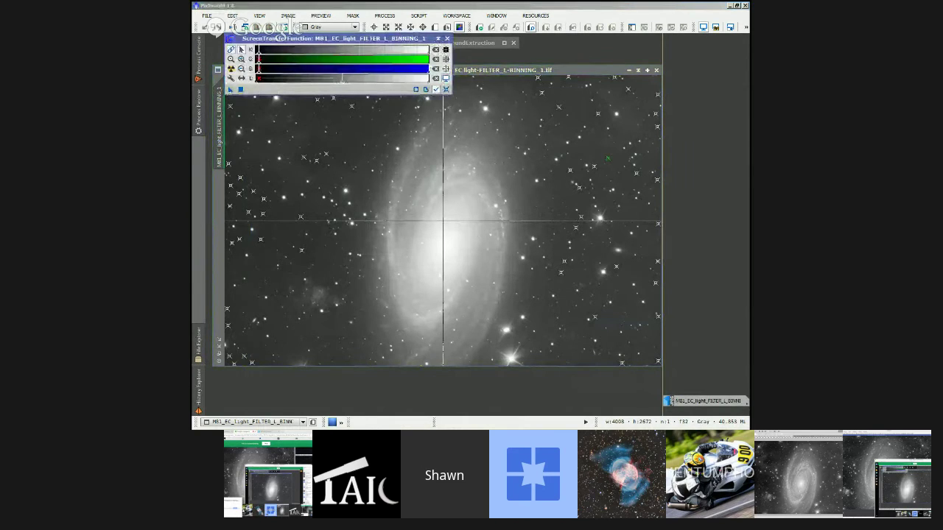
drag(280, 38, 362, 97)
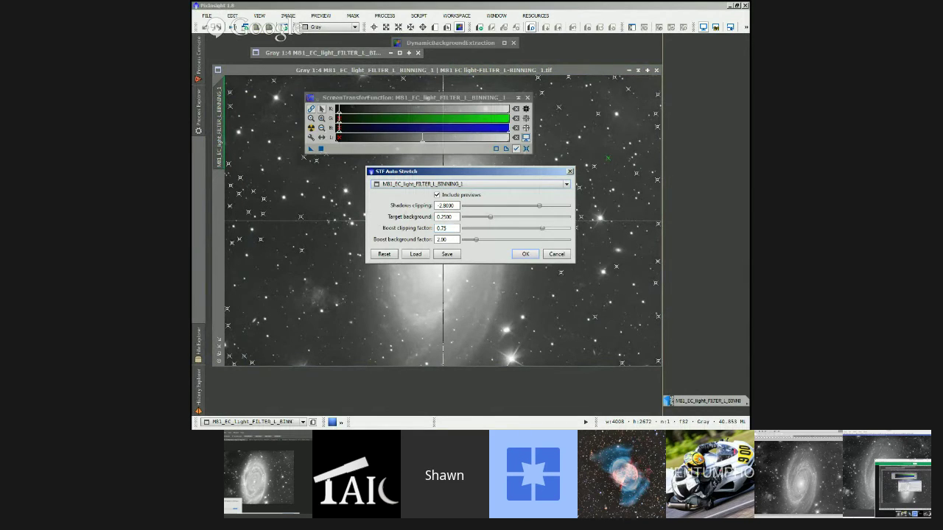
Auto-stretch the display of the gray M81 image with STF shadows clipping at -1.3000, reopening the stretch parameters to reapply them.
drag(539, 206, 554, 206)
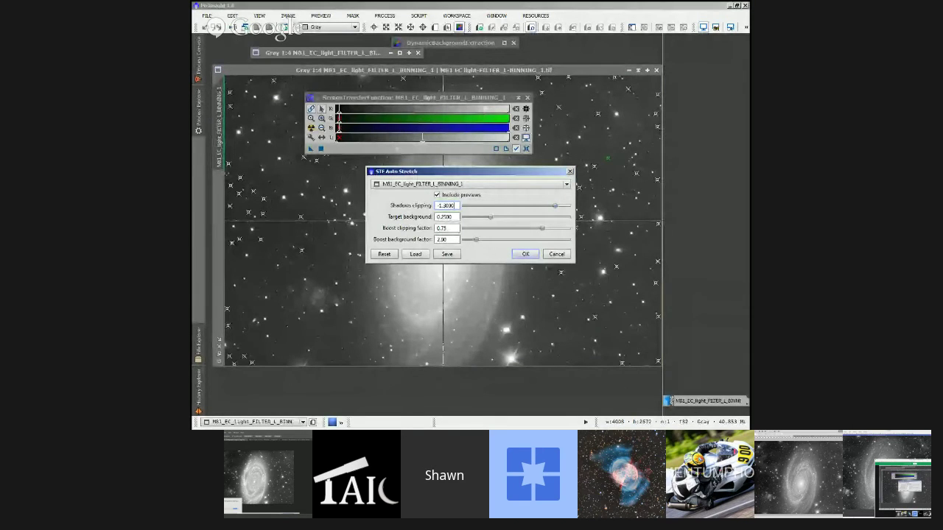
key(Return)
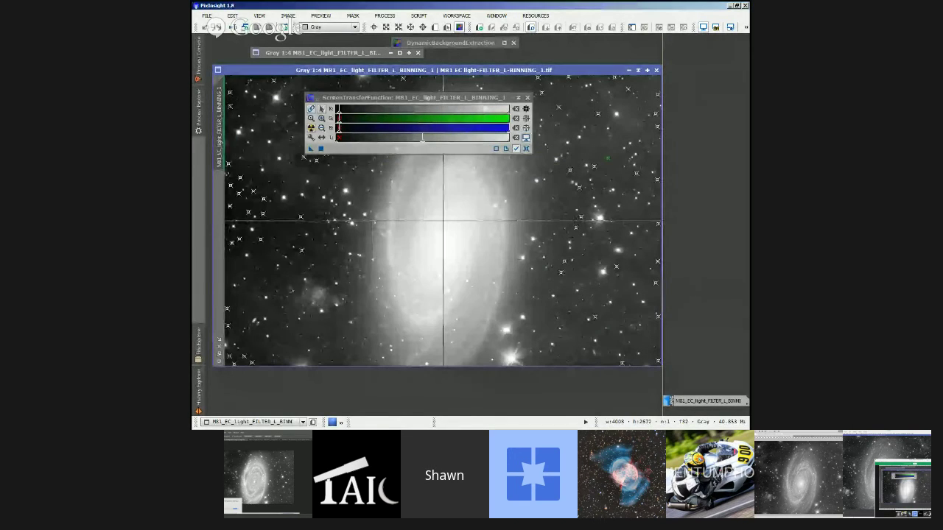
ctrl+click(311, 128)
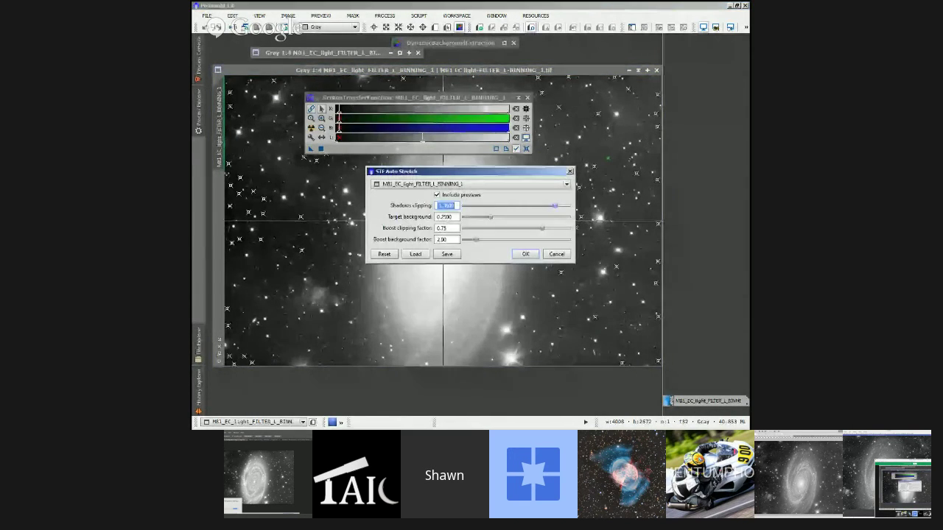
key(Return)
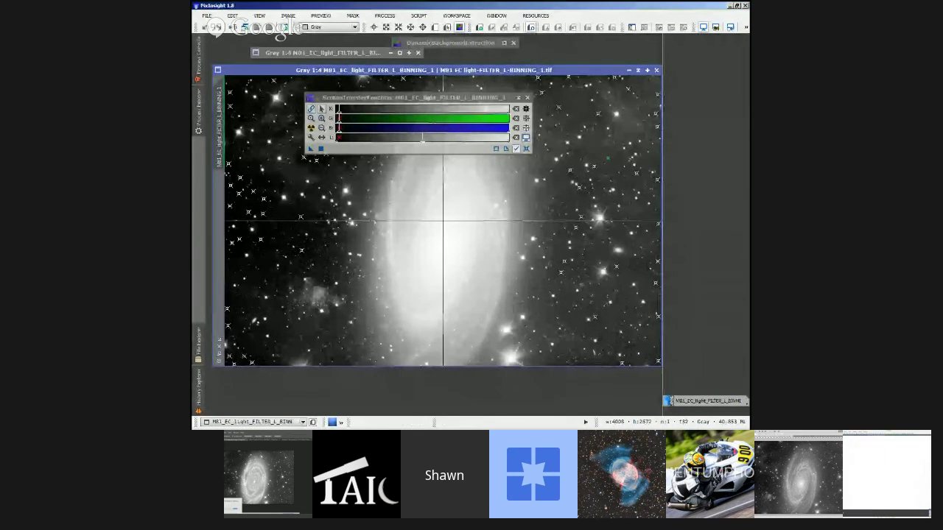
Move ScreenTransferFunction over the galaxy's core, and magnify its channel bars to examine the shadows and midtones points closely.
drag(412, 98, 425, 195)
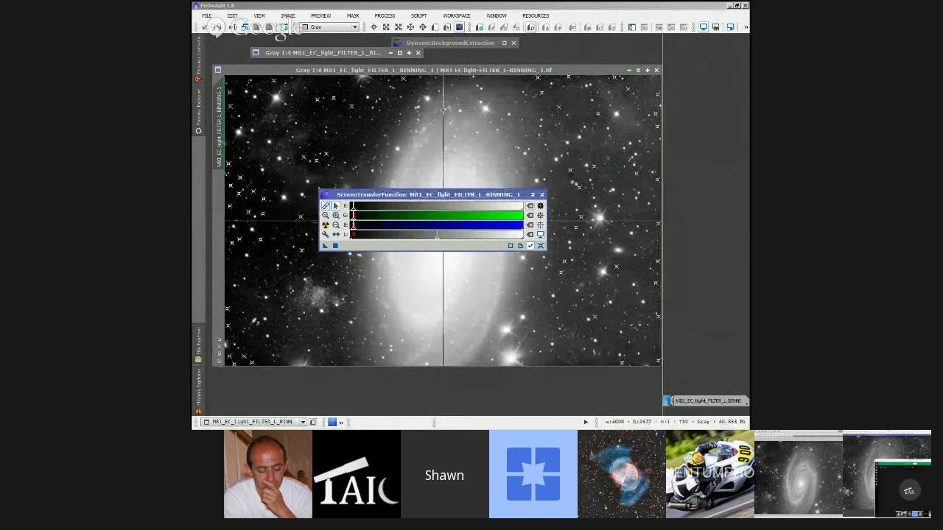
key(alt+Tab)
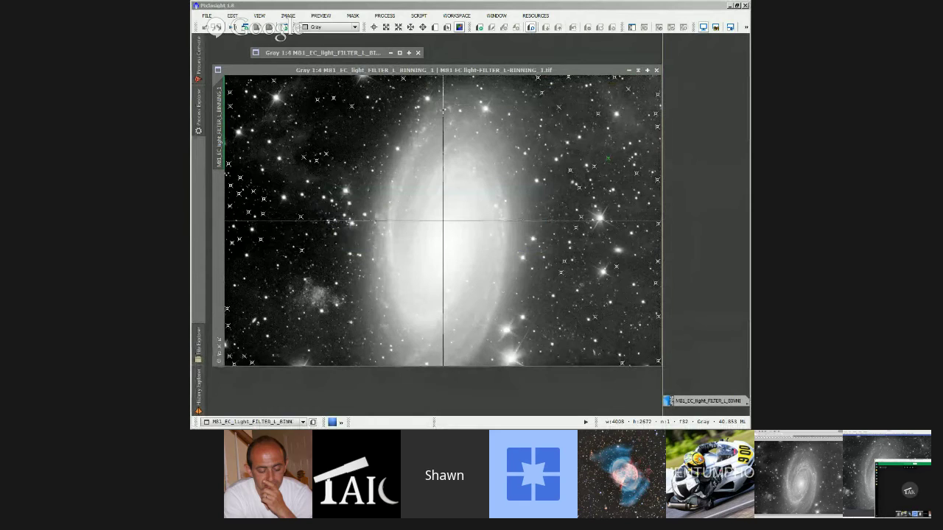
key(alt+Tab)
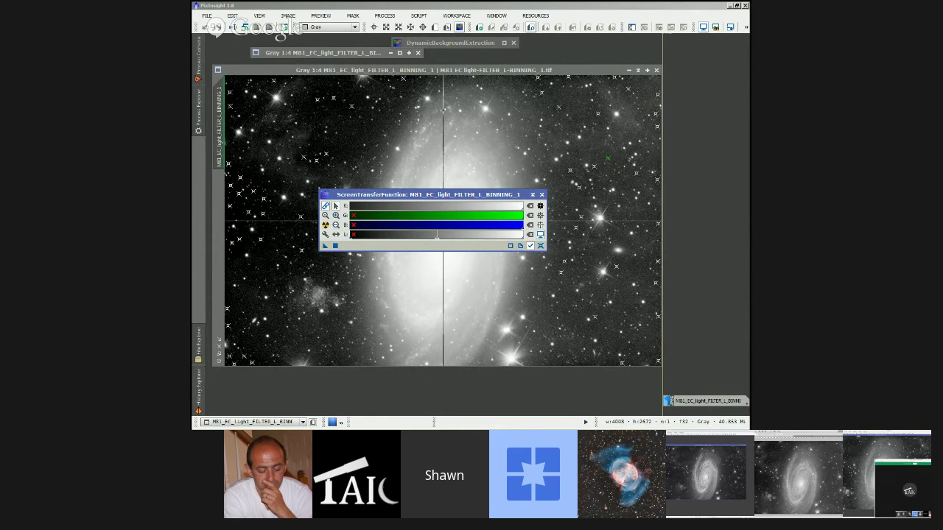
scroll(436, 215, up, 1)
scroll(436, 215, down, 2)
scroll(436, 215, up, 1)
scroll(436, 215, down, 1)
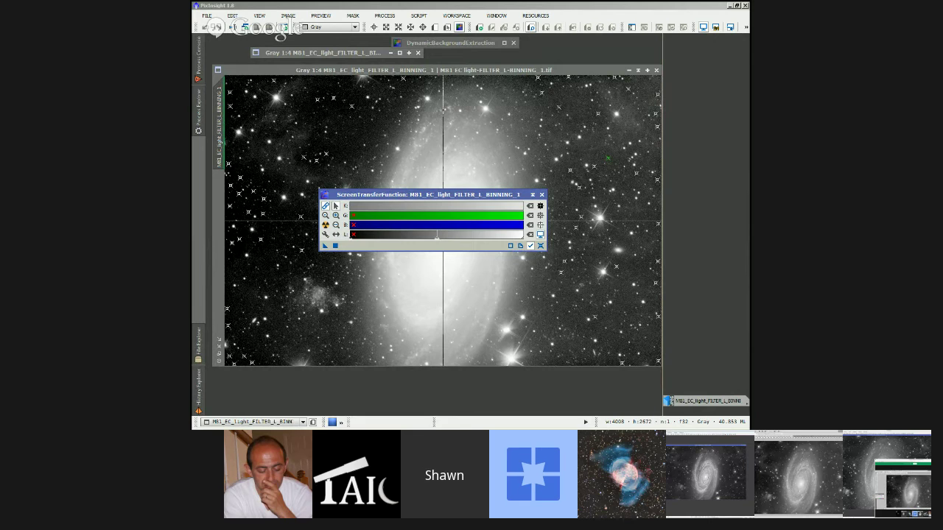
scroll(436, 215, down, 1)
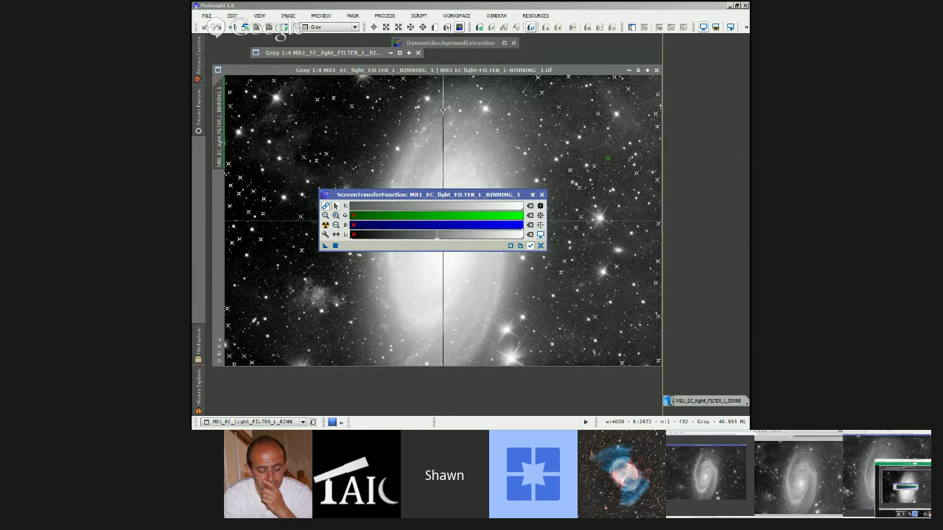
scroll(436, 207, down, 3)
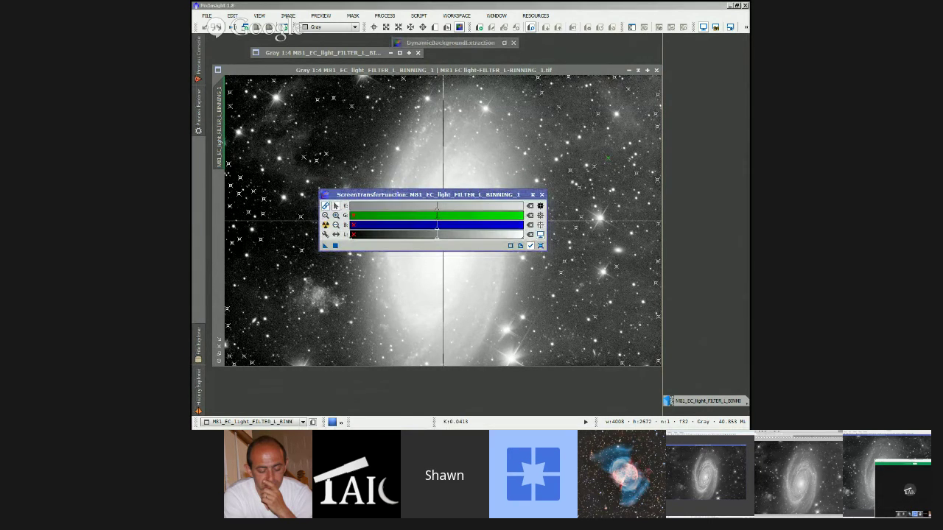
scroll(436, 213, down, 2)
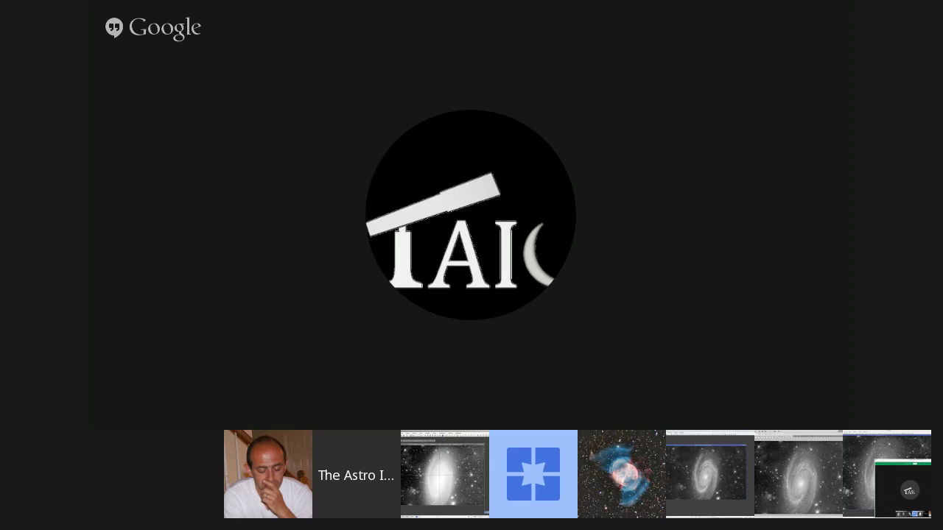
Fine-tune the shadows and midtones points in ScreenTransferFunction to darken the M81 background and bring out its faint surroundings.
key(alt+Tab)
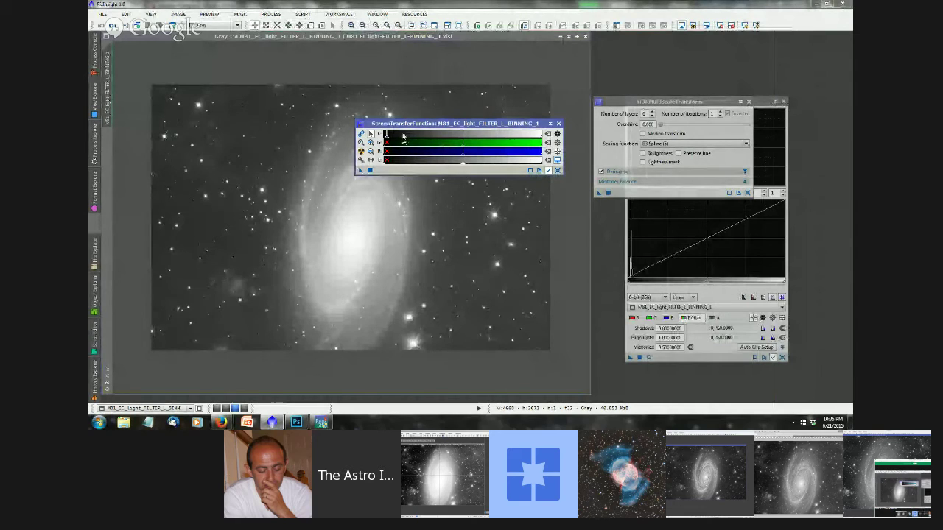
drag(404, 134, 435, 135)
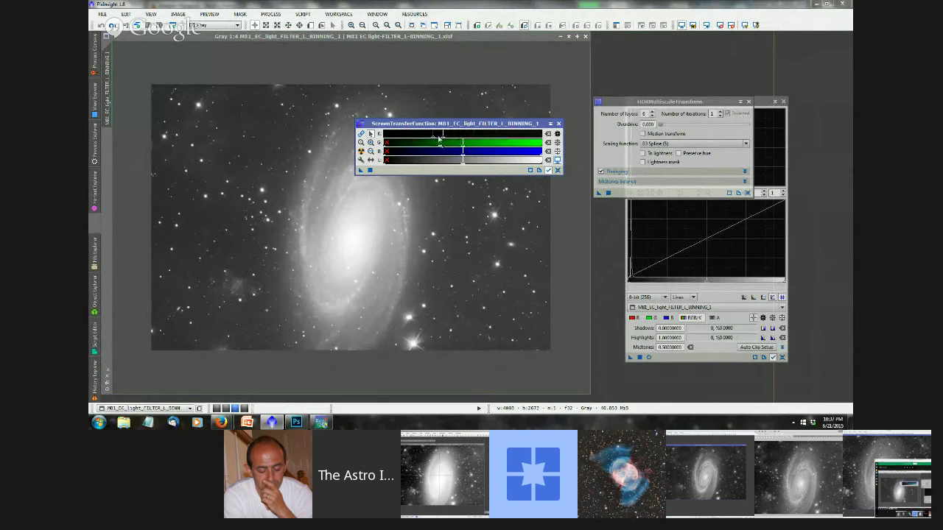
drag(440, 137, 442, 138)
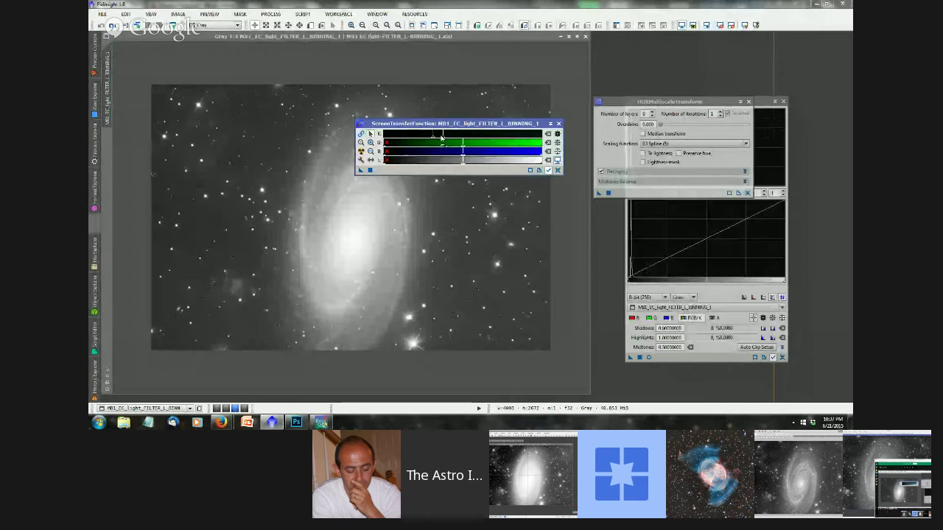
mouse_move(441, 137)
mouse_down()
mouse_move(427, 138)
mouse_move(436, 139)
mouse_up()
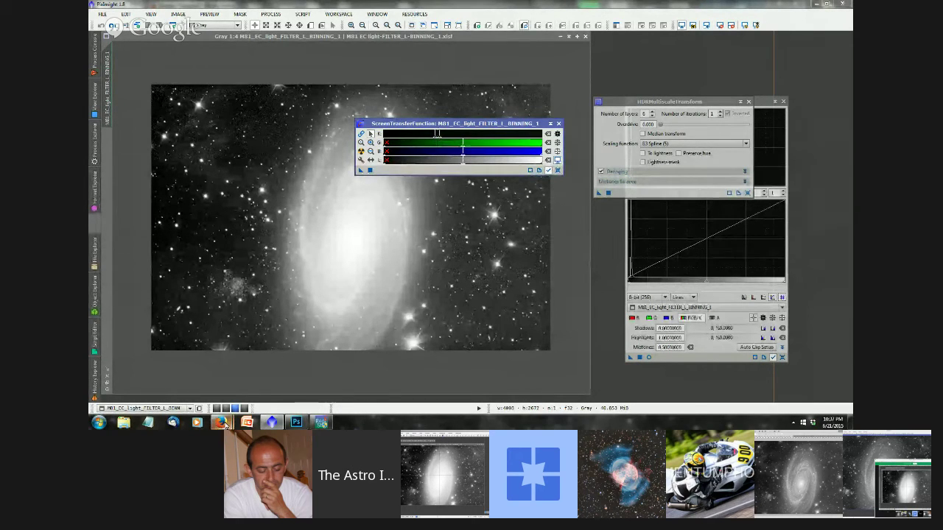
Switch to the Google+ Hangouts window in Firefox and toggle its screen sharing.
mouse_move(225, 425)
click(248, 359)
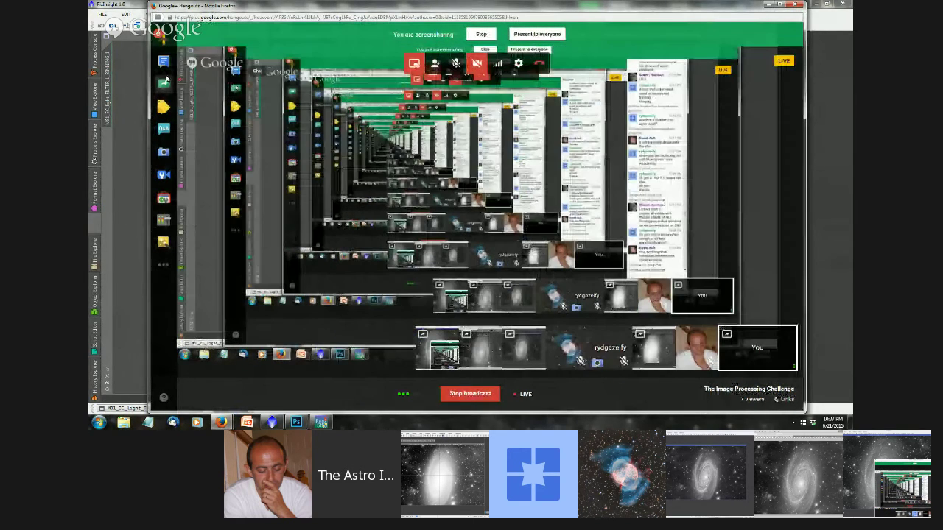
click(164, 83)
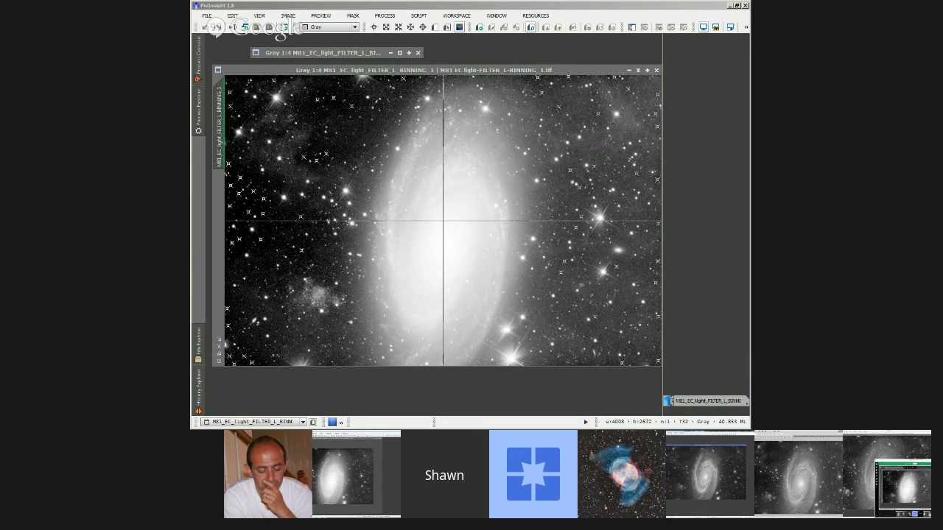
Collapse ScreenTransferFunction and restore the processed M81 JPG for viewing before switching to the Google+ Hangouts window.
key(alt+Tab)
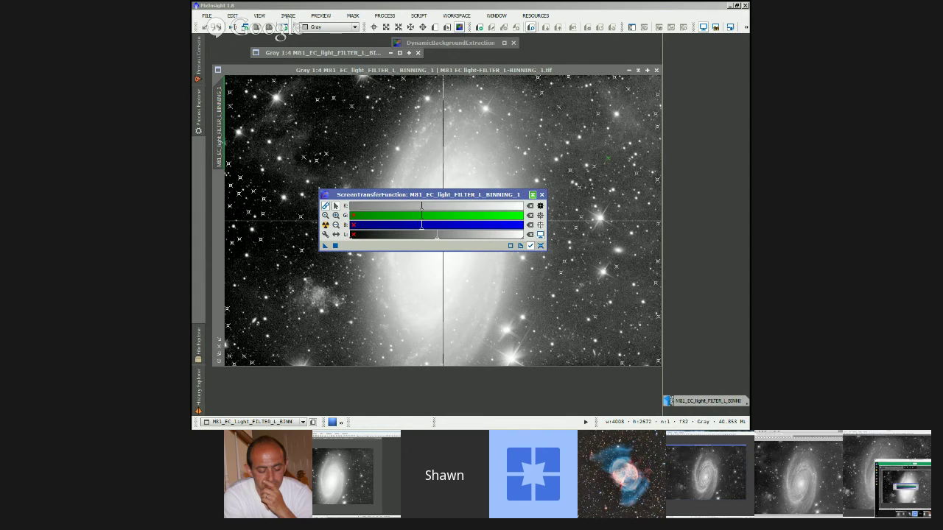
drag(377, 194, 281, 38)
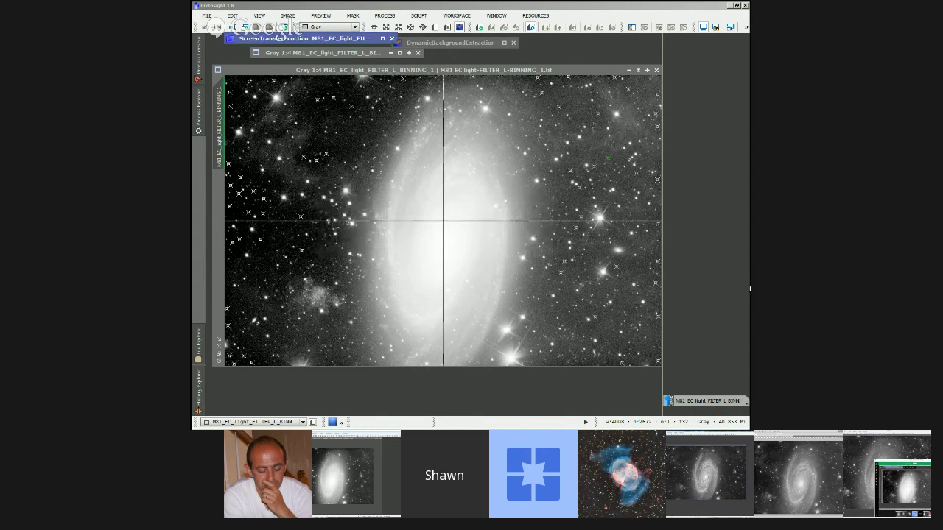
double_click(703, 401)
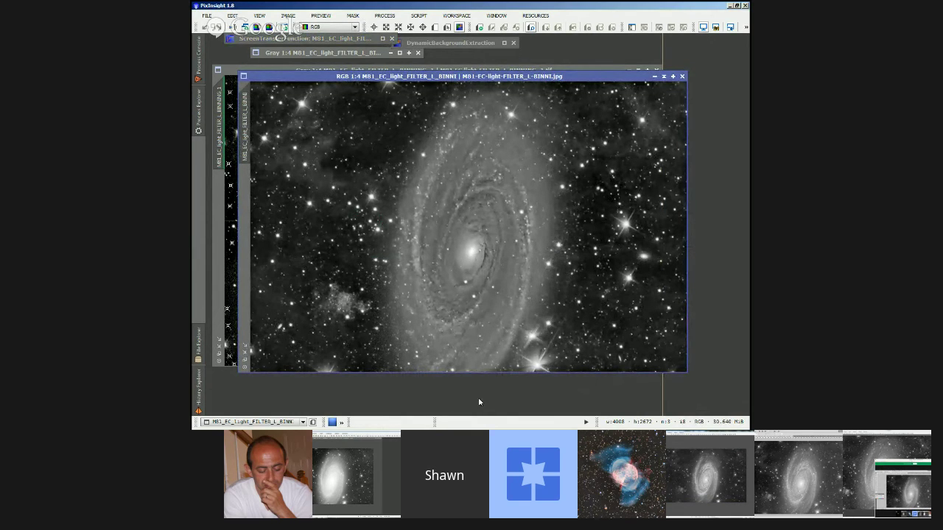
mouse_move(312, 429)
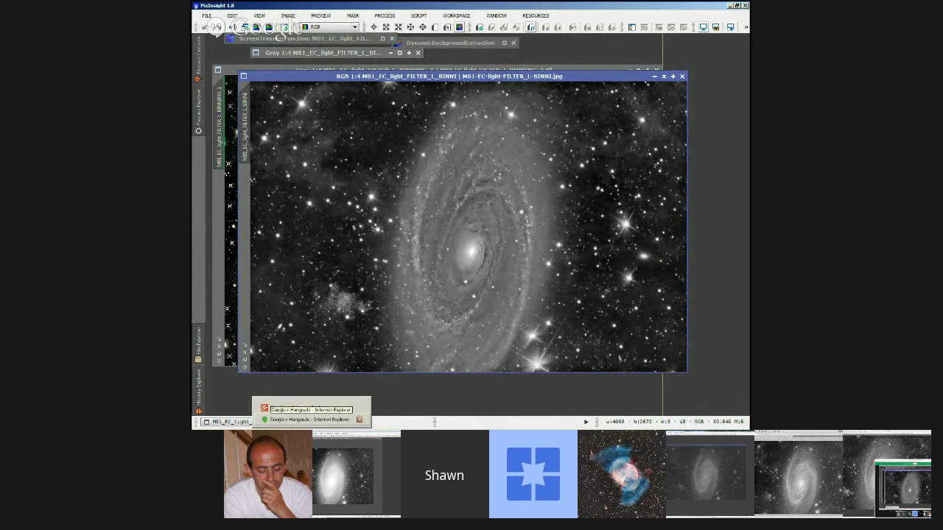
key(Return)
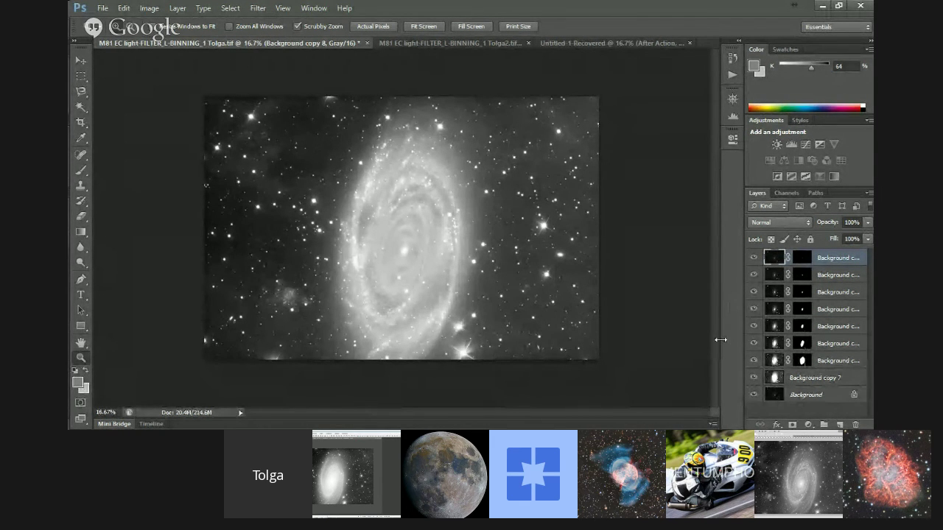
Hide every layer above Background in the first M81 Tolga document and select the Background layer.
drag(751, 267, 752, 388)
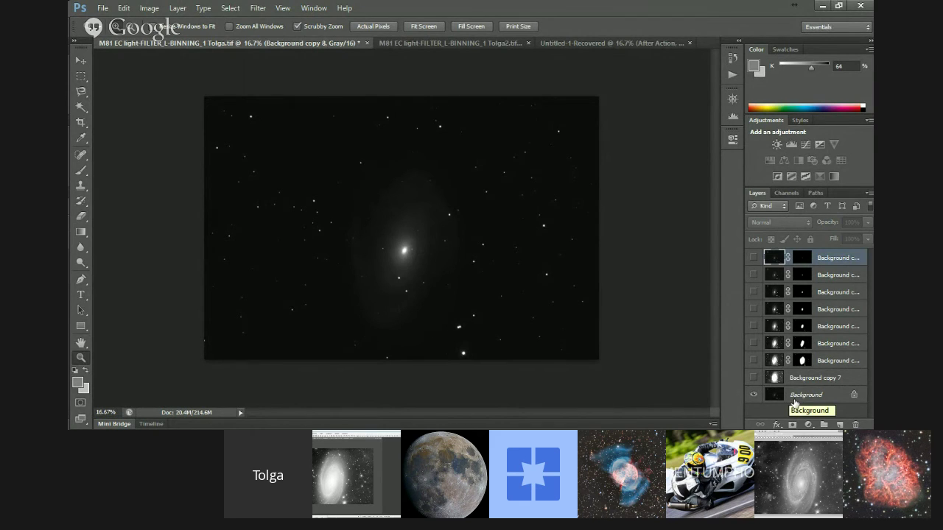
click(794, 399)
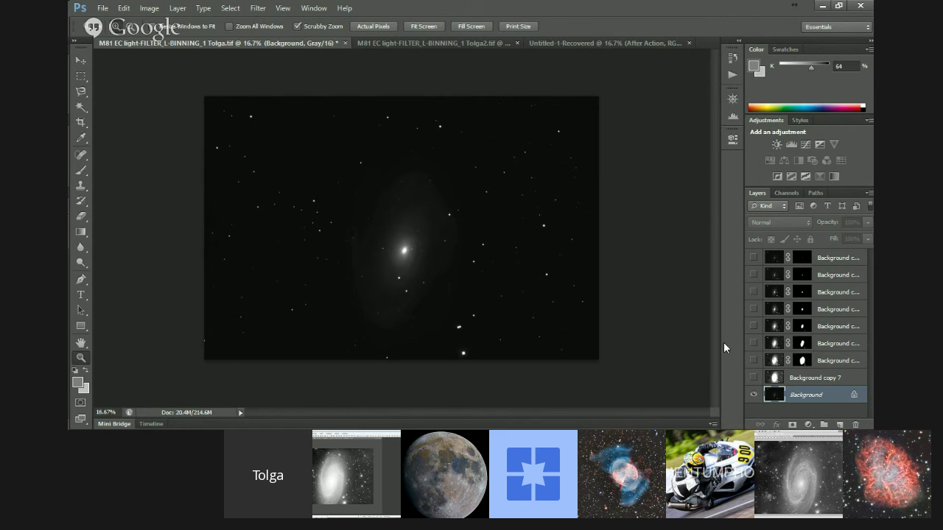
Show the hidden layers one by one, from Background copy 7 up to the topmost masked copy, to review how the core is blended.
click(752, 377)
click(752, 360)
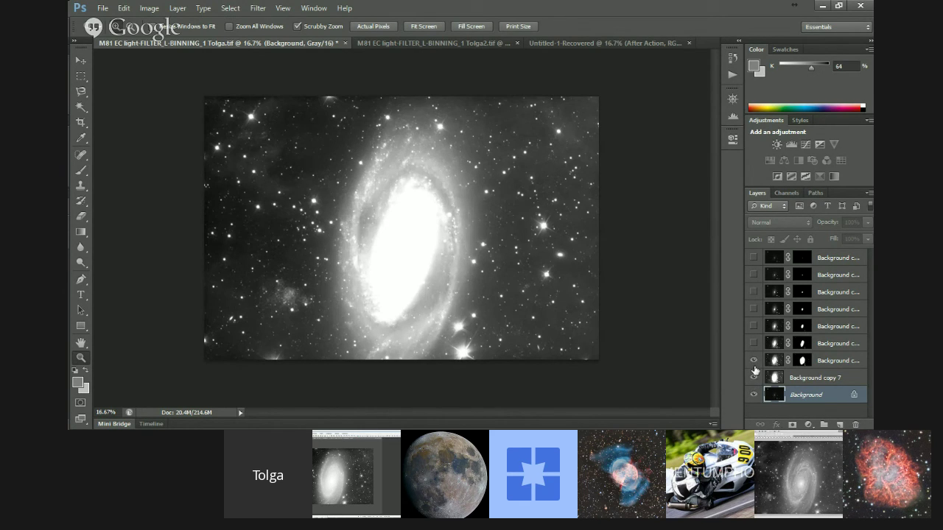
click(753, 343)
click(752, 326)
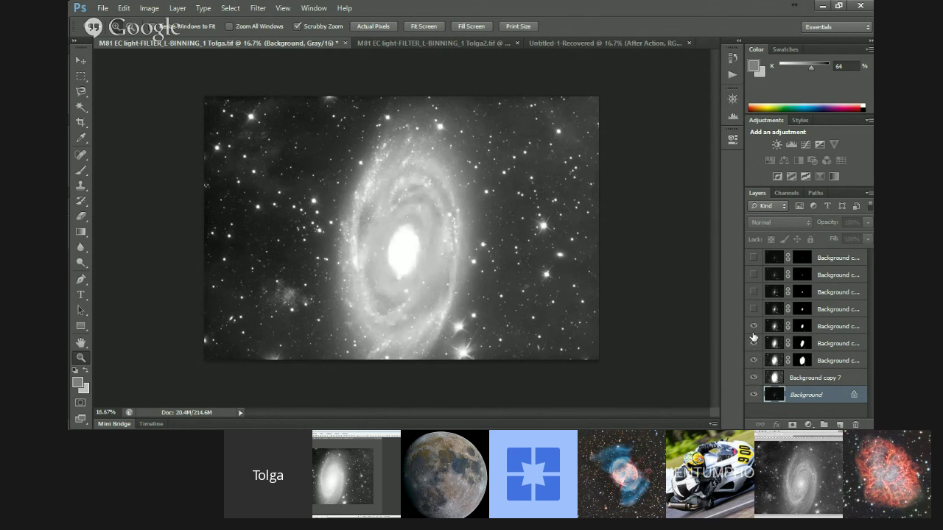
click(752, 310)
click(753, 292)
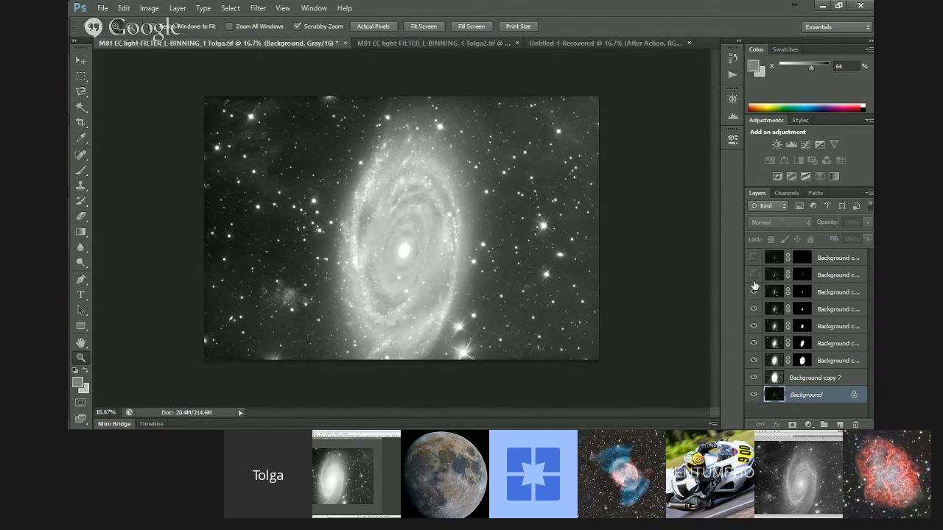
click(753, 275)
click(752, 258)
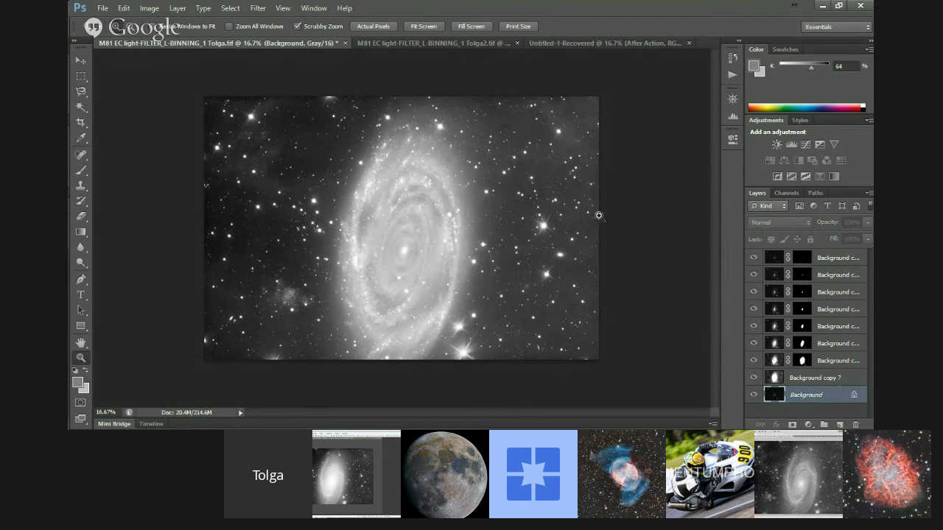
Switch to the M81 Tolga2 document, expand Group 1 to list its High Pass layers, and check the available action sets.
key(ctrl+Tab)
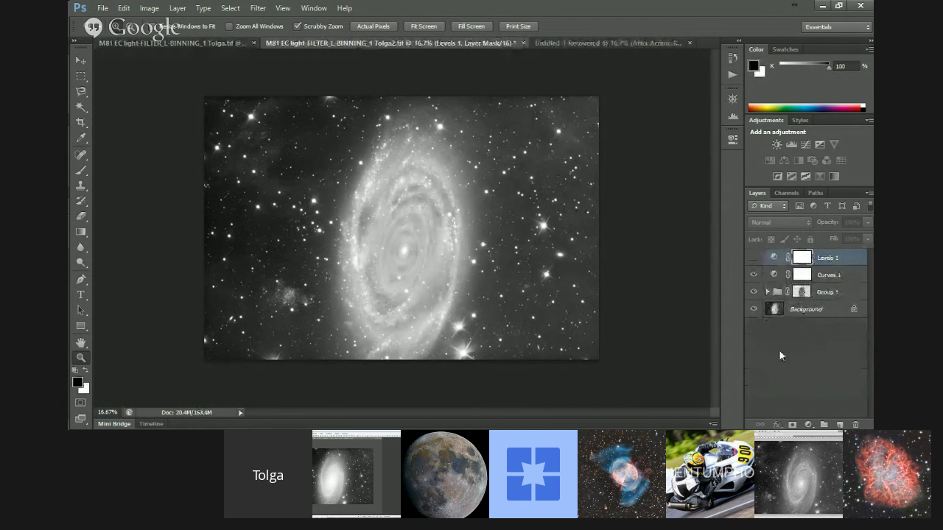
click(766, 292)
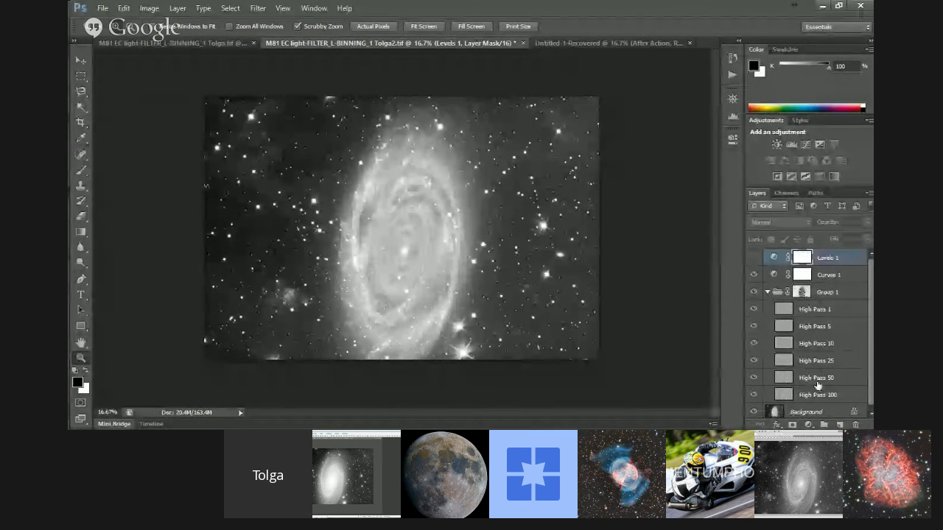
click(733, 75)
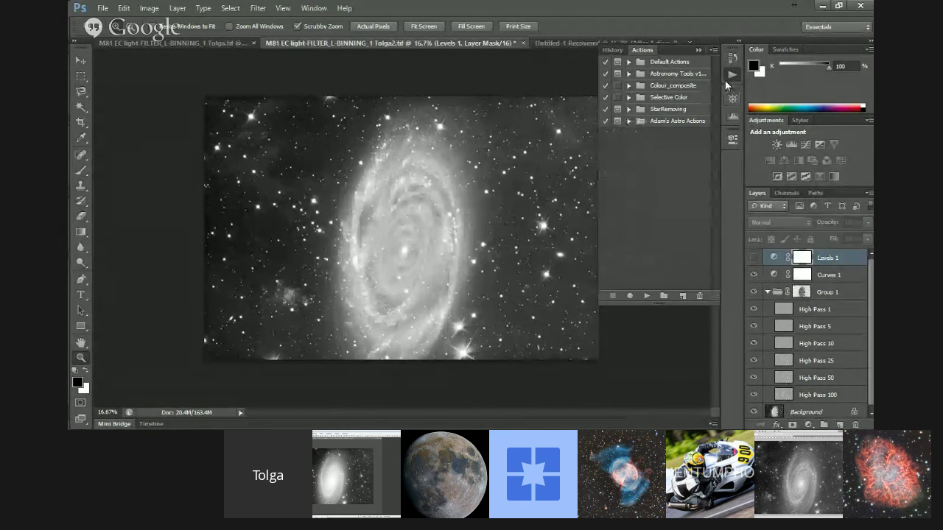
click(729, 78)
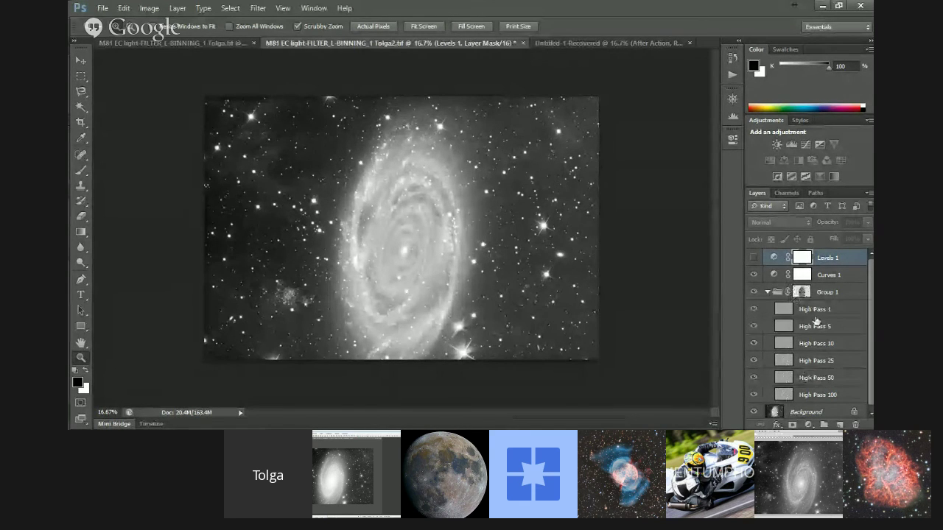
Compare the M81 image with and without the Levels 1 adjustment, leaving the adjustment hidden.
click(753, 258)
click(752, 258)
click(753, 258)
click(753, 257)
click(752, 258)
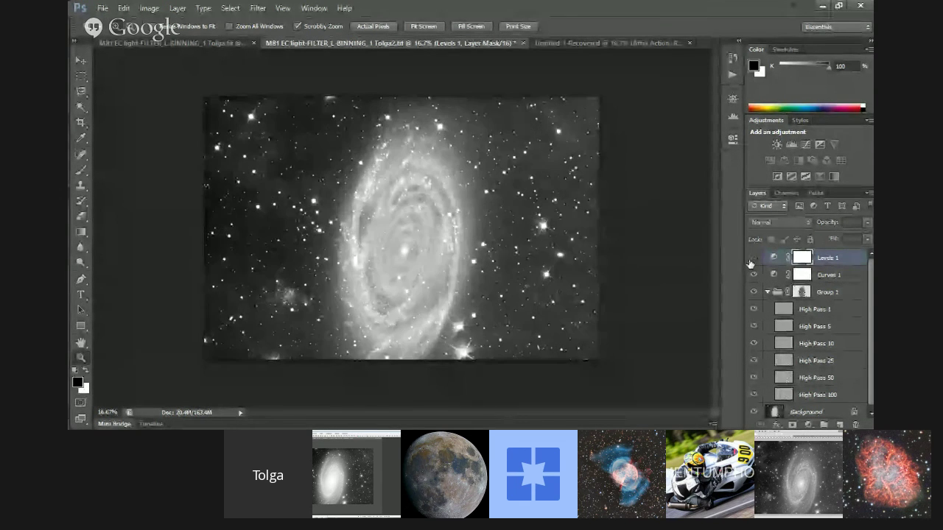
click(752, 258)
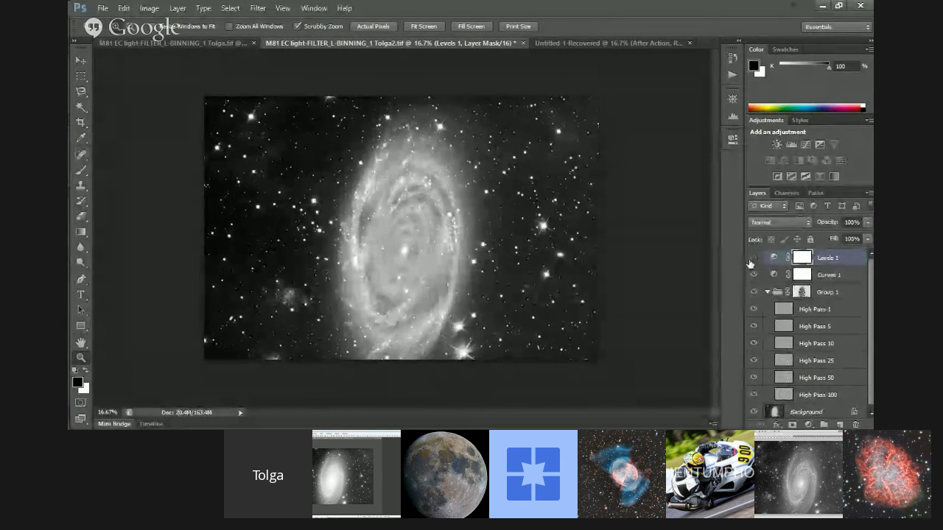
click(753, 257)
click(753, 258)
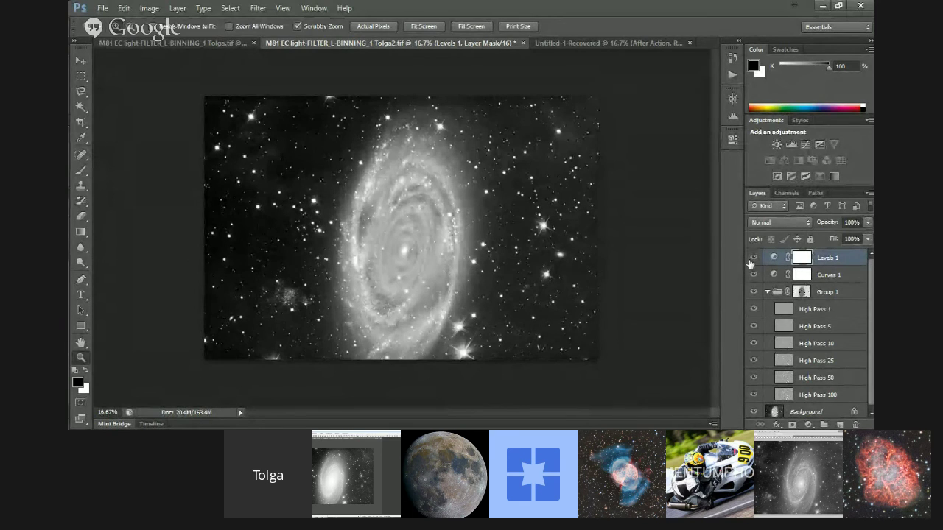
click(753, 258)
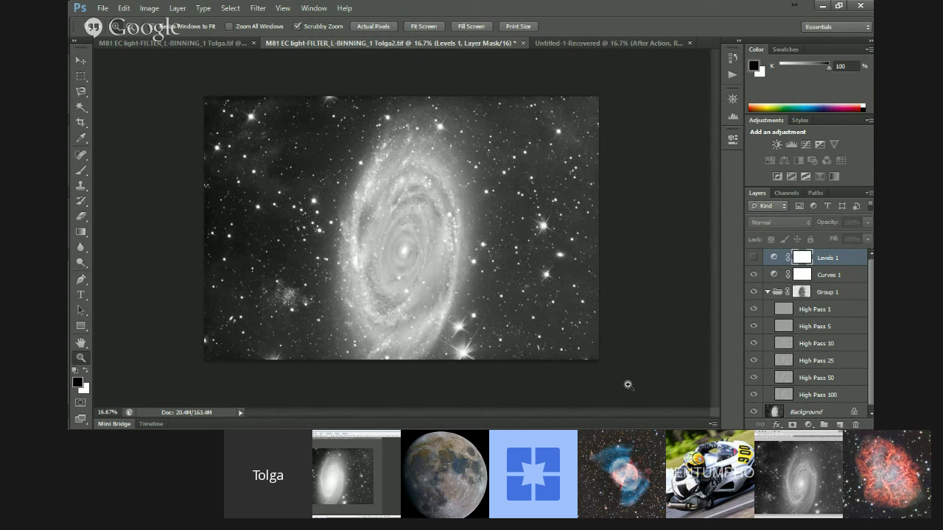
Toggle Group 1's visibility to compare the galaxy with and without the High Pass sharpening.
click(750, 299)
click(749, 297)
click(752, 292)
click(750, 298)
click(750, 298)
click(749, 298)
Check the blend mode and opacity of the High Pass 1, 5, 10 and 25 layers in turn.
click(818, 309)
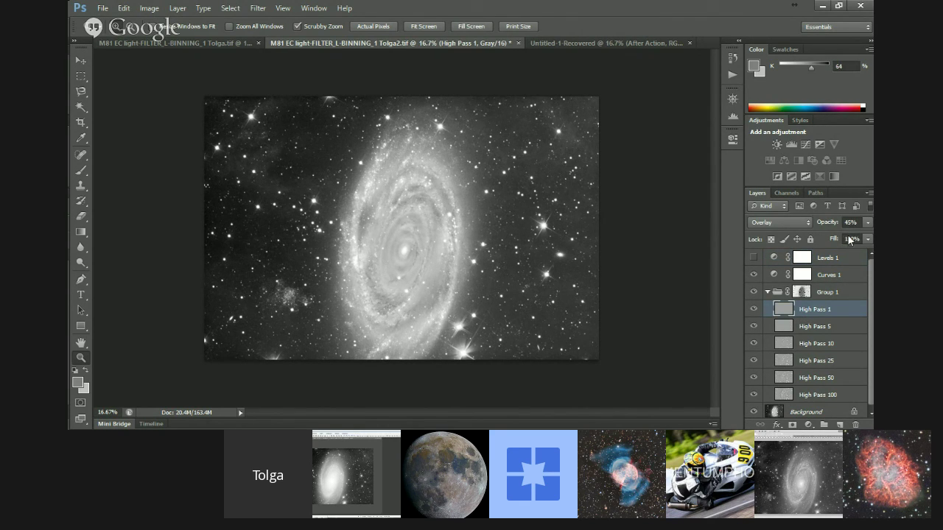
click(787, 331)
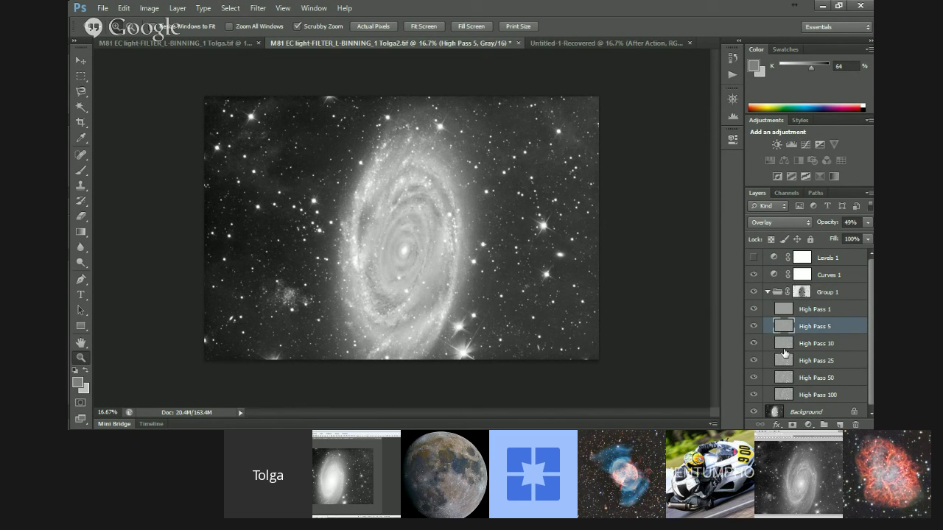
click(784, 349)
click(782, 361)
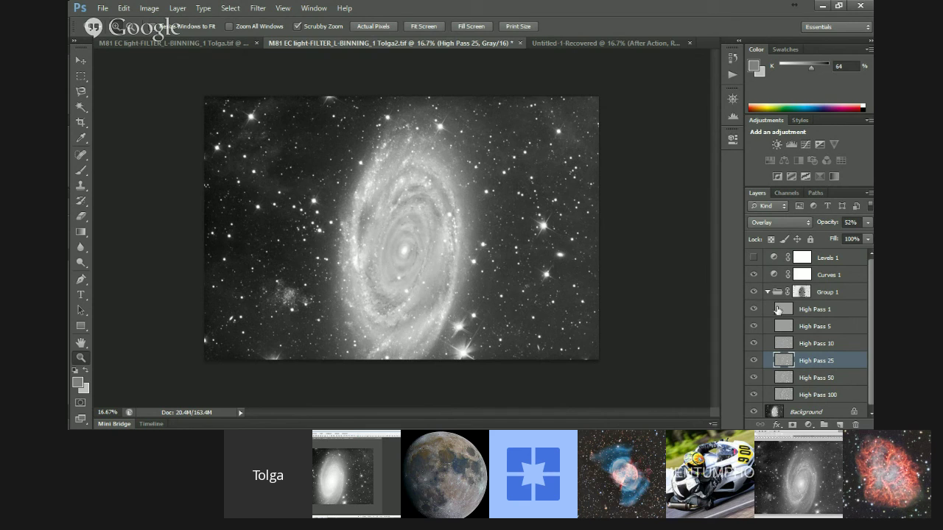
Compare the galaxy's detail again by hiding and showing the whole High Pass group, leaving it visible.
click(753, 292)
click(753, 294)
click(754, 294)
click(753, 294)
click(754, 294)
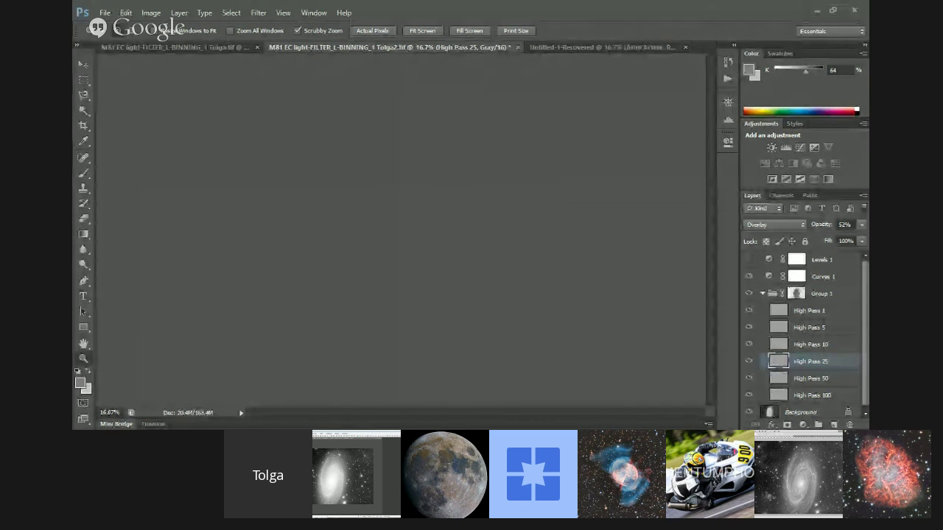
Preview the open Google+ Hangouts windows in Chrome to find the screen-sharing notice.
mouse_move(148, 382)
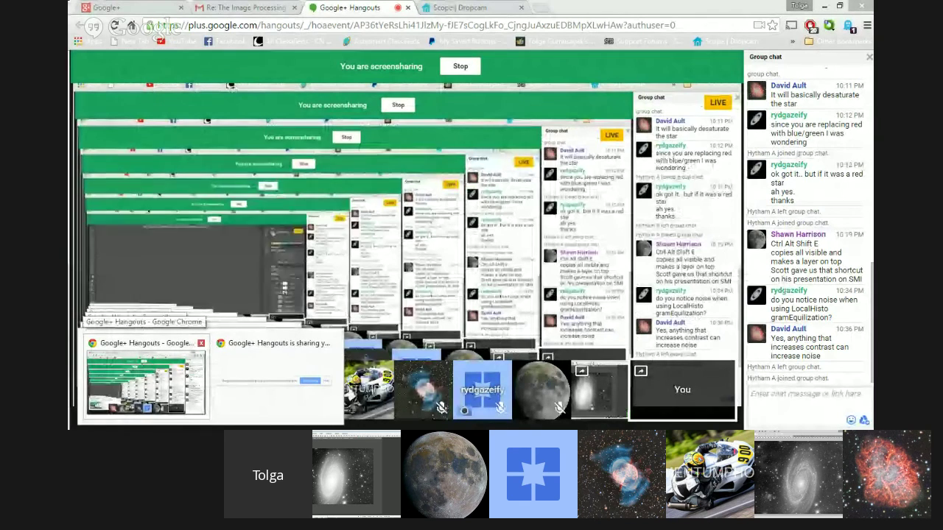
mouse_move(274, 379)
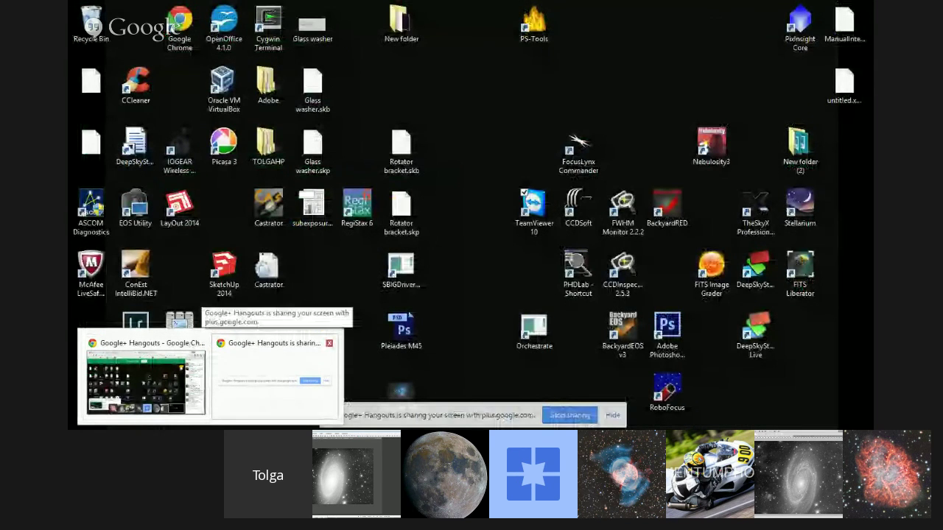